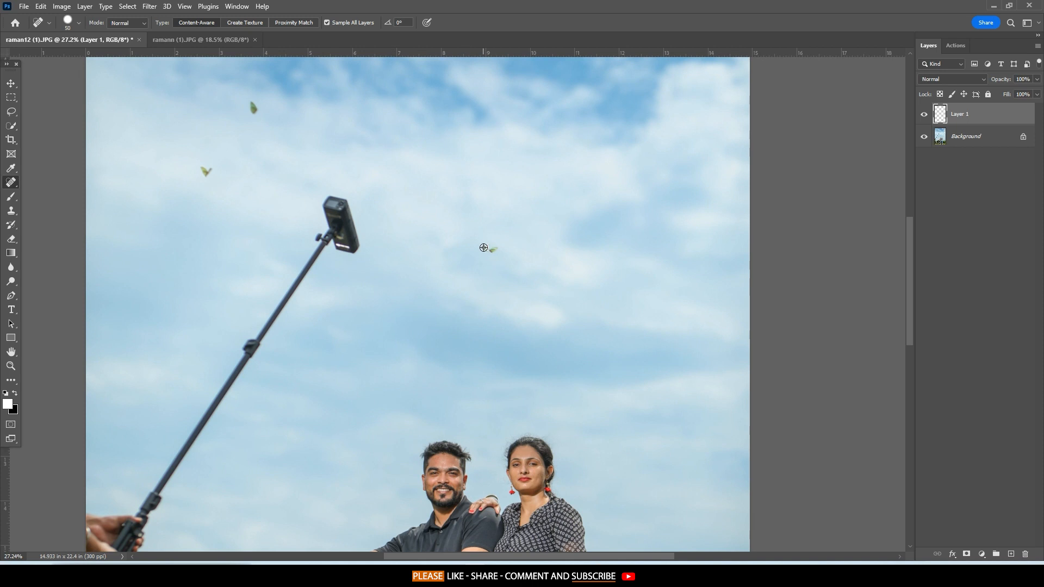
Remove the small green specks floating in the sky with the Spot Healing Brush on Layer 1.
{"action": "scroll", "coordinate": [485, 248], "scroll_direction": "up", "scroll_amount": 3}
{"action": "left_click_drag", "start_coordinate": [490, 247], "coordinate": [503, 247]}
{"action": "left_click", "coordinate": [495, 247]}
{"action": "left_click_drag", "start_coordinate": [252, 135], "coordinate": [364, 304]}
{"action": "mouse_move", "coordinate": [282, 219]}
{"action": "left_mouse_down"}
{"action": "mouse_move", "coordinate": [291, 241]}
{"action": "mouse_move", "coordinate": [245, 191]}
{"action": "left_mouse_up"}
Heal away the phone and the long shaft of the selfie stick, leaving only clouds in that area.
{"action": "scroll", "coordinate": [272, 234], "scroll_direction": "down", "scroll_amount": 3}
{"action": "scroll", "coordinate": [245, 192], "scroll_direction": "down", "scroll_amount": 2}
{"action": "mouse_move", "coordinate": [419, 160]}
{"action": "left_mouse_down"}
{"action": "mouse_move", "coordinate": [448, 218]}
{"action": "mouse_move", "coordinate": [410, 232]}
{"action": "mouse_move", "coordinate": [366, 296]}
{"action": "mouse_move", "coordinate": [363, 325]}
{"action": "left_mouse_up"}
{"action": "scroll", "coordinate": [357, 260], "scroll_direction": "down", "scroll_amount": 5}
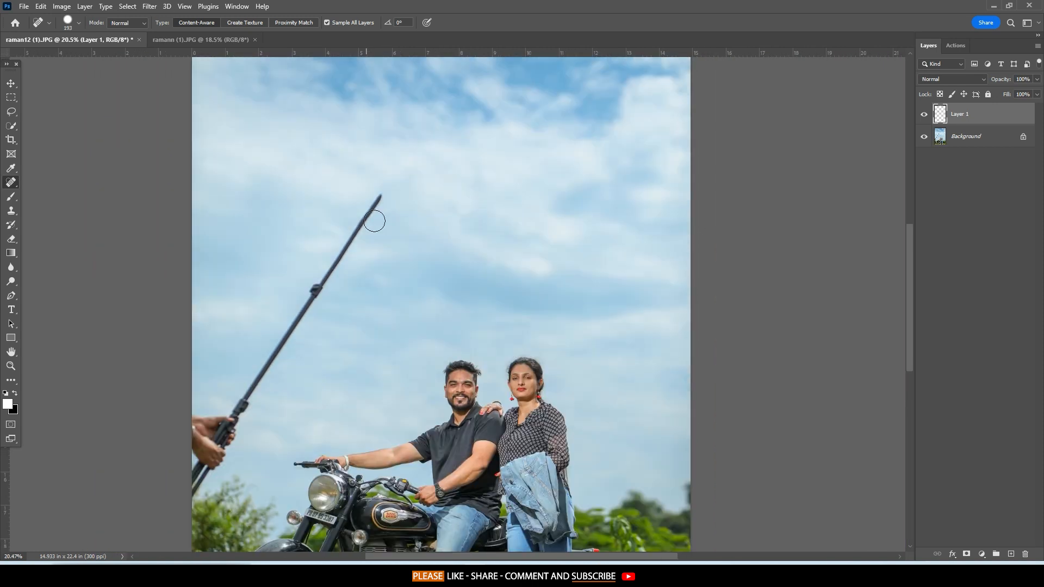
{"action": "left_click_drag", "start_coordinate": [256, 390], "coordinate": [382, 194]}
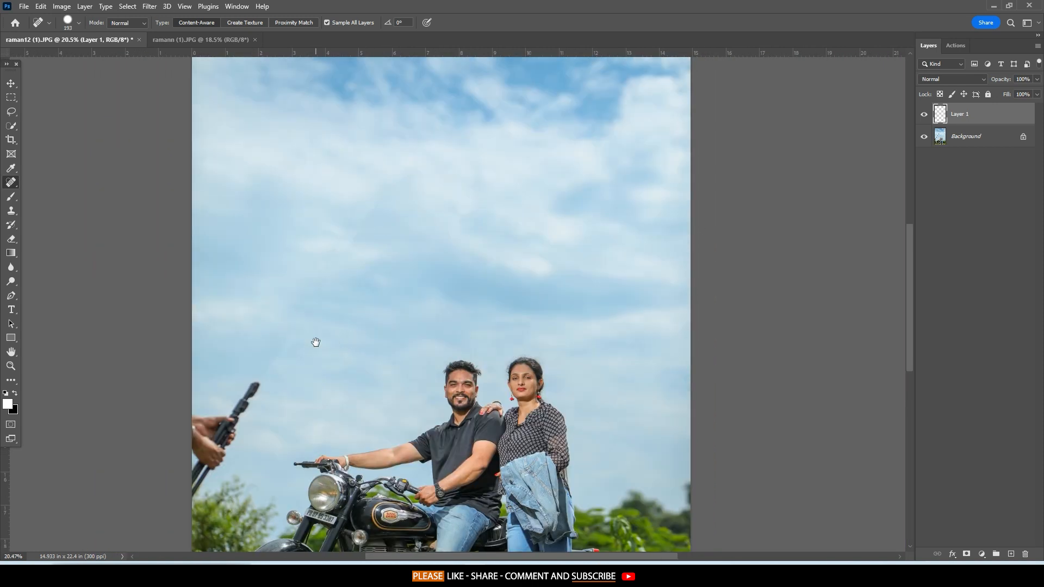
Remove the hands and the lower end of the selfie stick at the photo's edge above the bush.
{"action": "scroll", "coordinate": [315, 342], "scroll_direction": "down", "scroll_amount": 3}
{"action": "scroll", "coordinate": [302, 268], "scroll_direction": "up", "scroll_amount": 2}
{"action": "mouse_move", "coordinate": [302, 268]}
{"action": "left_mouse_down"}
{"action": "mouse_move", "coordinate": [209, 413]}
{"action": "mouse_move", "coordinate": [255, 305]}
{"action": "mouse_move", "coordinate": [305, 247]}
{"action": "left_mouse_up"}
{"action": "scroll", "coordinate": [446, 224], "scroll_direction": "down", "scroll_amount": 5}
{"action": "left_click_drag", "start_coordinate": [608, 295], "coordinate": [476, 368]}
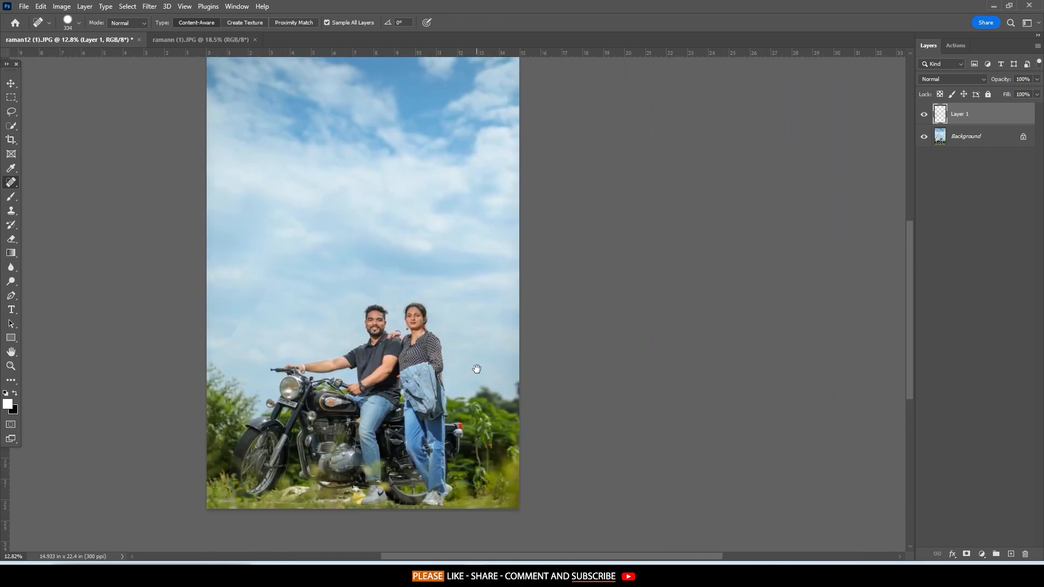
Smooth the retouched patch of sky above the handlebar using a larger healing brush.
{"action": "scroll", "coordinate": [417, 326], "scroll_direction": "up", "scroll_amount": 5}
{"action": "left_click_drag", "start_coordinate": [251, 304], "coordinate": [504, 276]}
{"action": "scroll", "coordinate": [354, 205], "scroll_direction": "up", "scroll_amount": 4}
{"action": "key", "text": "bracketright"}
{"action": "key", "text": "bracketright"}
{"action": "key", "text": "bracketright"}
{"action": "left_click_drag", "start_coordinate": [352, 235], "coordinate": [243, 384]}
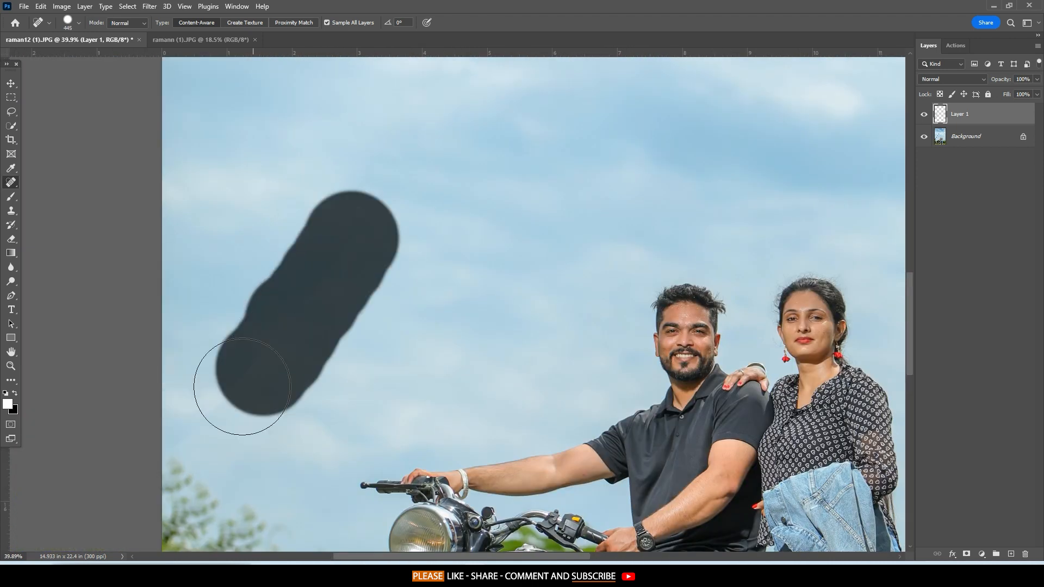
{"action": "scroll", "coordinate": [471, 217], "scroll_direction": "down", "scroll_amount": 3}
{"action": "scroll", "coordinate": [457, 313], "scroll_direction": "down", "scroll_amount": 2}
Heal the dark moles and spots on the woman's cheek with a small brush.
{"action": "scroll", "coordinate": [458, 313], "scroll_direction": "up", "scroll_amount": 6}
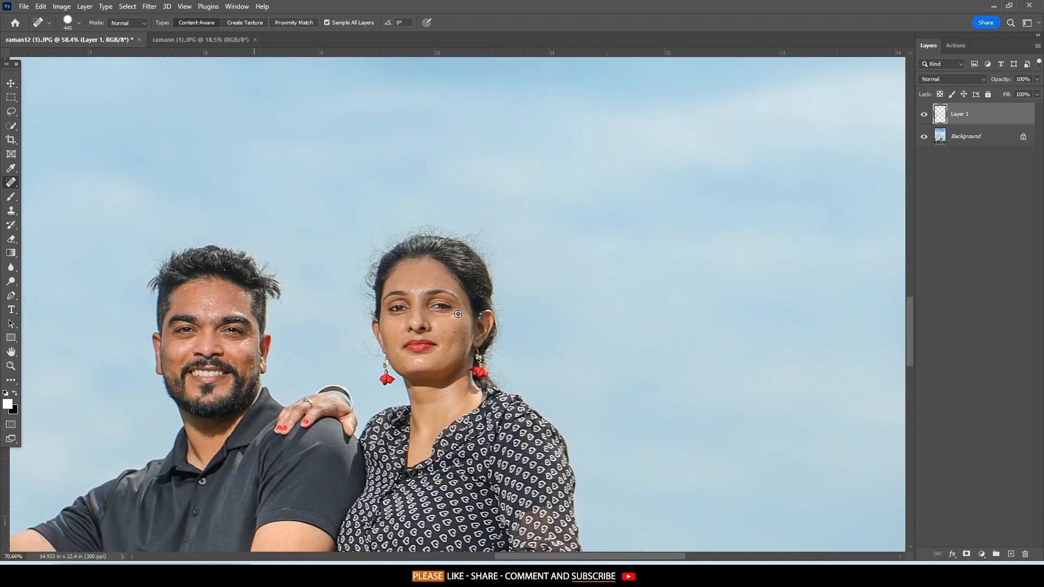
{"action": "scroll", "coordinate": [434, 329], "scroll_direction": "up", "scroll_amount": 12}
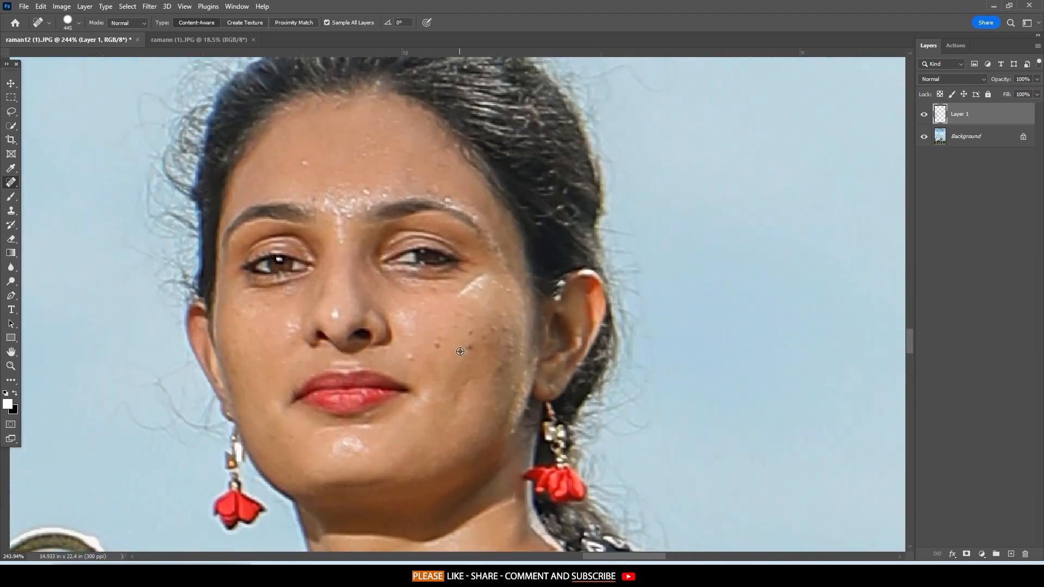
{"action": "left_click_drag", "start_coordinate": [484, 345], "coordinate": [217, 350]}
{"action": "scroll", "coordinate": [458, 352], "scroll_direction": "up", "scroll_amount": 3}
{"action": "left_click_drag", "start_coordinate": [428, 350], "coordinate": [437, 350]}
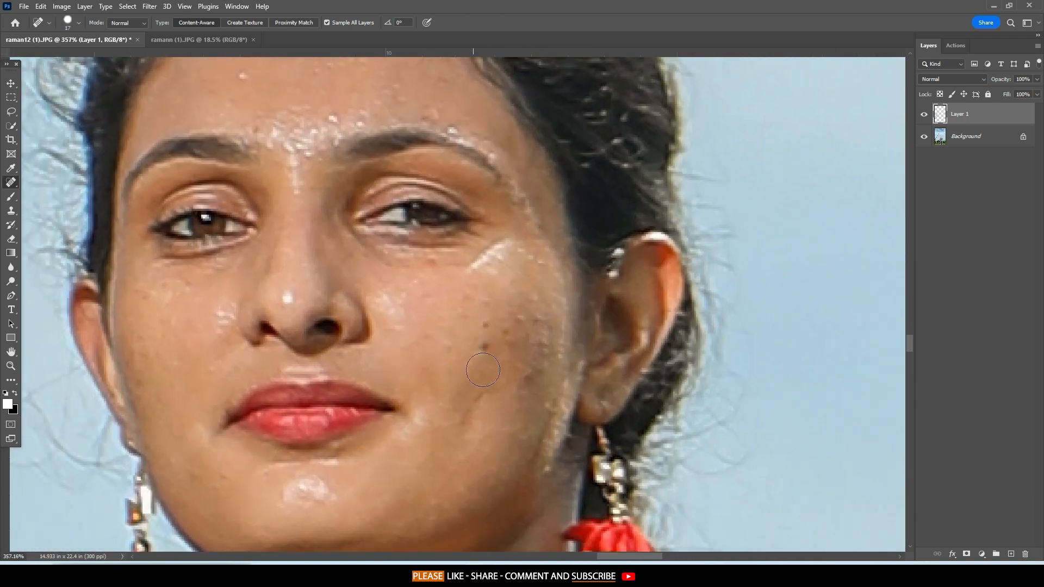
{"action": "left_click", "coordinate": [484, 328]}
{"action": "left_click", "coordinate": [514, 315]}
{"action": "left_click_drag", "start_coordinate": [285, 203], "coordinate": [312, 254]}
{"action": "scroll", "coordinate": [315, 215], "scroll_direction": "down", "scroll_amount": 3}
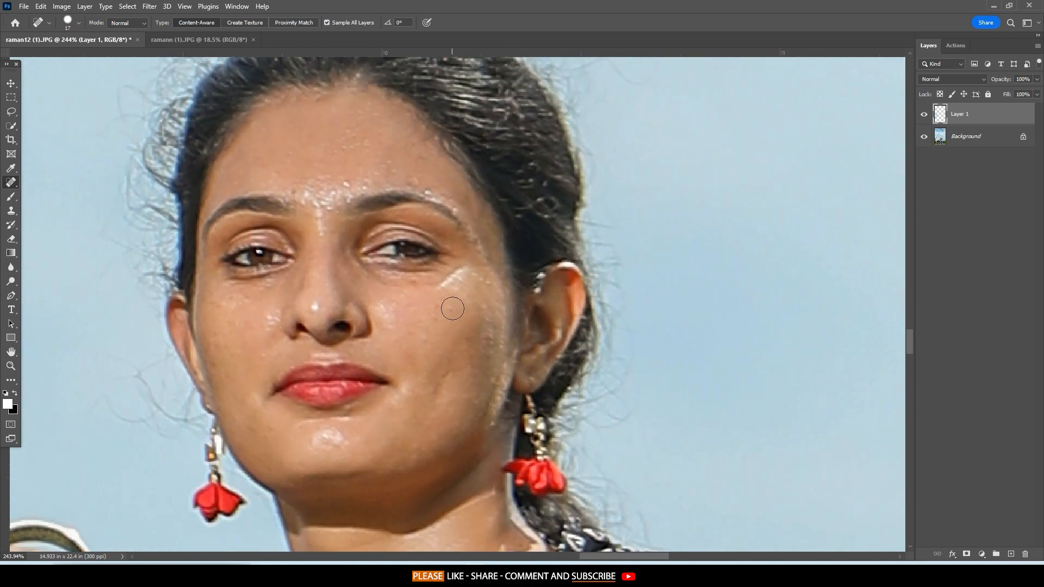
Heal the shiny sweat spots in the middle of the man's forehead with a small brush.
{"action": "mouse_move", "coordinate": [315, 216]}
{"action": "left_mouse_down"}
{"action": "mouse_move", "coordinate": [332, 199]}
{"action": "mouse_move", "coordinate": [418, 184]}
{"action": "mouse_move", "coordinate": [768, 143]}
{"action": "left_mouse_up"}
{"action": "scroll", "coordinate": [332, 199], "scroll_direction": "down", "scroll_amount": 5}
{"action": "left_click_drag", "start_coordinate": [340, 155], "coordinate": [397, 316]}
{"action": "scroll", "coordinate": [397, 317], "scroll_direction": "up", "scroll_amount": 6}
{"action": "right_click", "coordinate": [397, 316], "text": "alt"}
{"action": "left_click", "coordinate": [387, 306]}
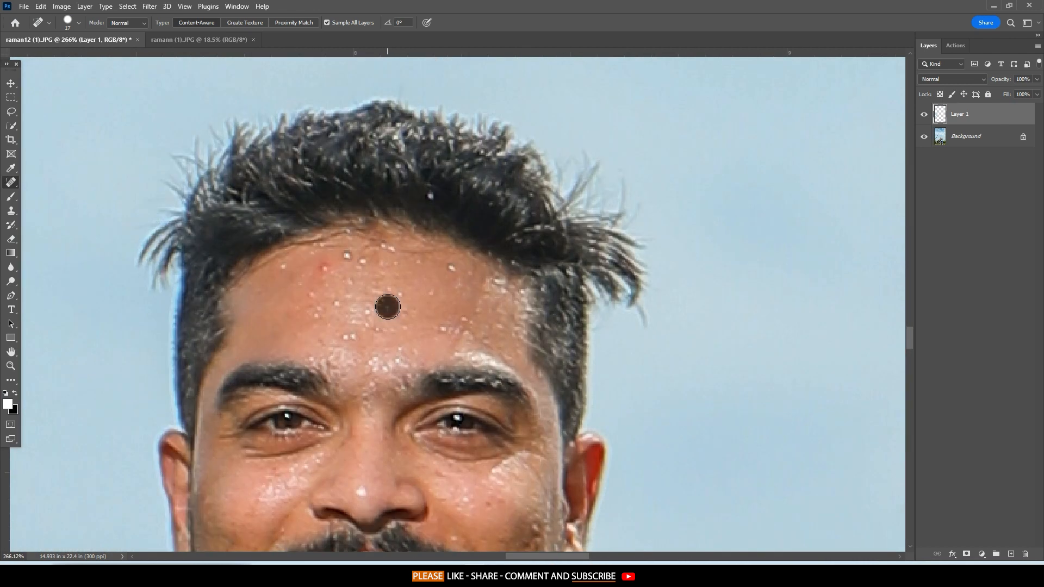
{"action": "scroll", "coordinate": [370, 305], "scroll_direction": "up", "scroll_amount": 5}
{"action": "right_click", "coordinate": [333, 233], "text": "alt"}
{"action": "left_click", "coordinate": [333, 229]}
Clean up the red blemish and the remaining bright specks across the man's forehead.
{"action": "scroll", "coordinate": [368, 301], "scroll_direction": "down", "scroll_amount": 5}
{"action": "scroll", "coordinate": [367, 304], "scroll_direction": "down", "scroll_amount": 1}
{"action": "left_click", "coordinate": [350, 327]}
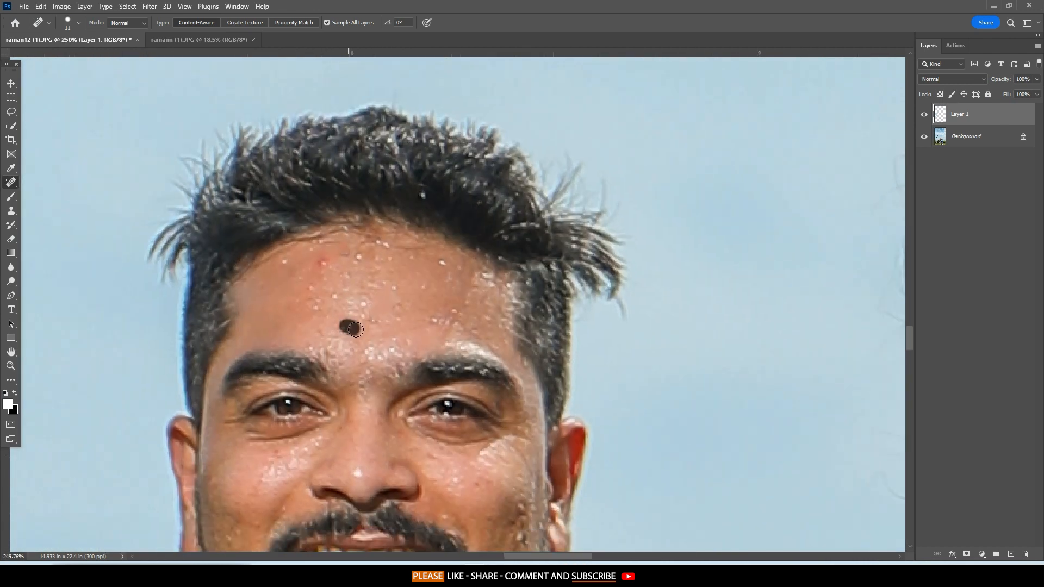
{"action": "scroll", "coordinate": [372, 324], "scroll_direction": "up", "scroll_amount": 4}
{"action": "left_click", "coordinate": [375, 322]}
{"action": "left_click", "coordinate": [404, 280]}
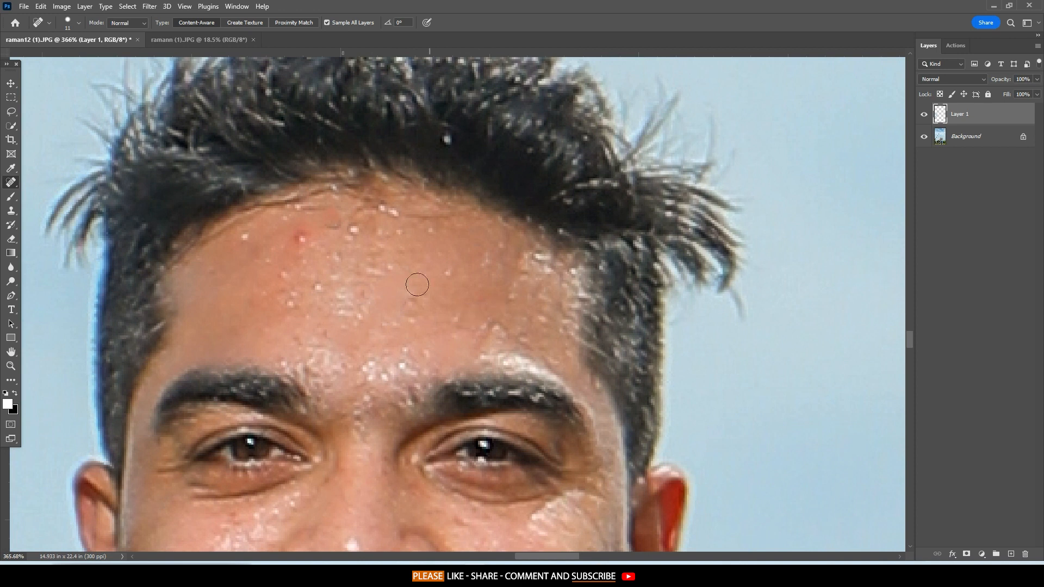
{"action": "scroll", "coordinate": [298, 278], "scroll_direction": "down", "scroll_amount": 3}
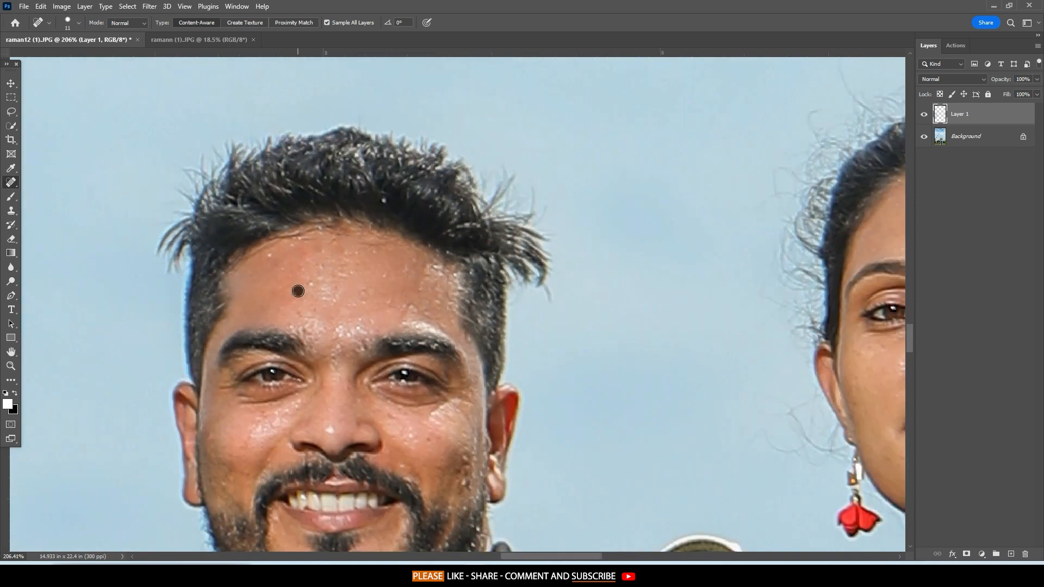
Heal the spots on the man's cheek beside the beard.
{"action": "scroll", "coordinate": [373, 201], "scroll_direction": "down", "scroll_amount": 6}
{"action": "scroll", "coordinate": [419, 321], "scroll_direction": "up", "scroll_amount": 6}
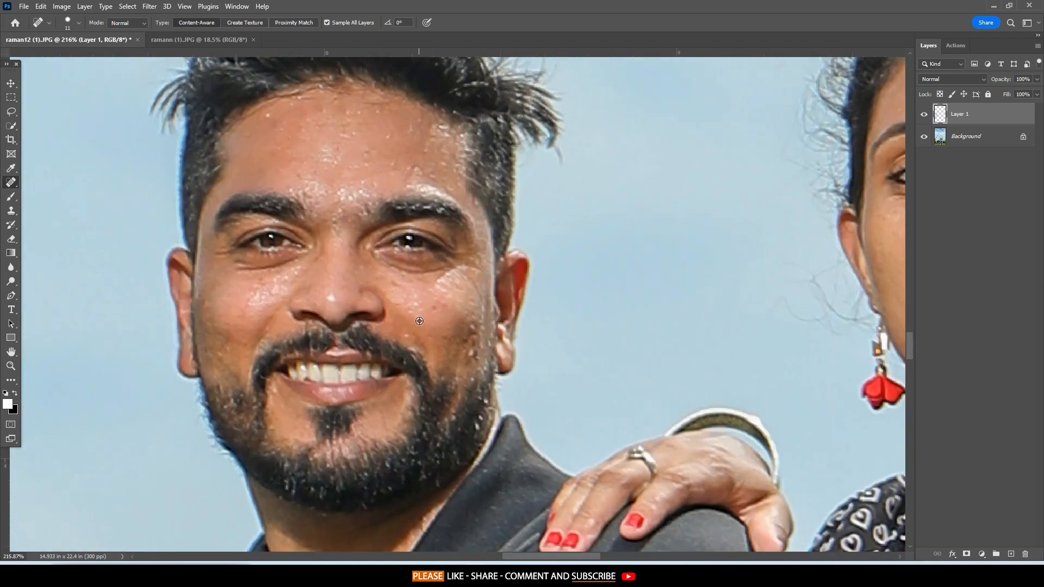
{"action": "left_click", "coordinate": [469, 354]}
{"action": "scroll", "coordinate": [467, 288], "scroll_direction": "down", "scroll_amount": 3}
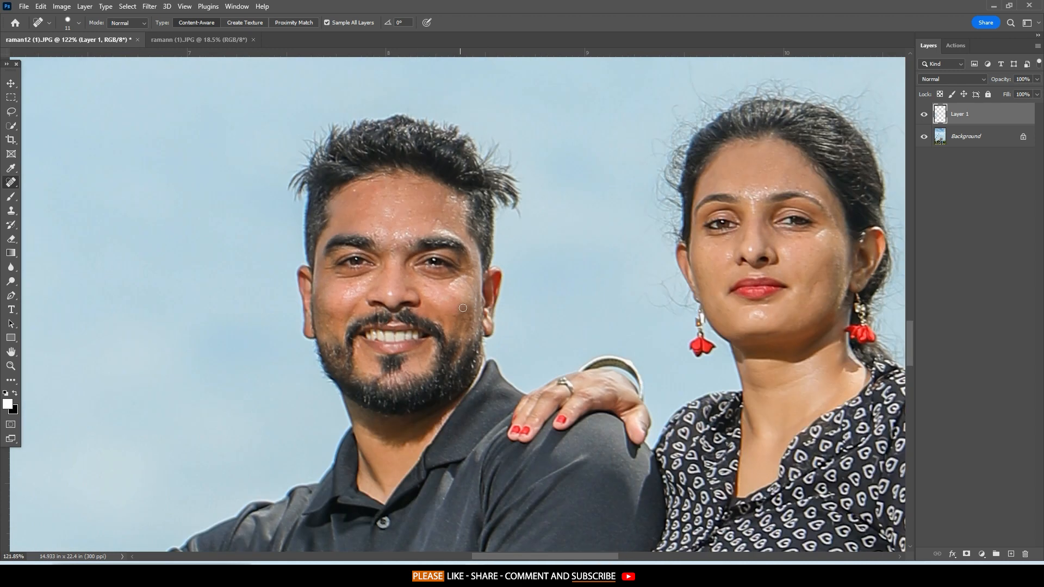
{"action": "scroll", "coordinate": [470, 289], "scroll_direction": "up", "scroll_amount": 4}
{"action": "right_click", "coordinate": [473, 322]}
{"action": "left_click_drag", "start_coordinate": [467, 312], "coordinate": [463, 347]}
Inspect both faces up close and from a distance for remaining skin blemishes.
{"action": "scroll", "coordinate": [470, 302], "scroll_direction": "down", "scroll_amount": 3}
{"action": "scroll", "coordinate": [371, 227], "scroll_direction": "down", "scroll_amount": 3}
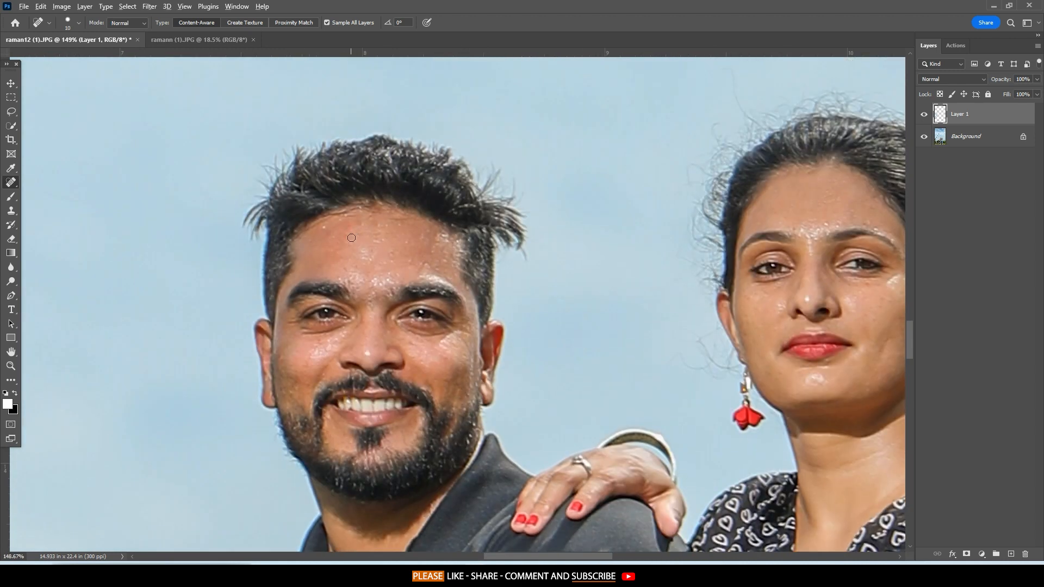
{"action": "scroll", "coordinate": [365, 217], "scroll_direction": "up", "scroll_amount": 4}
{"action": "scroll", "coordinate": [353, 212], "scroll_direction": "down", "scroll_amount": 4}
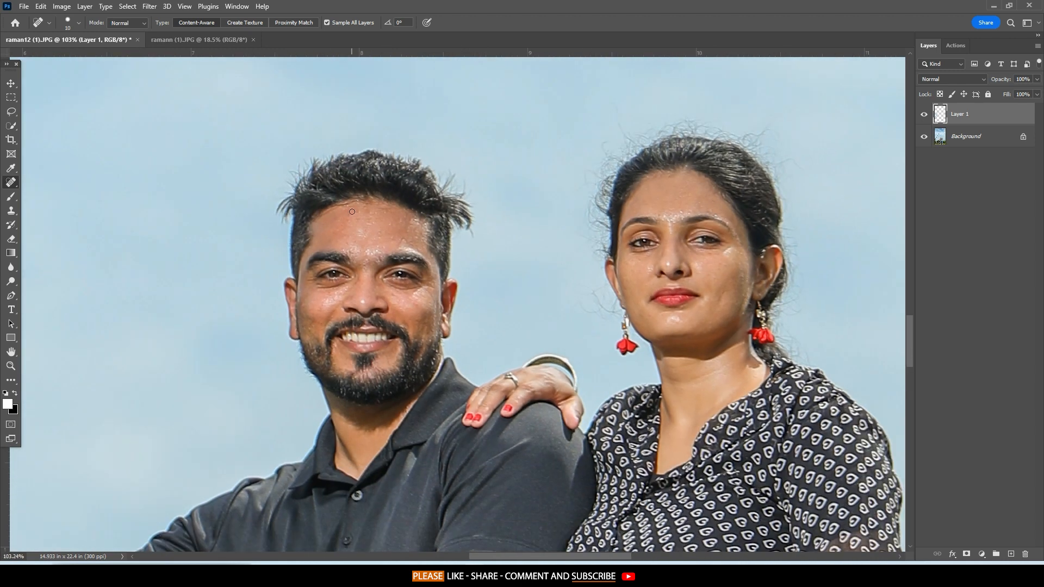
{"action": "scroll", "coordinate": [351, 212], "scroll_direction": "down", "scroll_amount": 4}
{"action": "scroll", "coordinate": [486, 305], "scroll_direction": "up", "scroll_amount": 2}
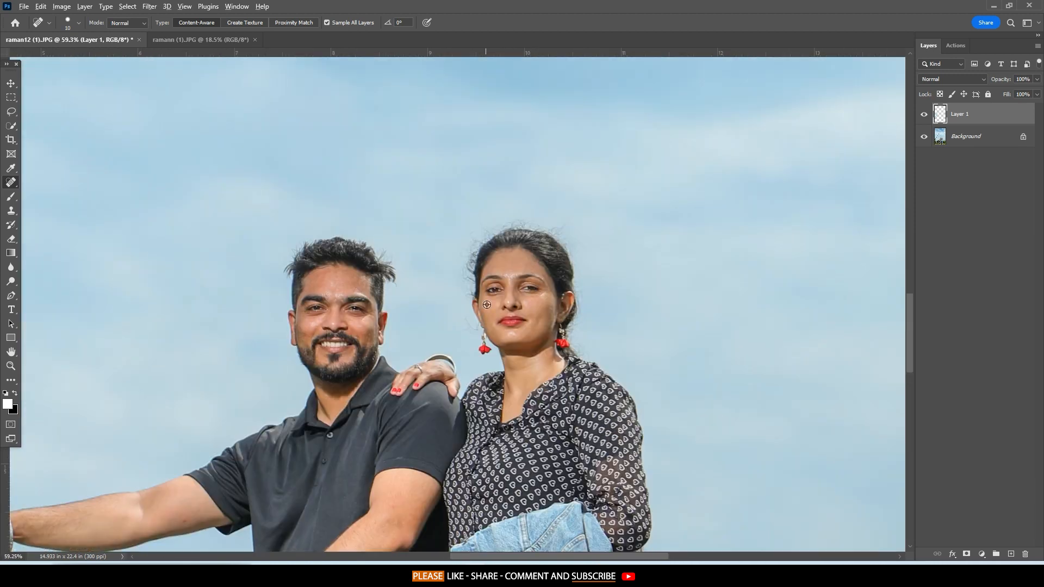
{"action": "scroll", "coordinate": [486, 305], "scroll_direction": "up", "scroll_amount": 4}
{"action": "scroll", "coordinate": [525, 223], "scroll_direction": "down", "scroll_amount": 4}
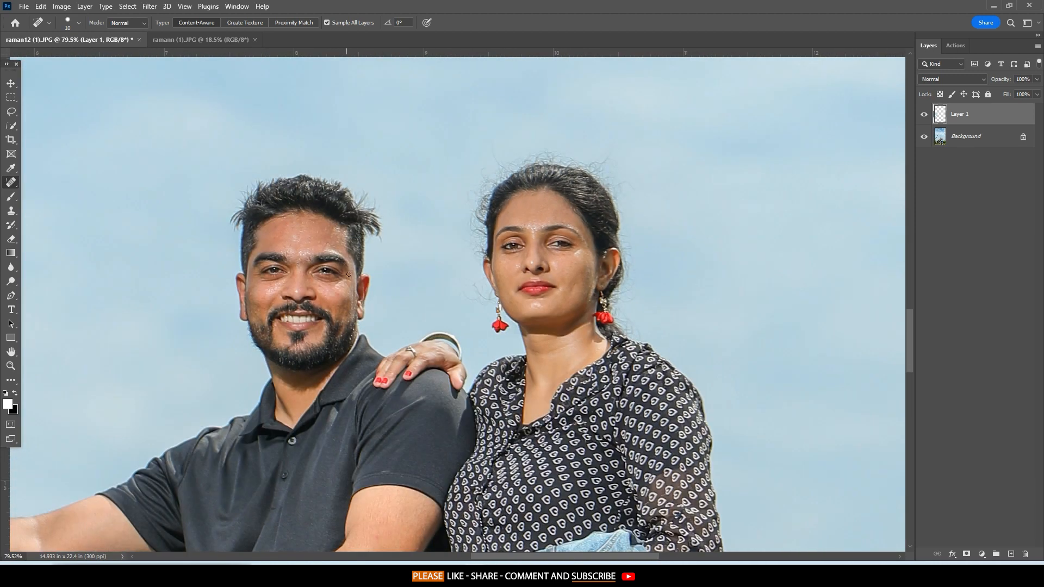
Stamp the visible layers into Layer 2 and apply the SkinFiner filter with Fine smoothing +36 and skin Brightness +16.
{"action": "scroll", "coordinate": [417, 228], "scroll_direction": "up", "scroll_amount": 3}
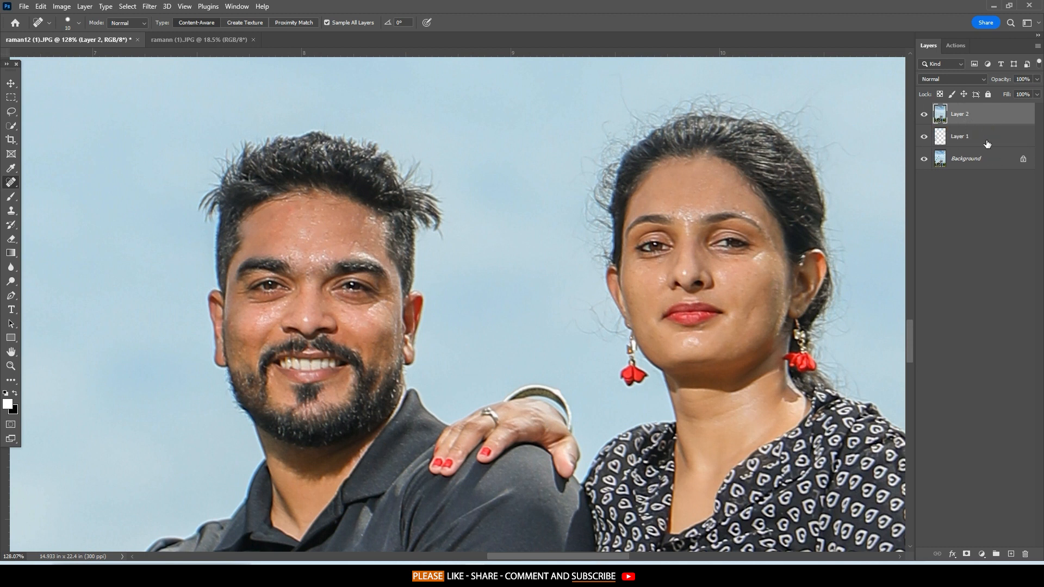
{"action": "left_click", "coordinate": [149, 6]}
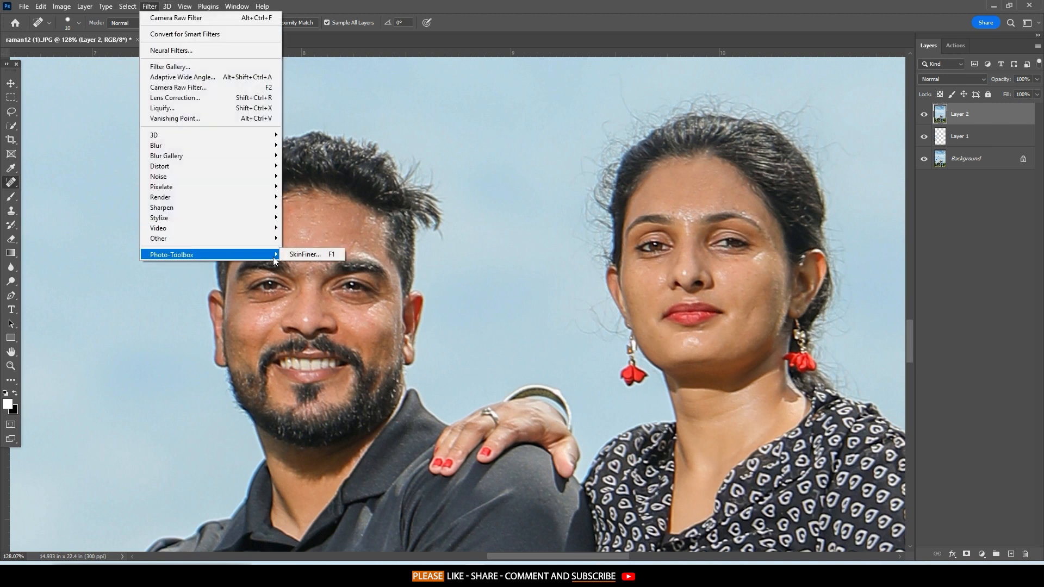
{"action": "left_click", "coordinate": [290, 254]}
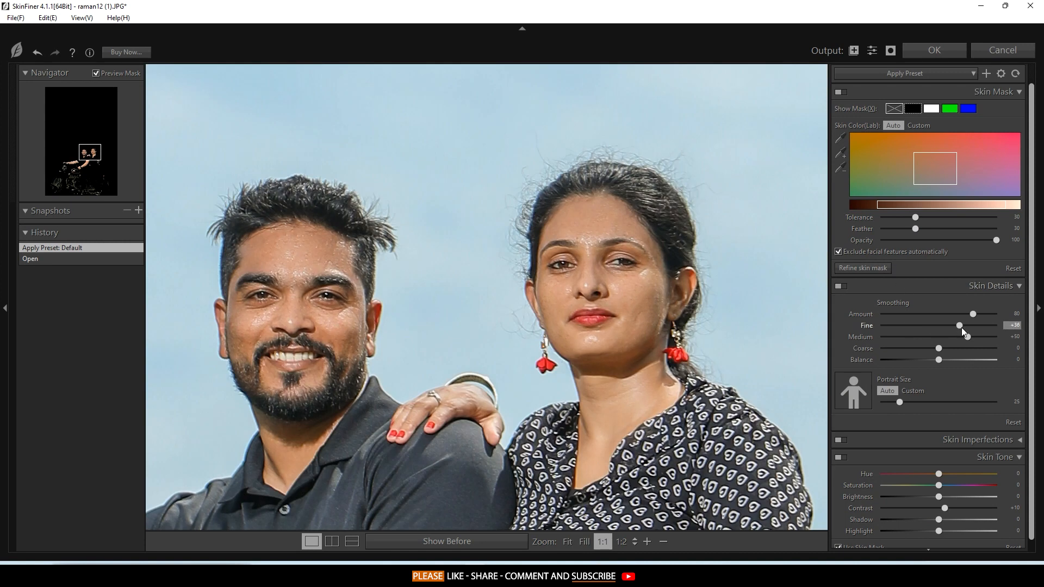
{"action": "scroll", "coordinate": [952, 353], "scroll_direction": "down", "scroll_amount": 1}
{"action": "left_click_drag", "start_coordinate": [939, 484], "coordinate": [949, 484]}
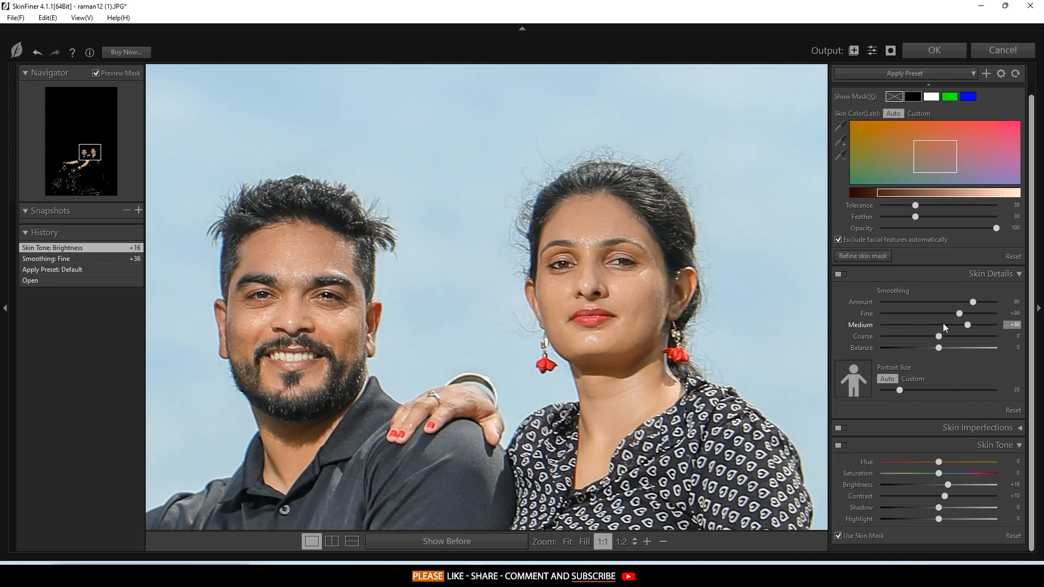
{"action": "left_click", "coordinate": [947, 54]}
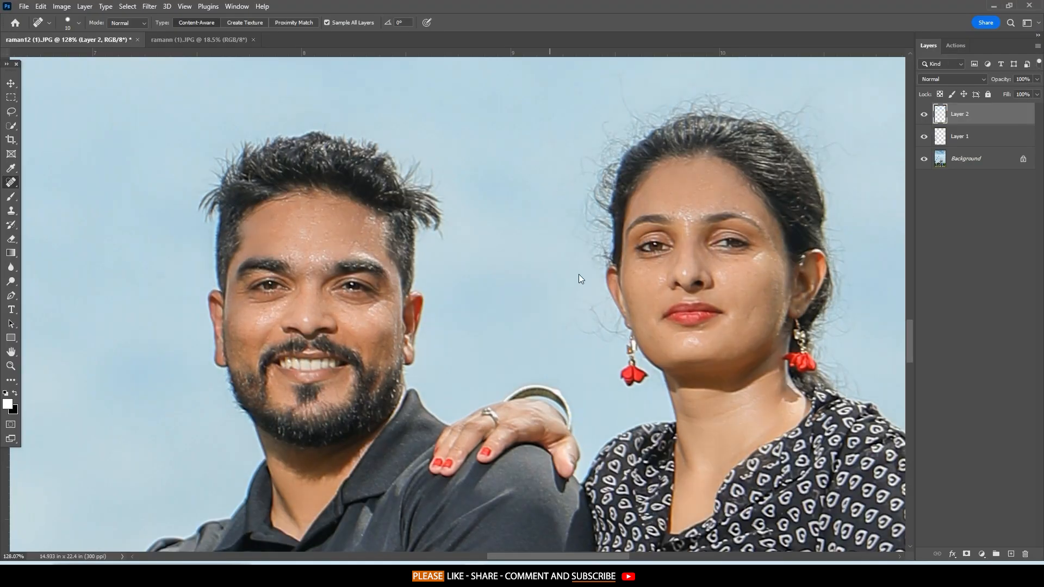
Add a black mask to Layer 2 and paint it white over the woman's face and neck to reveal the smoothed skin.
{"action": "scroll", "coordinate": [565, 266], "scroll_direction": "down", "scroll_amount": 2}
{"action": "scroll", "coordinate": [767, 248], "scroll_direction": "down", "scroll_amount": 2}
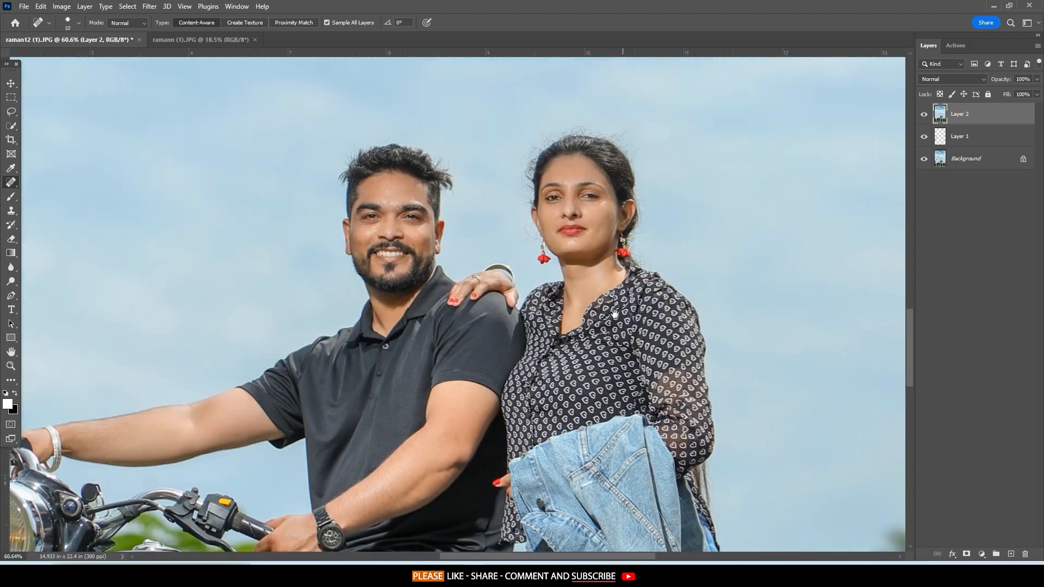
{"action": "left_click", "coordinate": [967, 554], "text": "alt"}
{"action": "scroll", "coordinate": [510, 267], "scroll_direction": "up", "scroll_amount": 2}
{"action": "key", "text": "b"}
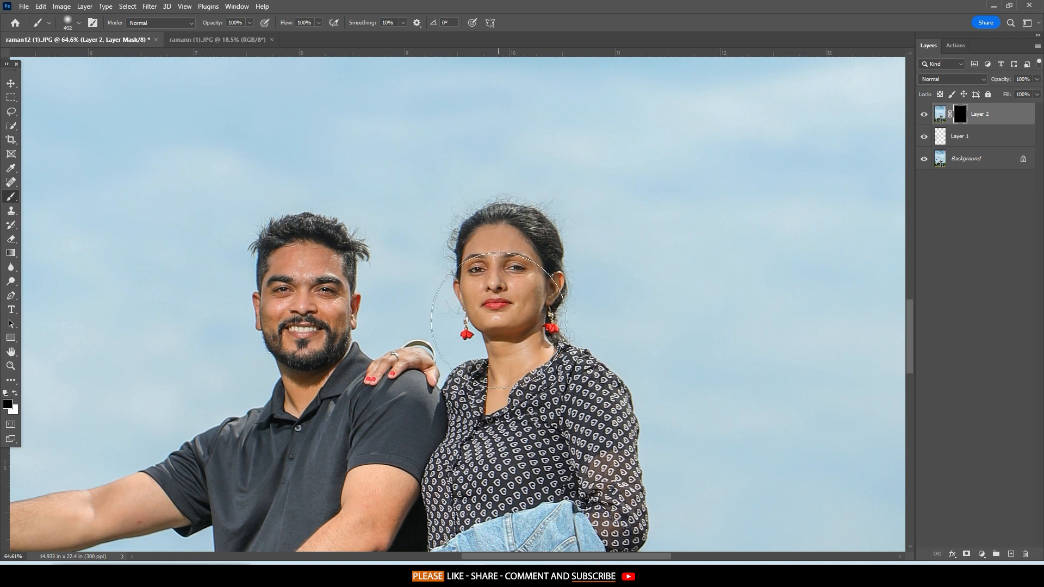
{"action": "key", "text": "x"}
{"action": "left_click_drag", "start_coordinate": [509, 256], "coordinate": [492, 189]}
{"action": "left_click", "coordinate": [485, 201]}
Paint the Layer 2 mask white over the man's face, arms and hands to reveal the smoothed skin.
{"action": "left_click_drag", "start_coordinate": [289, 209], "coordinate": [435, 210]}
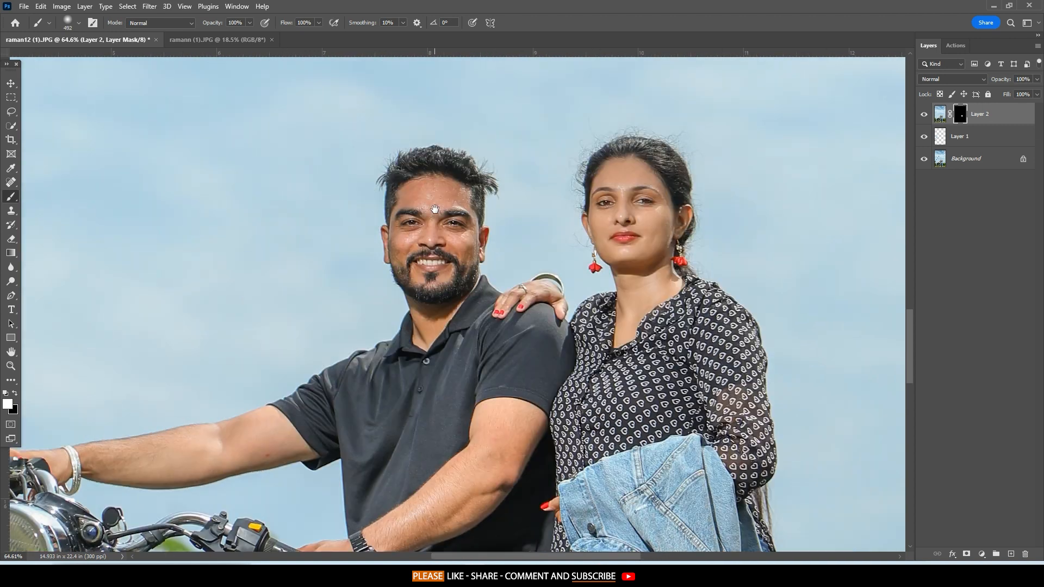
{"action": "scroll", "coordinate": [467, 217], "scroll_direction": "down", "scroll_amount": 3}
{"action": "mouse_move", "coordinate": [317, 242]}
{"action": "left_mouse_down"}
{"action": "mouse_move", "coordinate": [544, 304]}
{"action": "mouse_move", "coordinate": [283, 321]}
{"action": "left_mouse_up"}
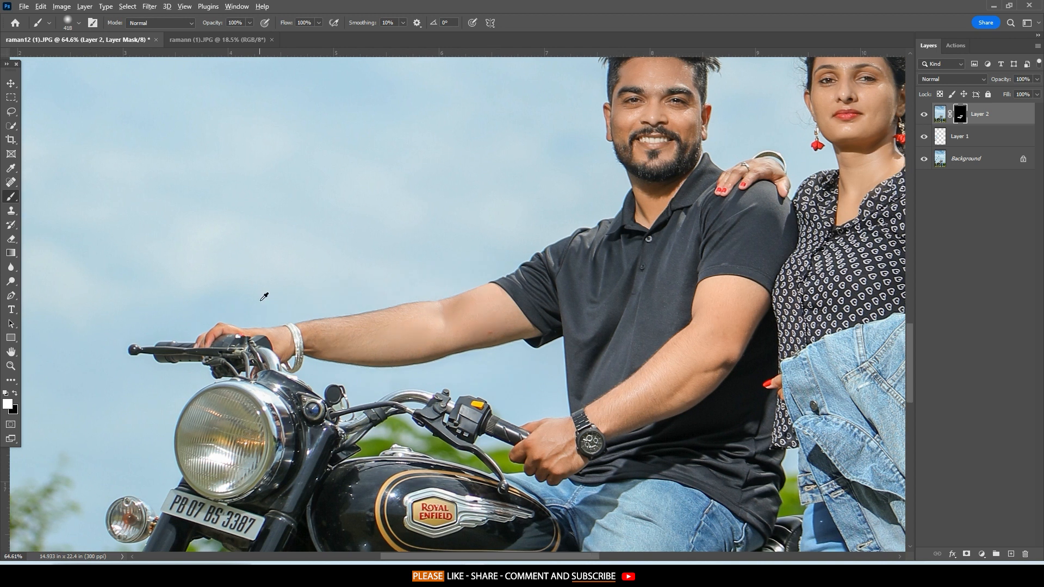
{"action": "scroll", "coordinate": [263, 298], "scroll_direction": "down", "scroll_amount": 5}
{"action": "left_click_drag", "start_coordinate": [519, 394], "coordinate": [484, 226]}
{"action": "scroll", "coordinate": [483, 227], "scroll_direction": "down", "scroll_amount": 3}
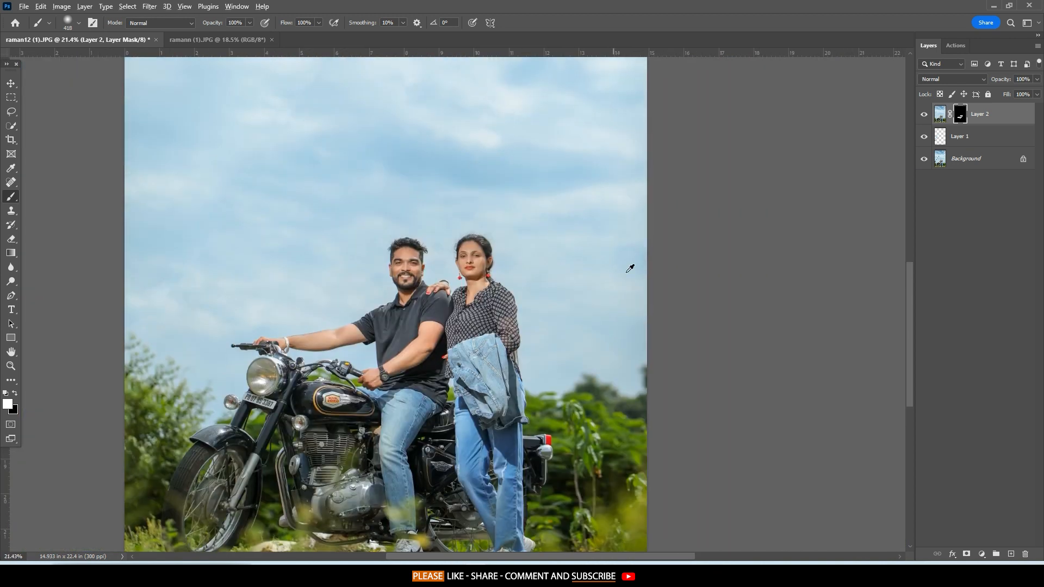
{"action": "scroll", "coordinate": [461, 272], "scroll_direction": "up", "scroll_amount": 3}
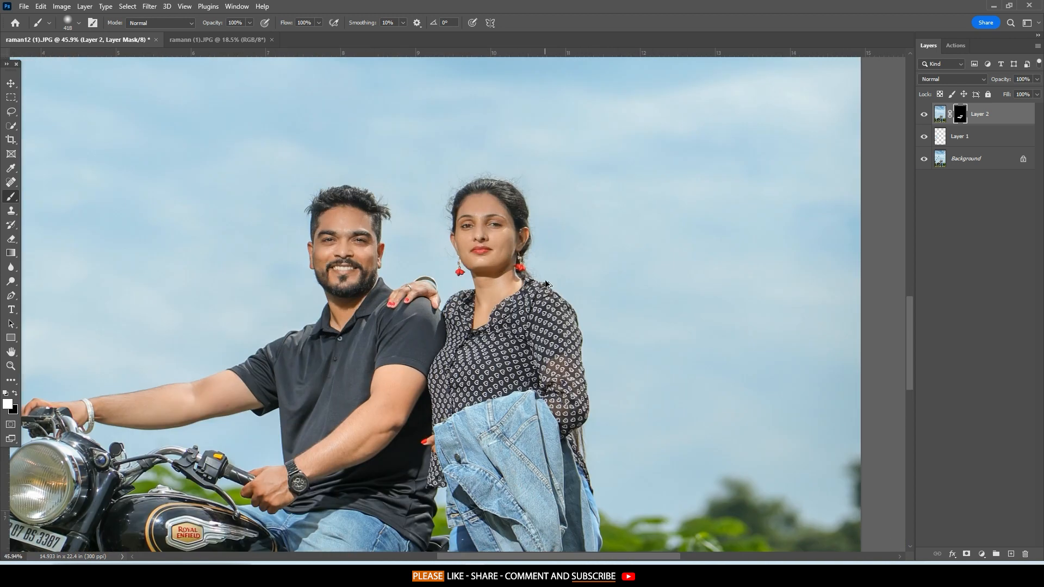
Stamp all visible layers into a new merged layer above Layer 2.
{"action": "key", "text": "ctrl+alt+shift+e"}
{"action": "scroll", "coordinate": [506, 238], "scroll_direction": "down", "scroll_amount": 5}
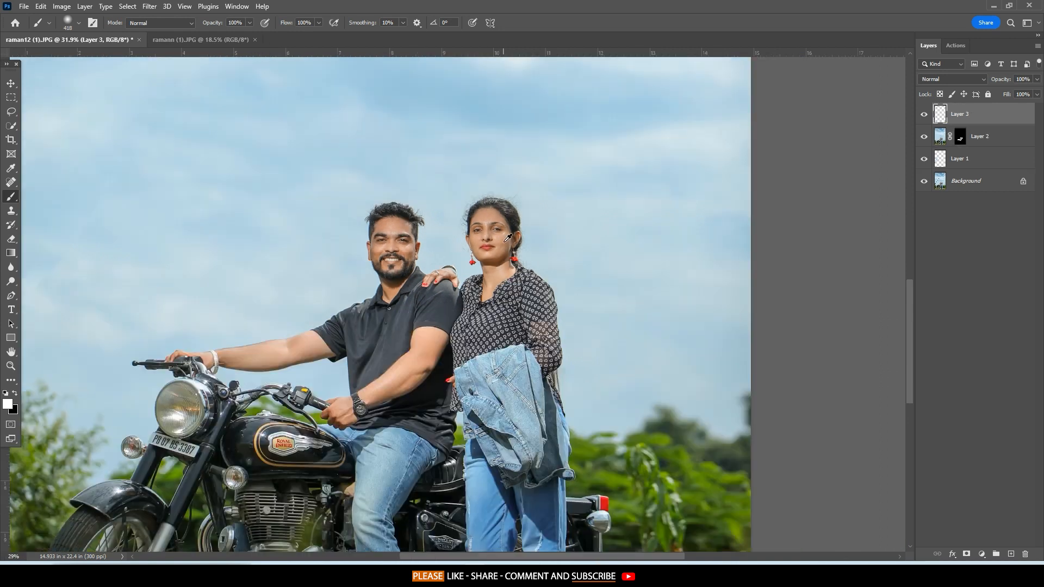
{"action": "left_click_drag", "start_coordinate": [567, 215], "coordinate": [544, 353]}
{"action": "scroll", "coordinate": [544, 354], "scroll_direction": "down", "scroll_amount": 1}
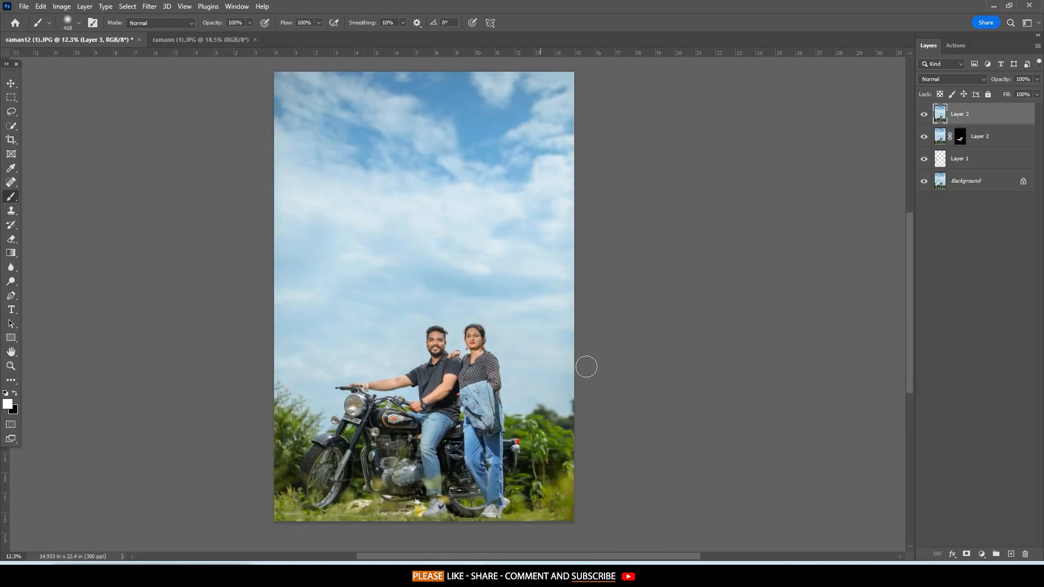
Start a Pen tool path at the front tyre's lower outer edge and trace it upward along the tread.
{"action": "left_click_drag", "start_coordinate": [11, 295], "coordinate": [67, 301]}
{"action": "scroll", "coordinate": [384, 306], "scroll_direction": "up", "scroll_amount": 3}
{"action": "scroll", "coordinate": [384, 306], "scroll_direction": "up", "scroll_amount": 2}
{"action": "left_click_drag", "start_coordinate": [413, 234], "coordinate": [443, 234]}
{"action": "scroll", "coordinate": [298, 323], "scroll_direction": "up", "scroll_amount": 4}
{"action": "left_click_drag", "start_coordinate": [339, 446], "coordinate": [348, 223]}
{"action": "scroll", "coordinate": [366, 325], "scroll_direction": "up", "scroll_amount": 2}
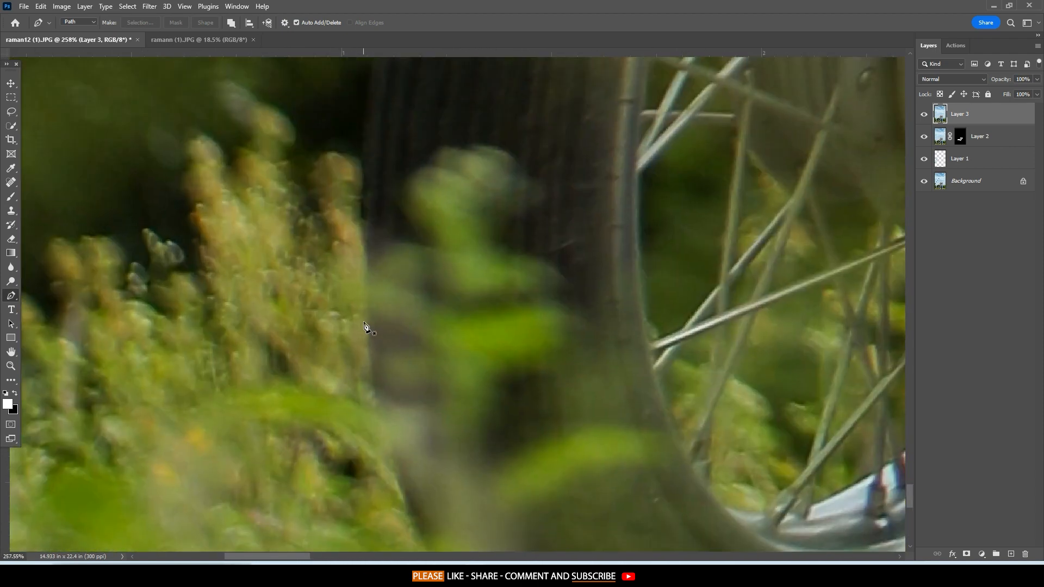
{"action": "left_click", "coordinate": [366, 326]}
{"action": "left_click_drag", "start_coordinate": [375, 186], "coordinate": [368, 448]}
{"action": "left_click_drag", "start_coordinate": [394, 167], "coordinate": [339, 436]}
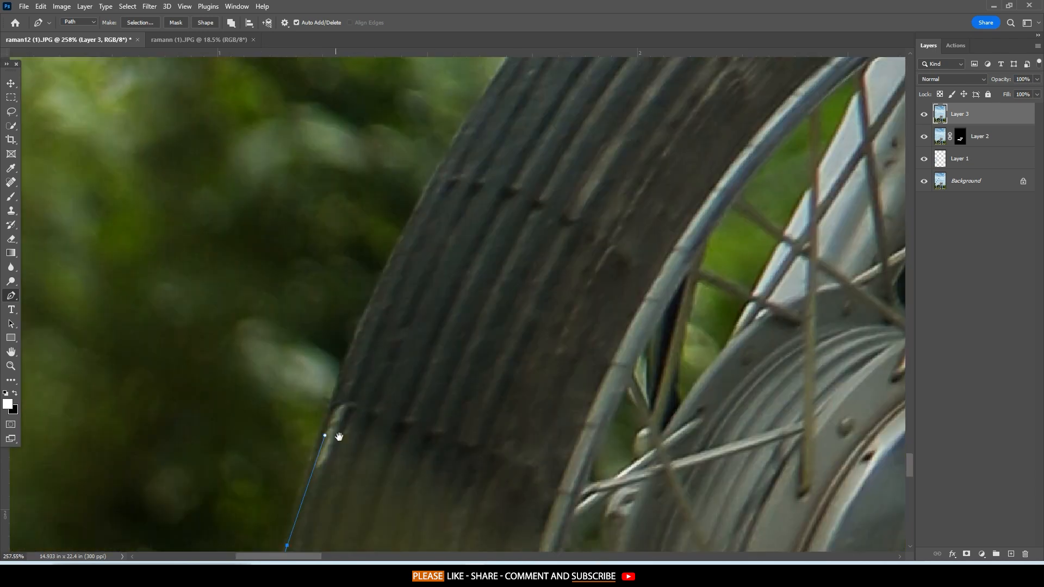
Continue the Pen path up the front tyre's outer edge, around the mudguard's front tip and along its top.
{"action": "left_click_drag", "start_coordinate": [512, 58], "coordinate": [368, 365]}
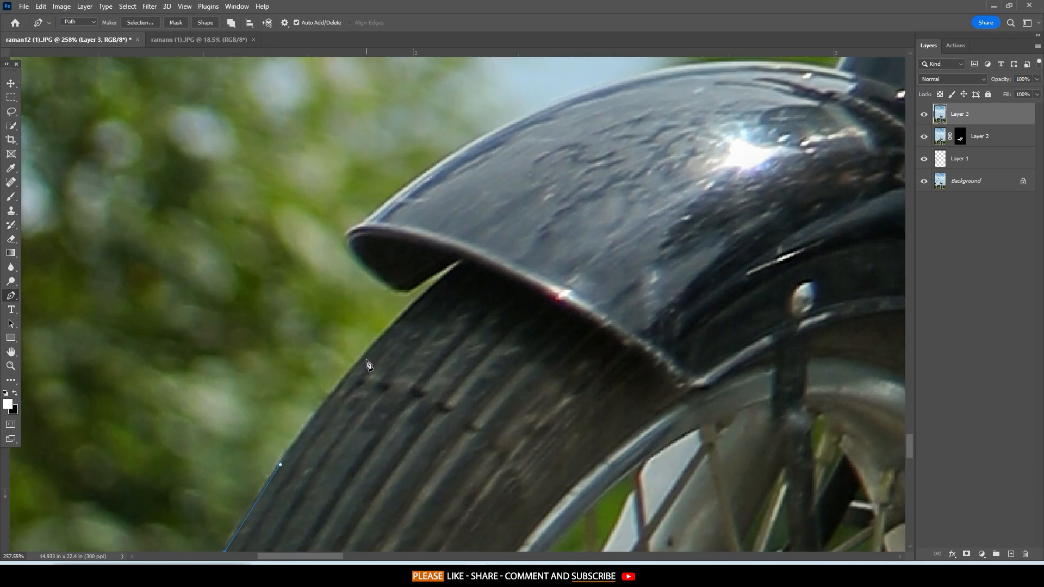
{"action": "scroll", "coordinate": [466, 283], "scroll_direction": "up", "scroll_amount": 4}
{"action": "left_click", "coordinate": [448, 237]}
{"action": "left_click_drag", "start_coordinate": [263, 141], "coordinate": [380, 305]}
{"action": "left_click", "coordinate": [380, 304]}
{"action": "left_click_drag", "start_coordinate": [761, 131], "coordinate": [341, 348]}
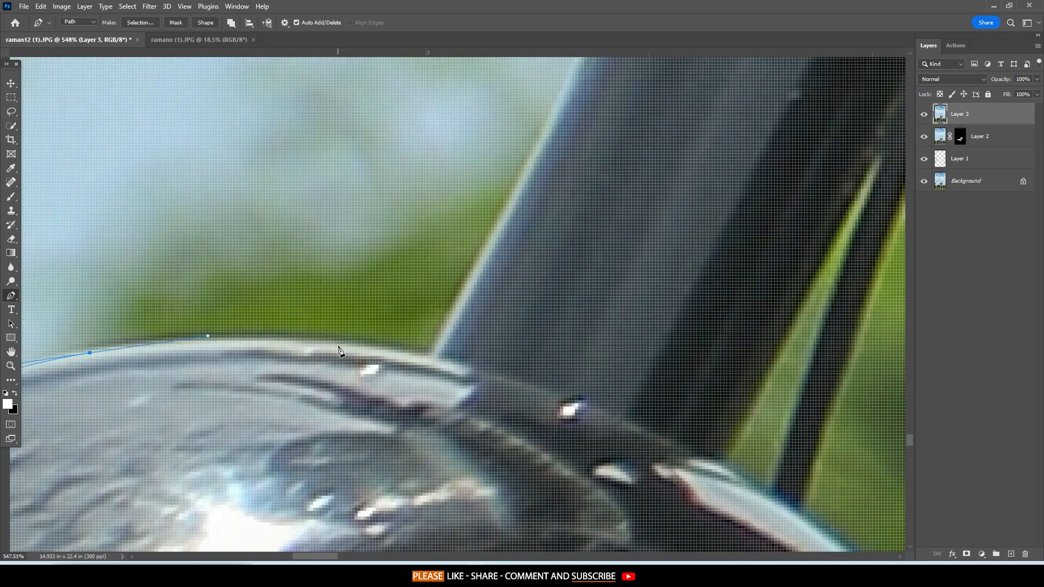
Trace the path from the mudguard's top up the front fork and around the front indicator to the headlight.
{"action": "left_click", "coordinate": [340, 349]}
{"action": "left_click_drag", "start_coordinate": [407, 261], "coordinate": [570, 381]}
{"action": "left_click_drag", "start_coordinate": [272, 81], "coordinate": [351, 359]}
{"action": "left_click_drag", "start_coordinate": [312, 337], "coordinate": [376, 312]}
{"action": "left_click_drag", "start_coordinate": [598, 380], "coordinate": [353, 357]}
{"action": "left_click", "coordinate": [447, 436]}
{"action": "left_click_drag", "start_coordinate": [611, 117], "coordinate": [378, 478]}
{"action": "left_click", "coordinate": [377, 477]}
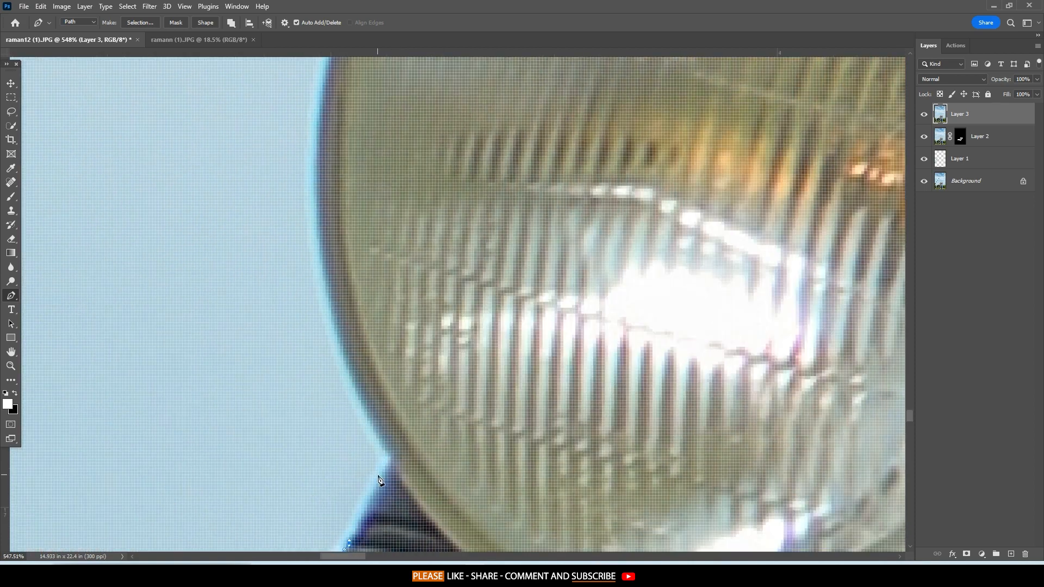
Extend the path along the headlight's outer rim and the controls above it to the underside of the handlebar grip.
{"action": "left_click_drag", "start_coordinate": [380, 130], "coordinate": [239, 483]}
{"action": "left_click_drag", "start_coordinate": [370, 213], "coordinate": [333, 431]}
{"action": "left_click", "coordinate": [403, 365]}
{"action": "left_click_drag", "start_coordinate": [403, 365], "coordinate": [424, 438]}
{"action": "left_click", "coordinate": [278, 324]}
{"action": "left_click_drag", "start_coordinate": [277, 324], "coordinate": [628, 417]}
{"action": "left_click", "coordinate": [361, 404]}
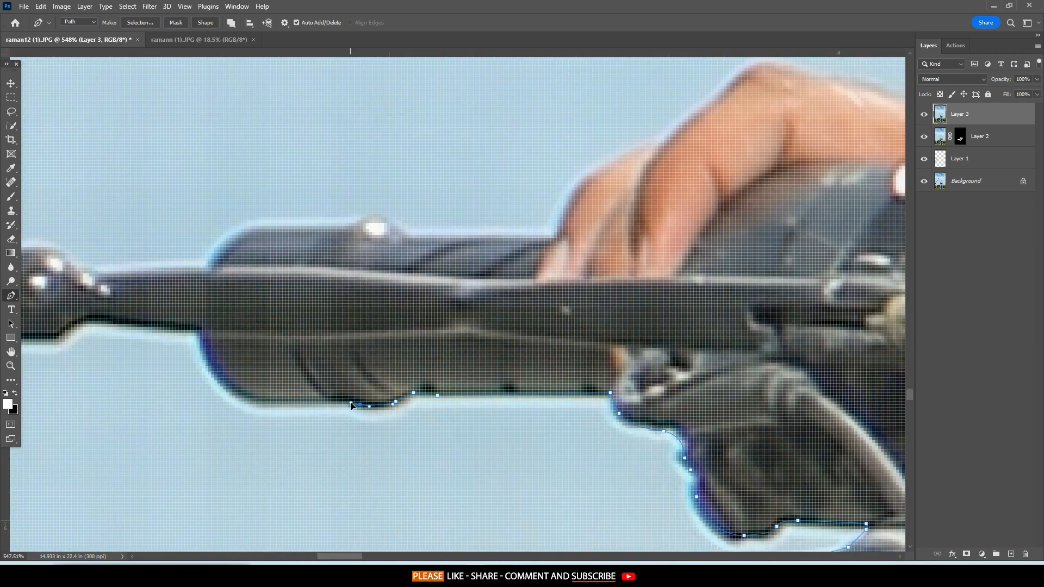
Trace the path around the handlebar lever and grip, then over the man's fingers and knuckles.
{"action": "left_click_drag", "start_coordinate": [326, 399], "coordinate": [556, 450]}
{"action": "left_click", "coordinate": [315, 370]}
{"action": "left_click_drag", "start_coordinate": [315, 370], "coordinate": [376, 444]}
{"action": "left_click", "coordinate": [294, 457]}
{"action": "left_click_drag", "start_coordinate": [373, 382], "coordinate": [454, 396]}
{"action": "left_click_drag", "start_coordinate": [760, 304], "coordinate": [271, 375]}
{"action": "left_click", "coordinate": [426, 352]}
{"action": "left_click_drag", "start_coordinate": [555, 252], "coordinate": [251, 368]}
{"action": "left_click_drag", "start_coordinate": [286, 384], "coordinate": [326, 403]}
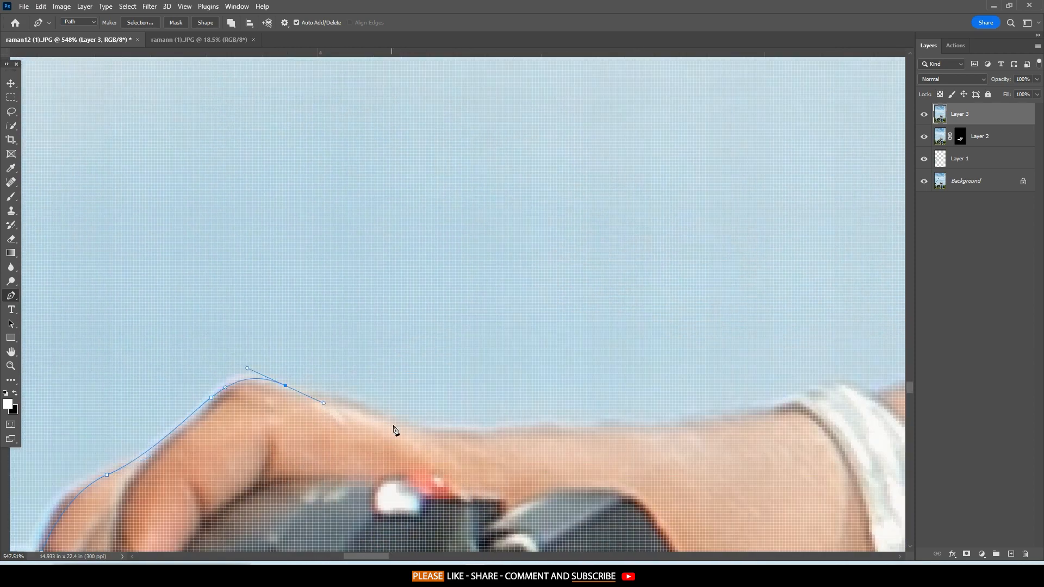
Continue the path over the man's wrist, bracelet and outstretched forearm to the folds of his sleeve.
{"action": "left_click", "coordinate": [138, 448]}
{"action": "left_click", "coordinate": [457, 394]}
{"action": "left_click_drag", "start_coordinate": [761, 348], "coordinate": [284, 389]}
{"action": "left_click", "coordinate": [516, 358]}
{"action": "left_click_drag", "start_coordinate": [815, 234], "coordinate": [272, 438]}
{"action": "left_click", "coordinate": [611, 244]}
{"action": "left_click_drag", "start_coordinate": [673, 181], "coordinate": [243, 403]}
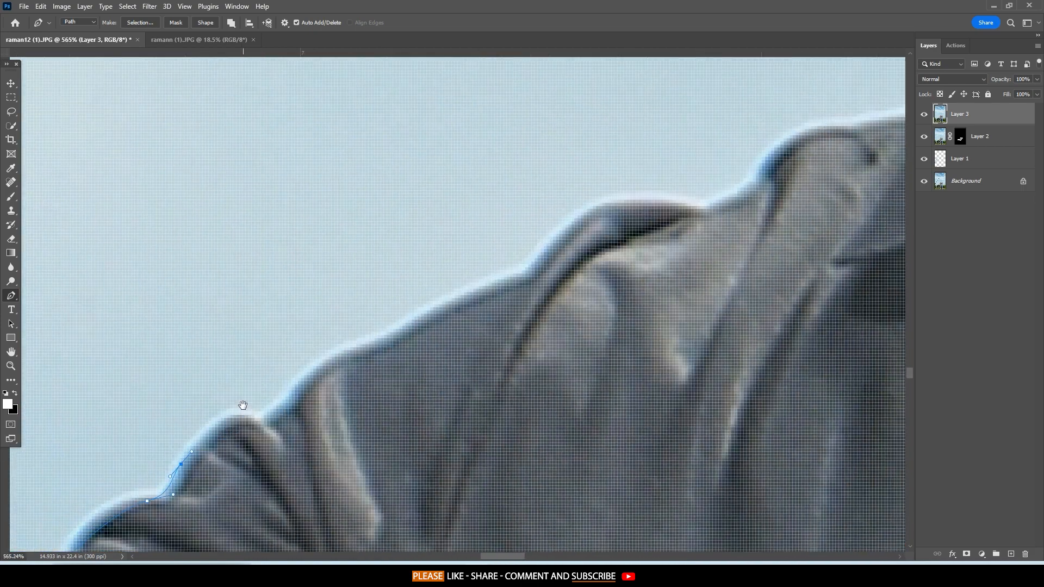
Trace the path along the man's shoulder and collar and up his neck to the top of his ear.
{"action": "left_click_drag", "start_coordinate": [623, 210], "coordinate": [661, 220]}
{"action": "left_click_drag", "start_coordinate": [721, 209], "coordinate": [265, 446]}
{"action": "left_click", "coordinate": [222, 455]}
{"action": "left_click_drag", "start_coordinate": [522, 245], "coordinate": [280, 334]}
{"action": "left_click_drag", "start_coordinate": [277, 340], "coordinate": [298, 272]}
{"action": "left_click_drag", "start_coordinate": [326, 179], "coordinate": [214, 506]}
Outline the man's hair with the path and bring it down the other side of his head to the collar.
{"action": "scroll", "coordinate": [214, 473], "scroll_direction": "down", "scroll_amount": 5}
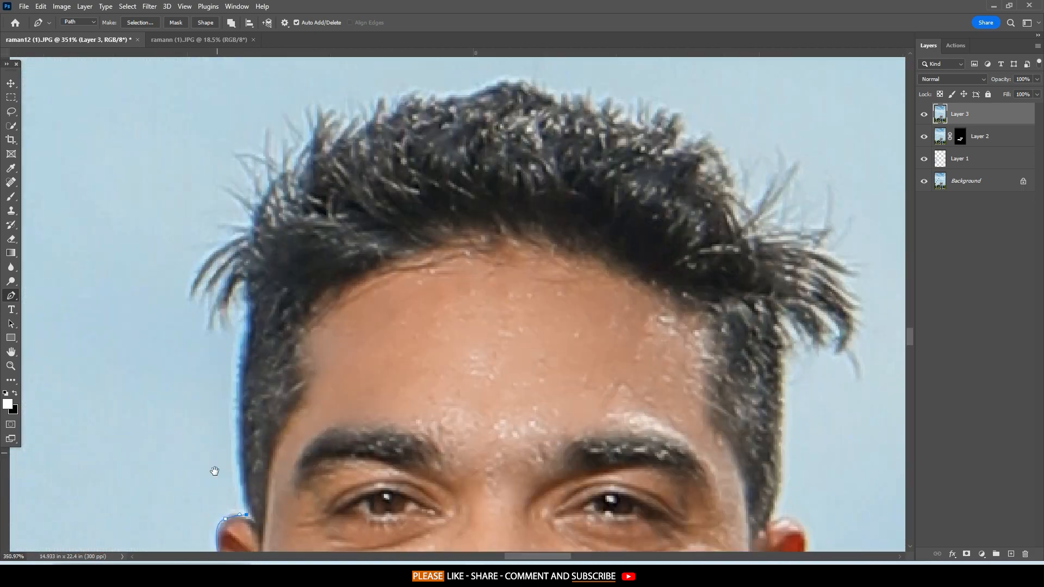
{"action": "left_click_drag", "start_coordinate": [258, 138], "coordinate": [304, 157]}
{"action": "left_click_drag", "start_coordinate": [354, 198], "coordinate": [373, 222]}
{"action": "left_click_drag", "start_coordinate": [407, 316], "coordinate": [348, 136]}
{"action": "scroll", "coordinate": [372, 380], "scroll_direction": "up", "scroll_amount": 5}
{"action": "left_click", "coordinate": [349, 245]}
{"action": "left_click", "coordinate": [310, 395]}
{"action": "left_click", "coordinate": [319, 252]}
Trace the path along the man's collar, the woman's hand and bangle, and her blouse shoulder to her neck.
{"action": "left_click", "coordinate": [174, 154]}
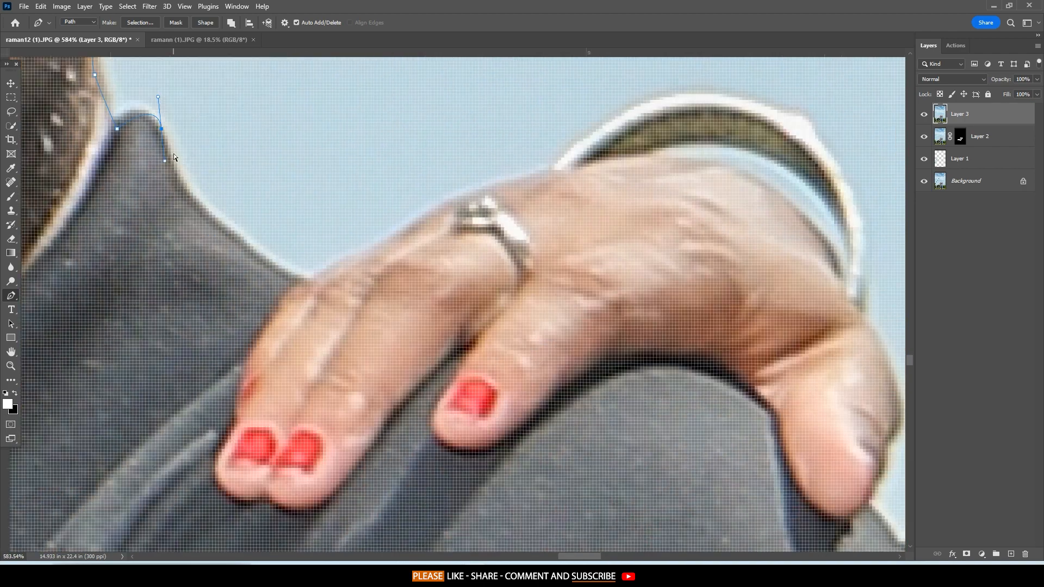
{"action": "left_click", "coordinate": [296, 286]}
{"action": "left_click_drag", "start_coordinate": [239, 299], "coordinate": [263, 281]}
{"action": "left_click_drag", "start_coordinate": [680, 311], "coordinate": [245, 240]}
{"action": "left_click_drag", "start_coordinate": [298, 413], "coordinate": [238, 196]}
{"action": "left_click", "coordinate": [244, 332]}
{"action": "left_click_drag", "start_coordinate": [544, 71], "coordinate": [308, 257]}
{"action": "left_click", "coordinate": [440, 250]}
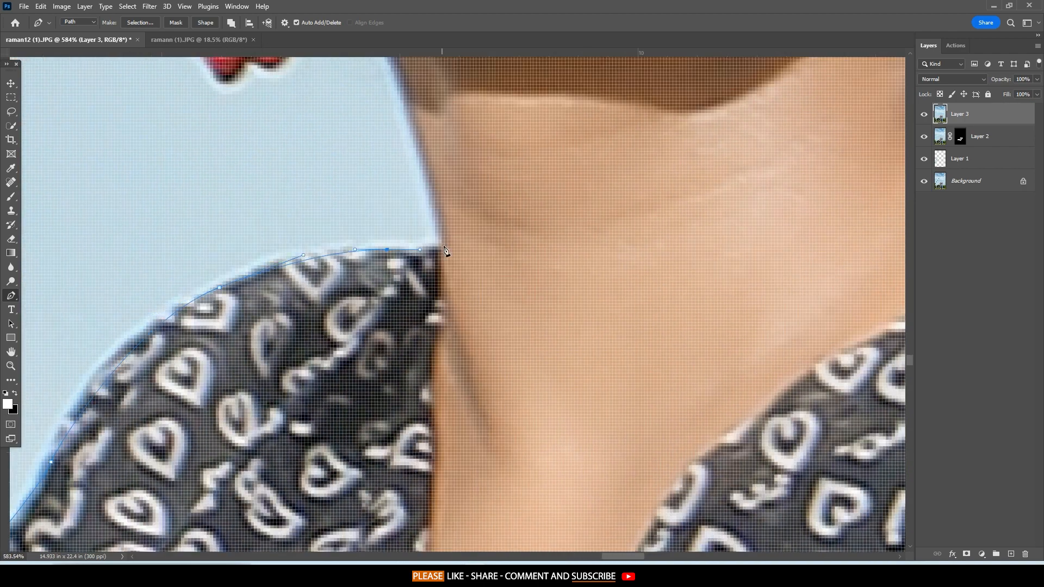
Extend the path up the woman's neck and around the outline of her red earring to her earlobe.
{"action": "left_click_drag", "start_coordinate": [424, 108], "coordinate": [433, 439]}
{"action": "left_click_drag", "start_coordinate": [361, 294], "coordinate": [338, 272]}
{"action": "left_click_drag", "start_coordinate": [282, 213], "coordinate": [319, 180]}
{"action": "left_click", "coordinate": [333, 174]}
{"action": "left_click", "coordinate": [314, 168]}
{"action": "left_click", "coordinate": [317, 197]}
{"action": "left_click", "coordinate": [308, 221]}
{"action": "left_click", "coordinate": [321, 279]}
{"action": "left_click", "coordinate": [339, 292]}
{"action": "left_click_drag", "start_coordinate": [358, 302], "coordinate": [363, 306]}
{"action": "left_click", "coordinate": [254, 292]}
{"action": "left_click_drag", "start_coordinate": [297, 136], "coordinate": [282, 380]}
{"action": "left_click", "coordinate": [284, 359]}
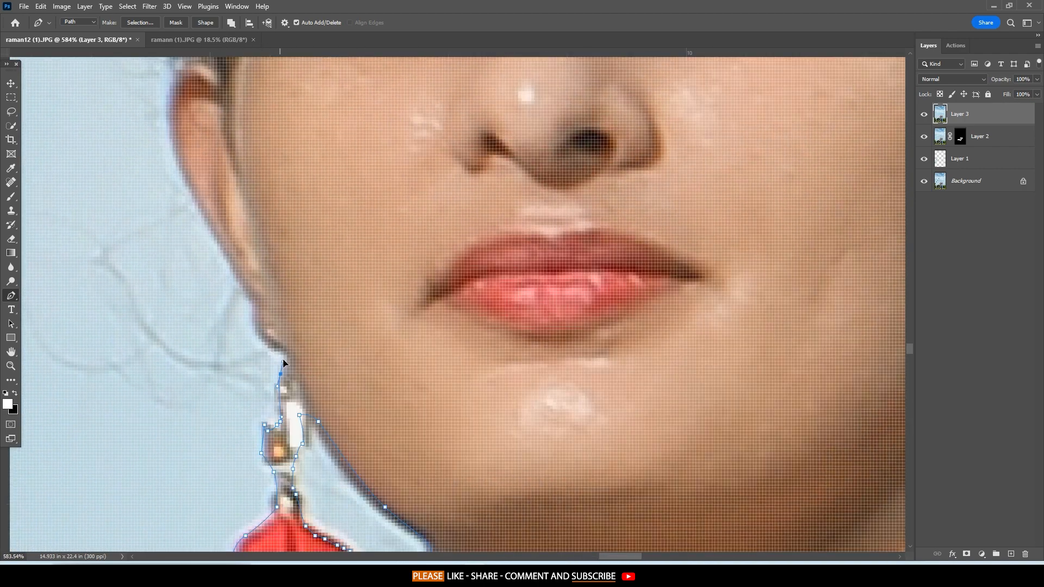
Continue the path from the woman's ear around her hair and down the other side of her head.
{"action": "scroll", "coordinate": [284, 272], "scroll_direction": "down", "scroll_amount": 4}
{"action": "left_click", "coordinate": [321, 278]}
{"action": "left_click_drag", "start_coordinate": [319, 334], "coordinate": [82, 72]}
{"action": "left_click", "coordinate": [157, 118]}
{"action": "left_click_drag", "start_coordinate": [188, 140], "coordinate": [191, 139]}
{"action": "left_click", "coordinate": [320, 251]}
Trace the path down the back edge of the woman's patterned blouse and along her denim jacket.
{"action": "left_click", "coordinate": [424, 418]}
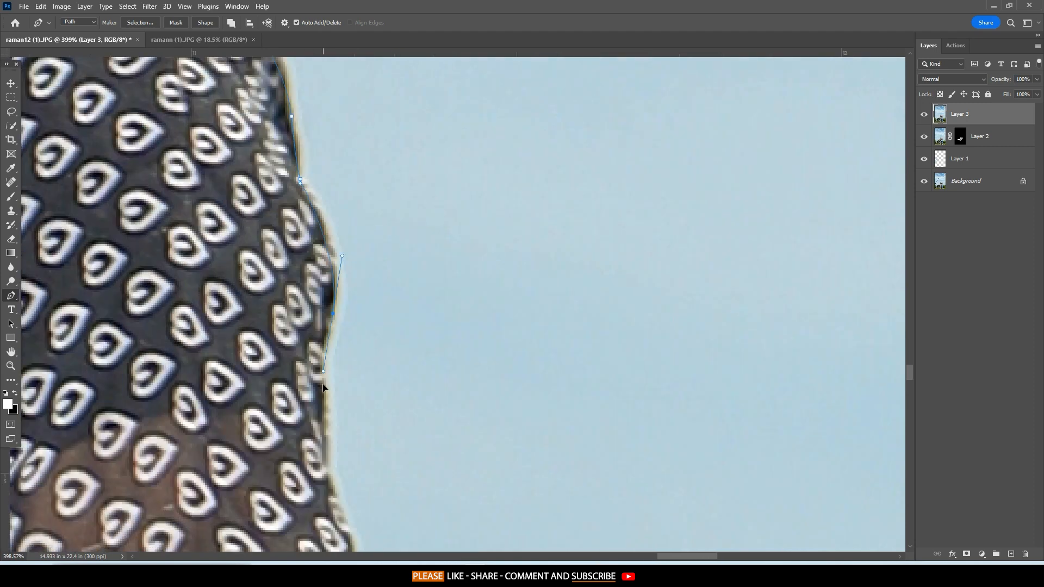
{"action": "left_click", "coordinate": [298, 175]}
{"action": "left_click_drag", "start_coordinate": [327, 489], "coordinate": [435, 141]}
{"action": "left_click", "coordinate": [415, 366]}
{"action": "left_click_drag", "start_coordinate": [424, 500], "coordinate": [345, 108]}
{"action": "left_click", "coordinate": [364, 293]}
{"action": "scroll", "coordinate": [327, 239], "scroll_direction": "down", "scroll_amount": 10}
{"action": "scroll", "coordinate": [328, 239], "scroll_direction": "up", "scroll_amount": 10}
{"action": "left_click", "coordinate": [308, 305]}
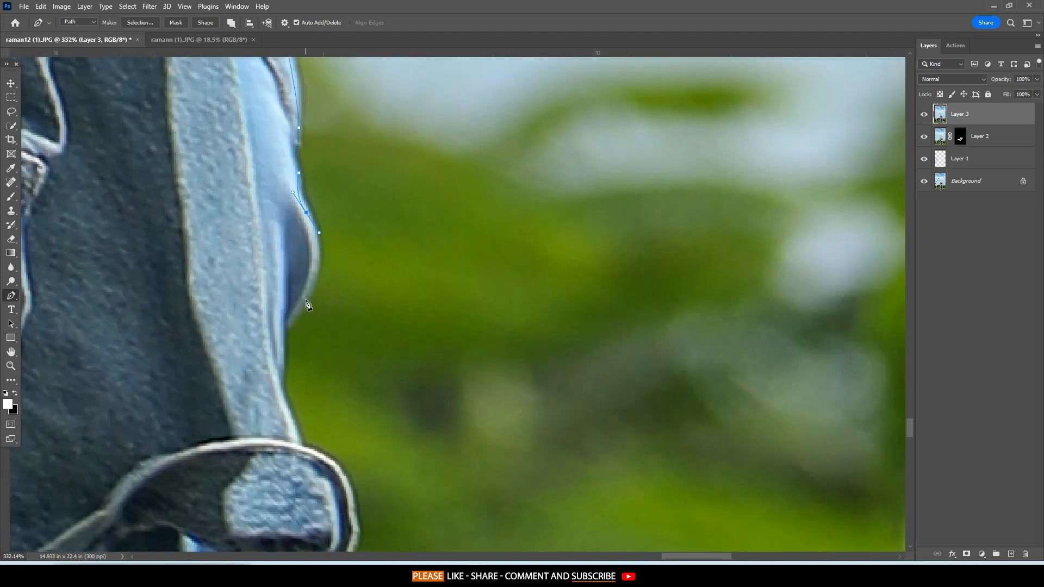
Extend the path around the denim jacket's lower edge and along the motorcycle's tail light to the rear indicator.
{"action": "left_click_drag", "start_coordinate": [320, 435], "coordinate": [310, 179]}
{"action": "left_click", "coordinate": [352, 273]}
{"action": "left_click", "coordinate": [242, 280]}
{"action": "left_click_drag", "start_coordinate": [483, 305], "coordinate": [282, 323]}
{"action": "left_click", "coordinate": [552, 269]}
{"action": "left_click_drag", "start_coordinate": [606, 282], "coordinate": [644, 283]}
{"action": "left_click_drag", "start_coordinate": [672, 319], "coordinate": [505, 168]}
{"action": "left_click", "coordinate": [386, 196]}
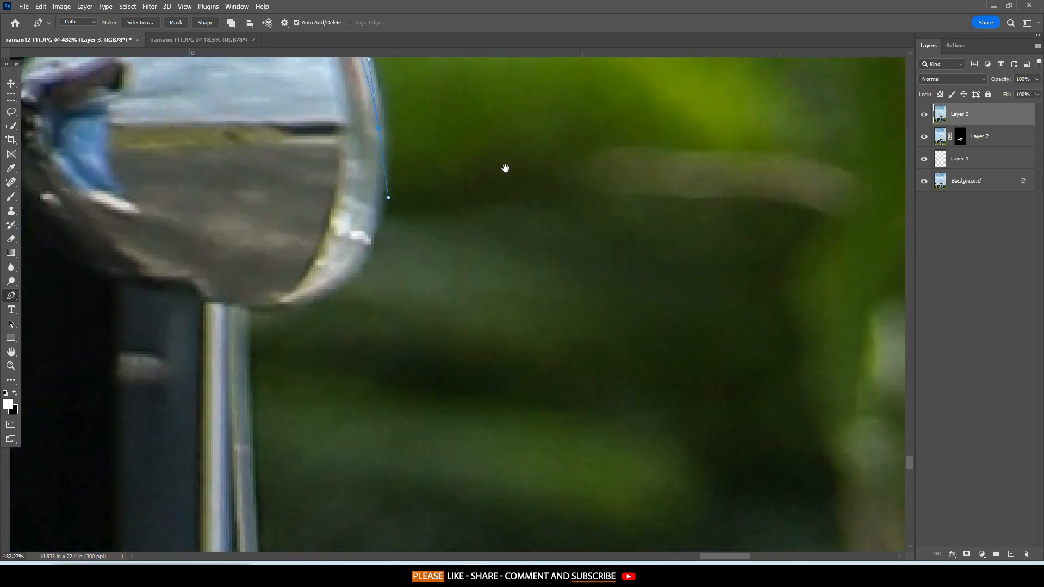
Trace the path around the rear indicator and down the outer edge of the rear mudguard.
{"action": "left_click", "coordinate": [501, 214]}
{"action": "left_click", "coordinate": [424, 228]}
{"action": "left_click_drag", "start_coordinate": [421, 435], "coordinate": [380, 163]}
{"action": "left_click", "coordinate": [354, 292]}
{"action": "left_click", "coordinate": [321, 405]}
{"action": "scroll", "coordinate": [321, 380], "scroll_direction": "down", "scroll_amount": 10}
{"action": "scroll", "coordinate": [566, 343], "scroll_direction": "up", "scroll_amount": 10}
{"action": "left_click", "coordinate": [478, 284]}
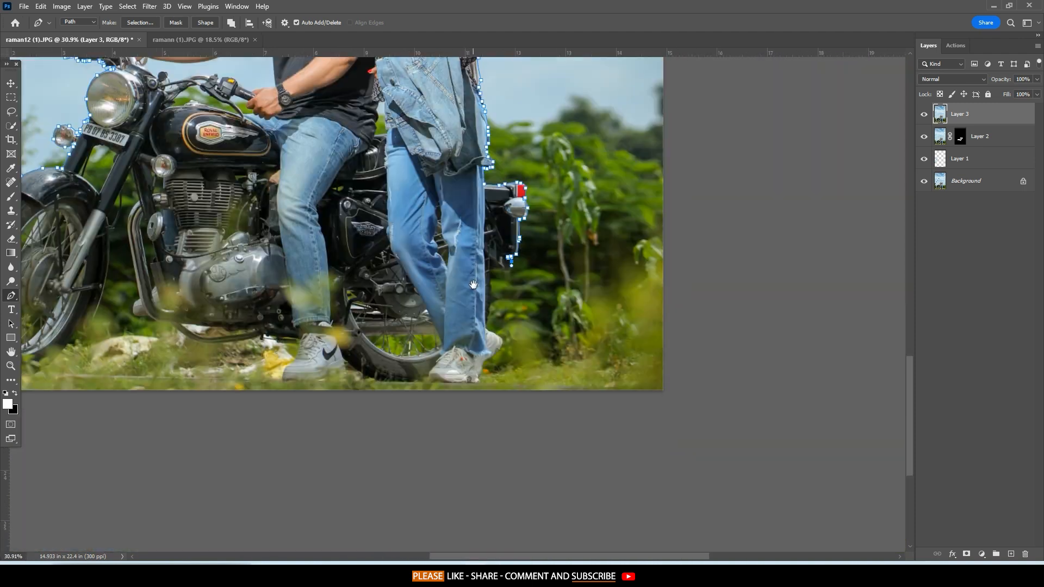
Complete the outer path from the rear mudguard around the lower edge of the couple and motorcycle.
{"action": "left_click_drag", "start_coordinate": [272, 326], "coordinate": [375, 367]}
{"action": "scroll", "coordinate": [185, 375], "scroll_direction": "up", "scroll_amount": 8}
{"action": "left_click", "coordinate": [528, 436]}
{"action": "left_click", "coordinate": [253, 278]}
{"action": "left_click", "coordinate": [218, 147]}
Start an inner path in the sky gap below the man's outstretched arm, following his shirt, hand, grip and switchgear.
{"action": "scroll", "coordinate": [234, 266], "scroll_direction": "down", "scroll_amount": 10}
{"action": "scroll", "coordinate": [450, 263], "scroll_direction": "up", "scroll_amount": 8}
{"action": "left_click", "coordinate": [414, 216]}
{"action": "left_click", "coordinate": [426, 304]}
{"action": "left_click", "coordinate": [358, 309]}
{"action": "left_click", "coordinate": [561, 506]}
{"action": "left_click", "coordinate": [394, 429]}
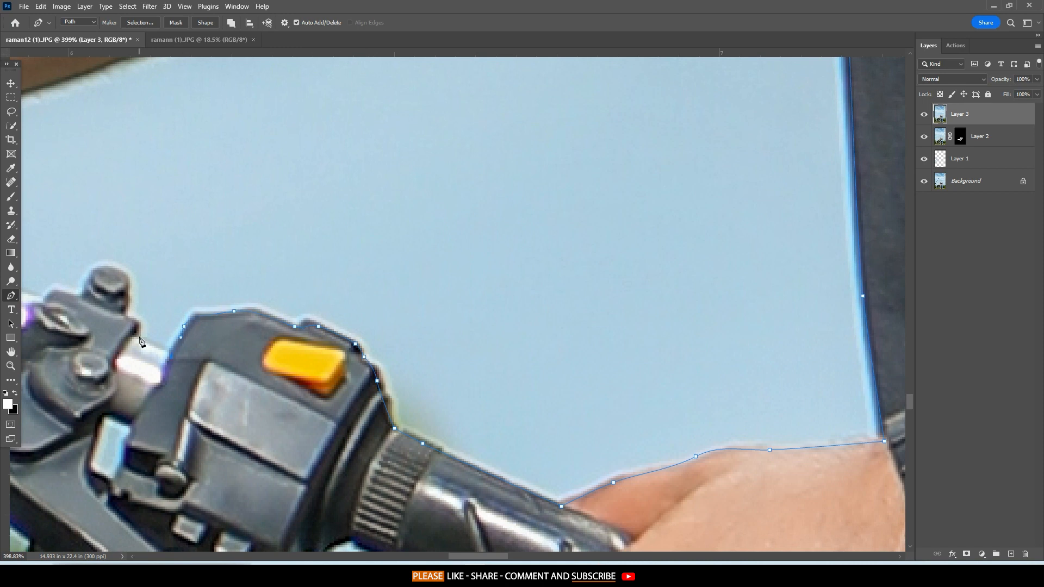
Continue the inner path along the chrome handlebar and cable, around the round mirror and over the headlight housing.
{"action": "left_click_drag", "start_coordinate": [130, 321], "coordinate": [748, 420]}
{"action": "left_click", "coordinate": [641, 390]}
{"action": "left_click_drag", "start_coordinate": [348, 394], "coordinate": [546, 266]}
{"action": "left_click", "coordinate": [375, 318]}
{"action": "left_click_drag", "start_coordinate": [317, 337], "coordinate": [363, 437]}
{"action": "left_click", "coordinate": [318, 294]}
{"action": "left_click_drag", "start_coordinate": [218, 392], "coordinate": [396, 460]}
{"action": "left_click", "coordinate": [121, 276]}
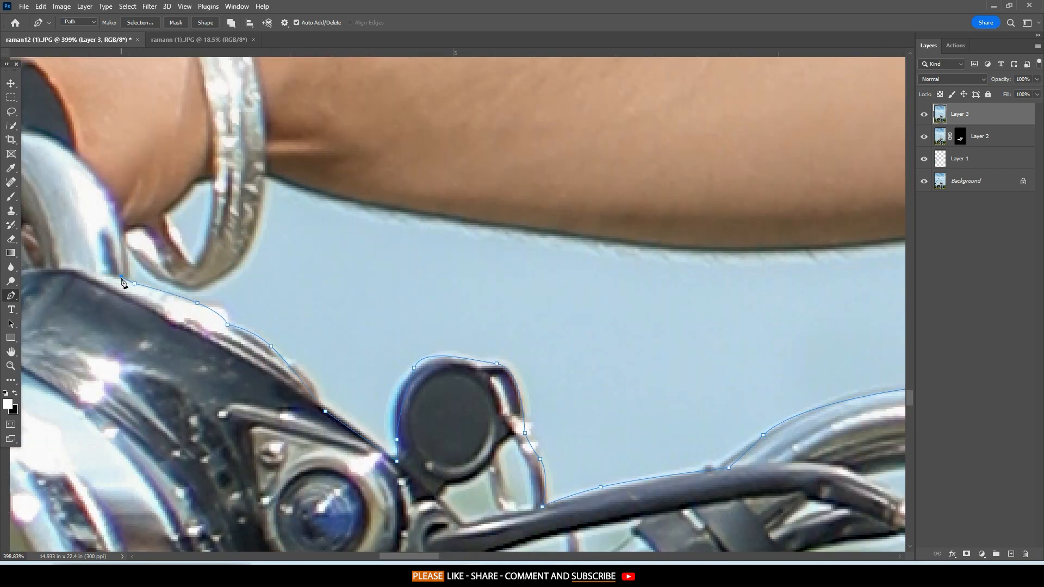
Trace the inner path around the bracelet and along the arm's underside and sleeve, closing it at the shirt.
{"action": "left_click", "coordinate": [122, 254]}
{"action": "left_click_drag", "start_coordinate": [231, 271], "coordinate": [263, 234]}
{"action": "left_click", "coordinate": [263, 182]}
{"action": "left_click", "coordinate": [477, 280]}
{"action": "left_click", "coordinate": [235, 284]}
{"action": "left_click_drag", "start_coordinate": [360, 330], "coordinate": [391, 314]}
{"action": "left_click", "coordinate": [505, 289]}
{"action": "scroll", "coordinate": [506, 289], "scroll_direction": "down", "scroll_amount": 8}
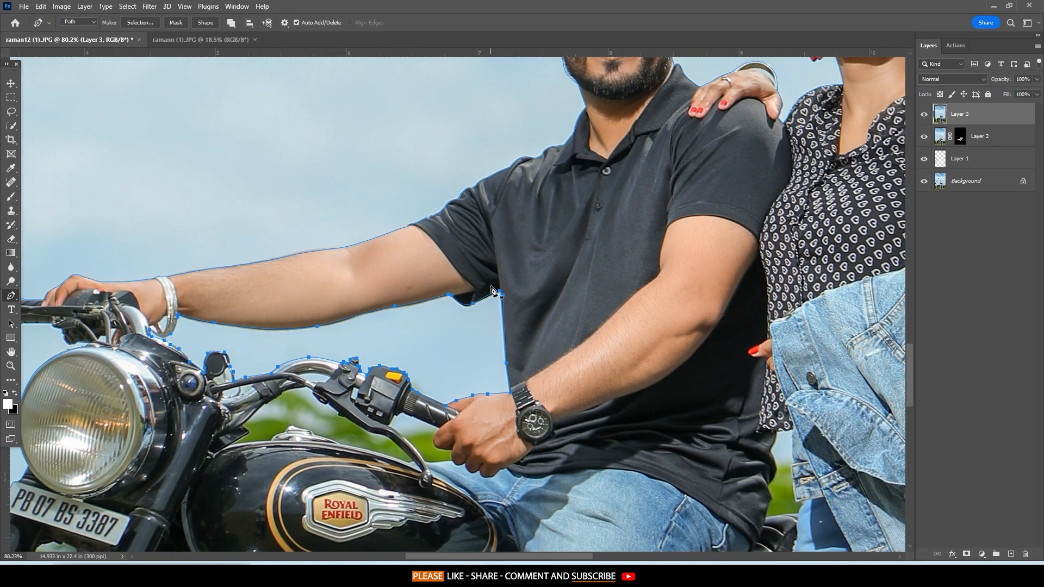
Outline the background gap enclosed by the handlebar grip, the brake lever and the man's hand with a closed path.
{"action": "scroll", "coordinate": [288, 381], "scroll_direction": "up", "scroll_amount": 8}
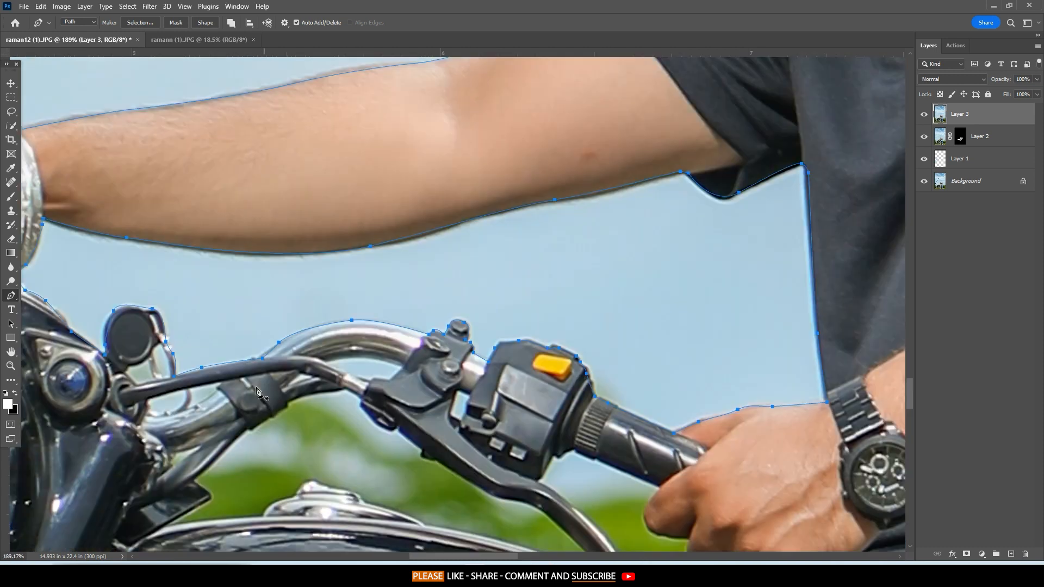
{"action": "left_click", "coordinate": [391, 393]}
{"action": "left_click", "coordinate": [307, 401]}
{"action": "left_click_drag", "start_coordinate": [706, 473], "coordinate": [172, 83]}
{"action": "left_click", "coordinate": [398, 297]}
{"action": "left_click", "coordinate": [406, 350]}
{"action": "left_click", "coordinate": [486, 372]}
{"action": "left_click", "coordinate": [484, 419]}
{"action": "left_click", "coordinate": [396, 430]}
{"action": "left_click_drag", "start_coordinate": [239, 245], "coordinate": [329, 370]}
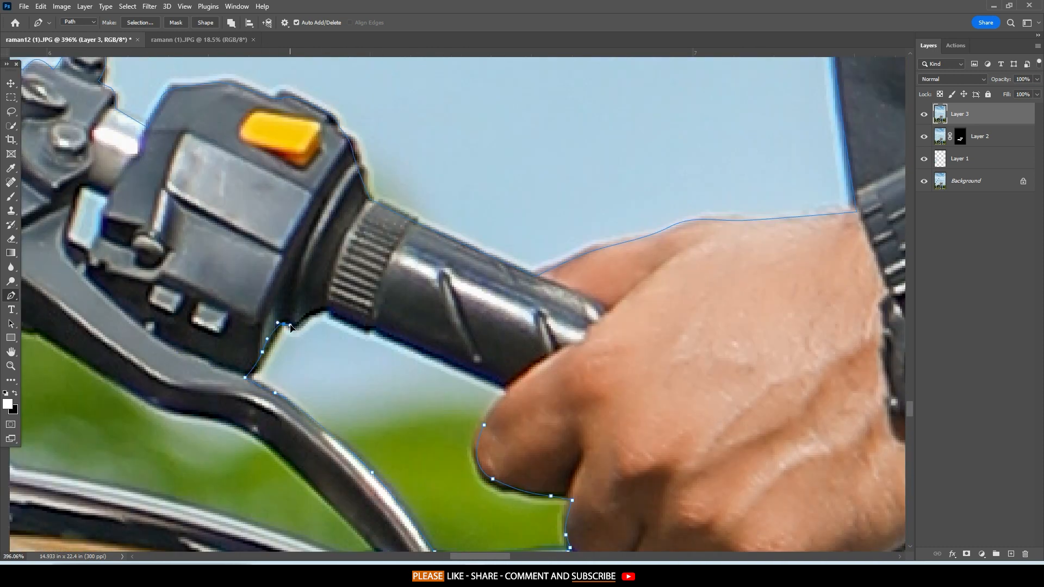
{"action": "left_click", "coordinate": [488, 421]}
Outline the background gap between the fuel tank's top, the cables and the underside of the brake lever.
{"action": "scroll", "coordinate": [481, 378], "scroll_direction": "down", "scroll_amount": 8}
{"action": "scroll", "coordinate": [398, 424], "scroll_direction": "up", "scroll_amount": 8}
{"action": "left_click", "coordinate": [661, 386]}
{"action": "left_click_drag", "start_coordinate": [407, 330], "coordinate": [701, 296]}
{"action": "left_click", "coordinate": [359, 230]}
{"action": "left_click", "coordinate": [302, 265]}
{"action": "left_click", "coordinate": [136, 273]}
{"action": "left_click_drag", "start_coordinate": [234, 136], "coordinate": [210, 326]}
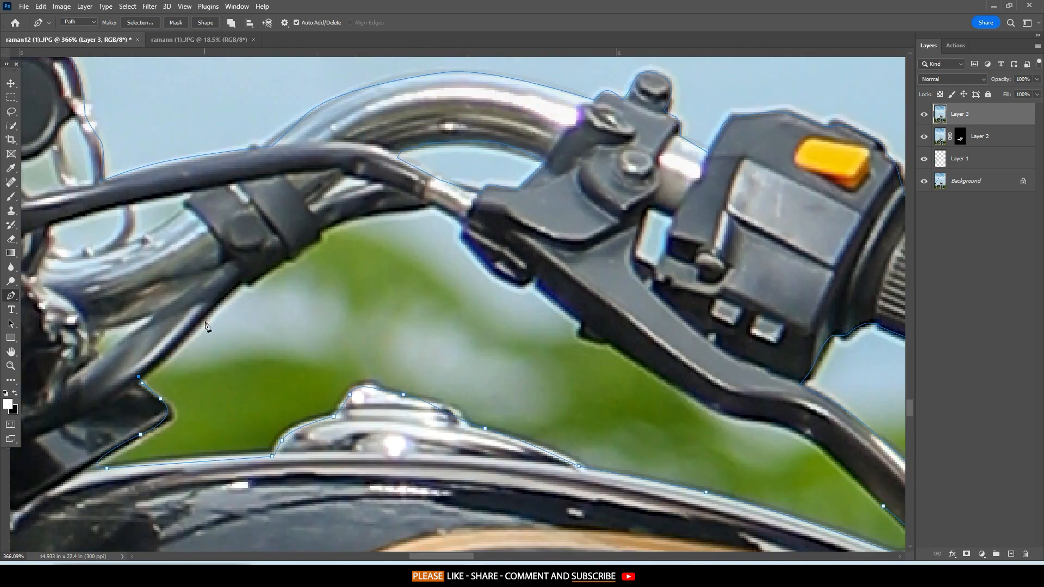
{"action": "left_click_drag", "start_coordinate": [552, 310], "coordinate": [319, 310]}
{"action": "left_click_drag", "start_coordinate": [631, 429], "coordinate": [433, 288]}
Outline the small sky gap between the curved chrome handlebar and the lever cable.
{"action": "scroll", "coordinate": [433, 286], "scroll_direction": "up", "scroll_amount": 4}
{"action": "left_click", "coordinate": [383, 372]}
{"action": "left_click", "coordinate": [410, 271]}
{"action": "left_click", "coordinate": [458, 306]}
Outline the sky gap inside the mirror stem and the neighbouring gap below the round mirror with closed paths.
{"action": "scroll", "coordinate": [457, 306], "scroll_direction": "down", "scroll_amount": 5}
{"action": "scroll", "coordinate": [314, 316], "scroll_direction": "up", "scroll_amount": 4}
{"action": "left_click", "coordinate": [314, 316]}
{"action": "left_click_drag", "start_coordinate": [322, 358], "coordinate": [324, 373]}
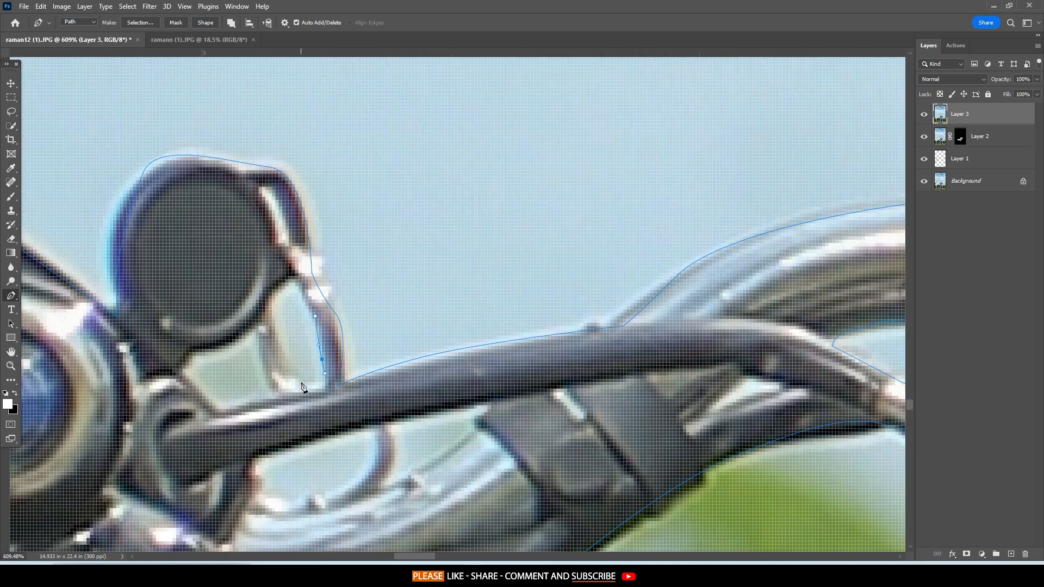
{"action": "left_click", "coordinate": [268, 378]}
{"action": "left_click", "coordinate": [275, 395]}
{"action": "left_click", "coordinate": [219, 412]}
{"action": "left_click", "coordinate": [180, 373]}
{"action": "left_click_drag", "start_coordinate": [199, 353], "coordinate": [211, 348]}
{"action": "left_click", "coordinate": [242, 335]}
{"action": "left_click", "coordinate": [256, 326]}
Outline the small sky gap enclosed by the bracelet, the man's hand and the chrome edge.
{"action": "left_click_drag", "start_coordinate": [278, 189], "coordinate": [300, 260]}
{"action": "scroll", "coordinate": [295, 273], "scroll_direction": "down", "scroll_amount": 4}
{"action": "scroll", "coordinate": [438, 426], "scroll_direction": "up", "scroll_amount": 4}
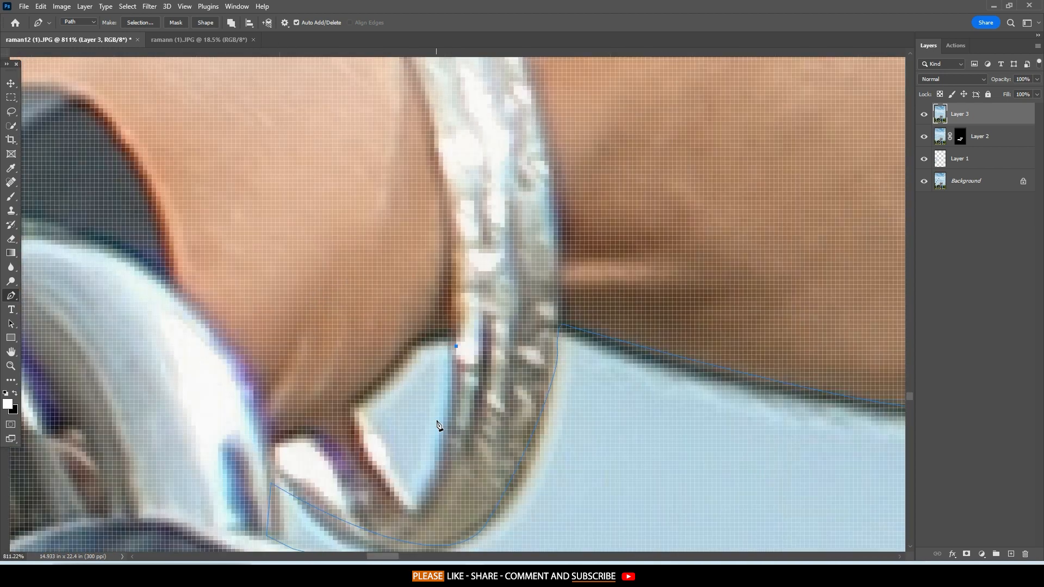
{"action": "left_click", "coordinate": [378, 469]}
{"action": "left_click", "coordinate": [362, 429]}
{"action": "scroll", "coordinate": [362, 429], "scroll_direction": "down", "scroll_amount": 4}
{"action": "scroll", "coordinate": [310, 397], "scroll_direction": "up", "scroll_amount": 5}
{"action": "left_click", "coordinate": [376, 340]}
{"action": "left_click", "coordinate": [315, 250]}
{"action": "left_click", "coordinate": [429, 175]}
Outline the sky gaps between the underside of the black cable and the chrome handlebar.
{"action": "scroll", "coordinate": [429, 175], "scroll_direction": "down", "scroll_amount": 4}
{"action": "scroll", "coordinate": [128, 254], "scroll_direction": "up", "scroll_amount": 4}
{"action": "left_click", "coordinate": [129, 254]}
{"action": "left_click", "coordinate": [225, 222]}
{"action": "left_click_drag", "start_coordinate": [254, 219], "coordinate": [253, 223]}
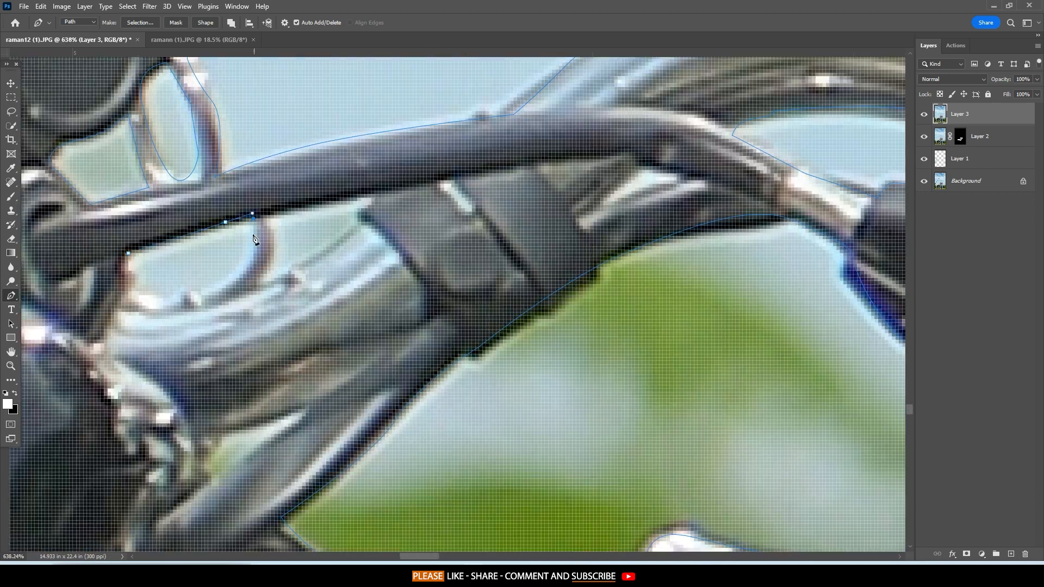
{"action": "left_click", "coordinate": [336, 246]}
{"action": "scroll", "coordinate": [277, 213], "scroll_direction": "down", "scroll_amount": 3}
{"action": "left_click_drag", "start_coordinate": [479, 206], "coordinate": [223, 269]}
{"action": "left_click", "coordinate": [261, 245]}
Outline the background gap between the man's black shirt and the woman's denim jacket.
{"action": "scroll", "coordinate": [261, 245], "scroll_direction": "down", "scroll_amount": 4}
{"action": "scroll", "coordinate": [489, 272], "scroll_direction": "up", "scroll_amount": 4}
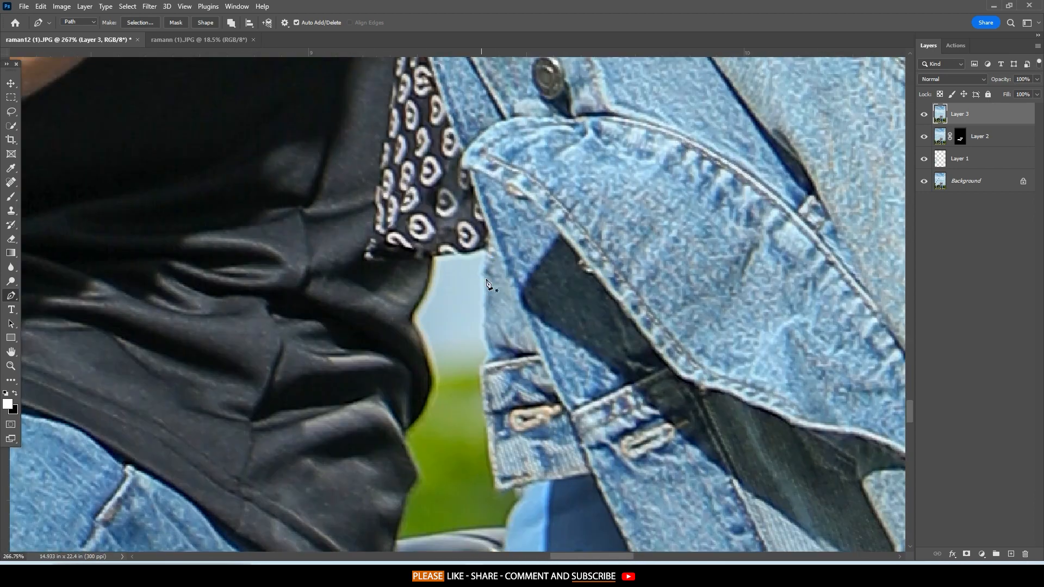
{"action": "left_click", "coordinate": [490, 362]}
{"action": "left_click_drag", "start_coordinate": [424, 267], "coordinate": [423, 279]}
{"action": "left_click", "coordinate": [346, 389]}
{"action": "scroll", "coordinate": [346, 390], "scroll_direction": "down", "scroll_amount": 10}
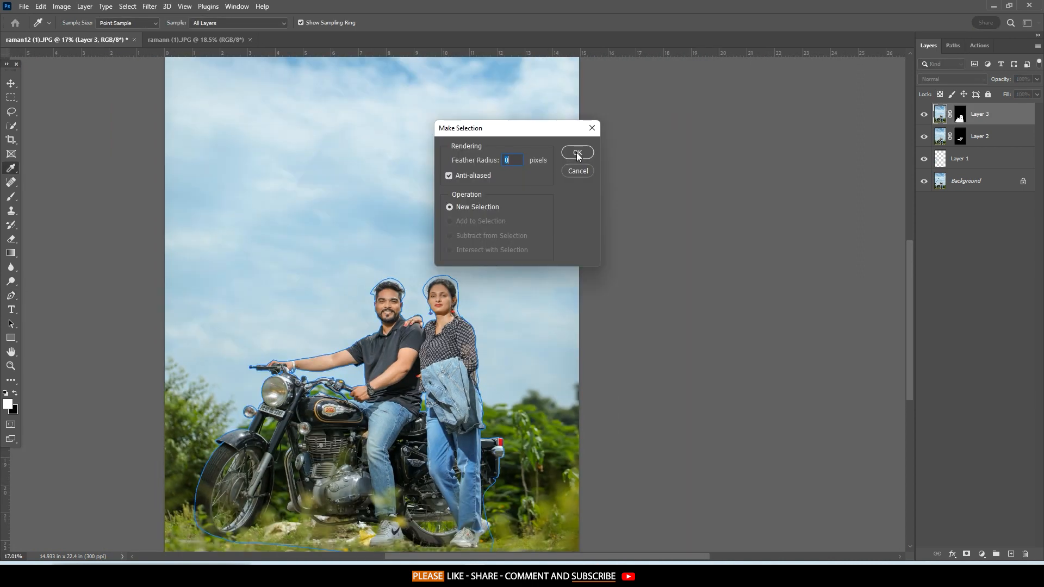
Convert the closed paths into a selection with a feather radius of 0 pixels and deselect it.
{"action": "left_click", "coordinate": [577, 154]}
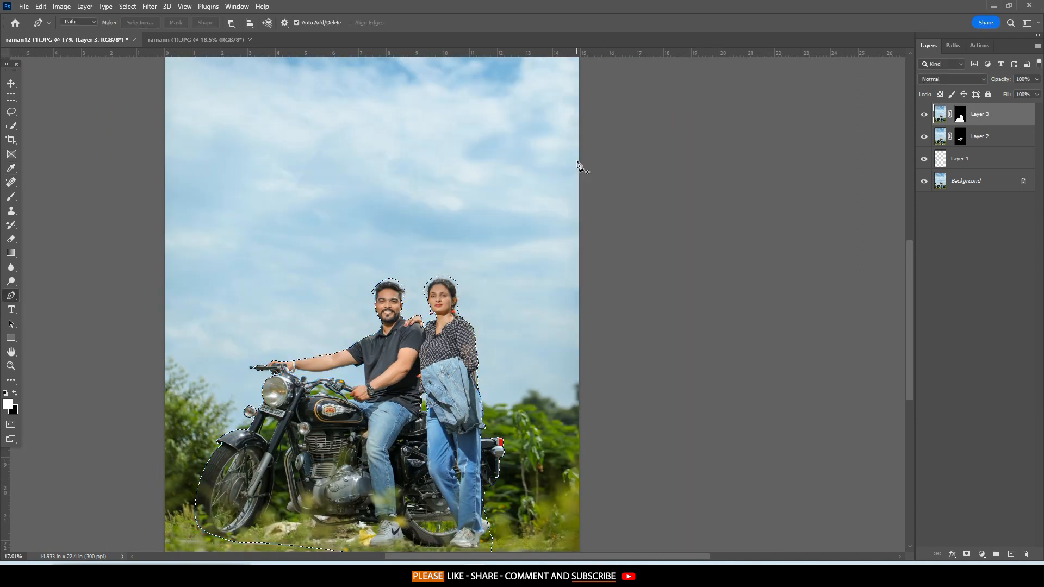
{"action": "key", "text": "ctrl+d"}
{"action": "scroll", "coordinate": [469, 197], "scroll_direction": "down", "scroll_amount": 1}
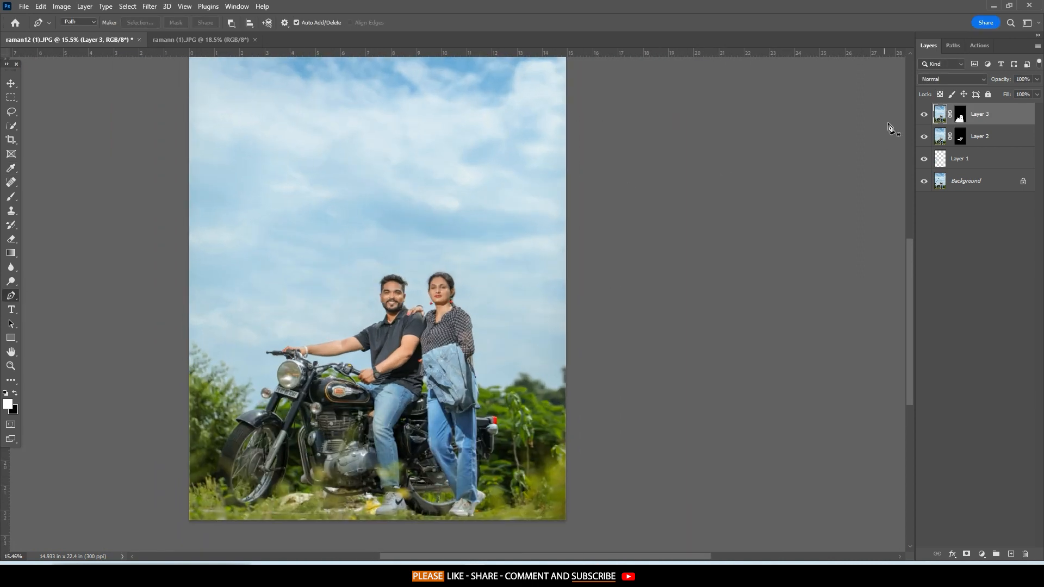
{"action": "left_click", "coordinate": [11, 83]}
{"action": "right_click", "coordinate": [753, 294]}
{"action": "left_click", "coordinate": [734, 311]}
{"action": "scroll", "coordinate": [735, 311], "scroll_direction": "down", "scroll_amount": 1}
{"action": "scroll", "coordinate": [735, 311], "scroll_direction": "up", "scroll_amount": 2}
{"action": "scroll", "coordinate": [478, 302], "scroll_direction": "down", "scroll_amount": 5}
{"action": "scroll", "coordinate": [382, 303], "scroll_direction": "up", "scroll_amount": 6}
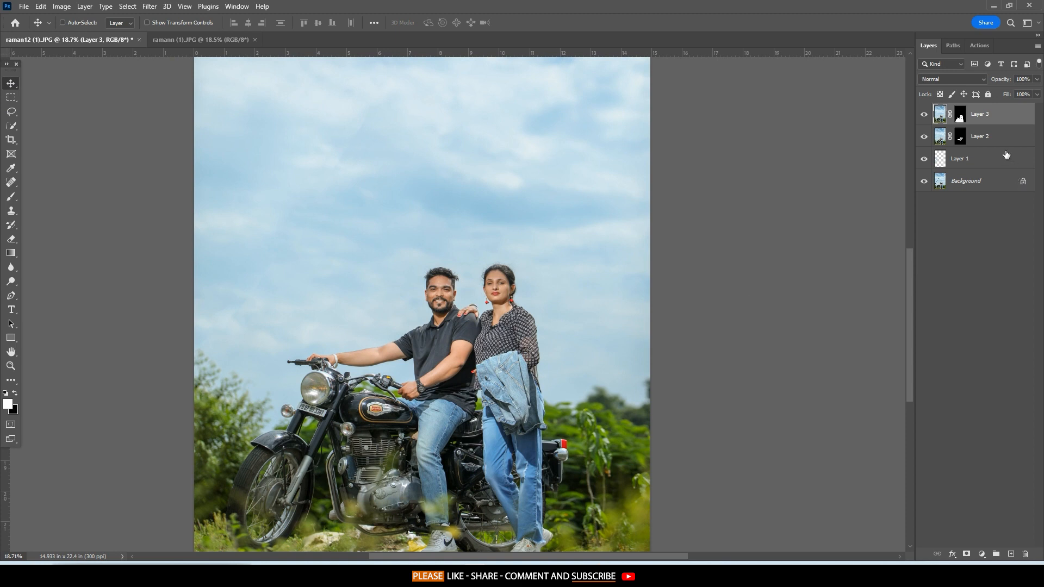
Add a Solid Color fill layer in #ff6161 between Layer 2 and the masked Layer 3.
{"action": "left_click", "coordinate": [1005, 143]}
{"action": "left_click", "coordinate": [986, 554]}
{"action": "left_click", "coordinate": [992, 361]}
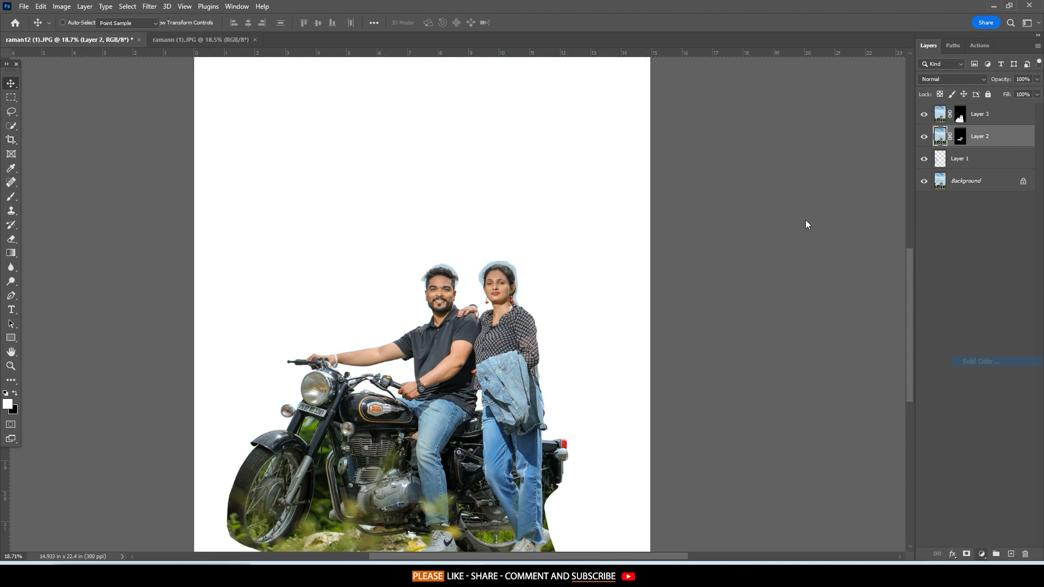
{"action": "left_click_drag", "start_coordinate": [634, 223], "coordinate": [636, 98]}
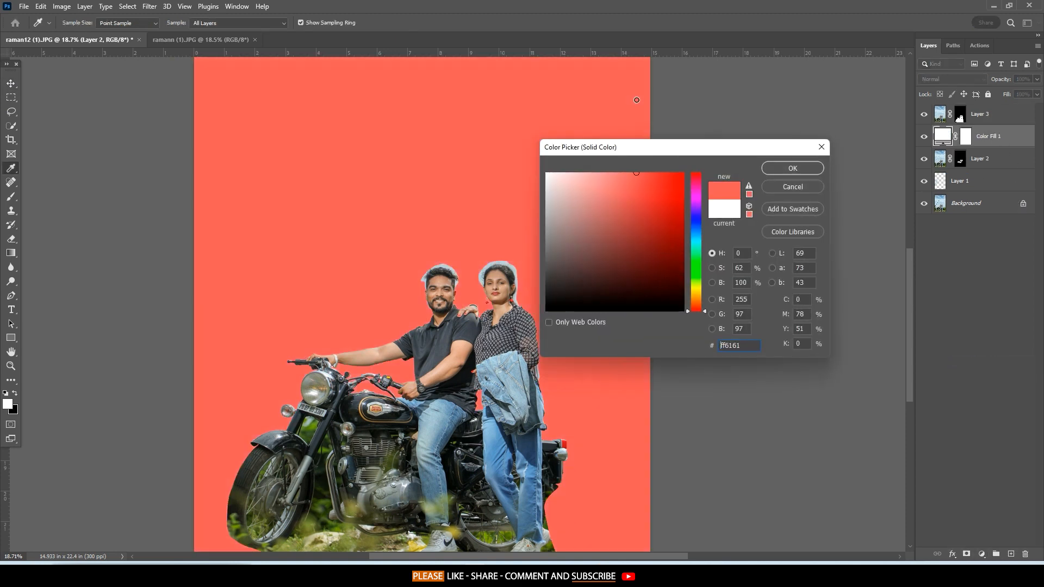
{"action": "left_click", "coordinate": [792, 168]}
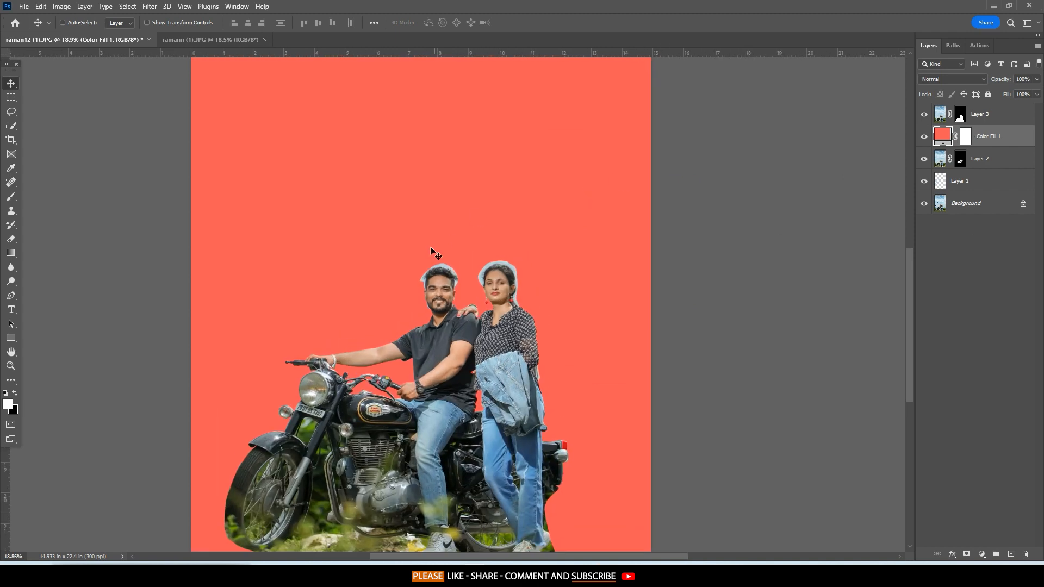
Open Layer 3's mask in Select and Mask and brush the Refine Edge tool around the man's hair.
{"action": "left_click_drag", "start_coordinate": [456, 288], "coordinate": [642, 232]}
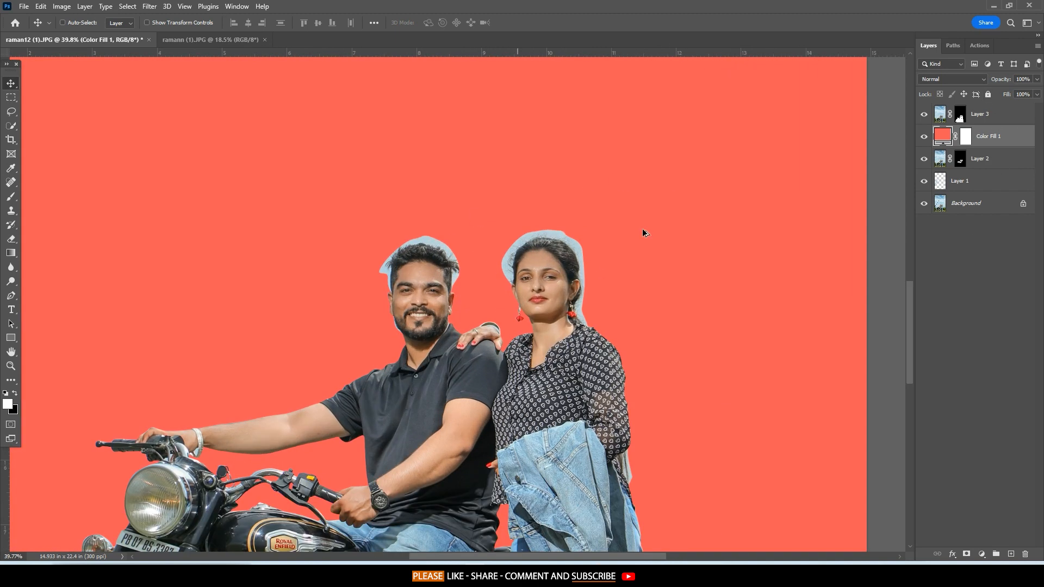
{"action": "left_click", "coordinate": [958, 115]}
{"action": "right_click", "coordinate": [958, 114]}
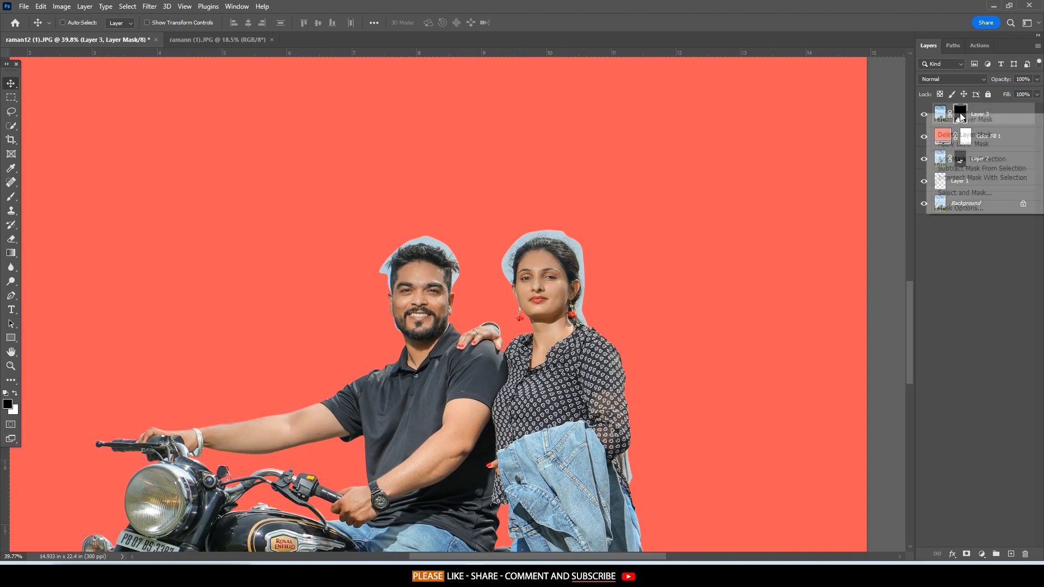
{"action": "left_click", "coordinate": [958, 193]}
{"action": "scroll", "coordinate": [465, 282], "scroll_direction": "up", "scroll_amount": 5}
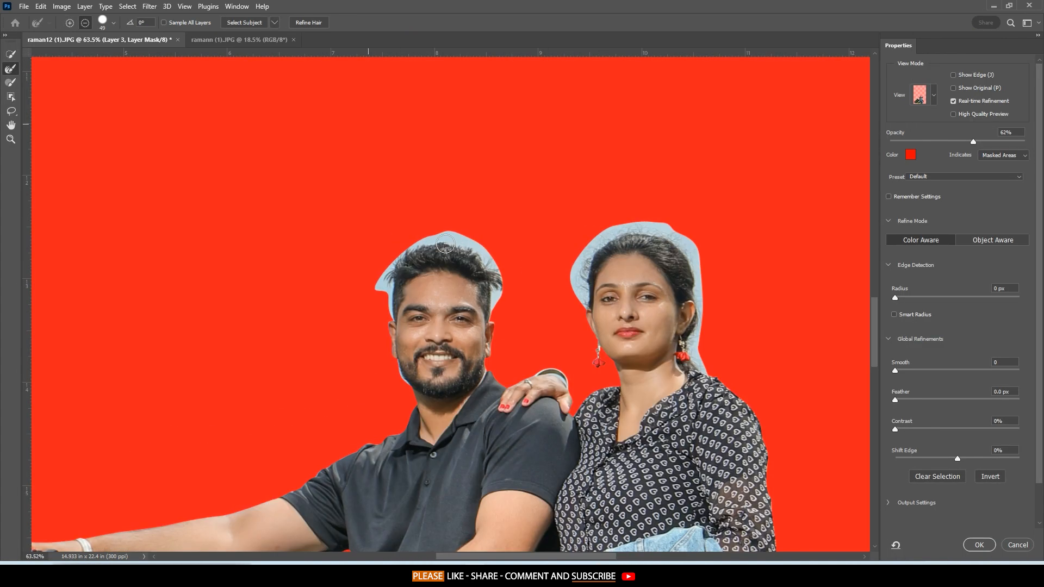
{"action": "left_click_drag", "start_coordinate": [472, 295], "coordinate": [500, 304]}
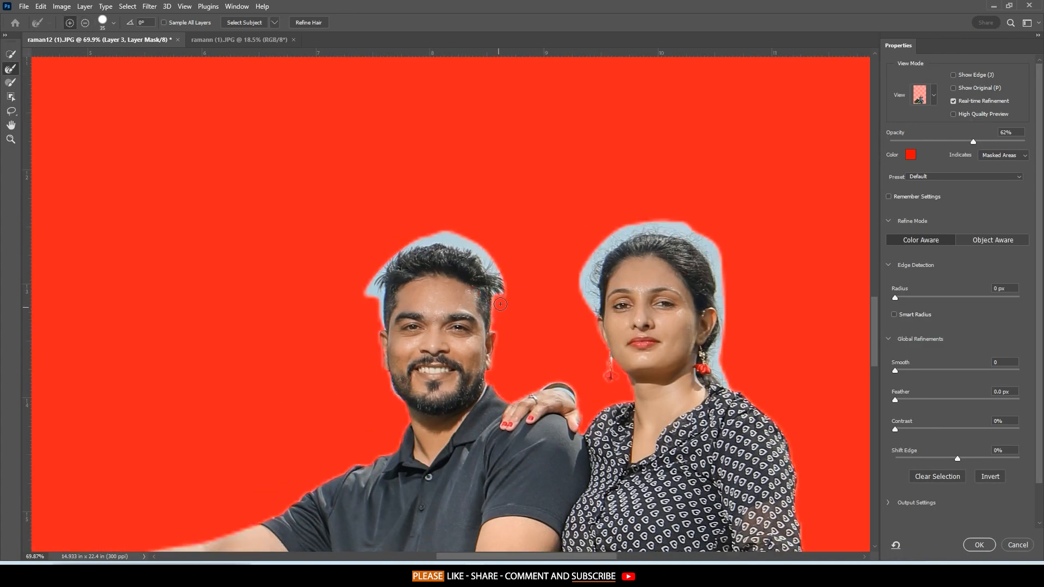
{"action": "scroll", "coordinate": [497, 259], "scroll_direction": "up", "scroll_amount": 3}
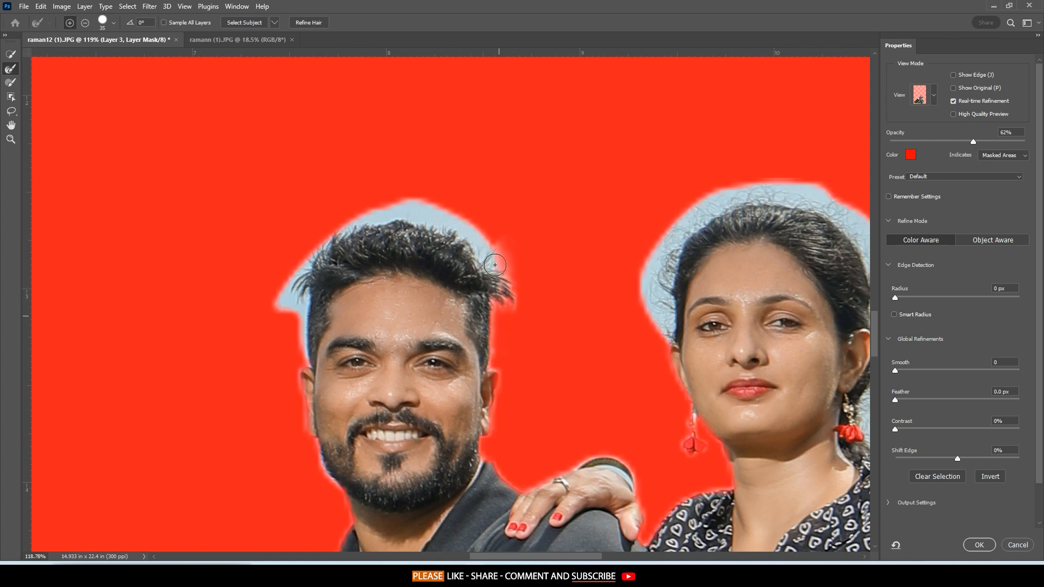
{"action": "mouse_move", "coordinate": [471, 238]}
{"action": "left_mouse_down"}
{"action": "mouse_move", "coordinate": [387, 216]}
{"action": "mouse_move", "coordinate": [433, 212]}
{"action": "mouse_move", "coordinate": [326, 242]}
{"action": "mouse_move", "coordinate": [288, 293]}
{"action": "mouse_move", "coordinate": [297, 344]}
{"action": "left_mouse_up"}
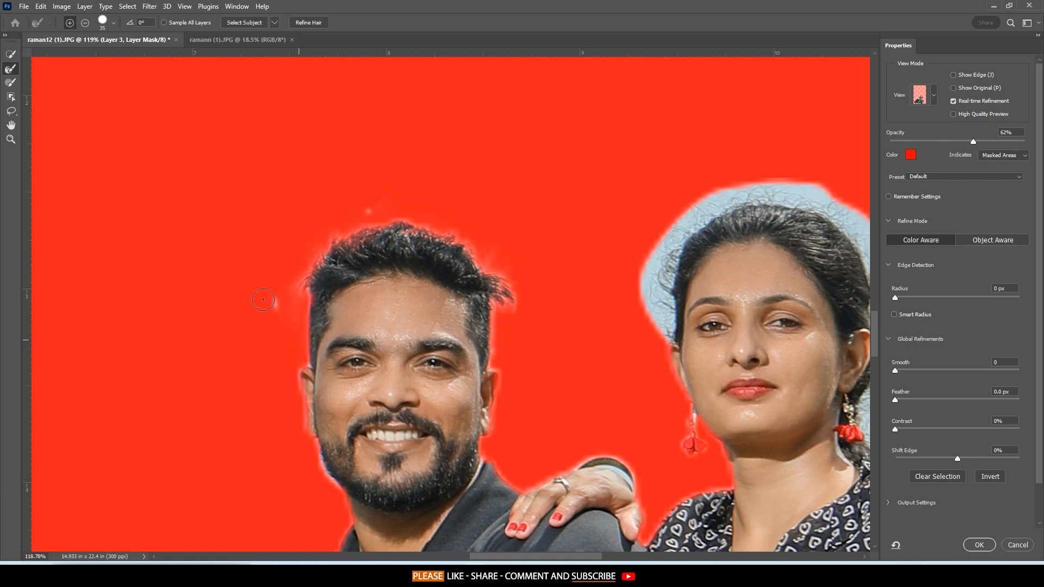
Refine the mask edge around the woman's hair with a larger Refine Edge brush.
{"action": "mouse_move", "coordinate": [709, 215]}
{"action": "left_mouse_down"}
{"action": "mouse_move", "coordinate": [365, 242]}
{"action": "mouse_move", "coordinate": [324, 342]}
{"action": "mouse_move", "coordinate": [354, 258]}
{"action": "mouse_move", "coordinate": [429, 217]}
{"action": "mouse_move", "coordinate": [489, 228]}
{"action": "mouse_move", "coordinate": [536, 277]}
{"action": "mouse_move", "coordinate": [546, 408]}
{"action": "mouse_move", "coordinate": [536, 473]}
{"action": "mouse_move", "coordinate": [599, 455]}
{"action": "left_mouse_up"}
{"action": "key", "text": "bracketright"}
{"action": "key", "text": "bracketright"}
{"action": "key", "text": "bracketright"}
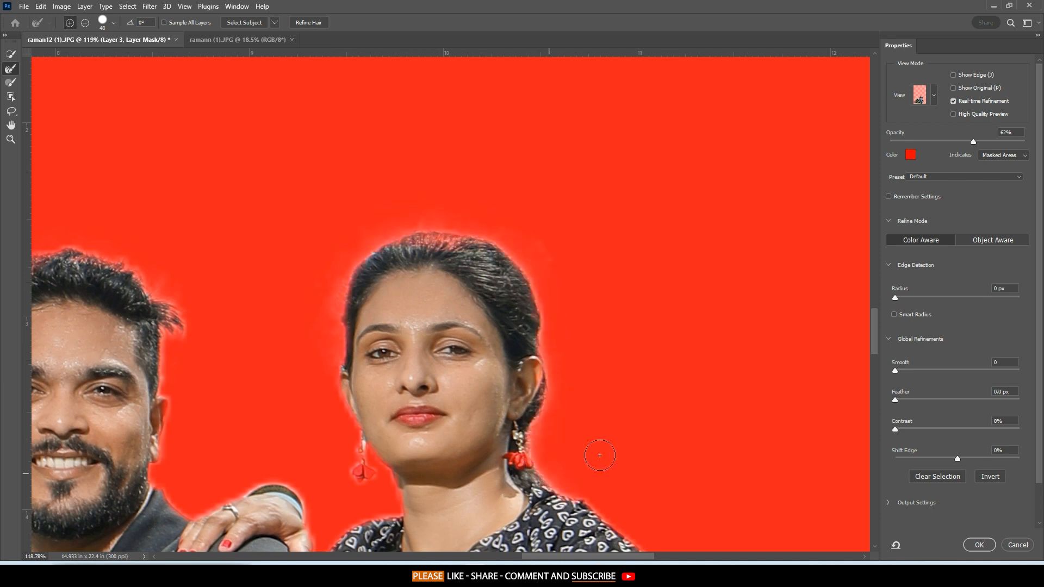
{"action": "left_click_drag", "start_coordinate": [216, 462], "coordinate": [415, 272]}
Touch up the mask edge beside the man's face and apply the refined mask to Layer 3.
{"action": "mouse_move", "coordinate": [217, 315]}
{"action": "left_mouse_down"}
{"action": "mouse_move", "coordinate": [186, 298]}
{"action": "mouse_move", "coordinate": [209, 325]}
{"action": "left_mouse_up"}
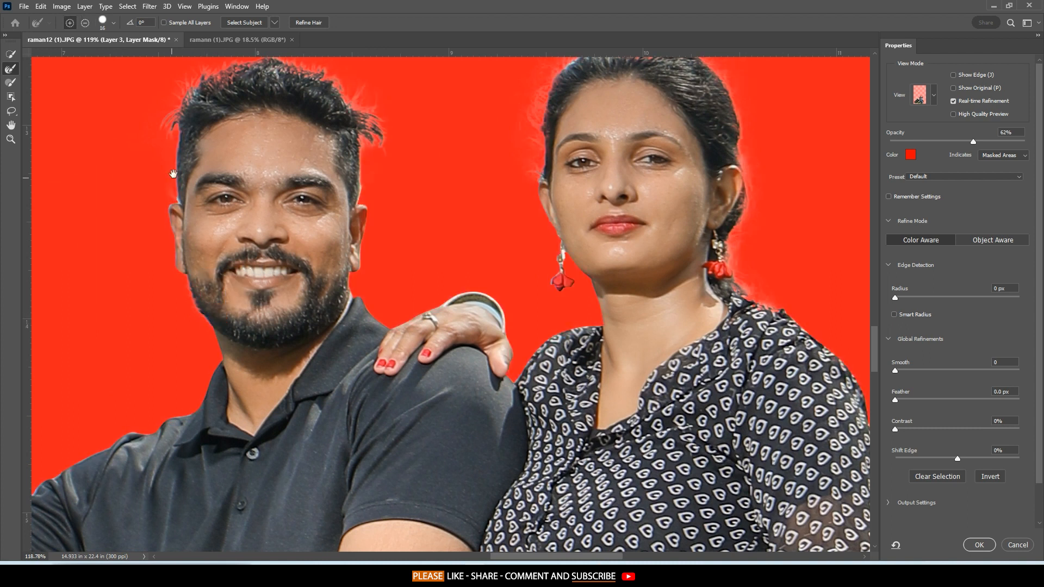
{"action": "left_click_drag", "start_coordinate": [173, 174], "coordinate": [190, 239]}
{"action": "scroll", "coordinate": [470, 195], "scroll_direction": "down", "scroll_amount": 2}
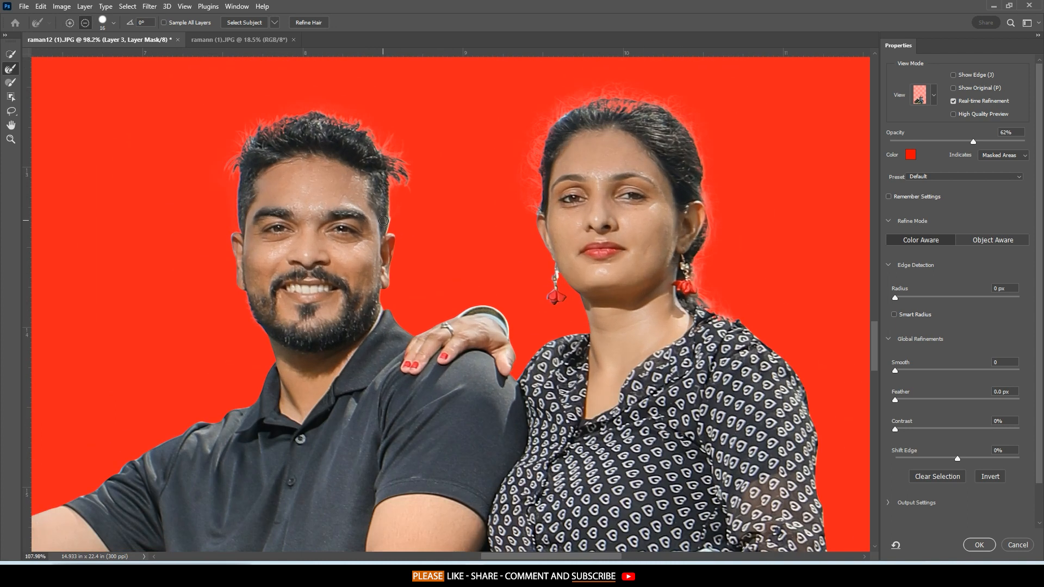
{"action": "scroll", "coordinate": [384, 220], "scroll_direction": "up", "scroll_amount": 4}
{"action": "left_click_drag", "start_coordinate": [573, 205], "coordinate": [454, 190]}
{"action": "scroll", "coordinate": [504, 247], "scroll_direction": "down", "scroll_amount": 7}
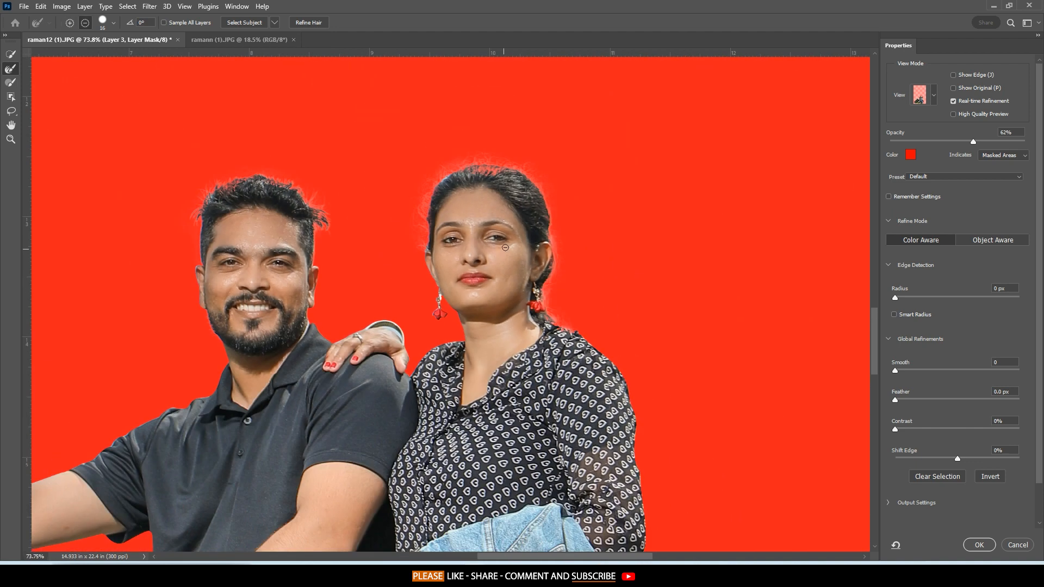
{"action": "scroll", "coordinate": [505, 248], "scroll_direction": "down", "scroll_amount": 4}
{"action": "left_click", "coordinate": [984, 546]}
{"action": "scroll", "coordinate": [459, 294], "scroll_direction": "down", "scroll_amount": 4}
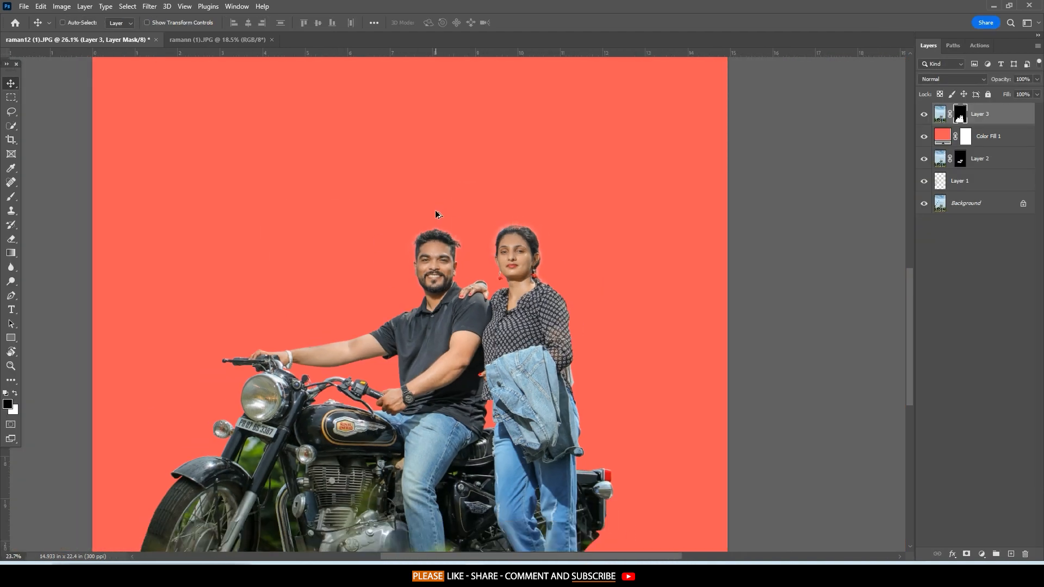
Set the color surrounding the canvas to Light Gray.
{"action": "right_click", "coordinate": [677, 277]}
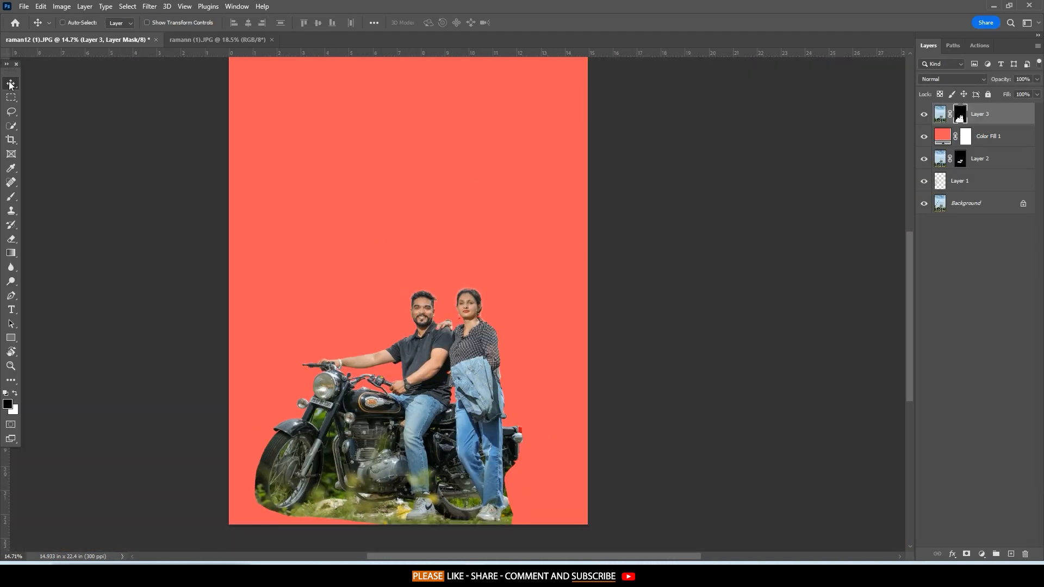
{"action": "right_click", "coordinate": [755, 242]}
{"action": "left_click", "coordinate": [778, 266]}
{"action": "right_click", "coordinate": [753, 175]}
{"action": "left_click", "coordinate": [776, 218]}
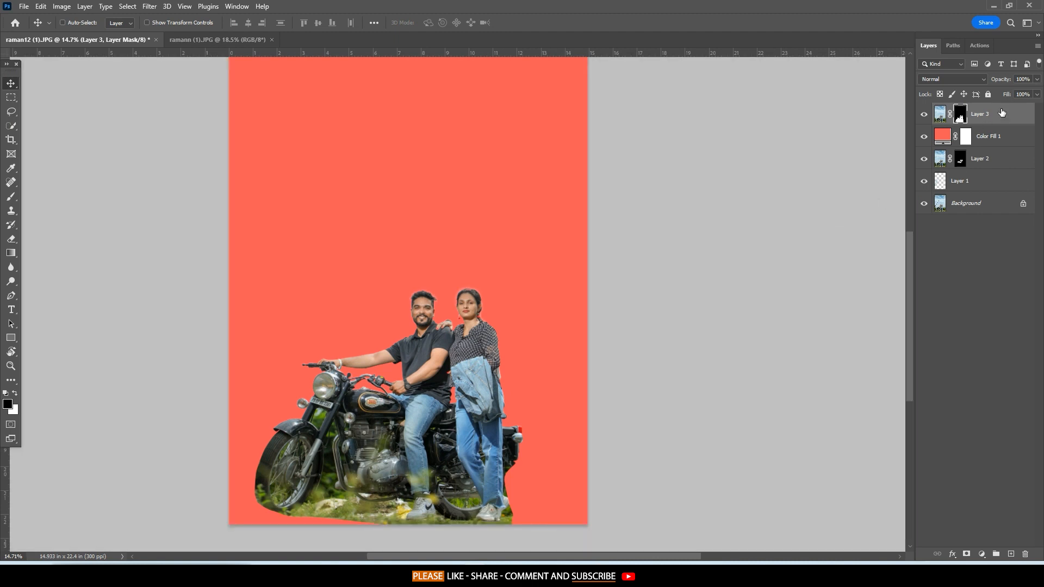
Duplicate Layer 3 beneath the original and fill the copy's layer mask with black.
{"action": "key", "text": "ctrl+j"}
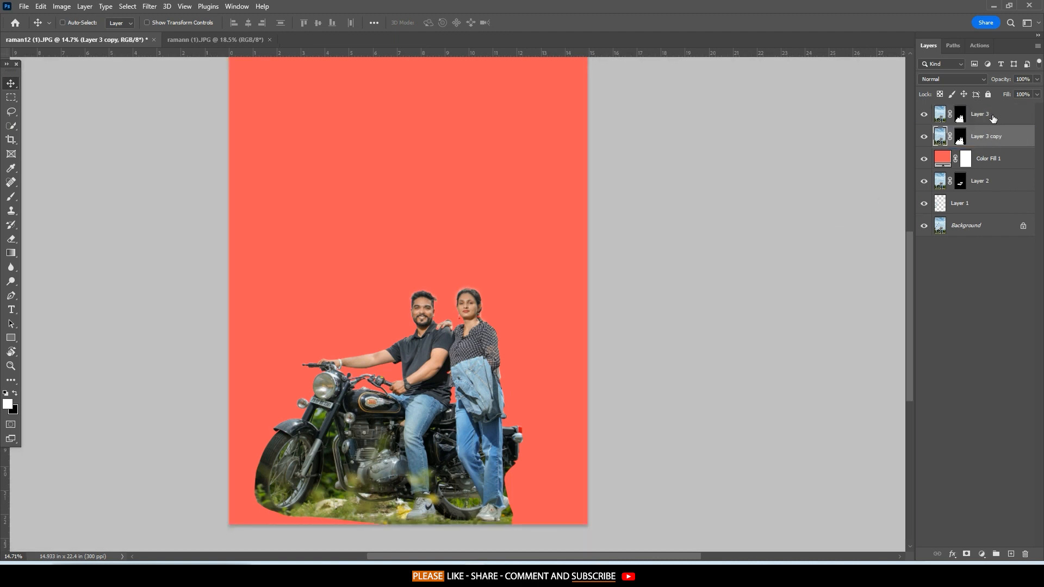
{"action": "left_click", "coordinate": [961, 139]}
{"action": "key", "text": "alt+BackSpace"}
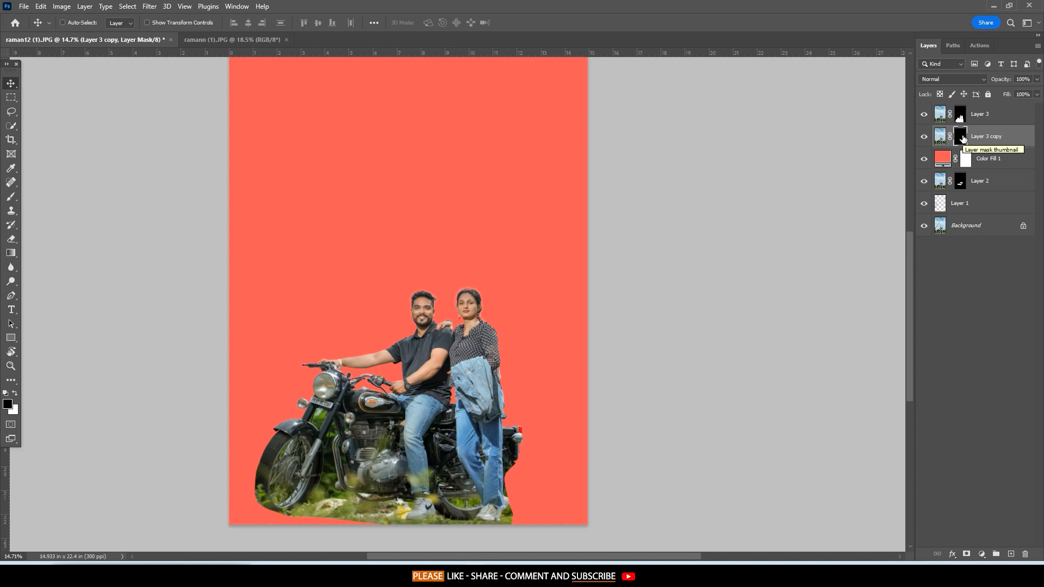
Draw a white-to-transparent linear gradient upward on the copy's mask to bring back the ground and bushes.
{"action": "key", "text": "g"}
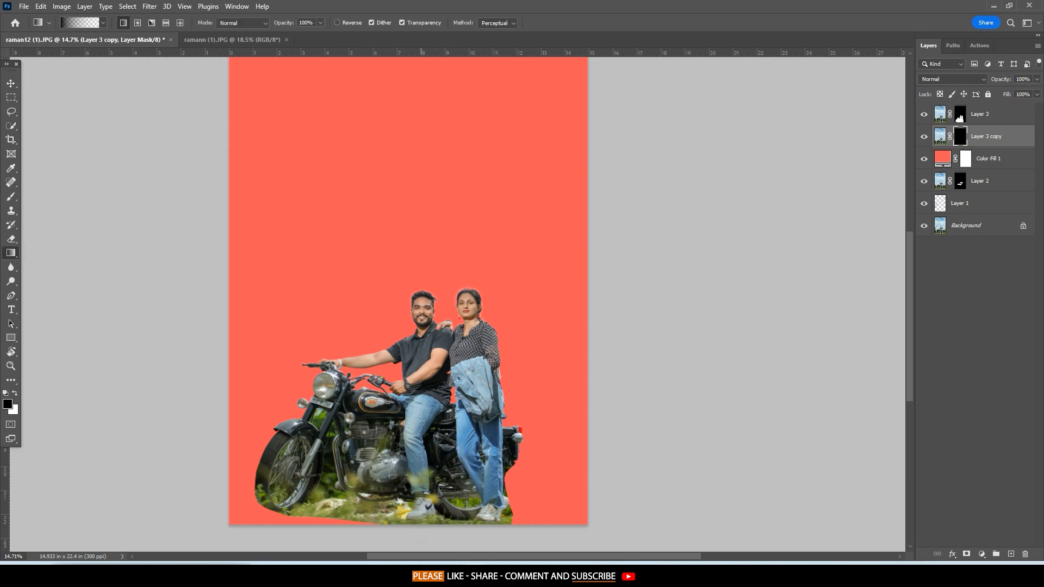
{"action": "key", "text": "x"}
{"action": "left_click_drag", "start_coordinate": [392, 516], "coordinate": [395, 471]}
Set the color surrounding the canvas to Medium Gray and return to the Move tool.
{"action": "right_click", "coordinate": [749, 315]}
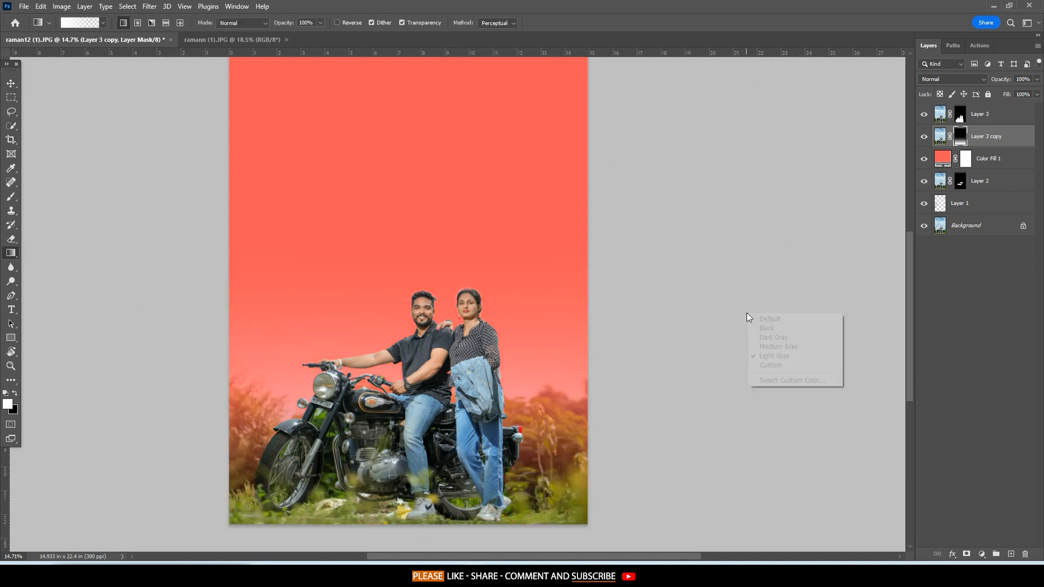
{"action": "left_click", "coordinate": [771, 346]}
{"action": "key", "text": "v"}
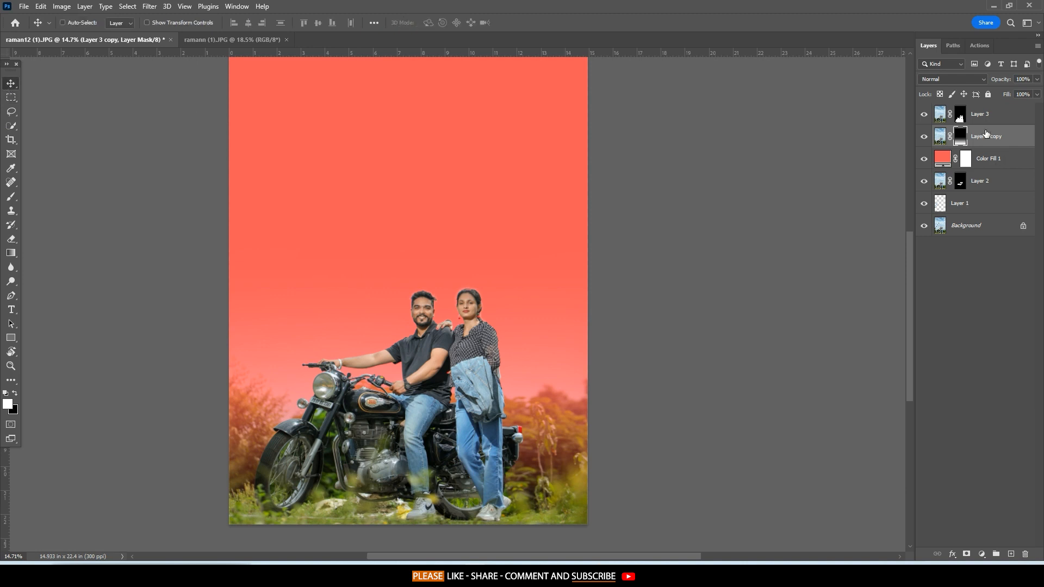
Select the Color Fill 1 layer and compare the cutout with the other open photo of the couple.
{"action": "key", "text": "alt+bracketright"}
{"action": "left_click", "coordinate": [991, 158]}
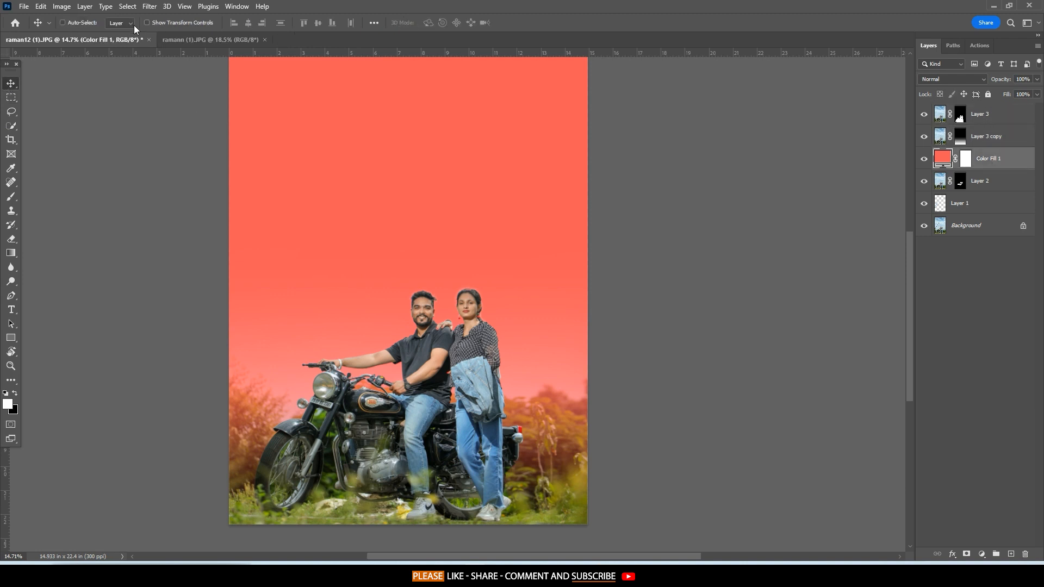
{"action": "left_click", "coordinate": [210, 39]}
{"action": "left_click_drag", "start_coordinate": [669, 255], "coordinate": [528, 239]}
{"action": "left_click", "coordinate": [117, 40]}
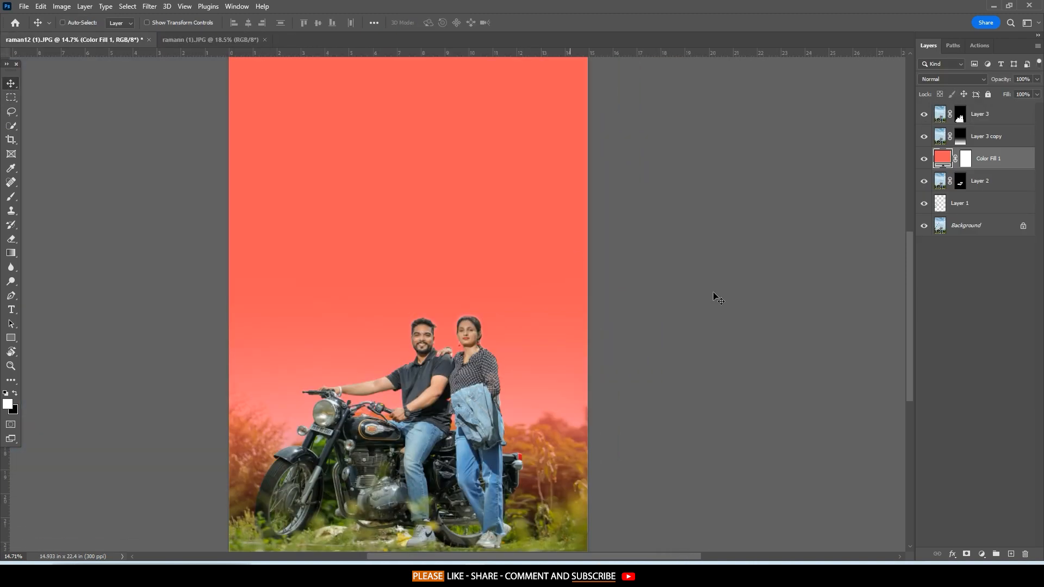
{"action": "left_click", "coordinate": [220, 41]}
{"action": "left_click", "coordinate": [129, 41]}
{"action": "scroll", "coordinate": [460, 352], "scroll_direction": "up", "scroll_amount": 5}
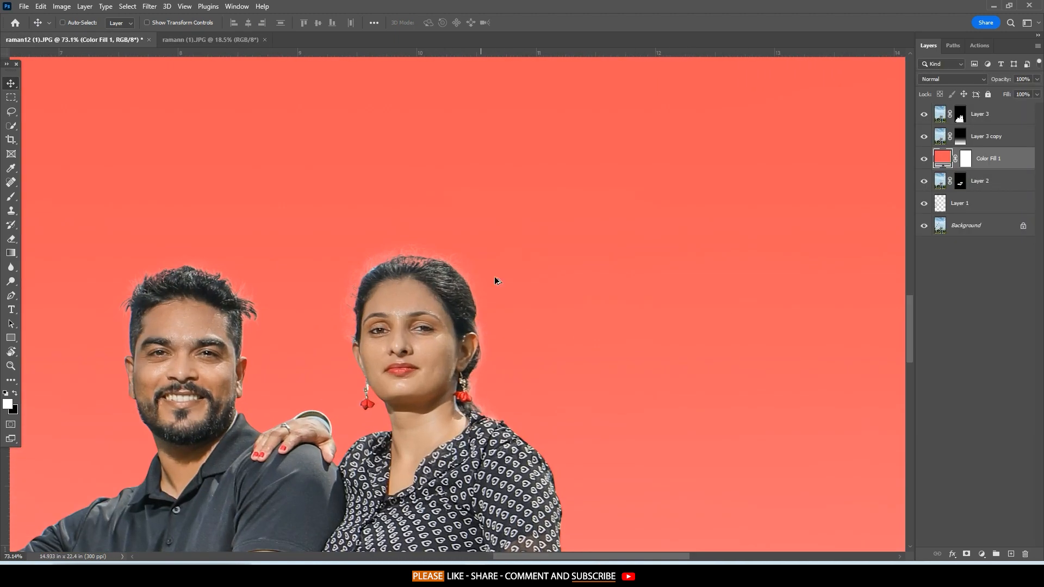
Switch to the other open photo of the couple and duplicate its background layer.
{"action": "left_click", "coordinate": [226, 39]}
{"action": "scroll", "coordinate": [527, 285], "scroll_direction": "up", "scroll_amount": 4}
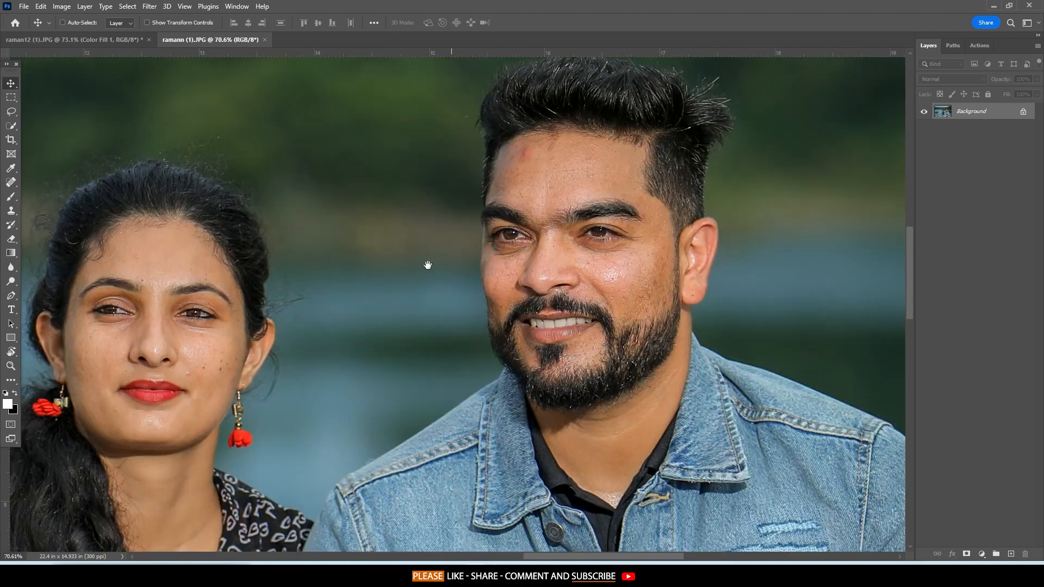
{"action": "scroll", "coordinate": [474, 211], "scroll_direction": "down", "scroll_amount": 2}
{"action": "scroll", "coordinate": [578, 220], "scroll_direction": "up", "scroll_amount": 3}
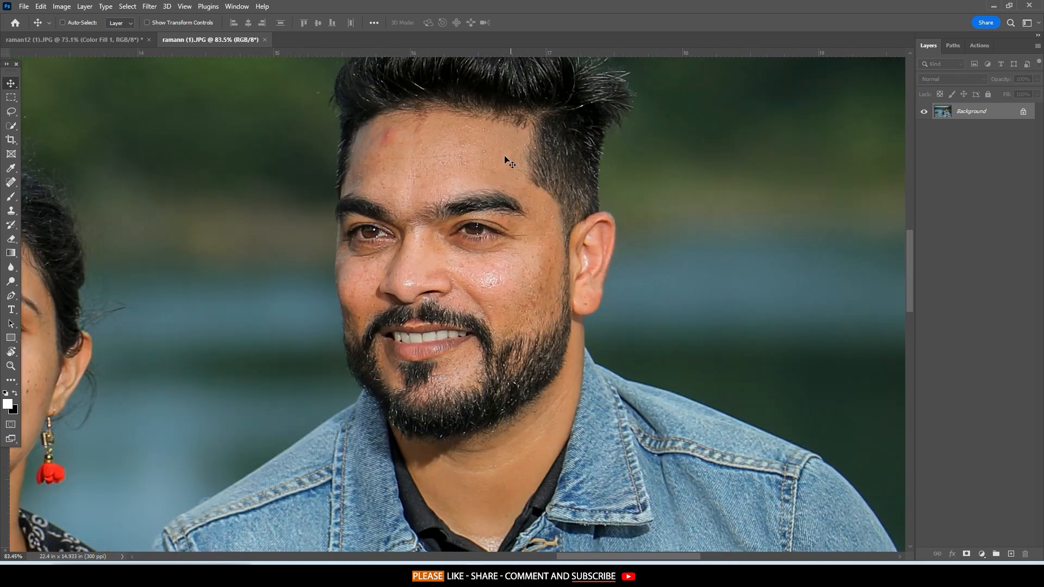
{"action": "key", "text": "ctrl+j"}
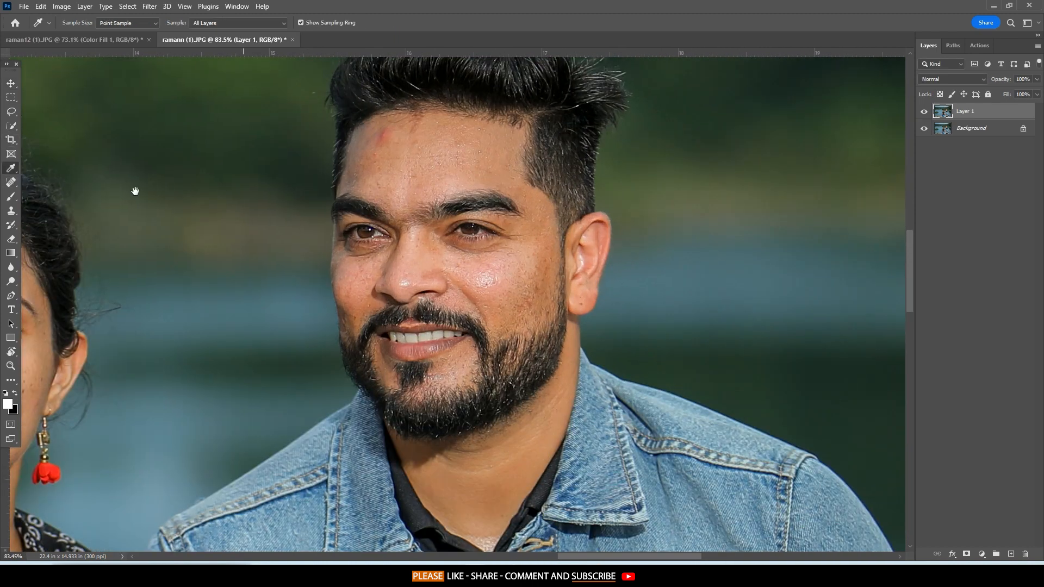
Undo the background duplication, take the Spot Healing Brush and add an empty layer above the background for retouching.
{"action": "left_click", "coordinate": [16, 183]}
{"action": "key", "text": "ctrl+z"}
{"action": "left_click", "coordinate": [1010, 553]}
Heal the blemishes on the man's forehead and between his brows on the empty layer with the Spot Healing Brush.
{"action": "scroll", "coordinate": [382, 201], "scroll_direction": "up", "scroll_amount": 4}
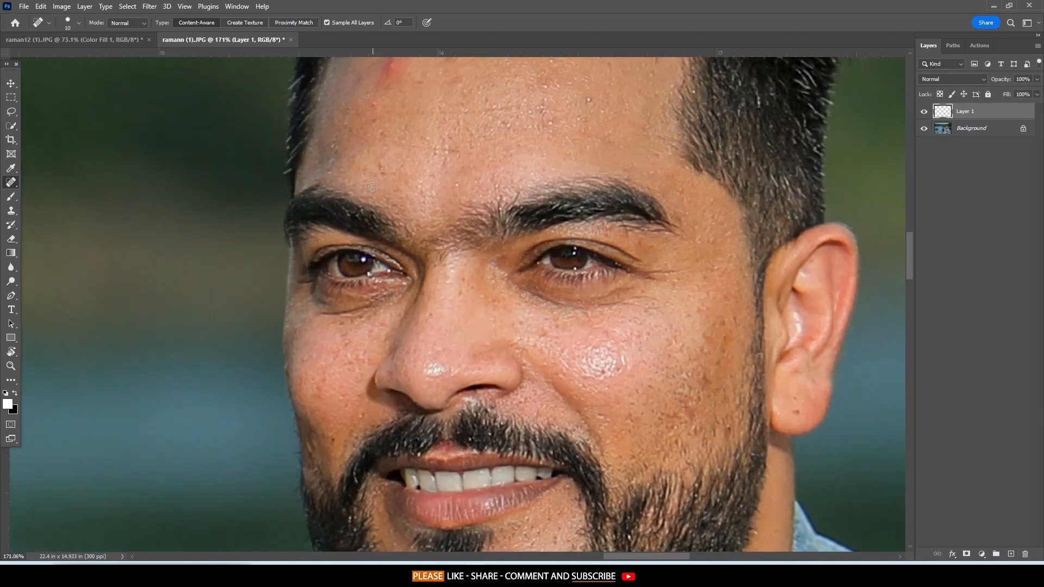
{"action": "mouse_move", "coordinate": [382, 201]}
{"action": "left_mouse_down"}
{"action": "mouse_move", "coordinate": [403, 338]}
{"action": "mouse_move", "coordinate": [417, 199]}
{"action": "mouse_move", "coordinate": [409, 223]}
{"action": "left_mouse_up"}
{"action": "scroll", "coordinate": [401, 198], "scroll_direction": "up", "scroll_amount": 1}
{"action": "scroll", "coordinate": [400, 260], "scroll_direction": "down", "scroll_amount": 3}
{"action": "left_click_drag", "start_coordinate": [403, 261], "coordinate": [410, 318]}
{"action": "left_click_drag", "start_coordinate": [555, 258], "coordinate": [479, 228]}
{"action": "left_click", "coordinate": [483, 232]}
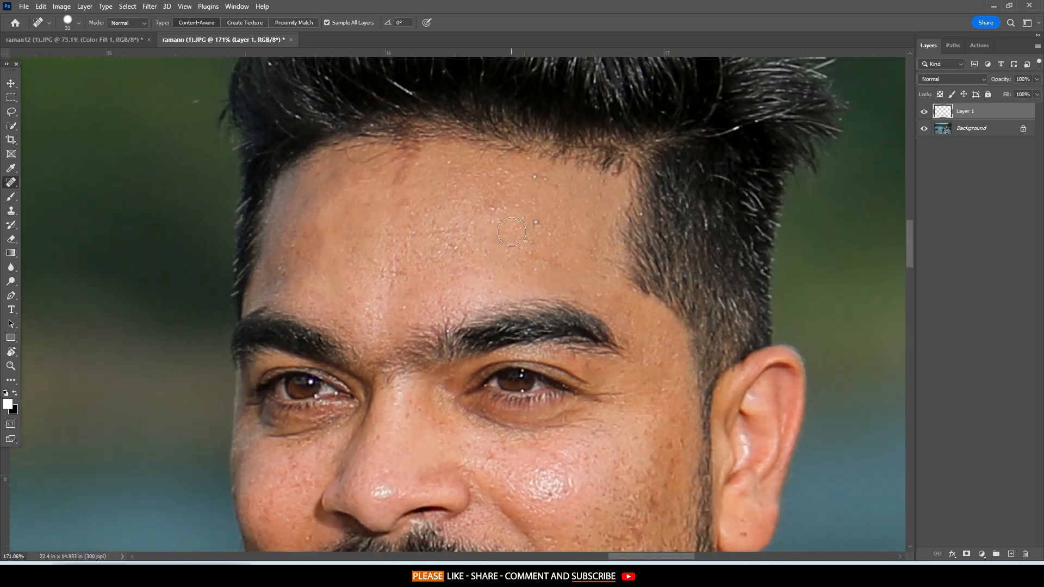
{"action": "left_click", "coordinate": [528, 184]}
{"action": "left_click", "coordinate": [529, 178]}
{"action": "left_click_drag", "start_coordinate": [543, 367], "coordinate": [463, 232]}
Heal the dark moles and spots on the woman's sunlit cheek, beside her nose and mouth.
{"action": "left_click_drag", "start_coordinate": [437, 309], "coordinate": [875, 215]}
{"action": "scroll", "coordinate": [571, 261], "scroll_direction": "down", "scroll_amount": 3}
{"action": "mouse_move", "coordinate": [304, 294]}
{"action": "left_mouse_down"}
{"action": "mouse_move", "coordinate": [443, 277]}
{"action": "mouse_move", "coordinate": [723, 282]}
{"action": "left_mouse_up"}
{"action": "scroll", "coordinate": [641, 326], "scroll_direction": "up", "scroll_amount": 4}
{"action": "left_click", "coordinate": [598, 404]}
{"action": "left_click", "coordinate": [579, 417]}
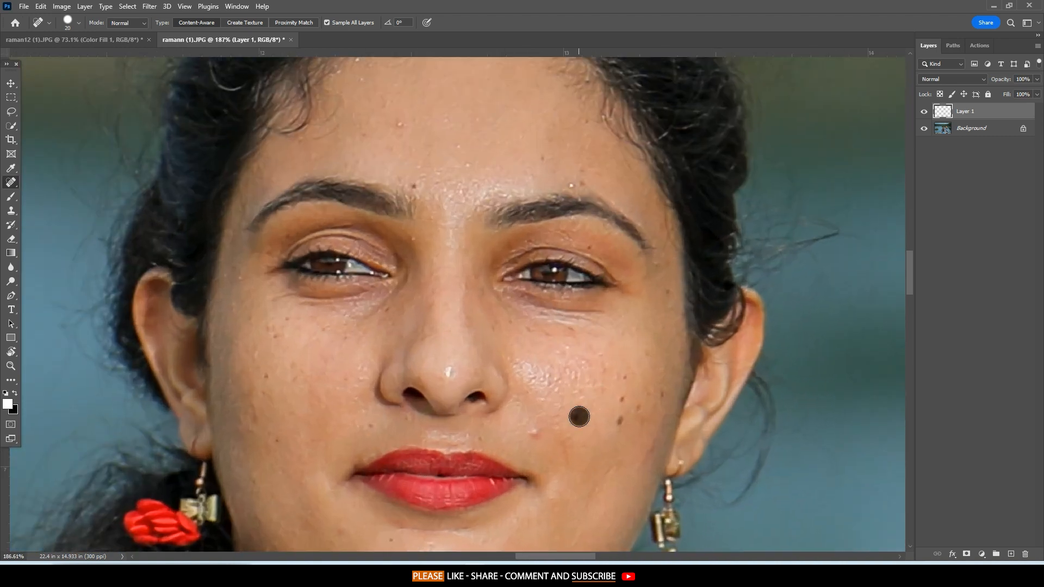
{"action": "left_click", "coordinate": [531, 433]}
{"action": "left_click", "coordinate": [620, 405]}
{"action": "left_click", "coordinate": [617, 422]}
{"action": "left_click", "coordinate": [634, 407]}
{"action": "left_click", "coordinate": [662, 396]}
{"action": "left_click_drag", "start_coordinate": [637, 376], "coordinate": [600, 376]}
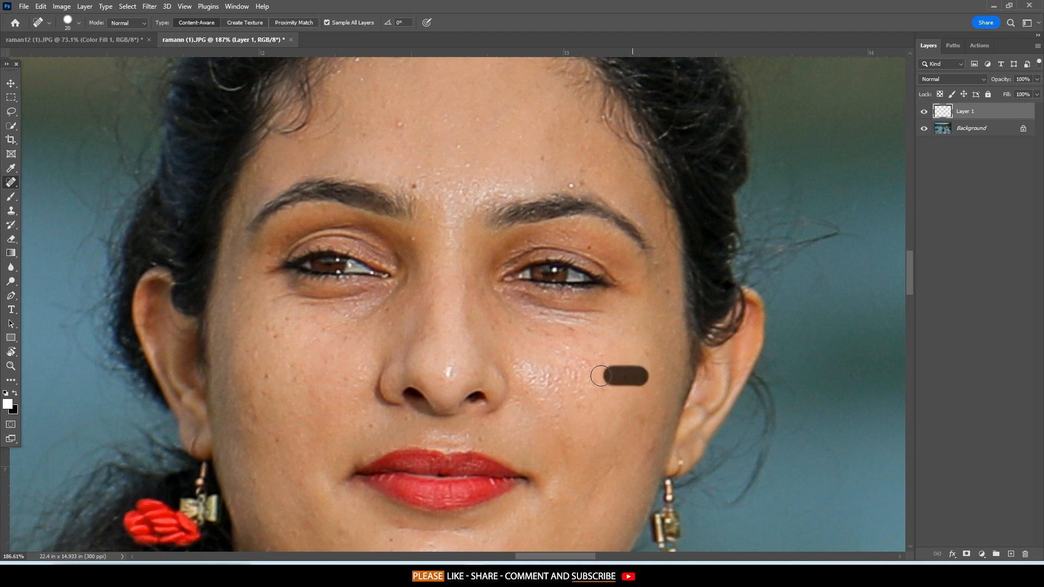
Heal the spots across the woman's forehead and between her eyebrows.
{"action": "scroll", "coordinate": [574, 282], "scroll_direction": "up", "scroll_amount": 3}
{"action": "left_click", "coordinate": [411, 207]}
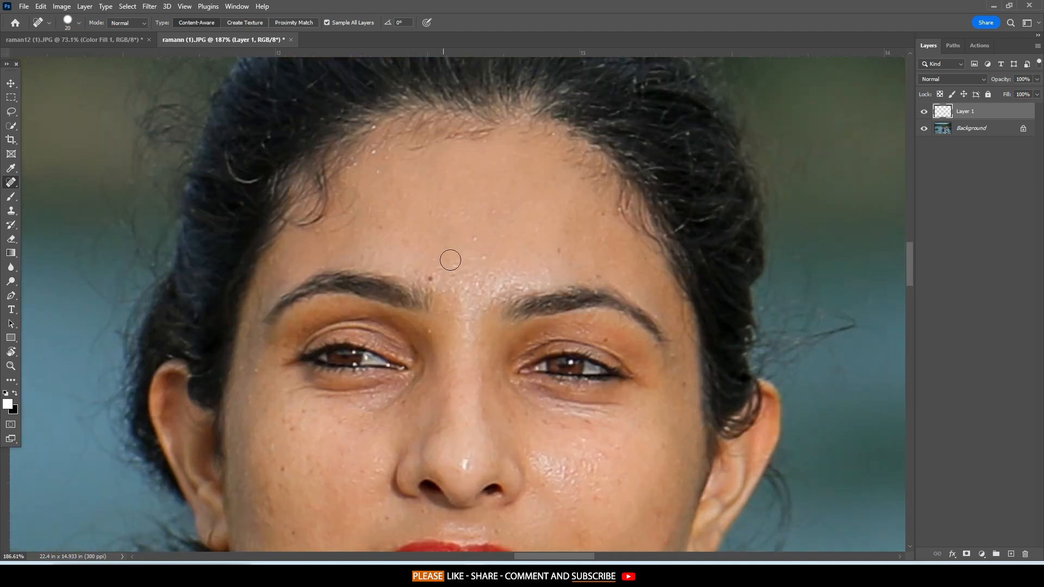
{"action": "mouse_move", "coordinate": [447, 260]}
{"action": "left_mouse_down"}
{"action": "mouse_move", "coordinate": [492, 253]}
{"action": "mouse_move", "coordinate": [491, 203]}
{"action": "left_mouse_up"}
{"action": "left_click_drag", "start_coordinate": [351, 216], "coordinate": [442, 165]}
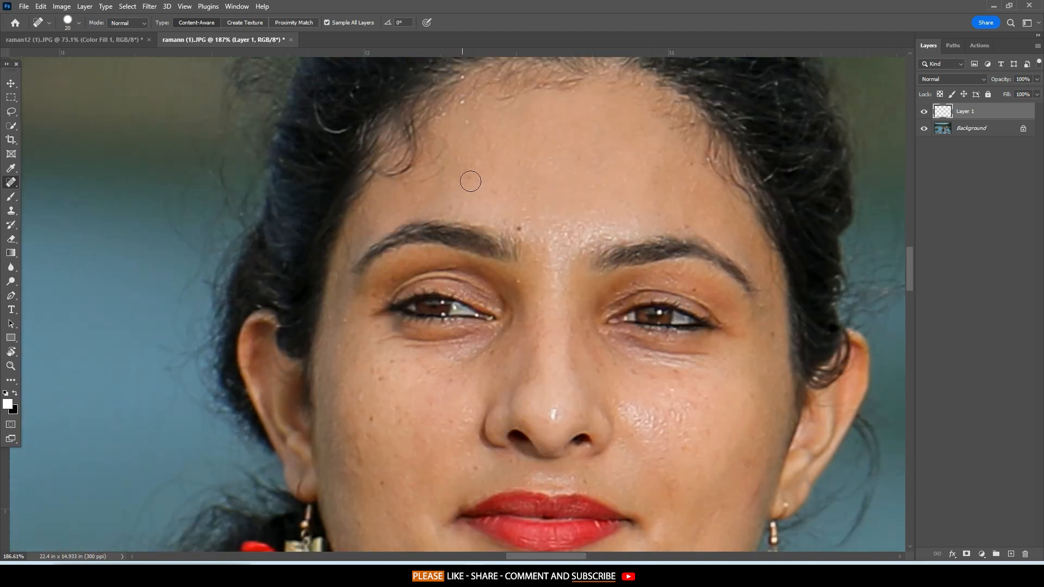
{"action": "left_click_drag", "start_coordinate": [495, 289], "coordinate": [490, 141]}
Heal the freckles on the woman's other cheek, beside her nose and on her chin.
{"action": "left_click_drag", "start_coordinate": [373, 264], "coordinate": [380, 353]}
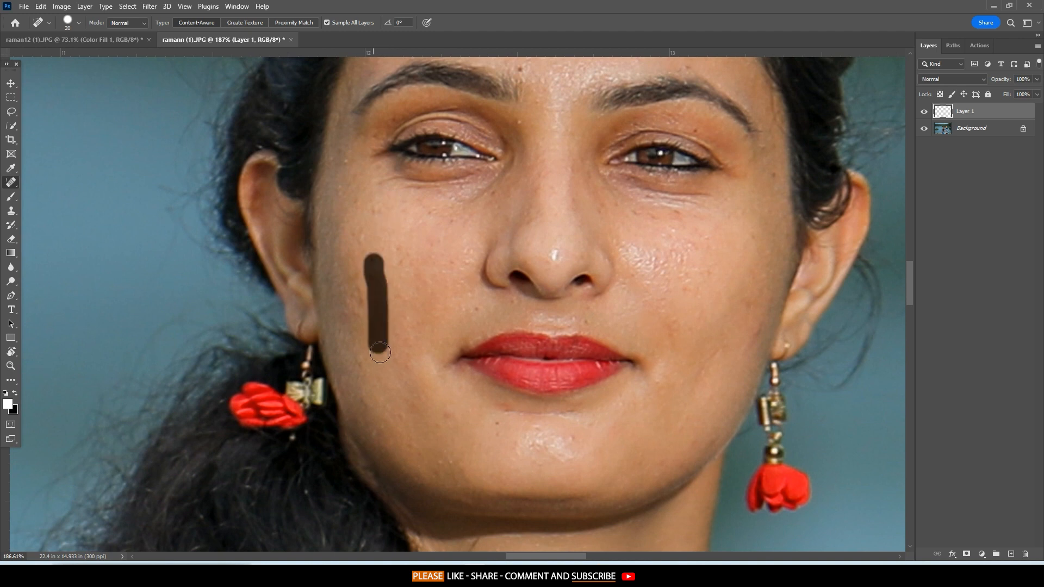
{"action": "left_click", "coordinate": [445, 413], "text": "alt"}
{"action": "left_click", "coordinate": [502, 221]}
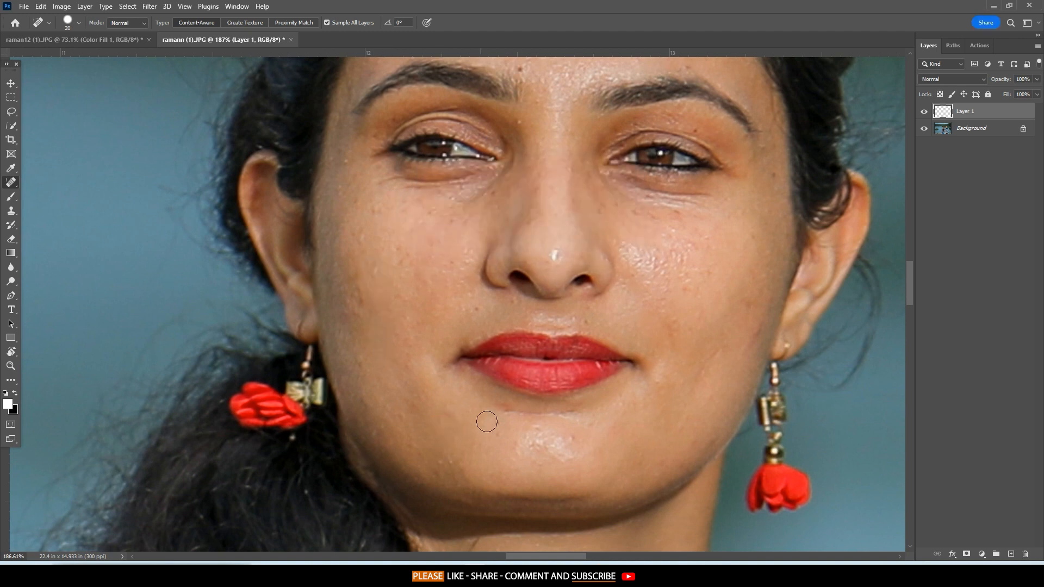
{"action": "left_click", "coordinate": [494, 427]}
Heal the remaining small spots on the woman's forehead and upper cheek.
{"action": "left_click_drag", "start_coordinate": [597, 173], "coordinate": [317, 263]}
{"action": "scroll", "coordinate": [317, 262], "scroll_direction": "down", "scroll_amount": 3}
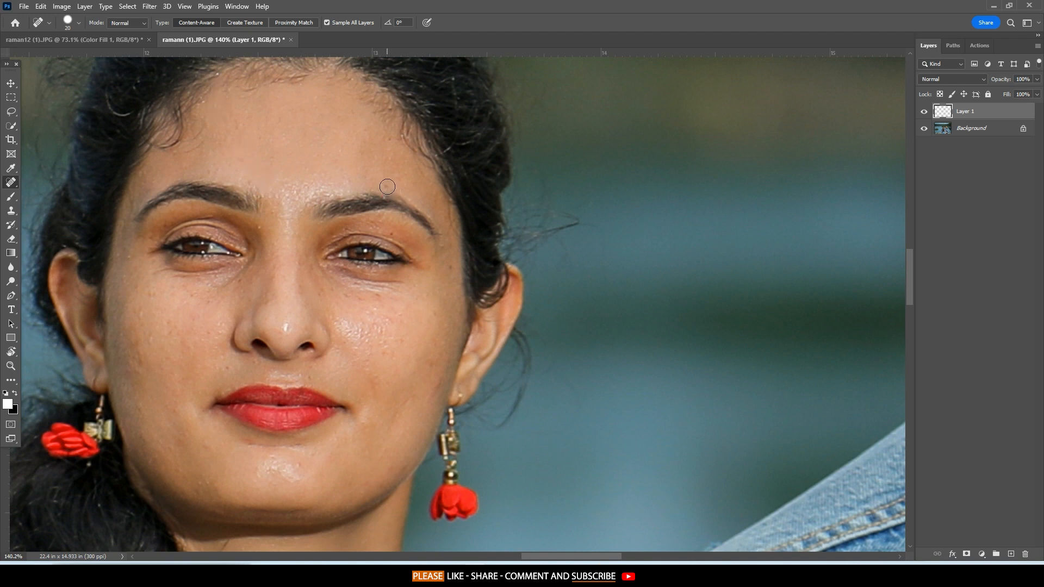
{"action": "left_click", "coordinate": [387, 144]}
{"action": "left_click", "coordinate": [377, 306]}
{"action": "scroll", "coordinate": [389, 324], "scroll_direction": "down", "scroll_amount": 5}
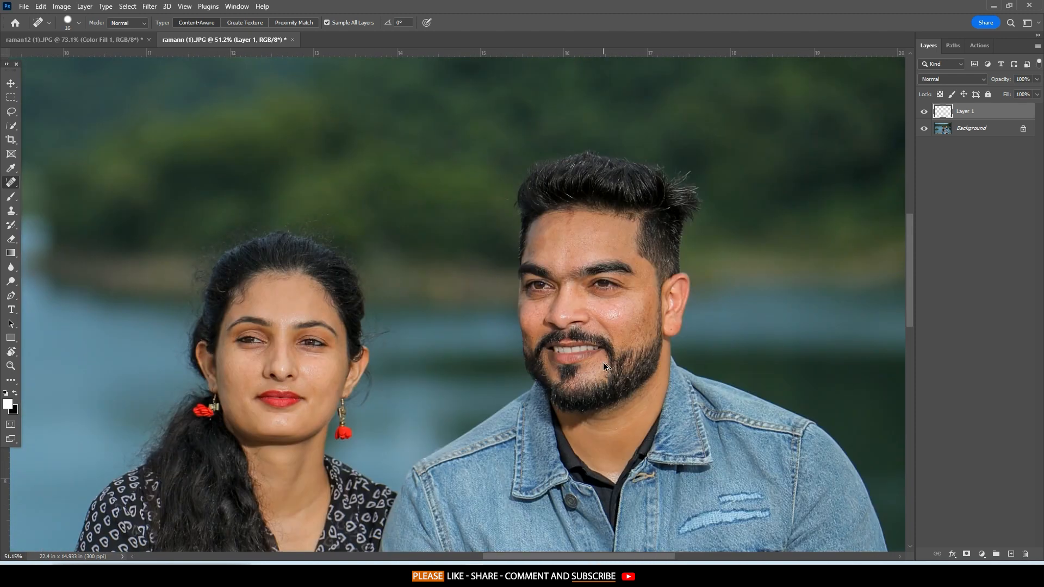
Stamp all visible layers into a new top layer and apply the SkinFiner filter to it.
{"action": "key", "text": "ctrl+shift+alt+e"}
{"action": "left_click", "coordinate": [149, 6]}
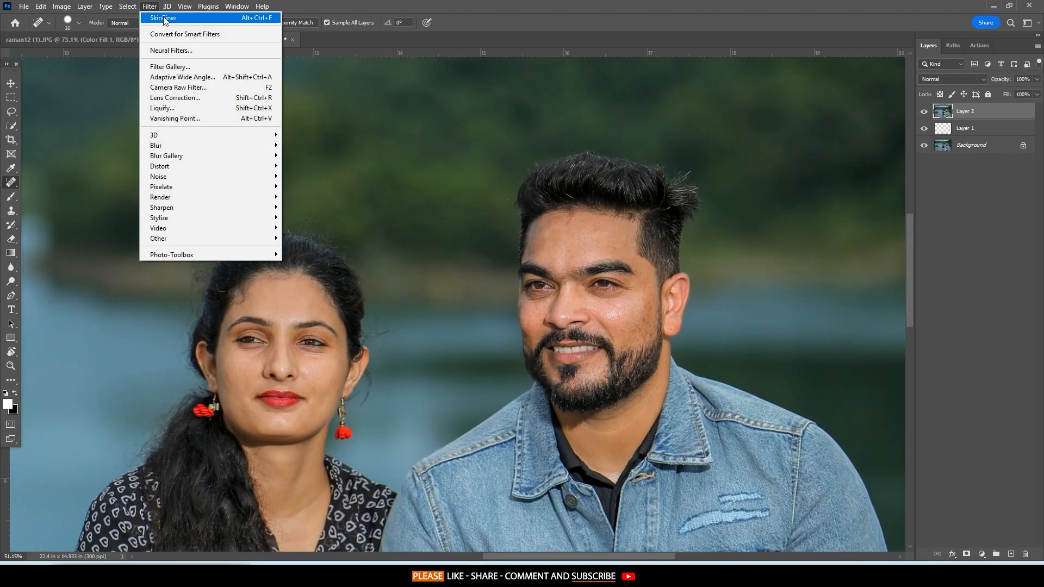
{"action": "left_click", "coordinate": [163, 18]}
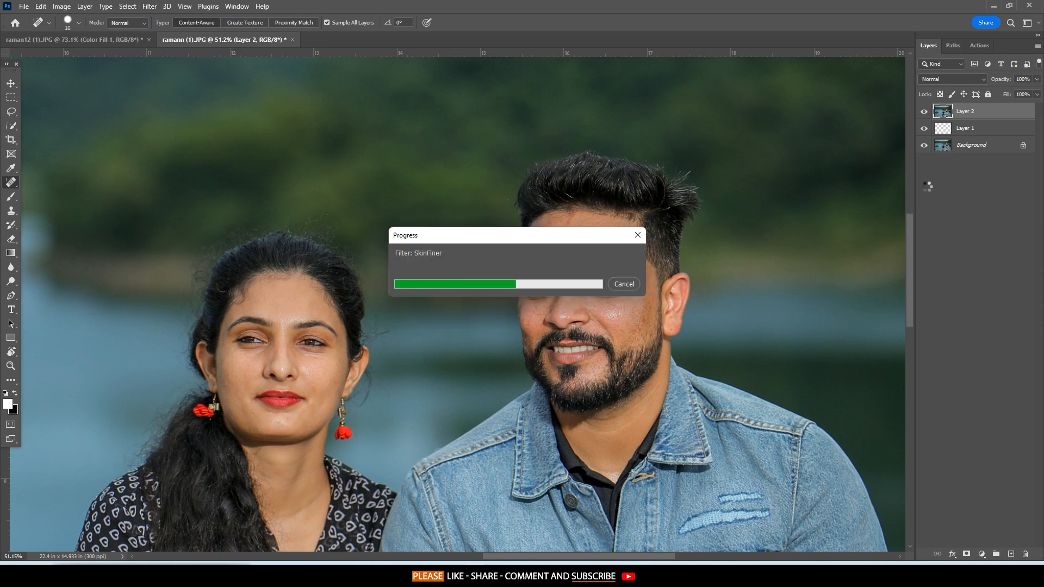
{"action": "scroll", "coordinate": [786, 320], "scroll_direction": "down", "scroll_amount": 5}
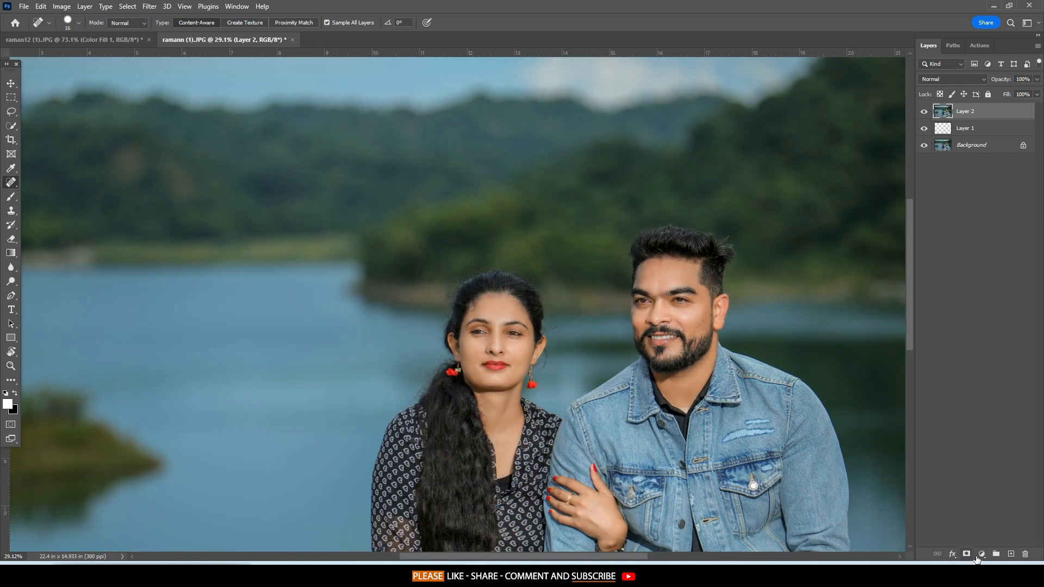
Add a black mask to the smoothed layer and reveal the couple's faces and skin with a large soft white brush.
{"action": "left_click", "coordinate": [965, 553], "text": "alt"}
{"action": "key", "text": "b"}
{"action": "left_click_drag", "start_coordinate": [626, 303], "coordinate": [652, 305]}
{"action": "left_click_drag", "start_coordinate": [668, 338], "coordinate": [468, 258]}
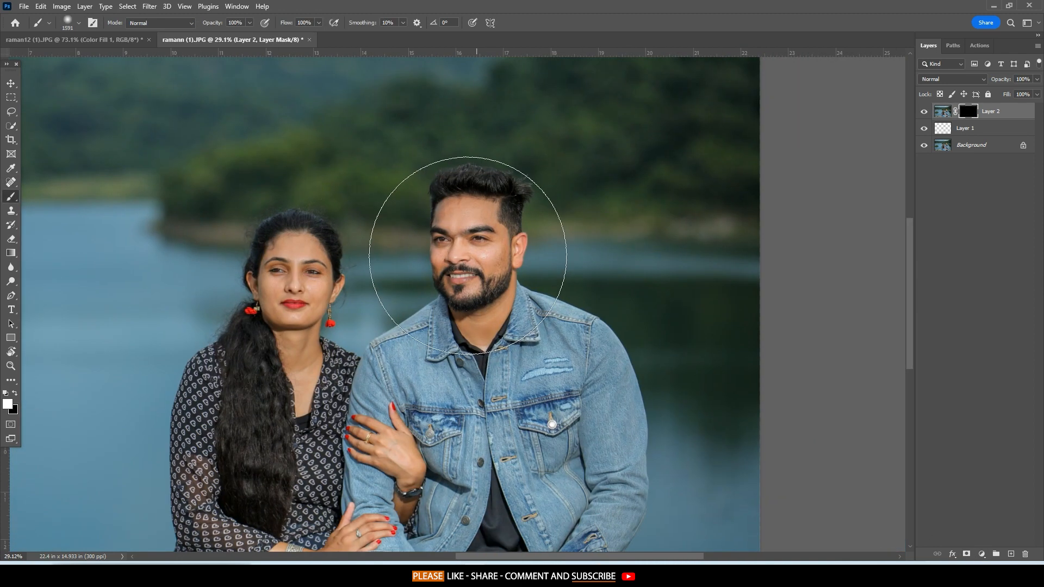
{"action": "left_click", "coordinate": [468, 256]}
{"action": "left_click_drag", "start_coordinate": [334, 305], "coordinate": [418, 225]}
{"action": "left_click_drag", "start_coordinate": [377, 231], "coordinate": [367, 274]}
{"action": "left_click_drag", "start_coordinate": [442, 366], "coordinate": [432, 290]}
{"action": "left_click_drag", "start_coordinate": [449, 327], "coordinate": [551, 397]}
{"action": "scroll", "coordinate": [590, 353], "scroll_direction": "down", "scroll_amount": 4}
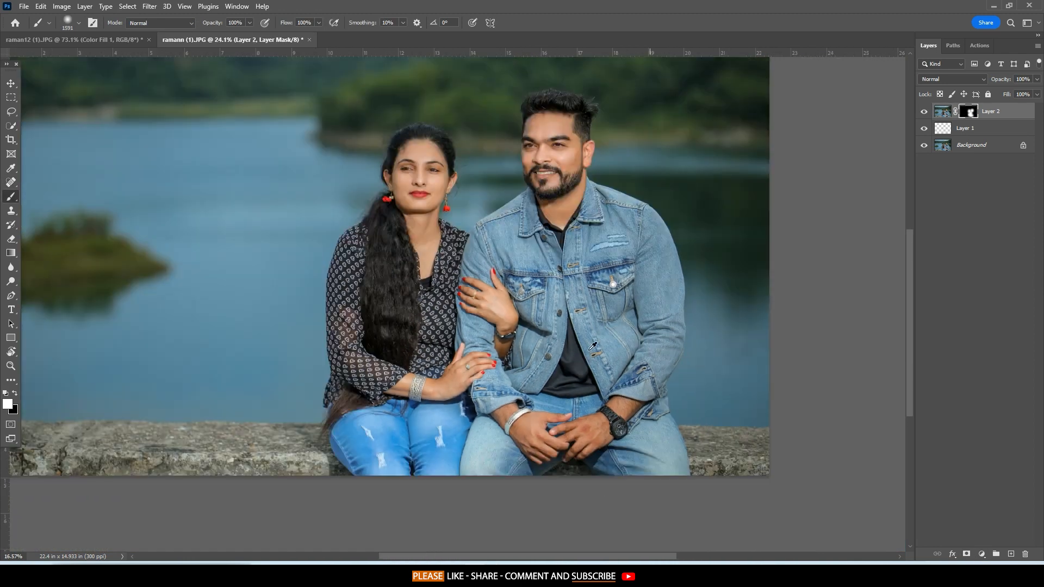
Stamp all visible layers into another new top layer and switch to the Pen tool.
{"action": "key", "text": "ctrl+shift+alt+e"}
{"action": "left_click_drag", "start_coordinate": [553, 276], "coordinate": [526, 326]}
{"action": "key", "text": "p"}
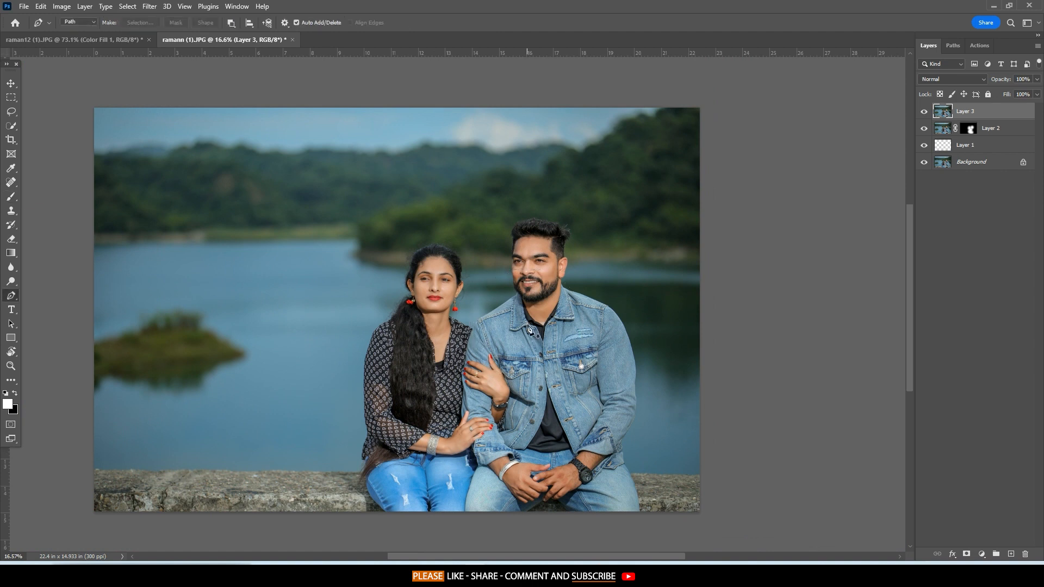
Start a pen path at the woman's hip and trace it up the hem and outer sleeve of her blouse.
{"action": "scroll", "coordinate": [448, 359], "scroll_direction": "up", "scroll_amount": 5}
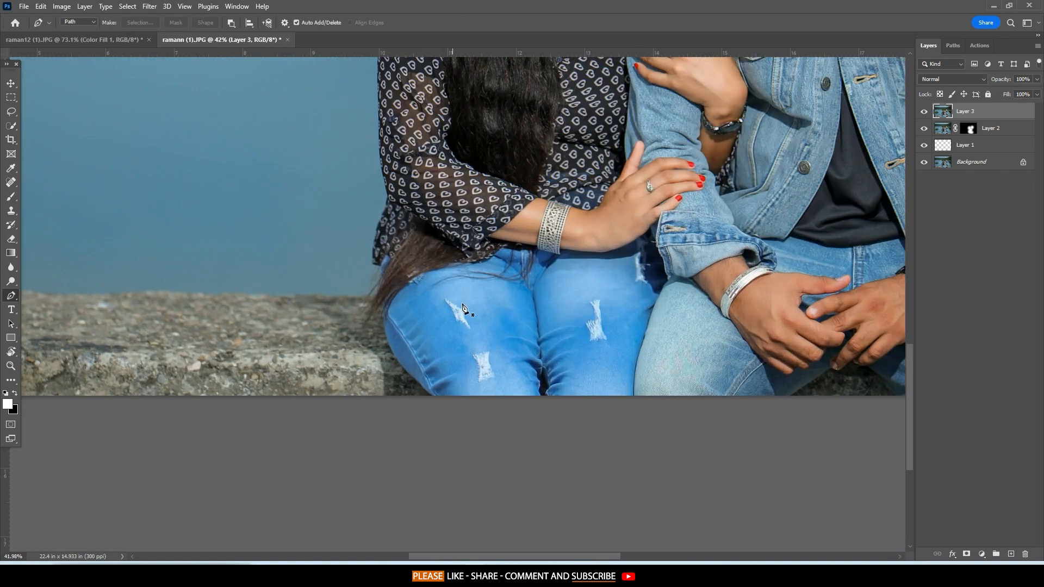
{"action": "left_click_drag", "start_coordinate": [448, 236], "coordinate": [449, 388]}
{"action": "scroll", "coordinate": [389, 382], "scroll_direction": "up", "scroll_amount": 7}
{"action": "left_click", "coordinate": [364, 495]}
{"action": "scroll", "coordinate": [375, 435], "scroll_direction": "up", "scroll_amount": 2}
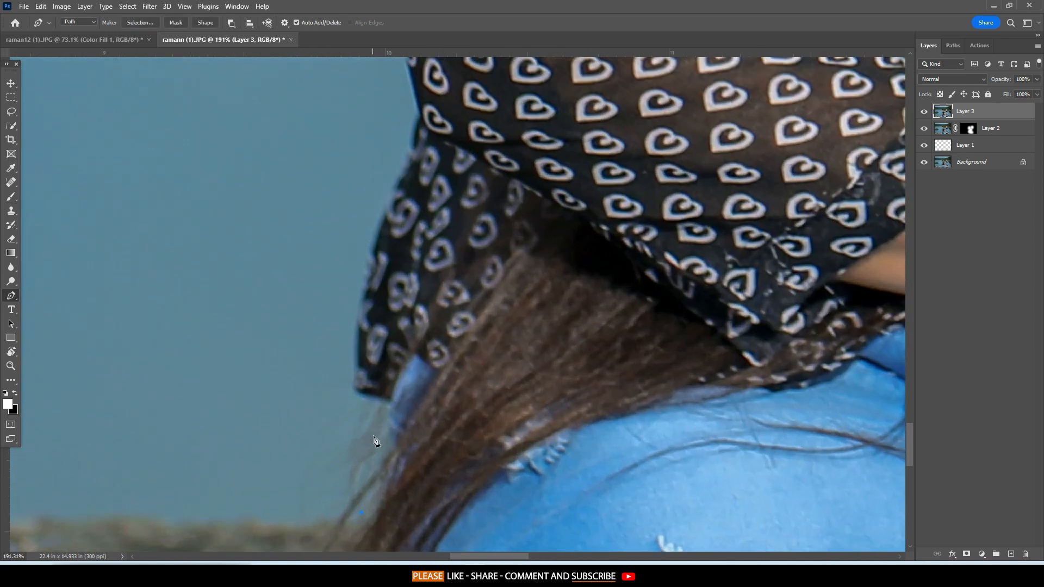
{"action": "left_click_drag", "start_coordinate": [396, 418], "coordinate": [391, 381]}
{"action": "left_click_drag", "start_coordinate": [337, 356], "coordinate": [362, 462]}
{"action": "left_click_drag", "start_coordinate": [394, 396], "coordinate": [412, 317]}
{"action": "left_click_drag", "start_coordinate": [447, 280], "coordinate": [404, 441]}
{"action": "scroll", "coordinate": [400, 419], "scroll_direction": "up", "scroll_amount": 3}
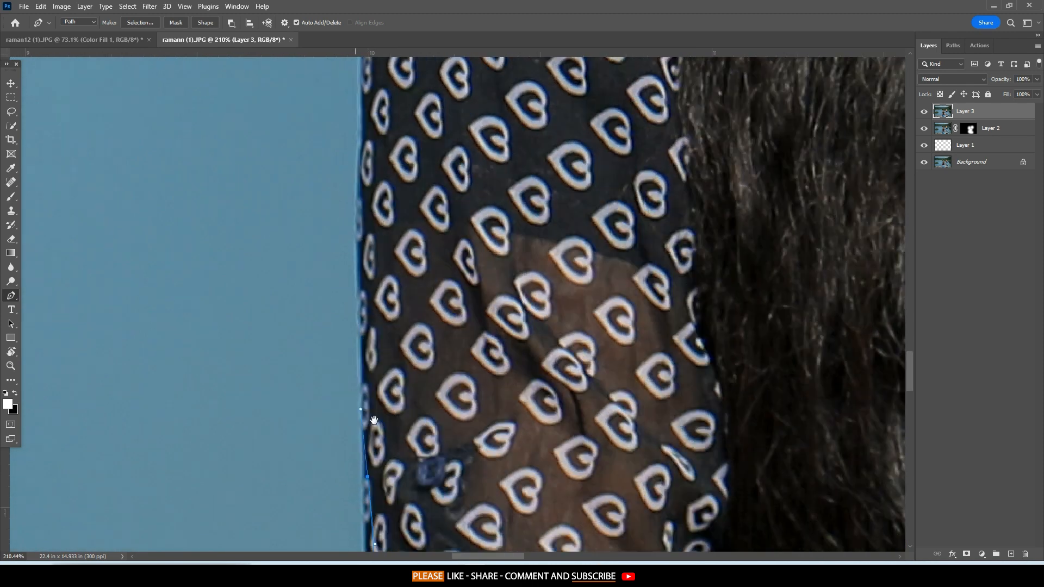
{"action": "scroll", "coordinate": [400, 422], "scroll_direction": "up", "scroll_amount": 3}
{"action": "scroll", "coordinate": [353, 407], "scroll_direction": "up", "scroll_amount": 3}
{"action": "scroll", "coordinate": [326, 391], "scroll_direction": "right", "scroll_amount": 3}
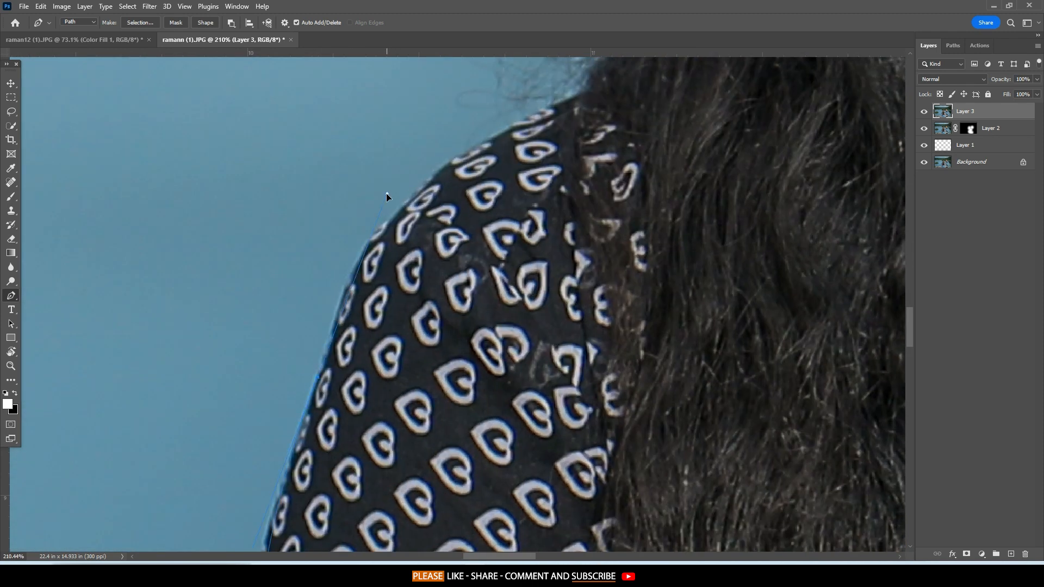
Continue the path over the woman's shoulder and past her ponytail up to her earlobe.
{"action": "left_click_drag", "start_coordinate": [387, 193], "coordinate": [380, 208]}
{"action": "left_click_drag", "start_coordinate": [464, 146], "coordinate": [217, 489]}
{"action": "left_click_drag", "start_coordinate": [436, 229], "coordinate": [237, 536]}
{"action": "left_click", "coordinate": [315, 459]}
{"action": "left_click", "coordinate": [348, 450]}
{"action": "left_click", "coordinate": [355, 448]}
{"action": "left_click", "coordinate": [359, 422]}
{"action": "left_click_drag", "start_coordinate": [360, 420], "coordinate": [356, 463]}
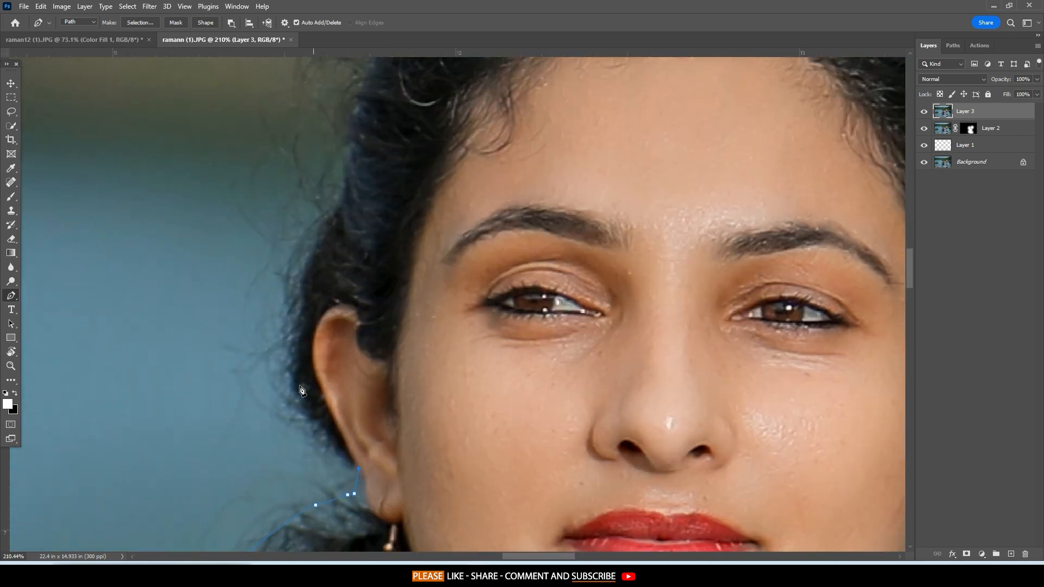
Trace the path loosely around the woman's hair, over the top of her head and down the other side.
{"action": "left_click", "coordinate": [269, 318]}
{"action": "left_click", "coordinate": [318, 215]}
{"action": "left_click_drag", "start_coordinate": [321, 145], "coordinate": [275, 380]}
{"action": "scroll", "coordinate": [280, 353], "scroll_direction": "down", "scroll_amount": 3}
{"action": "left_click_drag", "start_coordinate": [317, 228], "coordinate": [380, 197]}
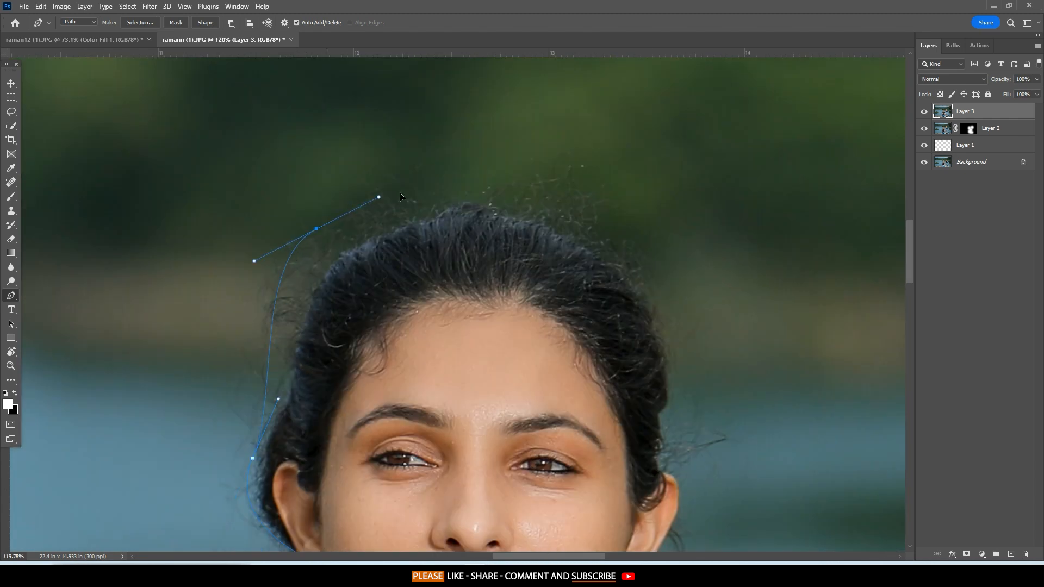
{"action": "left_click_drag", "start_coordinate": [568, 200], "coordinate": [373, 325]}
{"action": "left_click_drag", "start_coordinate": [431, 424], "coordinate": [283, 312]}
Trace the path closely down the edge of the woman's ear on the side facing the man.
{"action": "scroll", "coordinate": [264, 324], "scroll_direction": "up", "scroll_amount": 5}
{"action": "left_click", "coordinate": [256, 369]}
{"action": "left_click_drag", "start_coordinate": [259, 356], "coordinate": [378, 140]}
{"action": "left_click", "coordinate": [253, 384]}
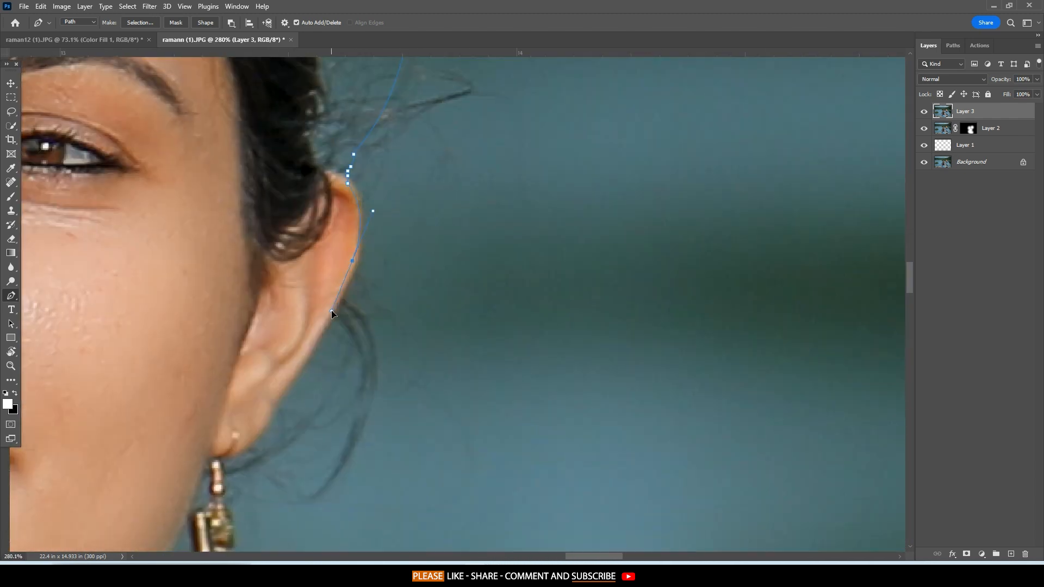
{"action": "left_click", "coordinate": [286, 382]}
{"action": "left_click_drag", "start_coordinate": [250, 432], "coordinate": [308, 193]}
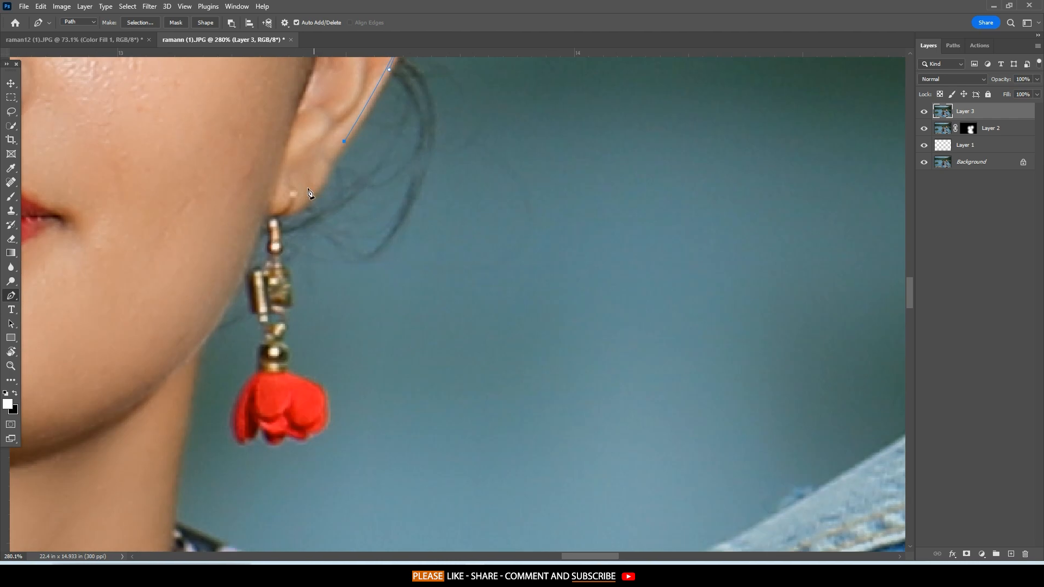
Continue the path down the outer edge of the woman's earring and around its red flower tassel.
{"action": "left_click", "coordinate": [283, 233]}
{"action": "left_click_drag", "start_coordinate": [282, 264], "coordinate": [266, 166]}
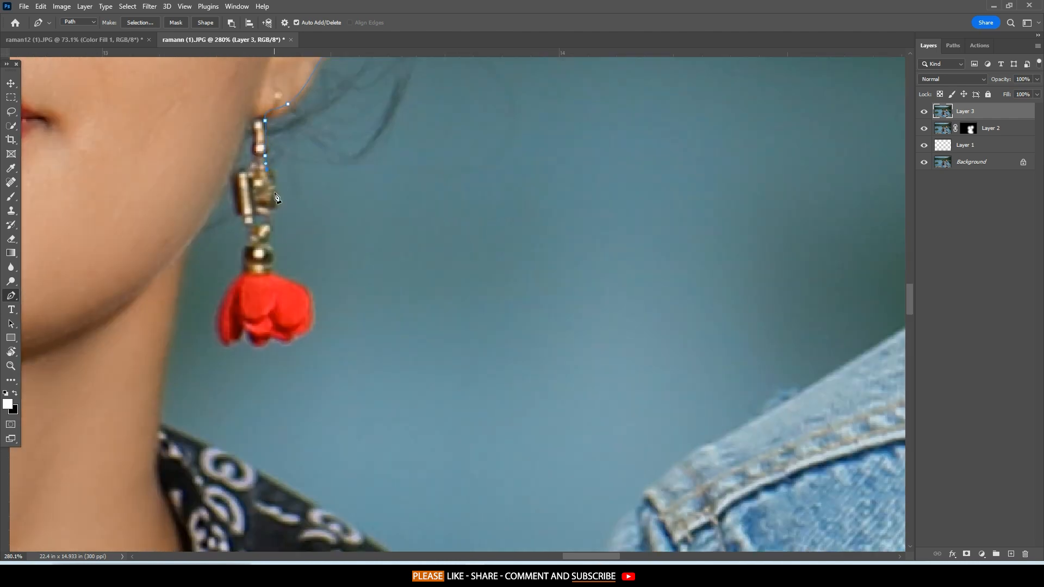
{"action": "left_click_drag", "start_coordinate": [267, 251], "coordinate": [272, 181]}
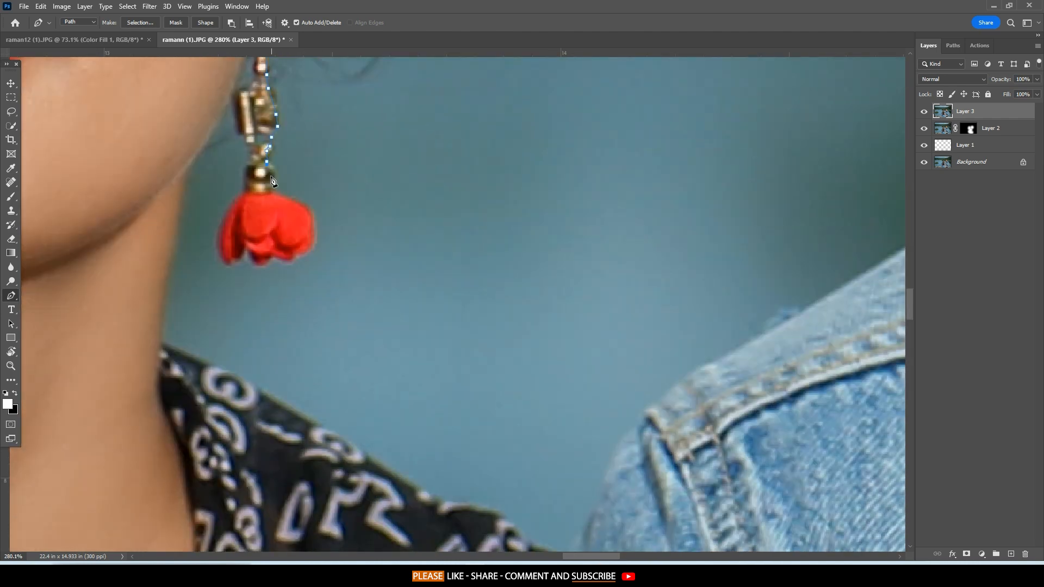
{"action": "scroll", "coordinate": [326, 233], "scroll_direction": "up", "scroll_amount": 3}
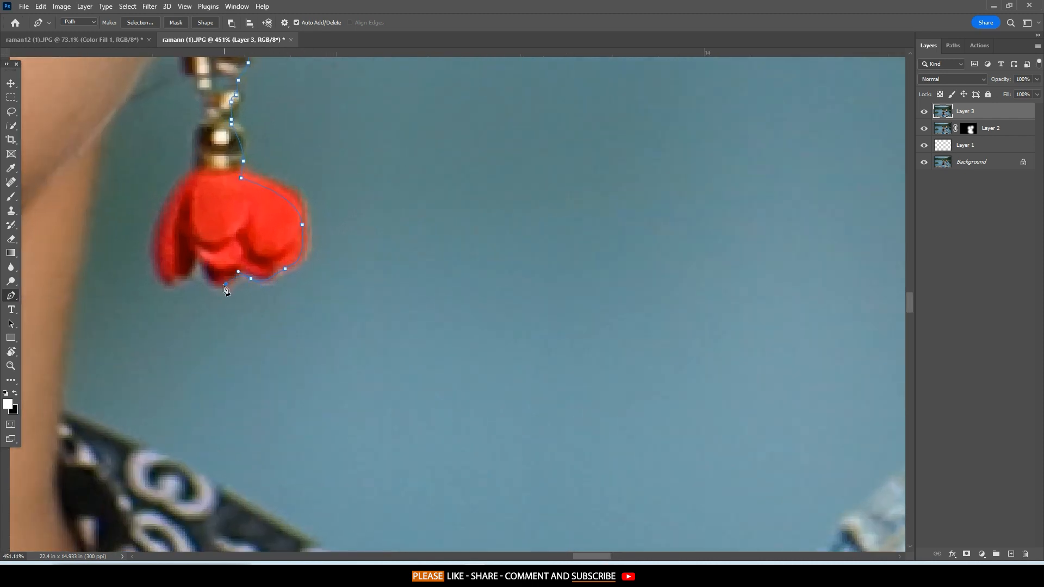
Trace the path around the tassel's other side and back up the earring's inner edge to the jaw.
{"action": "left_click_drag", "start_coordinate": [159, 276], "coordinate": [154, 252]}
{"action": "left_click_drag", "start_coordinate": [172, 258], "coordinate": [175, 347]}
{"action": "left_click", "coordinate": [180, 276]}
{"action": "left_click_drag", "start_coordinate": [201, 243], "coordinate": [186, 333]}
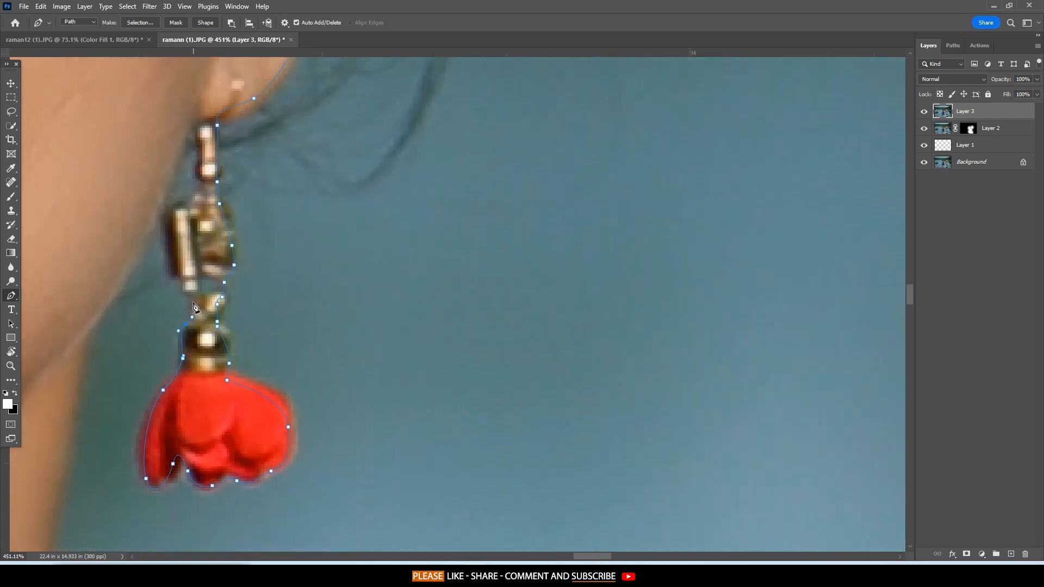
{"action": "left_click", "coordinate": [187, 286]}
{"action": "left_click_drag", "start_coordinate": [173, 264], "coordinate": [234, 162]}
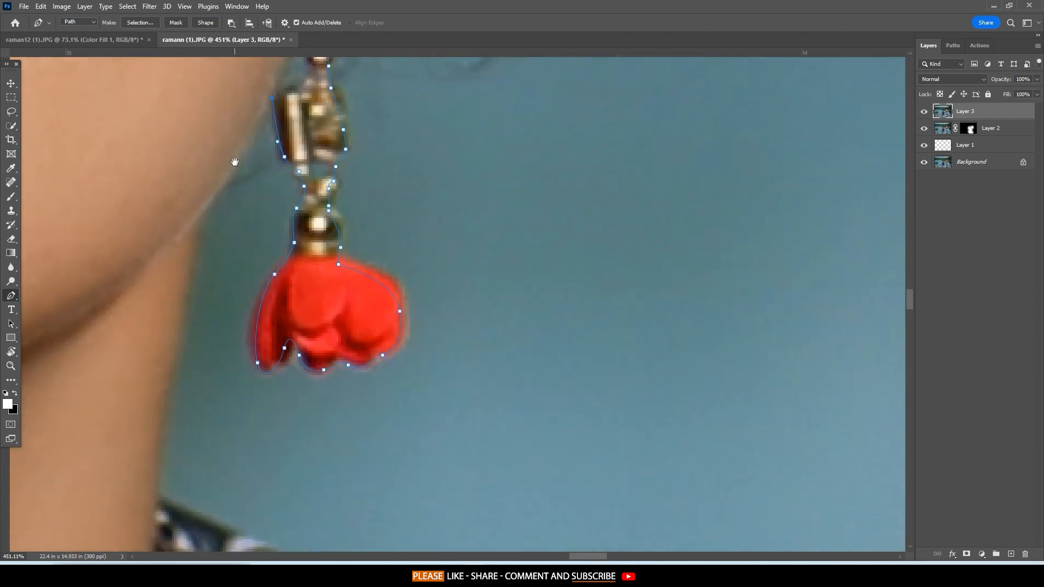
Trace the path down the woman's jaw and neck and along her blouse shoulder towards the man's jacket.
{"action": "left_click_drag", "start_coordinate": [178, 315], "coordinate": [204, 175]}
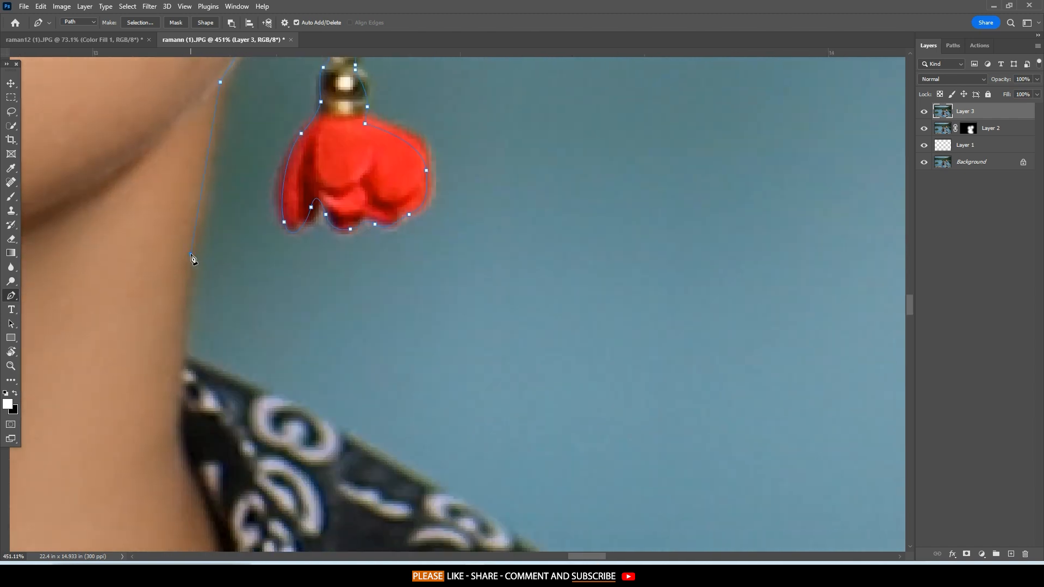
{"action": "left_click_drag", "start_coordinate": [188, 351], "coordinate": [194, 210]}
{"action": "left_click", "coordinate": [191, 216]}
{"action": "left_click_drag", "start_coordinate": [436, 357], "coordinate": [177, 180]}
{"action": "left_click_drag", "start_coordinate": [219, 183], "coordinate": [227, 190]}
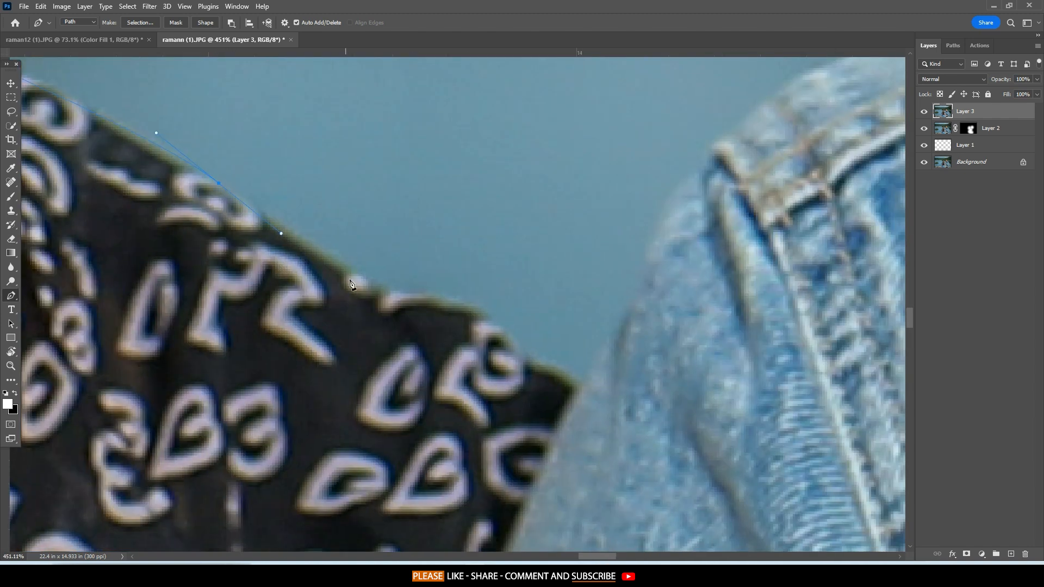
{"action": "left_click", "coordinate": [354, 283]}
{"action": "left_click_drag", "start_coordinate": [460, 324], "coordinate": [216, 266]}
Continue the path from the blouse up the shoulder of the man's denim jacket to his collar.
{"action": "left_click", "coordinate": [335, 337]}
{"action": "left_click_drag", "start_coordinate": [378, 233], "coordinate": [245, 393]}
{"action": "left_click", "coordinate": [459, 159]}
{"action": "left_click_drag", "start_coordinate": [594, 124], "coordinate": [179, 387]}
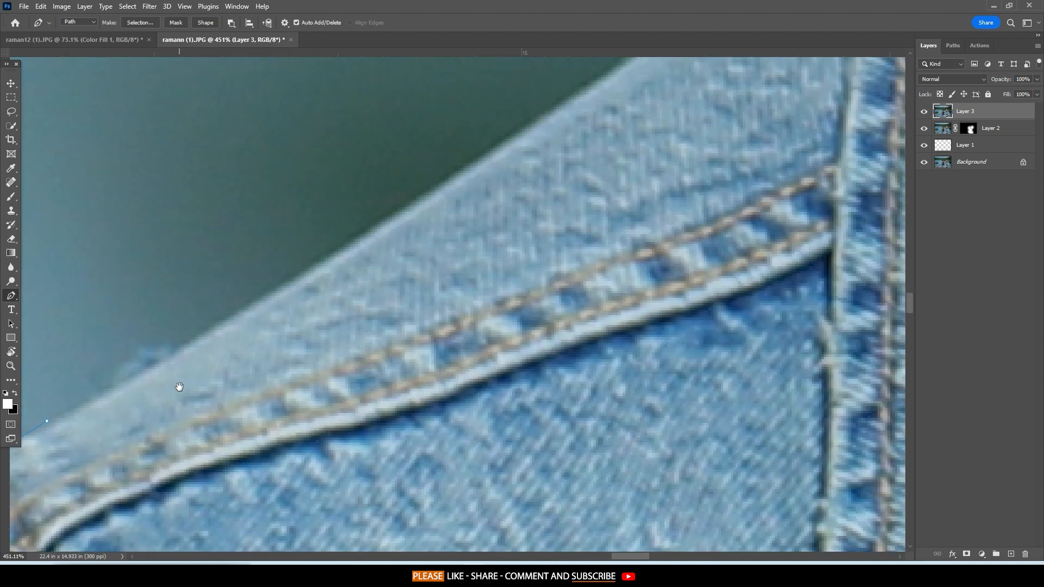
{"action": "left_click", "coordinate": [335, 267]}
{"action": "left_click_drag", "start_coordinate": [433, 207], "coordinate": [163, 454]}
{"action": "left_click", "coordinate": [442, 247]}
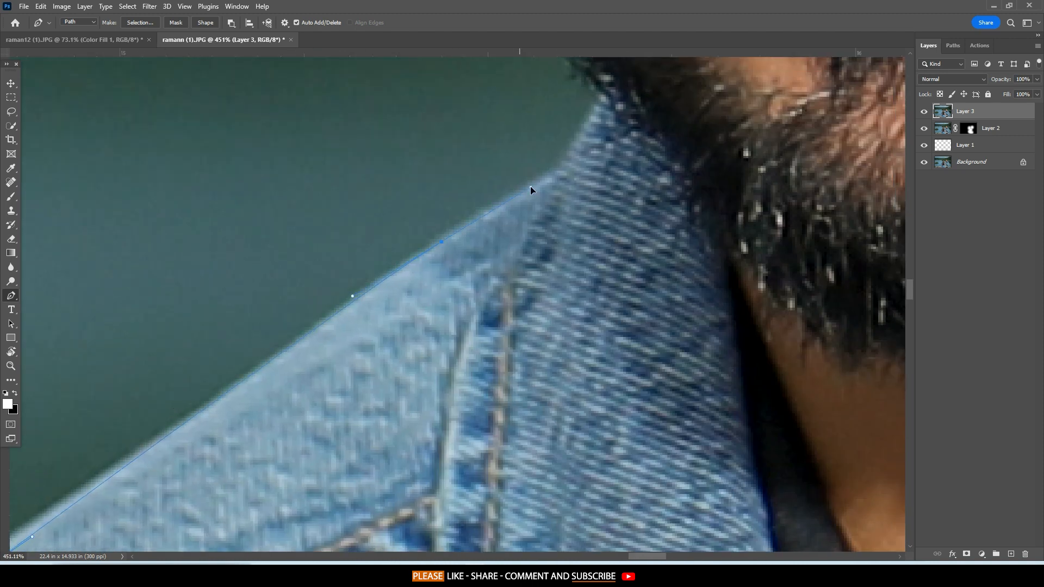
{"action": "left_click", "coordinate": [532, 192]}
{"action": "left_click_drag", "start_coordinate": [586, 153], "coordinate": [420, 354]}
Continue the path from the jacket collar up the man's beard, cheek and temple to his eyebrow.
{"action": "scroll", "coordinate": [439, 300], "scroll_direction": "down", "scroll_amount": 5}
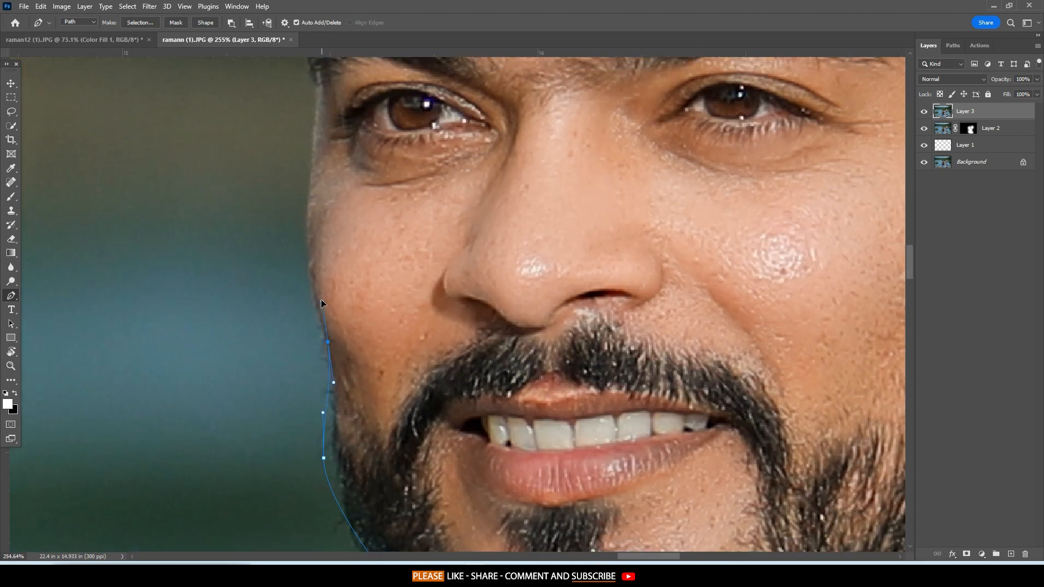
{"action": "scroll", "coordinate": [321, 302], "scroll_direction": "up", "scroll_amount": 3}
{"action": "left_click", "coordinate": [306, 332]}
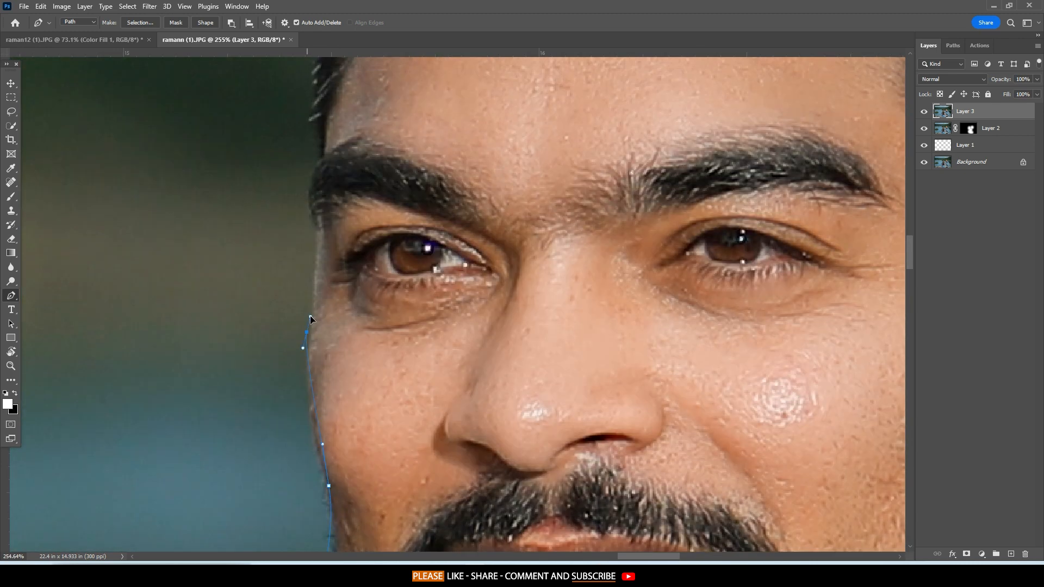
{"action": "scroll", "coordinate": [310, 320], "scroll_direction": "up", "scroll_amount": 3}
{"action": "scroll", "coordinate": [321, 238], "scroll_direction": "down", "scroll_amount": 3}
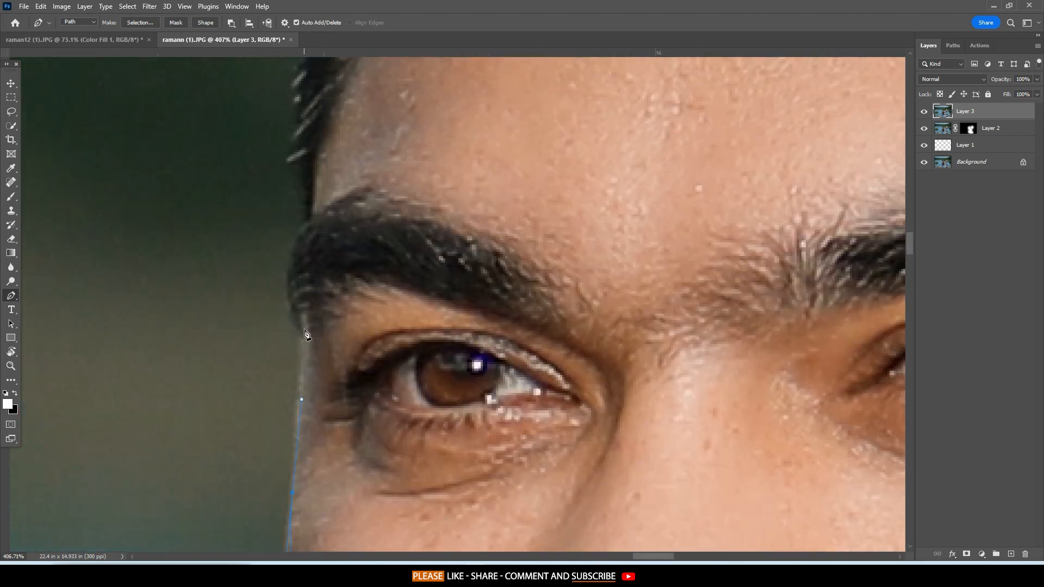
{"action": "scroll", "coordinate": [304, 353], "scroll_direction": "up", "scroll_amount": 5}
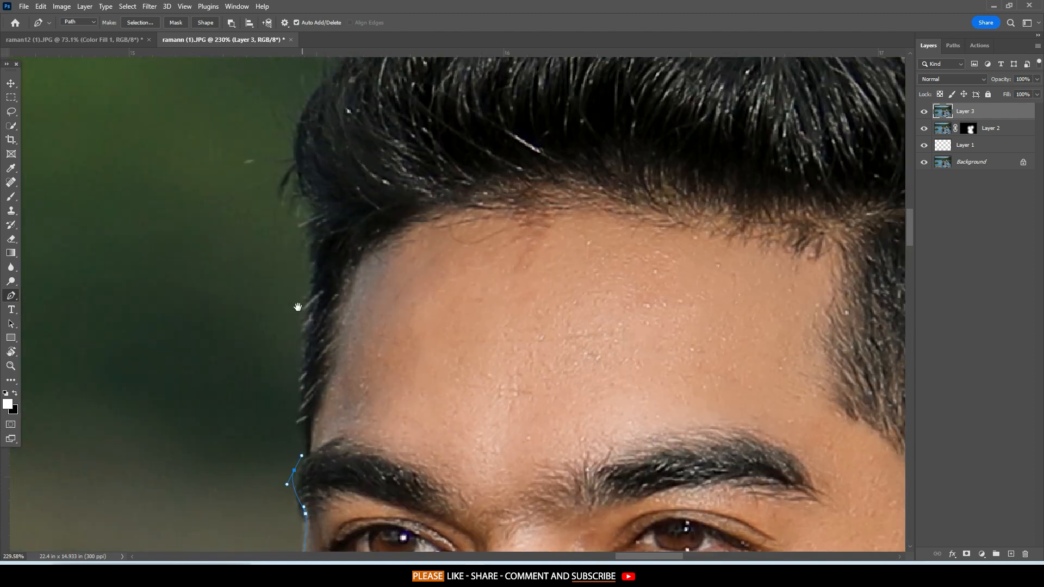
Trace the path up the side of the man's forehead, loosely over his hair and down the other side.
{"action": "left_click_drag", "start_coordinate": [298, 307], "coordinate": [293, 390]}
{"action": "left_click_drag", "start_coordinate": [289, 345], "coordinate": [290, 327]}
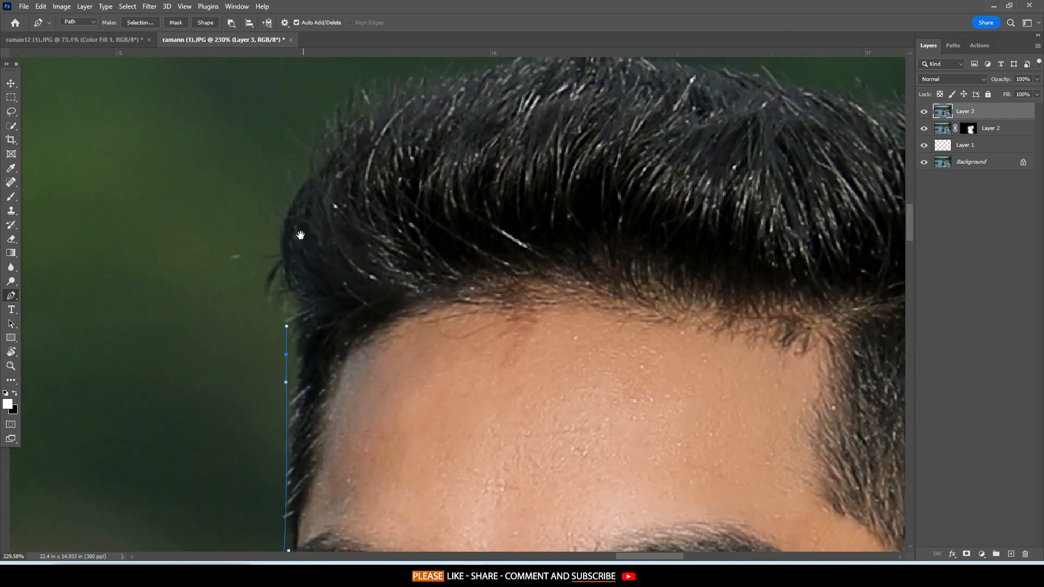
{"action": "left_click_drag", "start_coordinate": [298, 234], "coordinate": [219, 487]}
{"action": "left_click_drag", "start_coordinate": [266, 322], "coordinate": [411, 243]}
{"action": "left_click_drag", "start_coordinate": [627, 242], "coordinate": [81, 242]}
{"action": "left_click_drag", "start_coordinate": [226, 305], "coordinate": [287, 348]}
{"action": "left_click_drag", "start_coordinate": [359, 405], "coordinate": [409, 446]}
{"action": "left_click_drag", "start_coordinate": [500, 536], "coordinate": [219, 243]}
{"action": "left_click_drag", "start_coordinate": [186, 342], "coordinate": [219, 319]}
Trace the path from the man's hair down around the outer edge of his ear to the earlobe.
{"action": "scroll", "coordinate": [283, 237], "scroll_direction": "up", "scroll_amount": 5}
{"action": "left_click_drag", "start_coordinate": [185, 431], "coordinate": [237, 192]}
{"action": "left_click", "coordinate": [226, 247]}
{"action": "left_click_drag", "start_coordinate": [286, 291], "coordinate": [292, 171]}
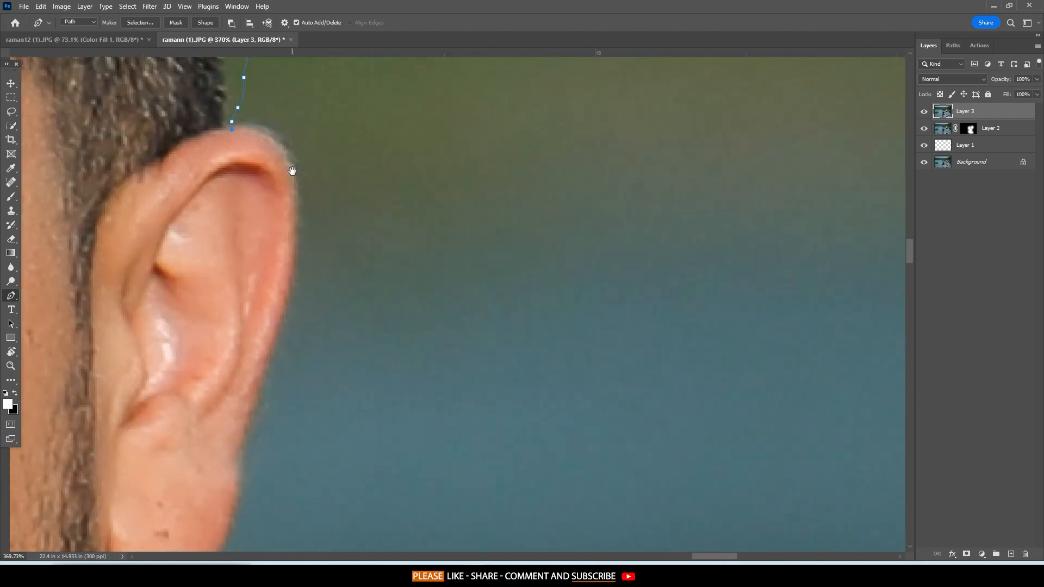
{"action": "left_click_drag", "start_coordinate": [262, 357], "coordinate": [258, 375]}
{"action": "scroll", "coordinate": [256, 374], "scroll_direction": "down", "scroll_amount": 4}
{"action": "left_click_drag", "start_coordinate": [205, 429], "coordinate": [231, 265]}
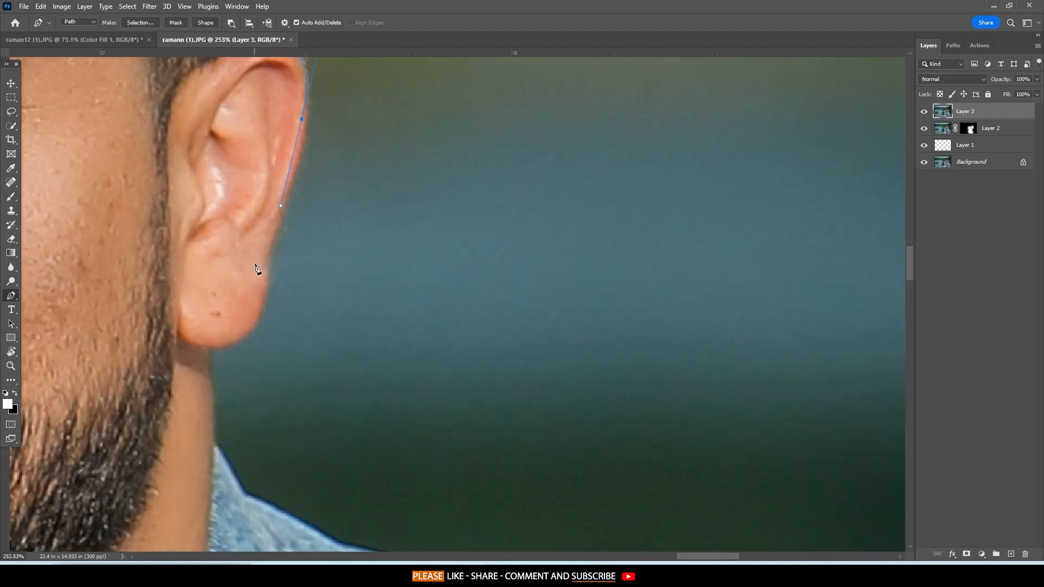
{"action": "scroll", "coordinate": [264, 288], "scroll_direction": "up", "scroll_amount": 3}
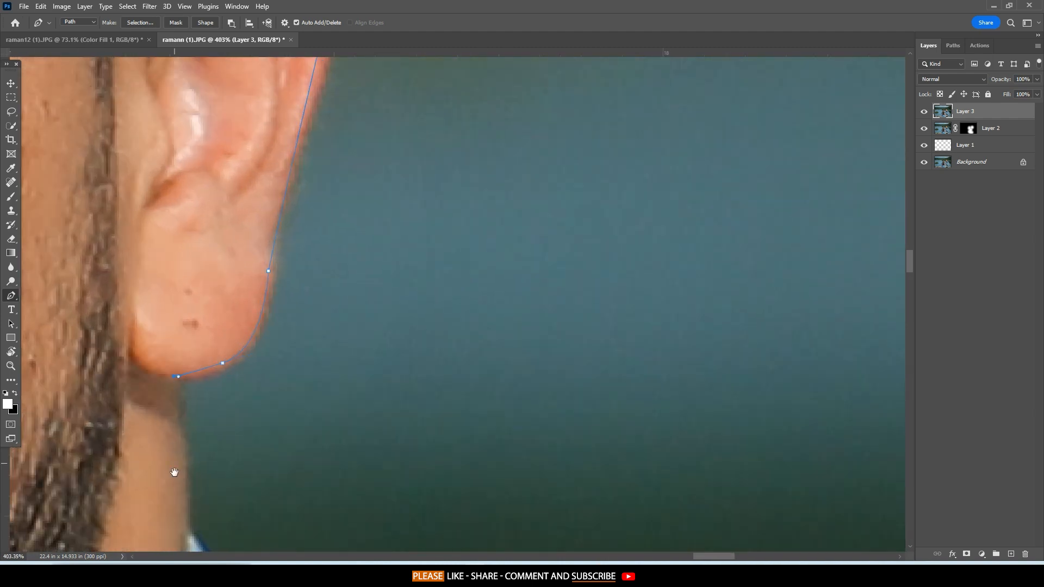
Continue the path down the man's neck, around the collar and along the jacket's far shoulder.
{"action": "left_click_drag", "start_coordinate": [174, 472], "coordinate": [177, 257]}
{"action": "left_click_drag", "start_coordinate": [185, 311], "coordinate": [31, 148]}
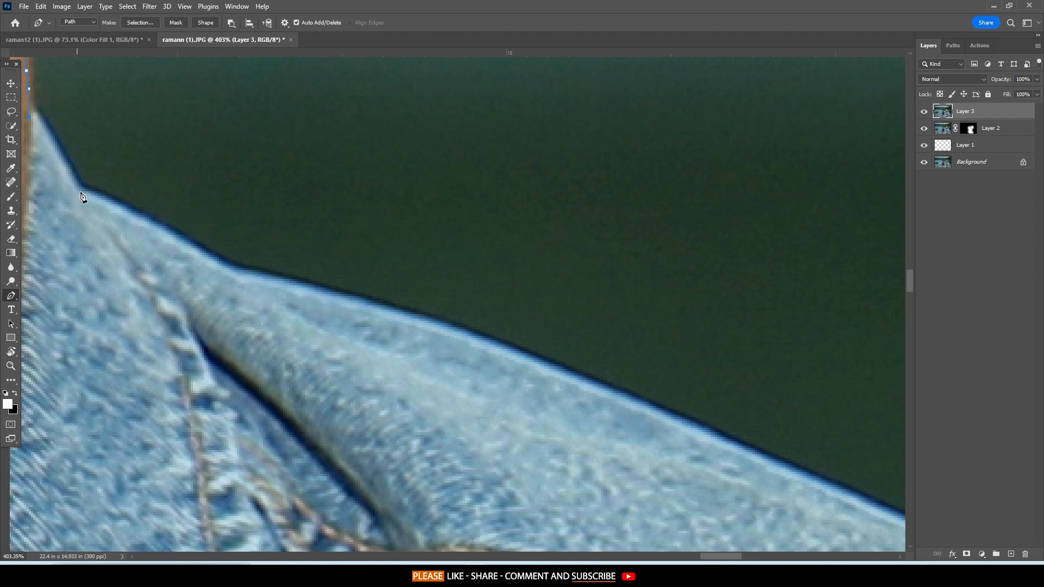
{"action": "left_click", "coordinate": [80, 193]}
{"action": "left_click_drag", "start_coordinate": [239, 248], "coordinate": [56, 192]}
{"action": "left_click_drag", "start_coordinate": [64, 210], "coordinate": [105, 216]}
{"action": "left_click_drag", "start_coordinate": [537, 342], "coordinate": [12, 110]}
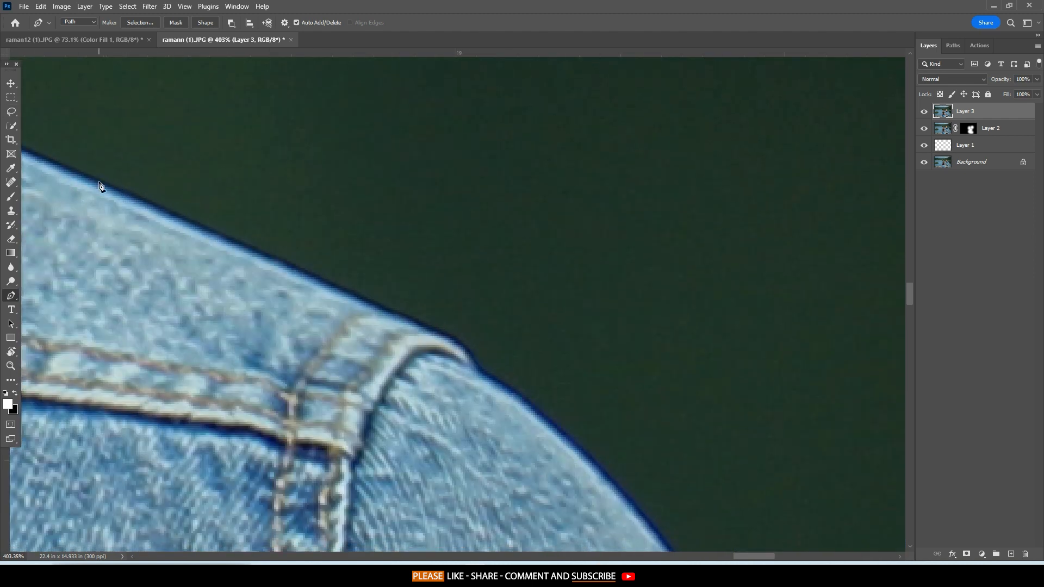
Curve the path over the jacket's shoulder seam and down the man's upper arm.
{"action": "left_click_drag", "start_coordinate": [511, 409], "coordinate": [167, 239]}
{"action": "scroll", "coordinate": [167, 239], "scroll_direction": "down", "scroll_amount": 3}
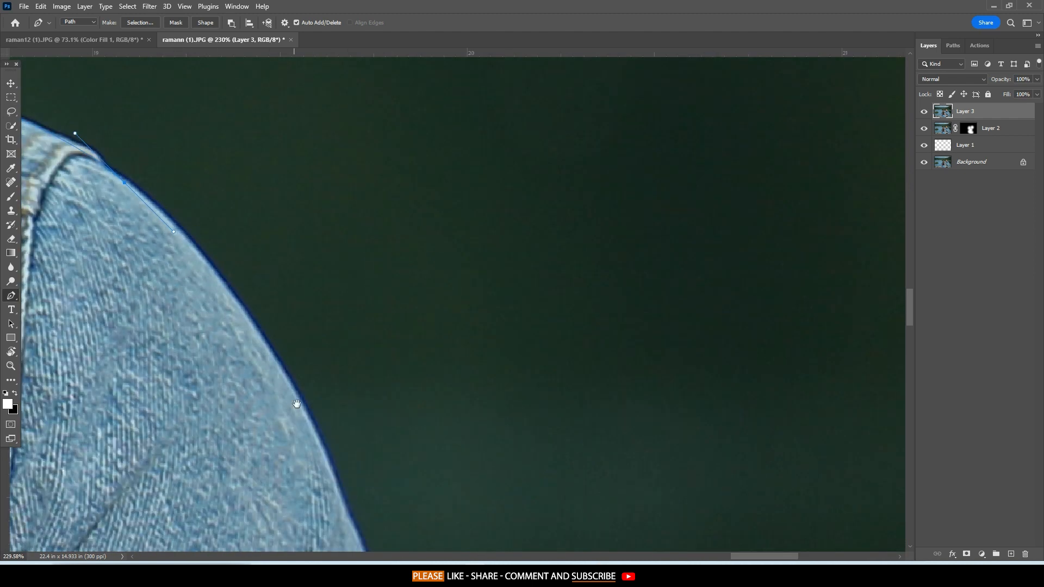
{"action": "left_click_drag", "start_coordinate": [296, 403], "coordinate": [252, 224]}
{"action": "left_click_drag", "start_coordinate": [295, 304], "coordinate": [320, 310]}
{"action": "left_click", "coordinate": [275, 184], "text": "alt"}
{"action": "scroll", "coordinate": [333, 353], "scroll_direction": "down", "scroll_amount": 1}
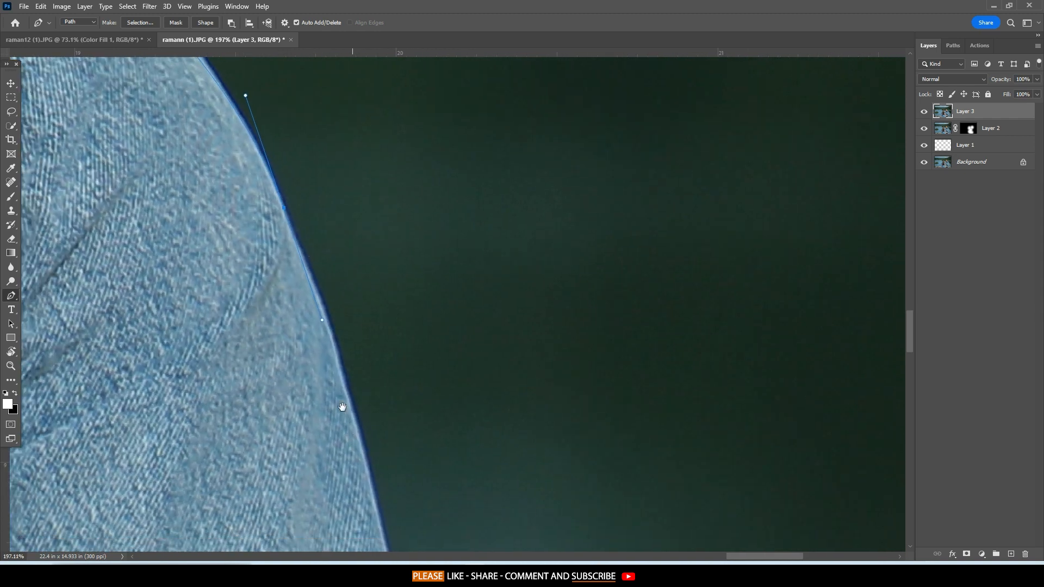
Trace the path down the outer edge of the jacket sleeve and around the elbow.
{"action": "left_click_drag", "start_coordinate": [380, 511], "coordinate": [336, 234]}
{"action": "left_click_drag", "start_coordinate": [325, 421], "coordinate": [286, 195]}
{"action": "left_click_drag", "start_coordinate": [289, 263], "coordinate": [307, 127]}
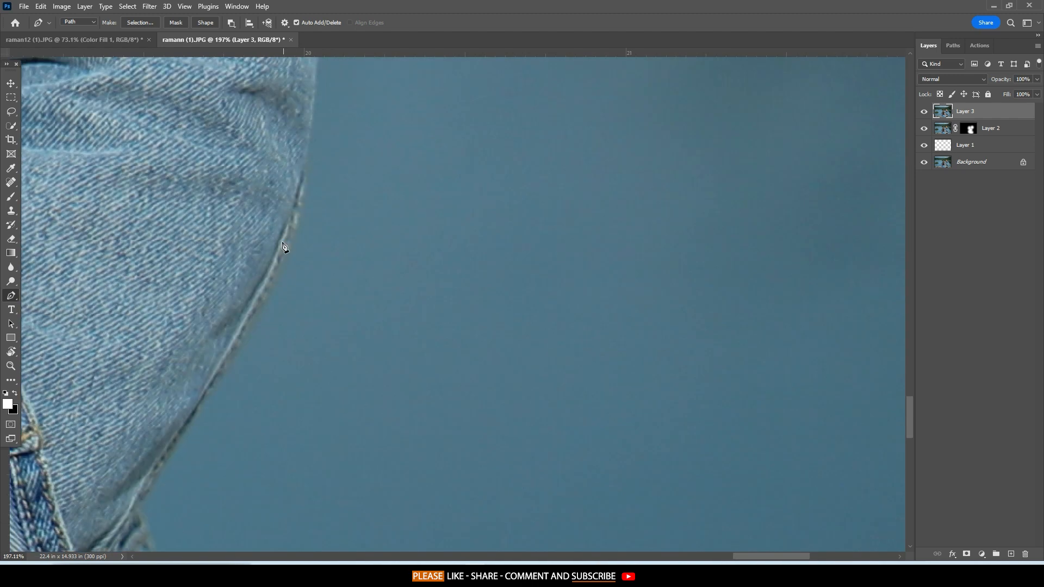
{"action": "left_click_drag", "start_coordinate": [242, 341], "coordinate": [315, 159]}
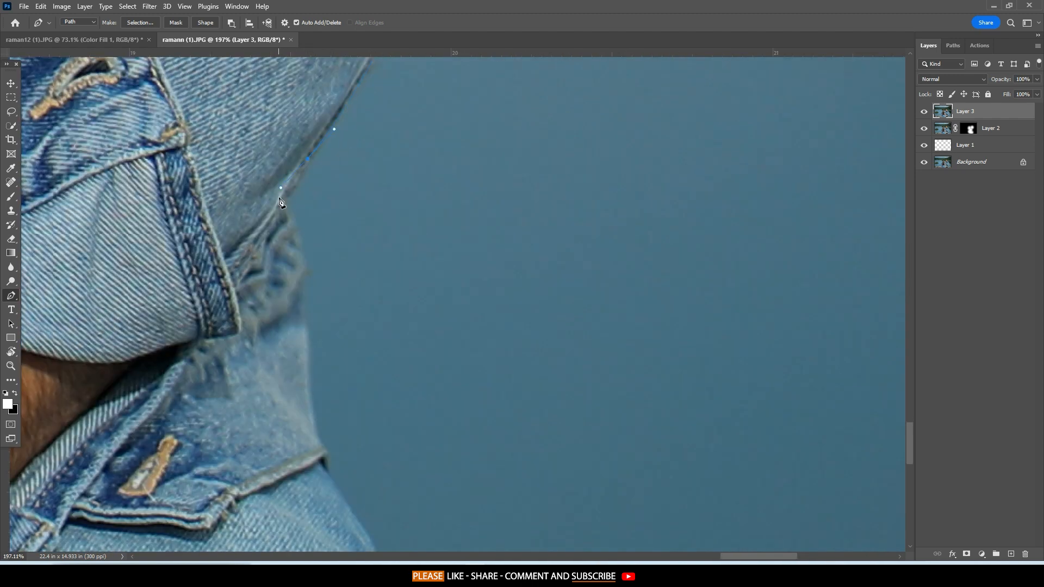
Continue the path from the elbow down the side of the jacket to the corner of its hem.
{"action": "left_click_drag", "start_coordinate": [312, 320], "coordinate": [310, 135]}
{"action": "left_click_drag", "start_coordinate": [301, 209], "coordinate": [306, 232]}
{"action": "left_click", "coordinate": [317, 268]}
{"action": "scroll", "coordinate": [327, 255], "scroll_direction": "down", "scroll_amount": 6}
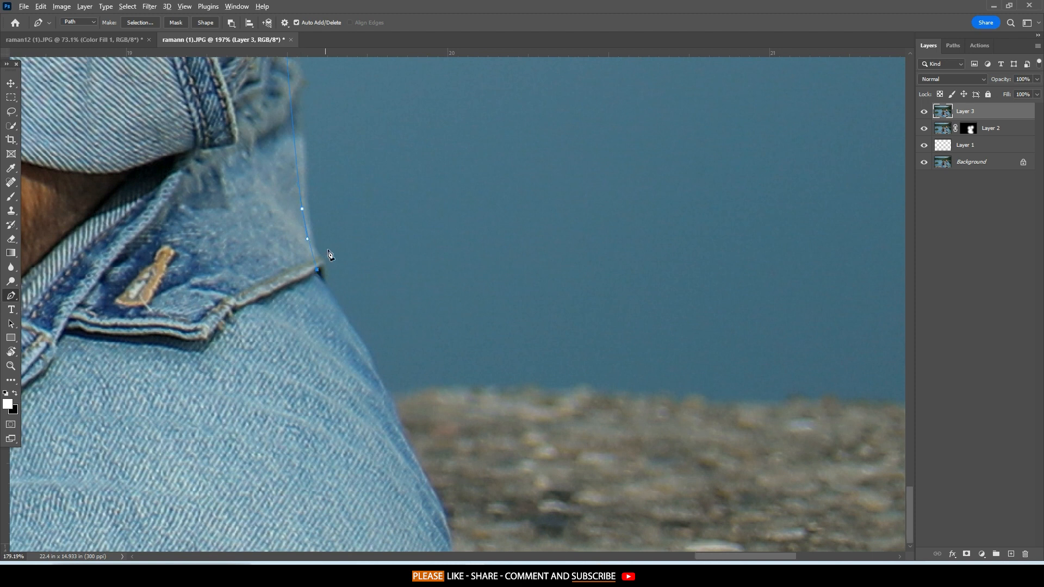
Trace the path down the man's jeans and along the photo's lower edge to close it around the couple.
{"action": "left_click_drag", "start_coordinate": [387, 435], "coordinate": [387, 441]}
{"action": "left_click_drag", "start_coordinate": [346, 457], "coordinate": [556, 422]}
{"action": "left_click_drag", "start_coordinate": [525, 476], "coordinate": [294, 476]}
{"action": "left_click_drag", "start_coordinate": [157, 404], "coordinate": [462, 433]}
{"action": "left_click_drag", "start_coordinate": [375, 439], "coordinate": [299, 437]}
{"action": "left_click_drag", "start_coordinate": [239, 417], "coordinate": [229, 407]}
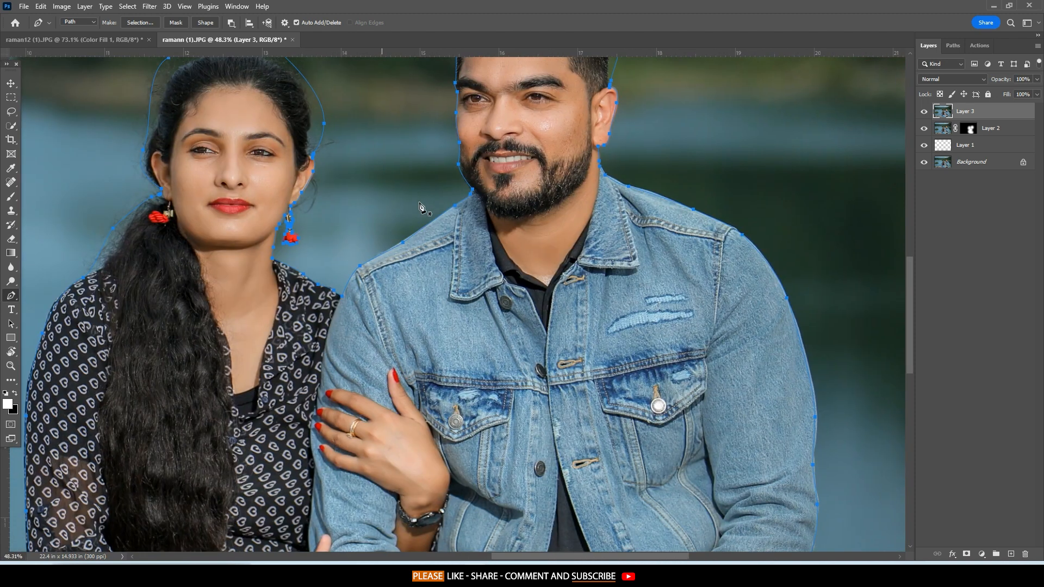
Convert the closed path into a selection and correct its inversion so only the couple is selected.
{"action": "right_click", "coordinate": [418, 197]}
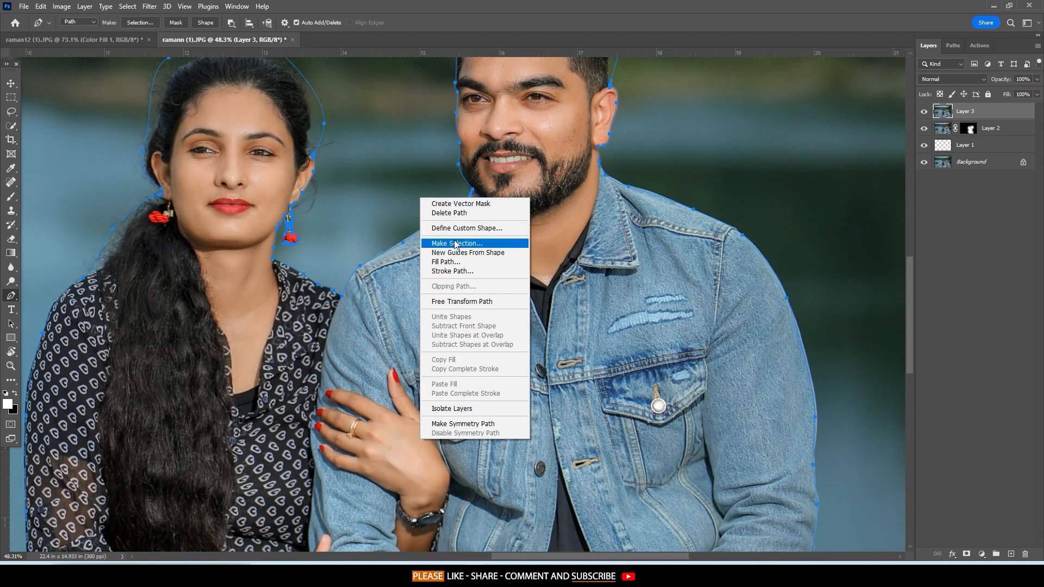
{"action": "left_click", "coordinate": [445, 241]}
{"action": "left_click", "coordinate": [577, 152]}
{"action": "scroll", "coordinate": [384, 195], "scroll_direction": "down", "scroll_amount": 5}
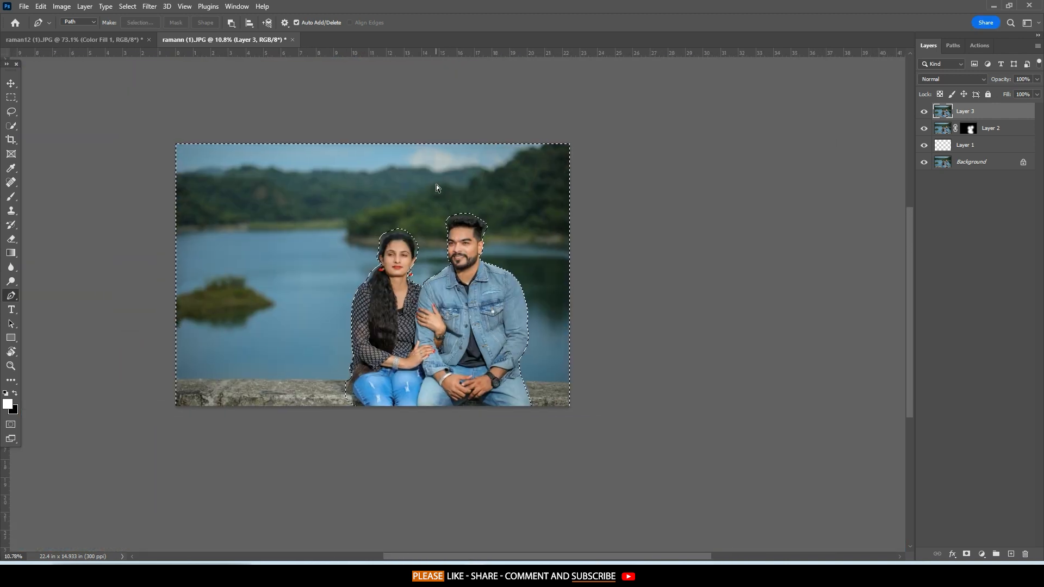
{"action": "key", "text": "ctrl+i"}
{"action": "key", "text": "ctrl+z"}
{"action": "key", "text": "ctrl+z"}
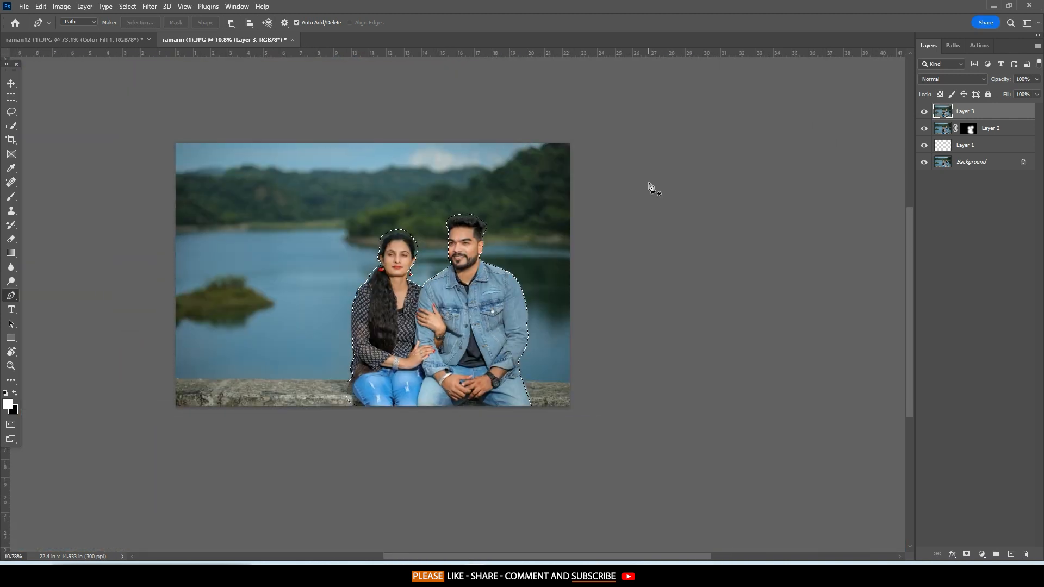
Open the selection in Select and Mask and refine the edge of the hair around the woman's head.
{"action": "left_click", "coordinate": [127, 6]}
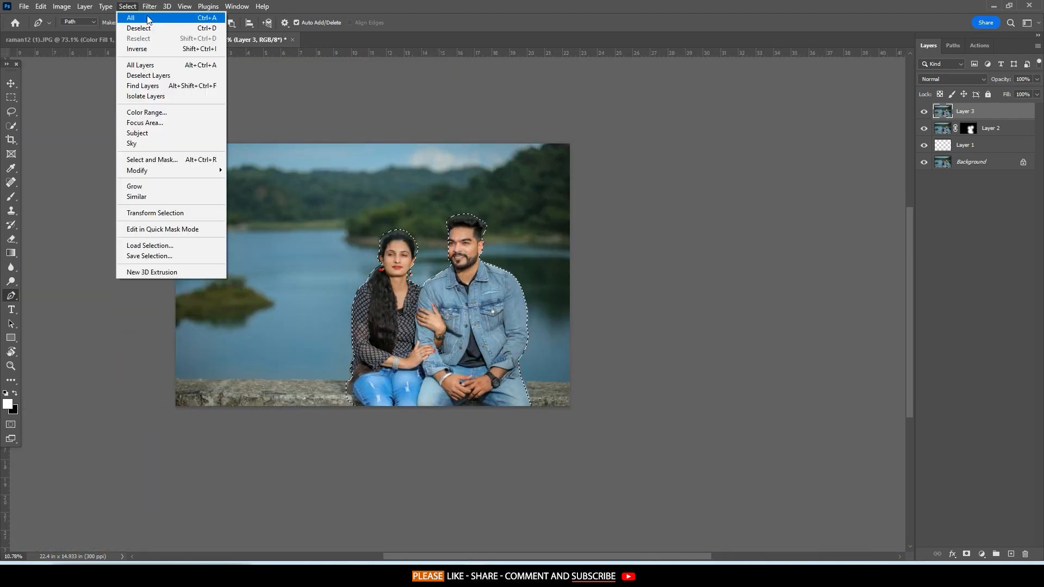
{"action": "left_click", "coordinate": [163, 160]}
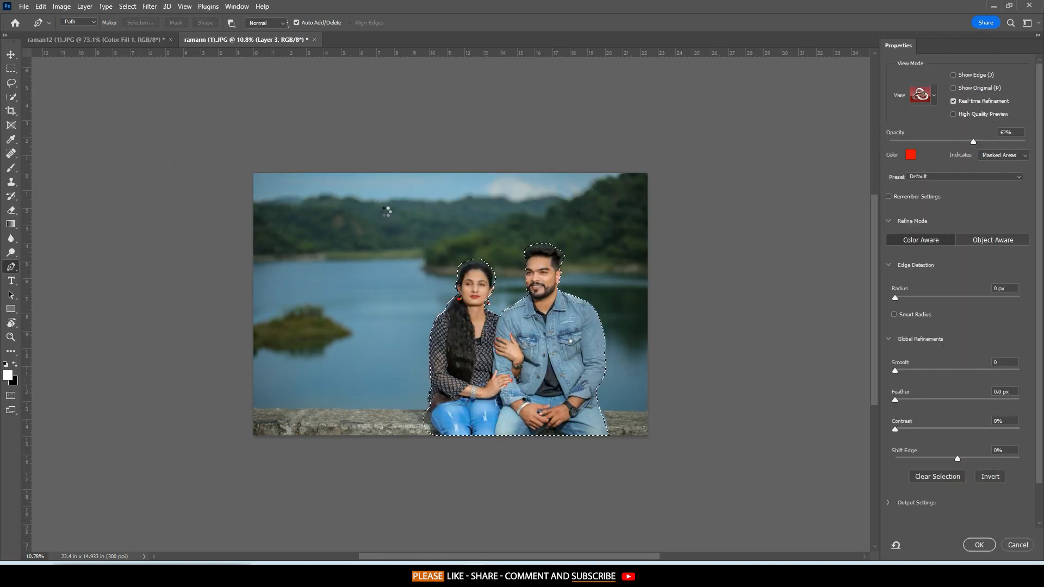
{"action": "scroll", "coordinate": [562, 333], "scroll_direction": "up", "scroll_amount": 5}
{"action": "left_click_drag", "start_coordinate": [566, 333], "coordinate": [567, 333]}
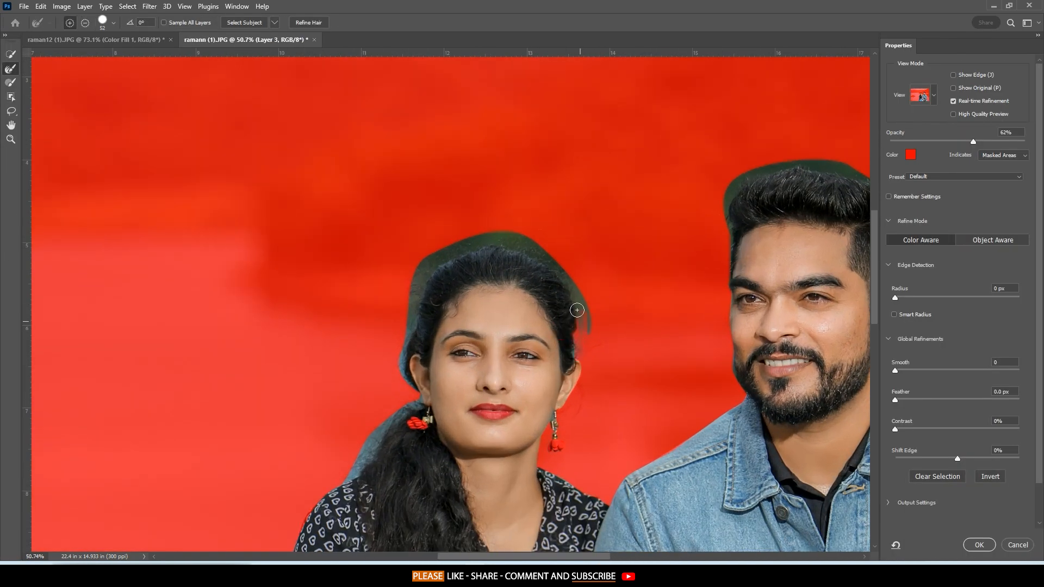
{"action": "mouse_move", "coordinate": [563, 273]}
{"action": "left_mouse_down"}
{"action": "mouse_move", "coordinate": [473, 239]}
{"action": "mouse_move", "coordinate": [521, 241]}
{"action": "mouse_move", "coordinate": [429, 261]}
{"action": "left_mouse_up"}
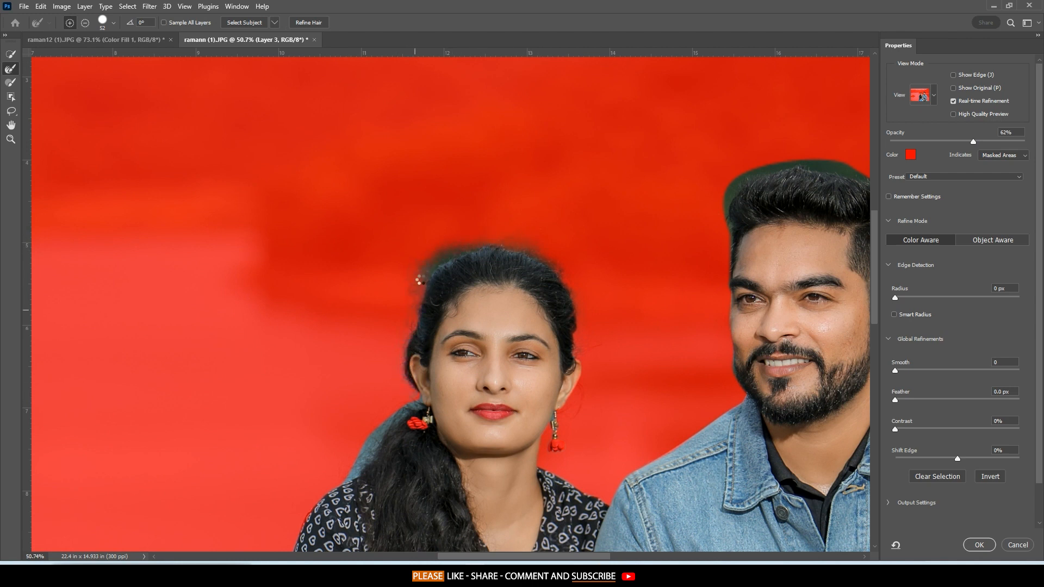
Refine the selection edge around the man's hair and along the side of his beard.
{"action": "mouse_move", "coordinate": [518, 241]}
{"action": "left_mouse_down"}
{"action": "mouse_move", "coordinate": [317, 286]}
{"action": "mouse_move", "coordinate": [435, 234]}
{"action": "mouse_move", "coordinate": [497, 235]}
{"action": "mouse_move", "coordinate": [512, 251]}
{"action": "left_mouse_up"}
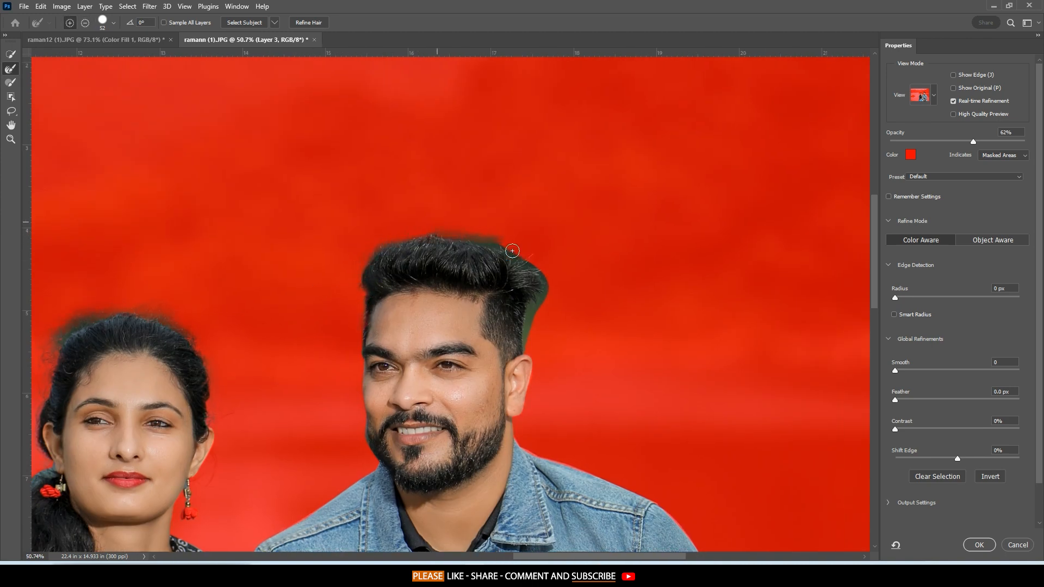
{"action": "left_click_drag", "start_coordinate": [540, 287], "coordinate": [523, 339]}
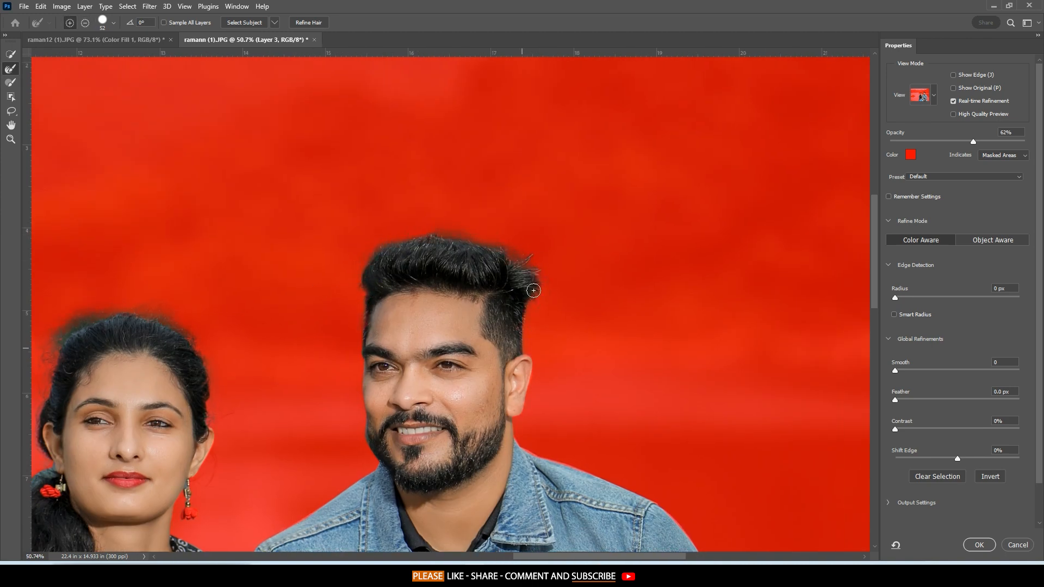
{"action": "left_click_drag", "start_coordinate": [366, 434], "coordinate": [343, 293]}
{"action": "scroll", "coordinate": [345, 288], "scroll_direction": "up", "scroll_amount": 4}
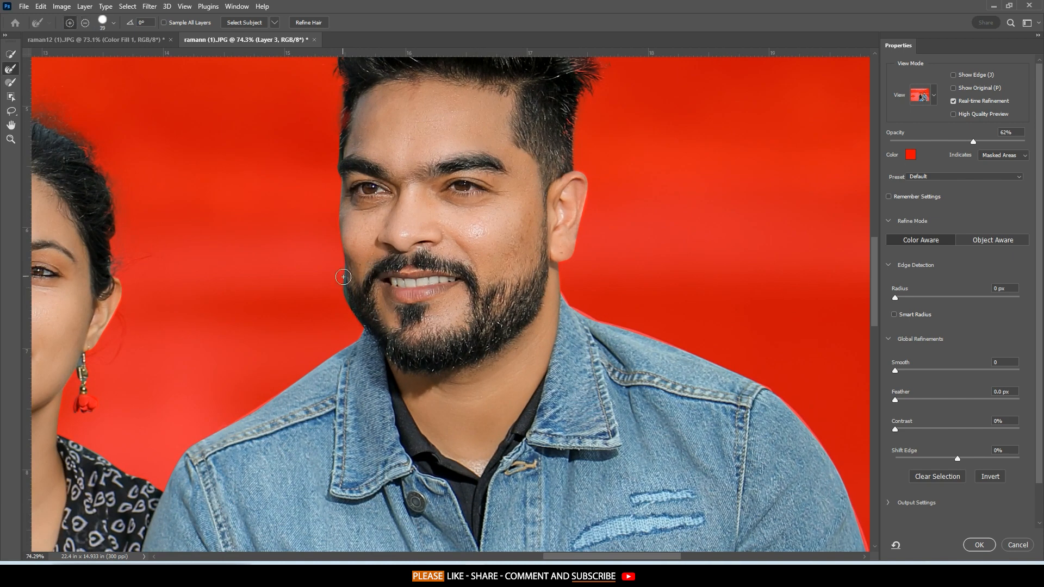
Refine the edge of the woman's hair beside her ear and along her ponytail, and apply the refined selection.
{"action": "left_click_drag", "start_coordinate": [121, 321], "coordinate": [298, 289]}
{"action": "left_click_drag", "start_coordinate": [47, 245], "coordinate": [364, 243]}
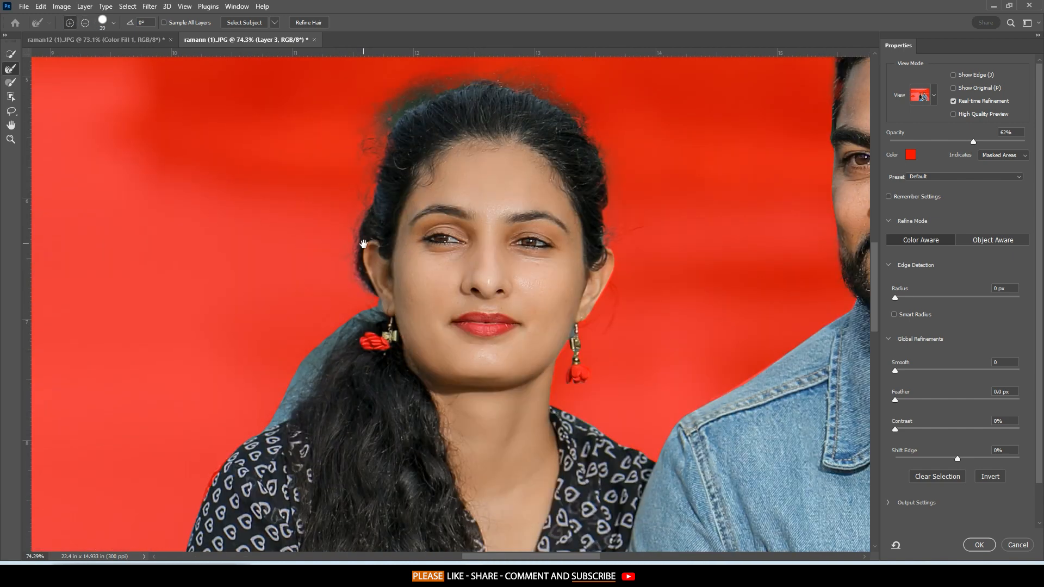
{"action": "scroll", "coordinate": [363, 244], "scroll_direction": "up", "scroll_amount": 3}
{"action": "left_click_drag", "start_coordinate": [363, 321], "coordinate": [365, 321]}
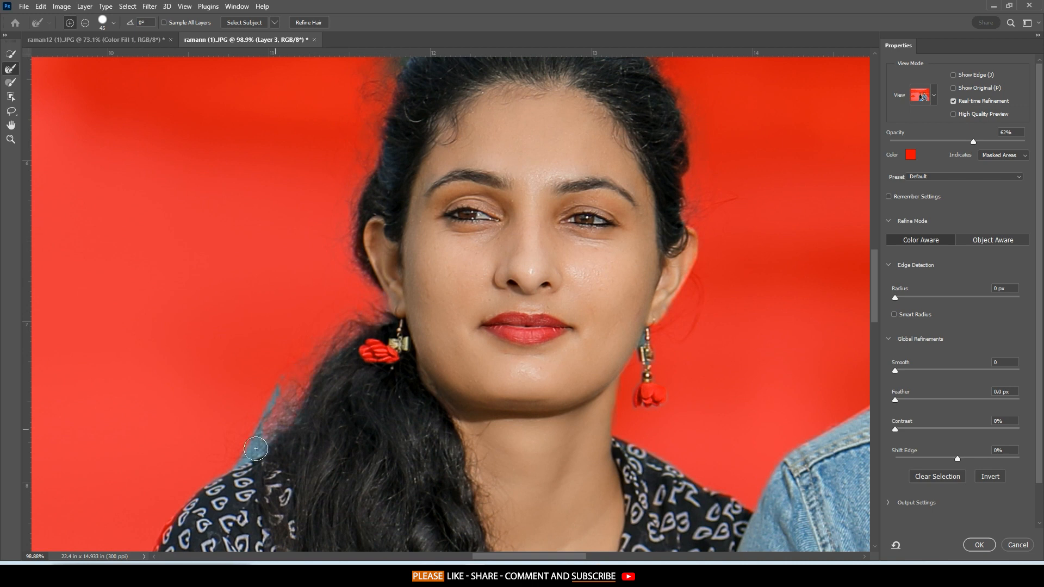
{"action": "scroll", "coordinate": [512, 248], "scroll_direction": "down", "scroll_amount": 10}
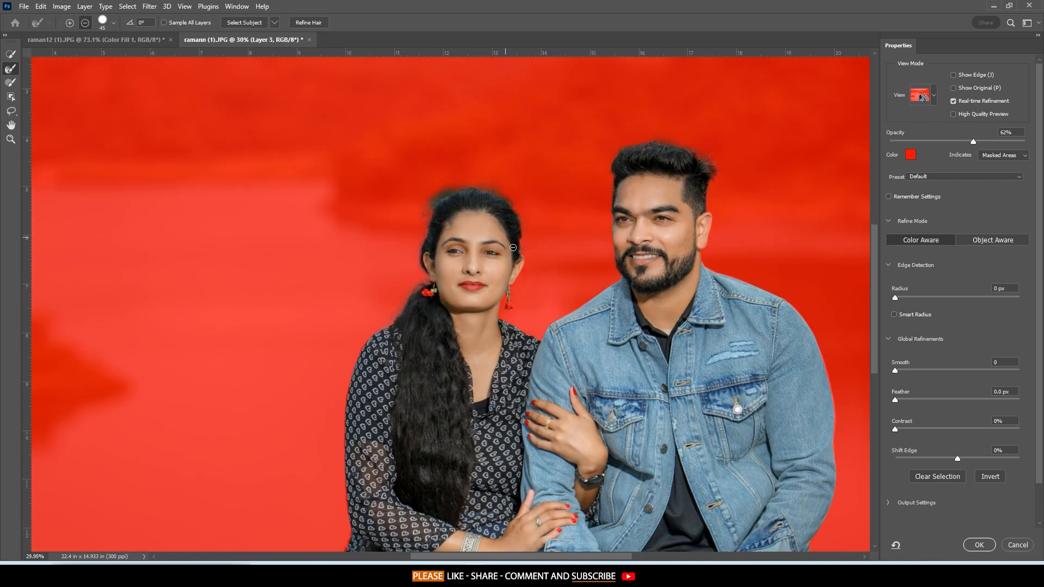
{"action": "key", "text": "Return"}
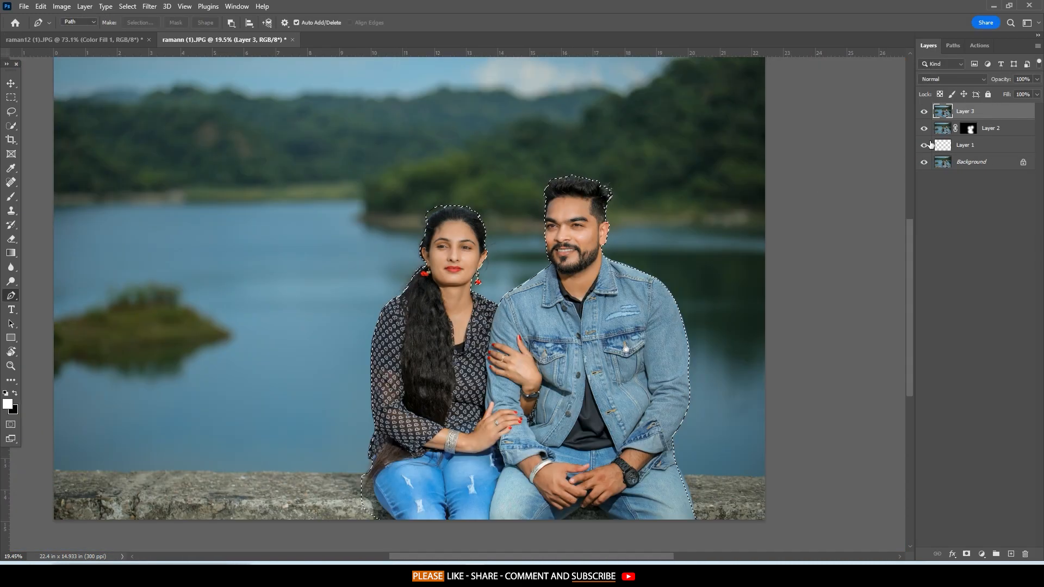
Mask Layer 3 with the selection and copy the masked couple into the raman12 document.
{"action": "left_click", "coordinate": [966, 554]}
{"action": "left_click_drag", "start_coordinate": [1017, 116], "coordinate": [464, 281]}
{"action": "scroll", "coordinate": [349, 154], "scroll_direction": "down", "scroll_amount": 7}
Transform the pasted couple's layer and position it on the red background above the motorcycle.
{"action": "key", "text": "ctrl+t"}
{"action": "left_click_drag", "start_coordinate": [590, 288], "coordinate": [421, 235]}
{"action": "scroll", "coordinate": [419, 239], "scroll_direction": "down", "scroll_amount": 5}
{"action": "left_click_drag", "start_coordinate": [415, 281], "coordinate": [427, 260]}
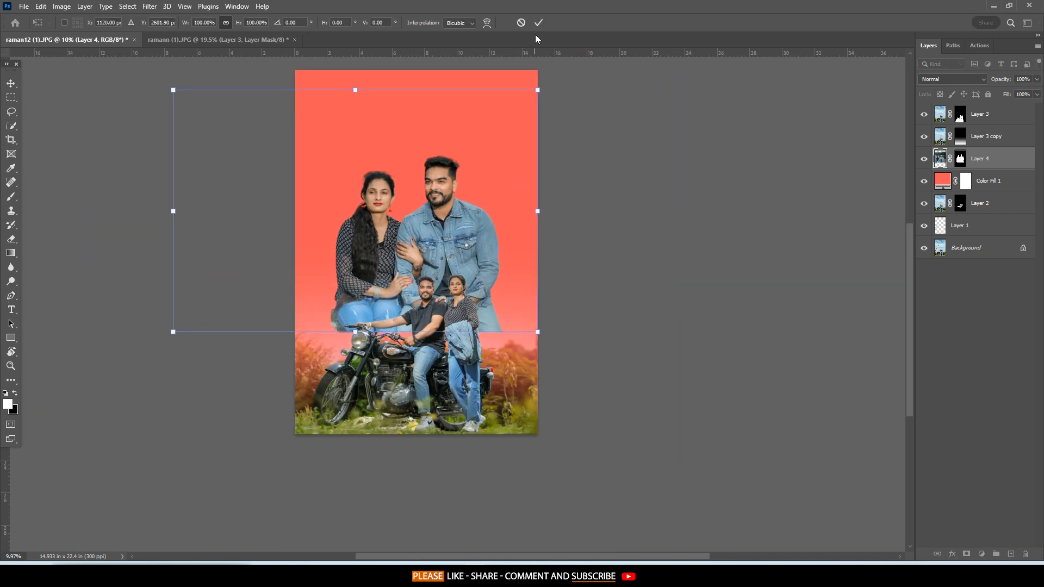
{"action": "left_click", "coordinate": [538, 23]}
Crop the canvas to a 20 by 30 ratio.
{"action": "left_click_drag", "start_coordinate": [190, 199], "coordinate": [158, 230]}
{"action": "left_click", "coordinate": [11, 140]}
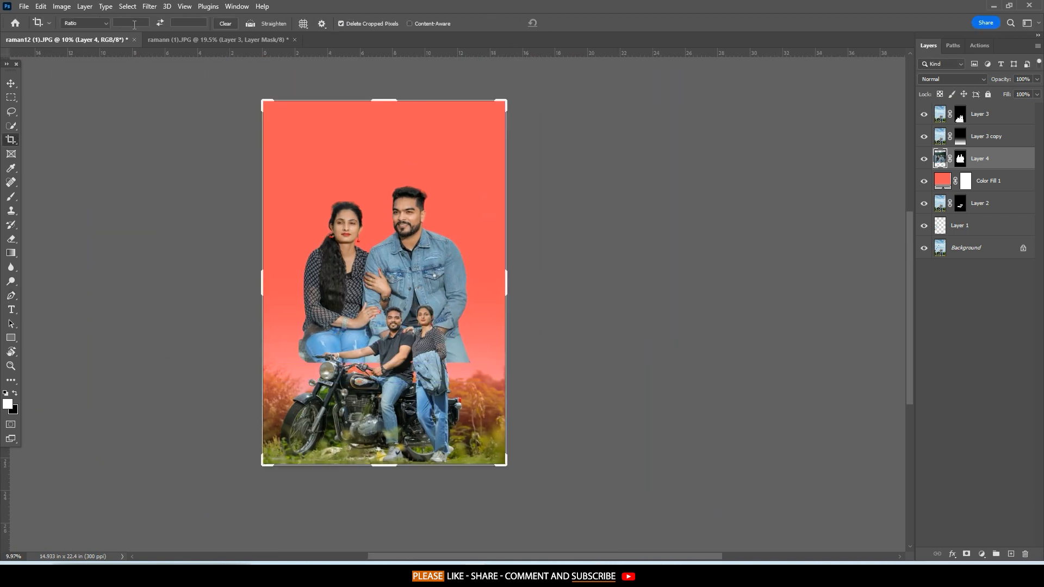
{"action": "type", "text": "20"}
{"action": "left_click", "coordinate": [189, 22]}
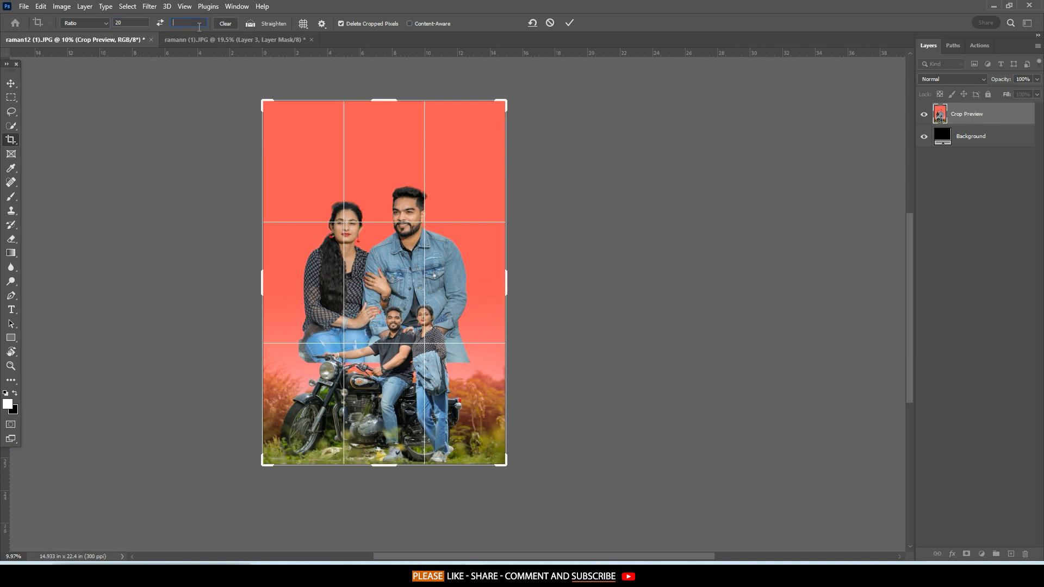
{"action": "type", "text": "30"}
{"action": "left_click", "coordinate": [10, 80]}
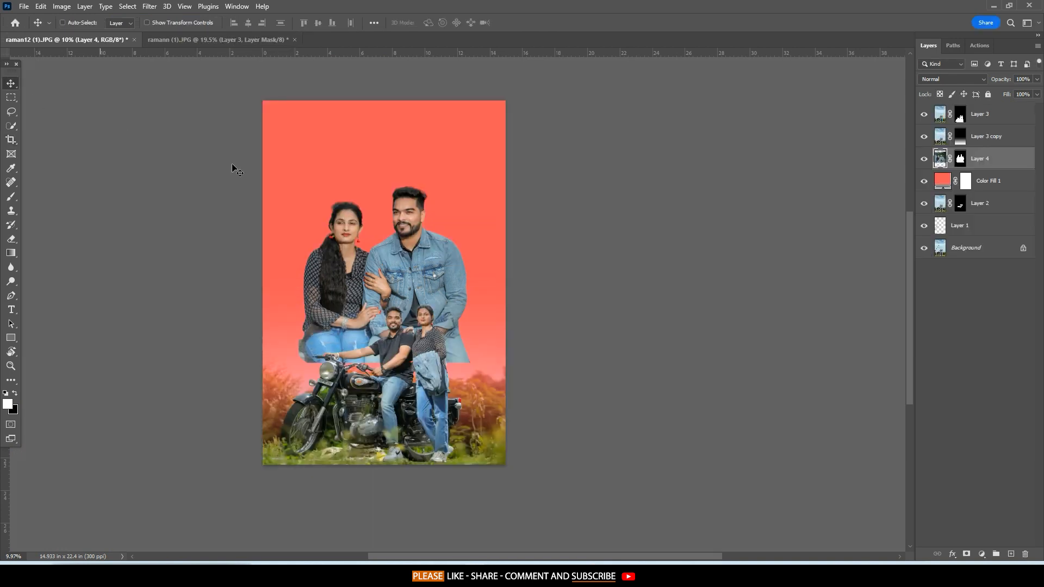
Enlarge the couple's portrait layer to 190% and position it across the poster behind the motorcycle.
{"action": "key", "text": "ctrl+t"}
{"action": "left_click_drag", "start_coordinate": [483, 266], "coordinate": [490, 175]}
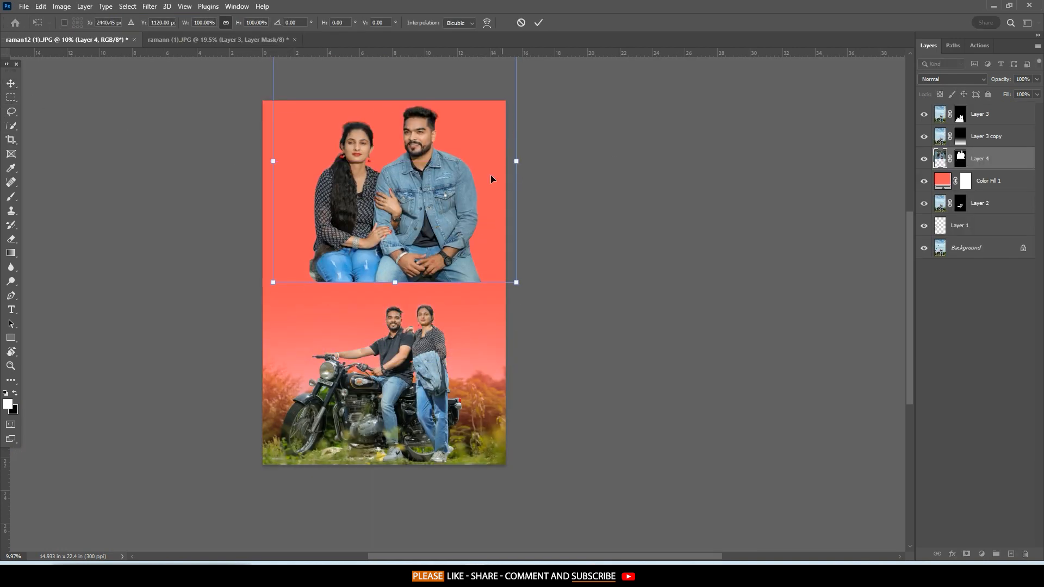
{"action": "left_click_drag", "start_coordinate": [394, 287], "coordinate": [403, 473]}
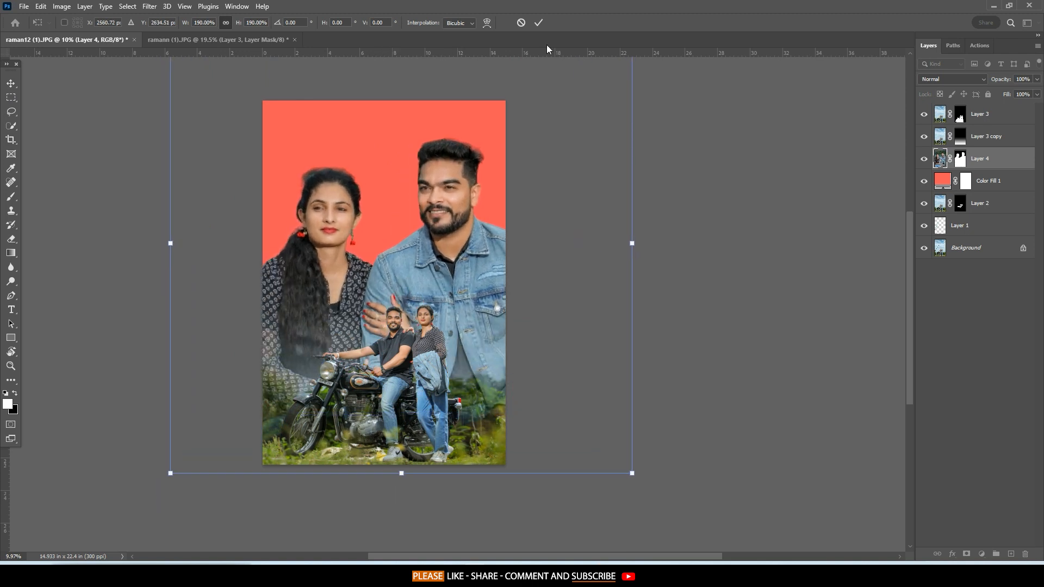
{"action": "left_click", "coordinate": [538, 23]}
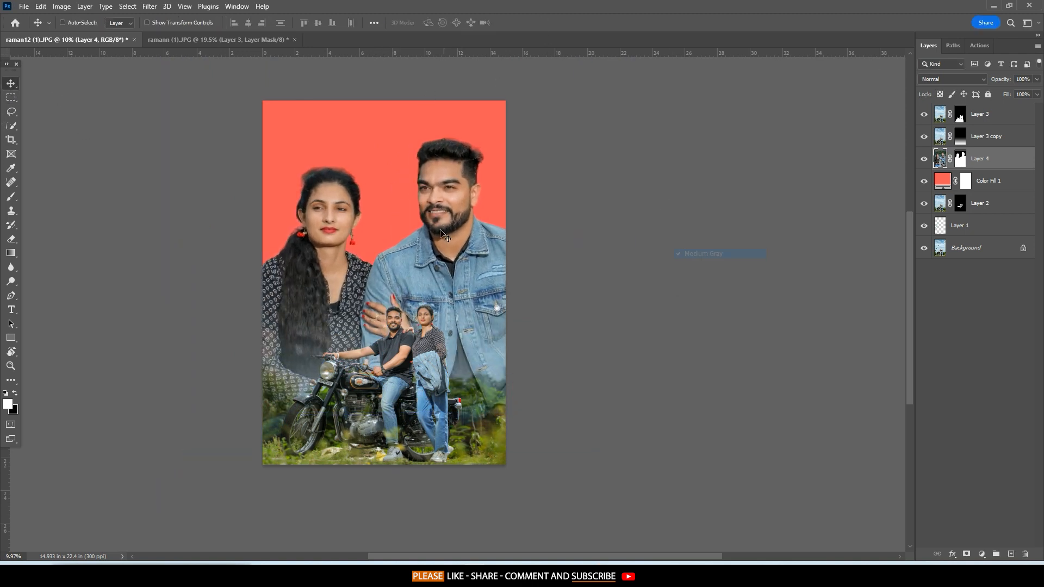
{"action": "left_click_drag", "start_coordinate": [493, 217], "coordinate": [489, 218]}
Group the portrait layer, add a black mask to the group, and reveal the couple's faces with a 5000 px soft white brush.
{"action": "key", "text": "ctrl+g"}
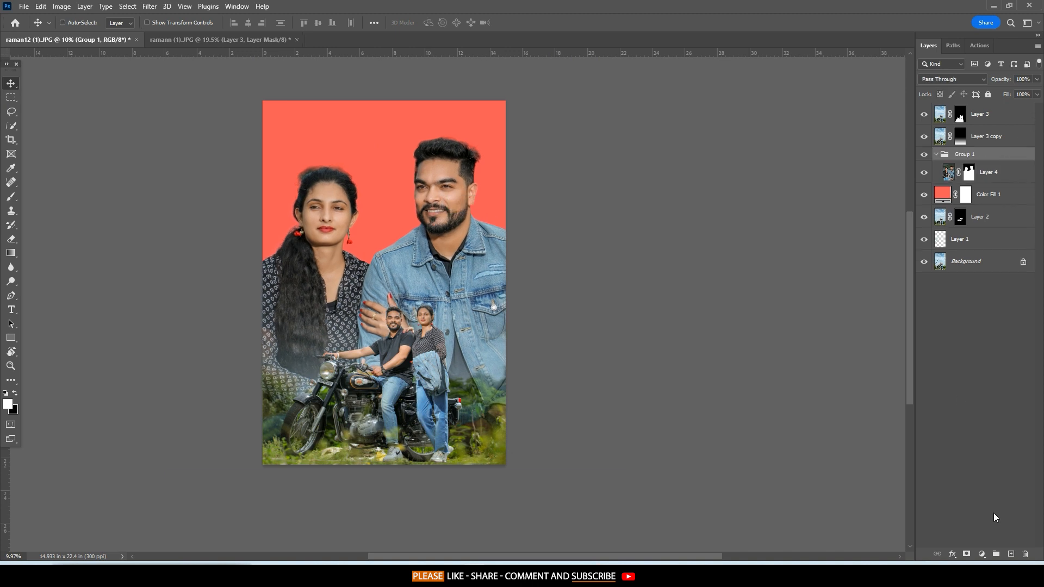
{"action": "left_click", "coordinate": [967, 553], "text": "alt"}
{"action": "key", "text": "b"}
{"action": "left_click_drag", "start_coordinate": [374, 156], "coordinate": [517, 156]}
{"action": "left_click", "coordinate": [379, 205]}
{"action": "key", "text": "x"}
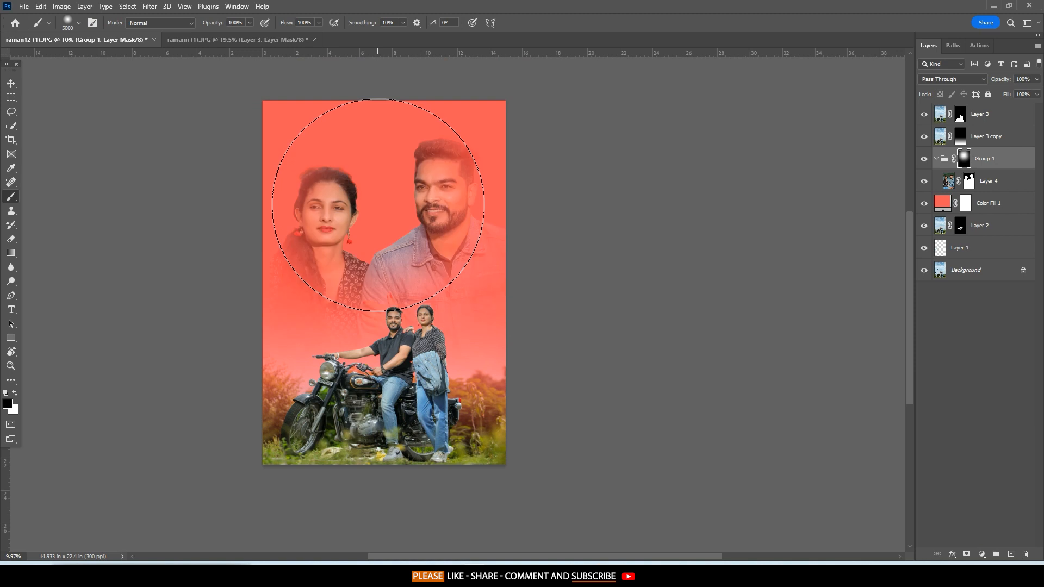
Switch the colour of the area around the canvas to light gray.
{"action": "right_click", "coordinate": [694, 205]}
{"action": "left_click", "coordinate": [711, 229]}
{"action": "left_click", "coordinate": [7, 87]}
{"action": "scroll", "coordinate": [360, 225], "scroll_direction": "up", "scroll_amount": 1}
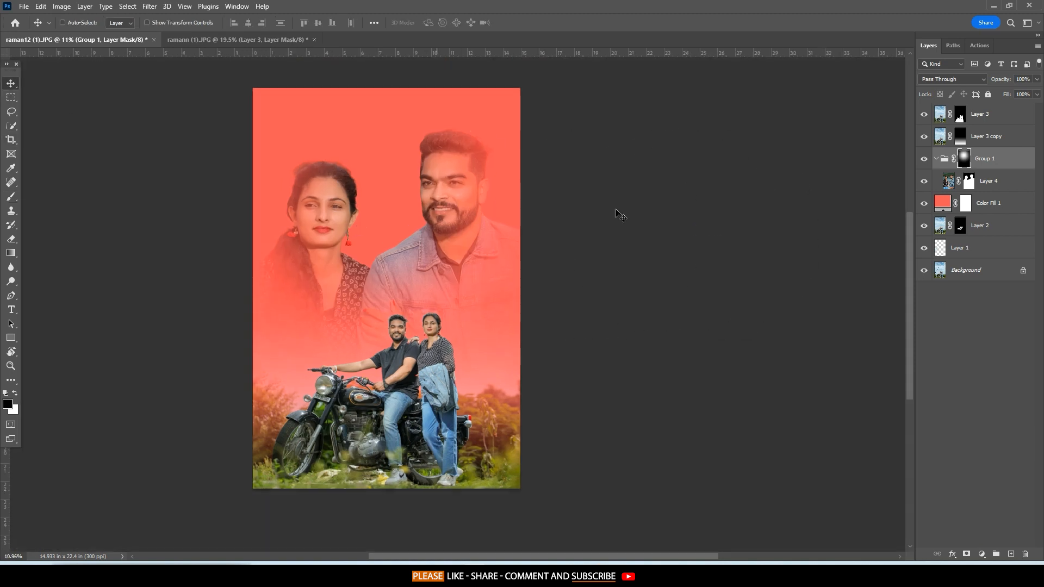
{"action": "right_click", "coordinate": [646, 211]}
{"action": "left_click", "coordinate": [666, 254]}
{"action": "scroll", "coordinate": [374, 166], "scroll_direction": "up", "scroll_amount": 2}
Paint white on Group 1's mask with a soft 2708 px brush to reveal more of the couple's faces and upper bodies.
{"action": "key", "text": "b"}
{"action": "left_click_drag", "start_coordinate": [466, 201], "coordinate": [300, 217]}
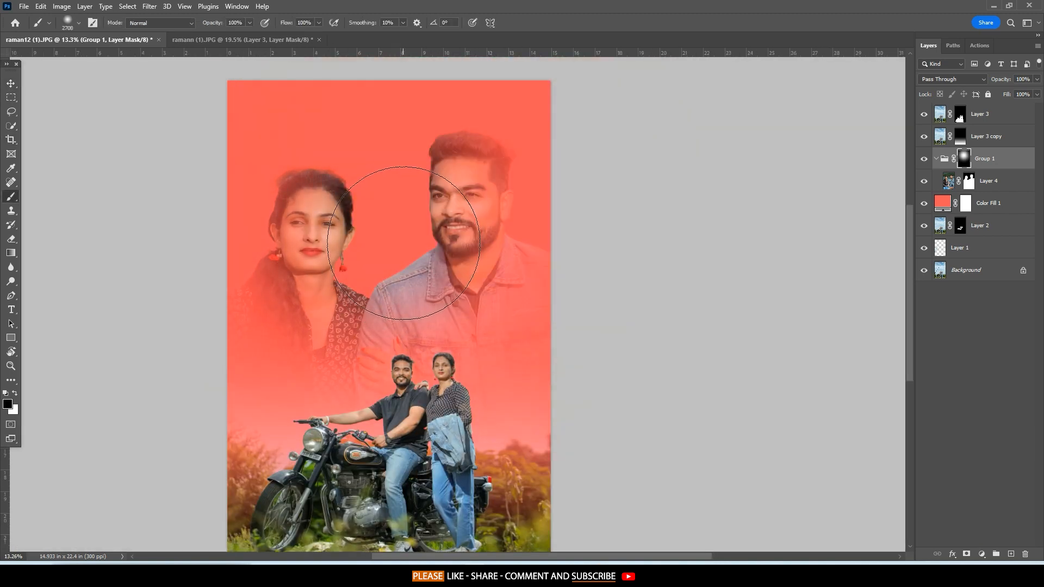
{"action": "left_click", "coordinate": [401, 246]}
{"action": "key", "text": "ctrl+z"}
{"action": "key", "text": "x"}
{"action": "left_click", "coordinate": [413, 248]}
{"action": "left_click", "coordinate": [353, 277]}
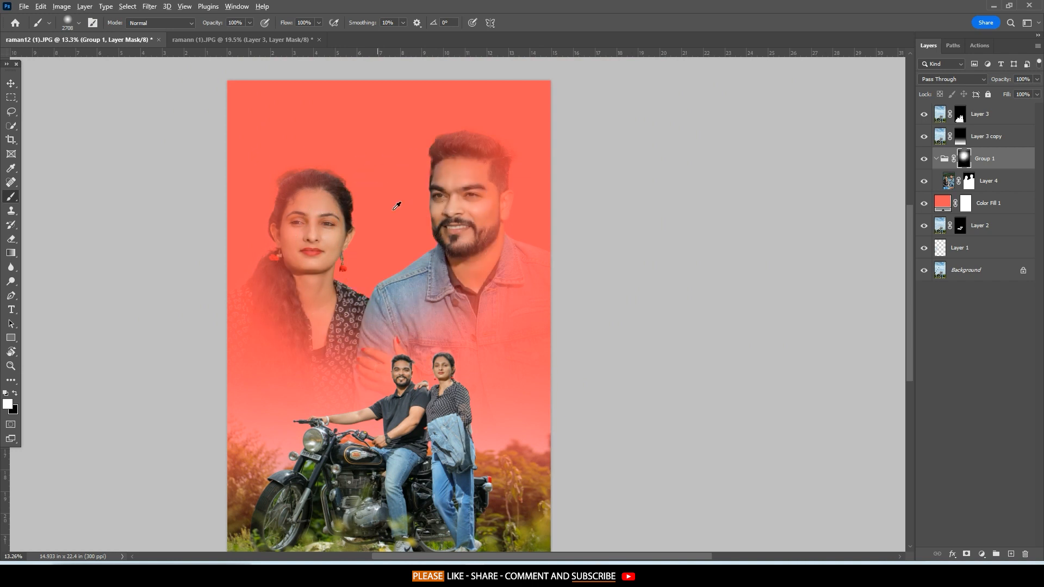
Examine the blended composition at several zoom levels against dark and medium gray canvas surroundings.
{"action": "scroll", "coordinate": [400, 202], "scroll_direction": "down", "scroll_amount": 3}
{"action": "right_click", "coordinate": [631, 250]}
{"action": "left_click", "coordinate": [650, 274]}
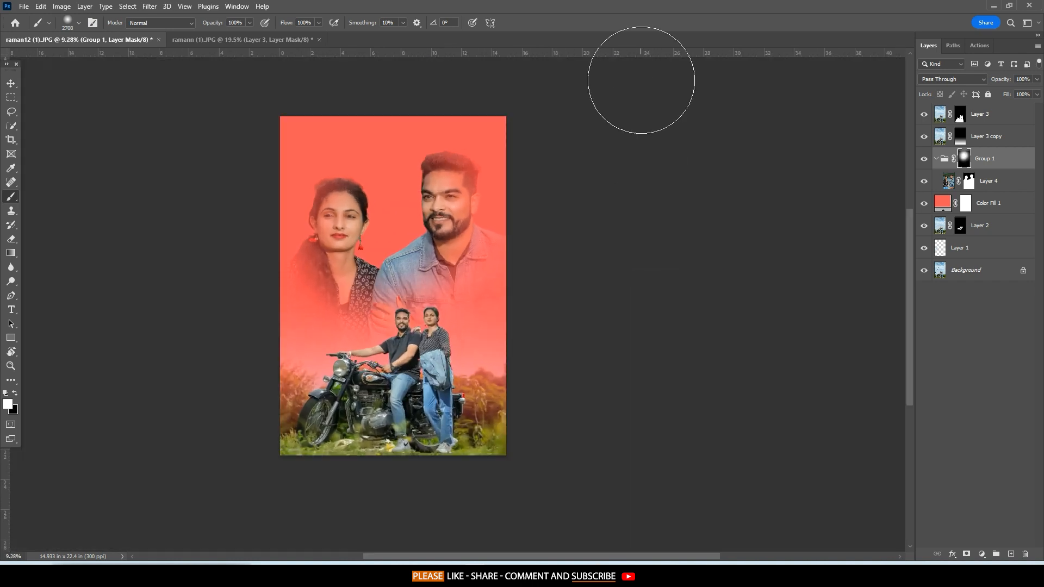
{"action": "scroll", "coordinate": [641, 80], "scroll_direction": "up", "scroll_amount": 3}
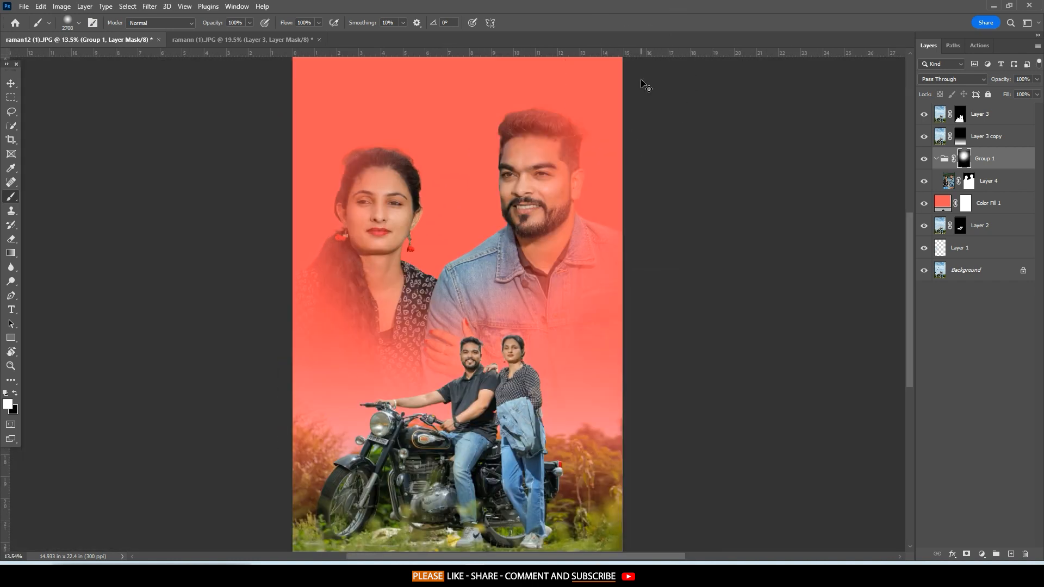
{"action": "scroll", "coordinate": [643, 83], "scroll_direction": "down", "scroll_amount": 1}
{"action": "scroll", "coordinate": [641, 80], "scroll_direction": "down", "scroll_amount": 1}
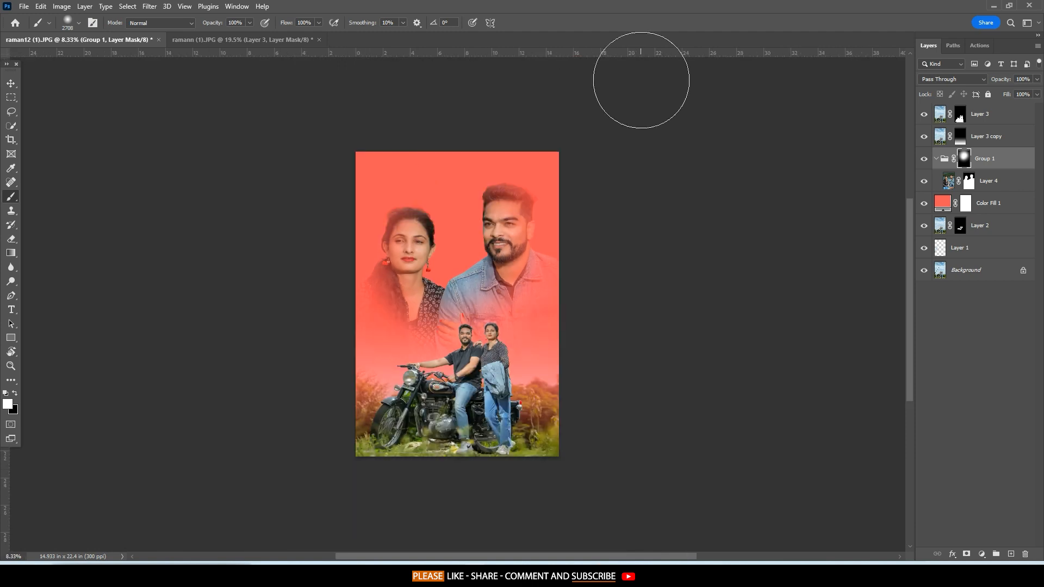
{"action": "scroll", "coordinate": [496, 206], "scroll_direction": "up", "scroll_amount": 2}
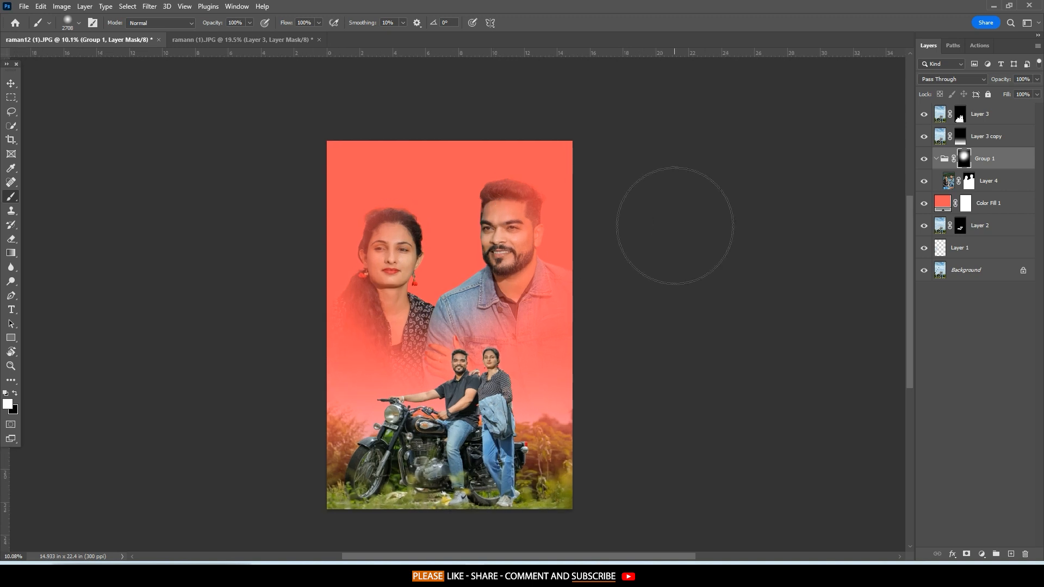
{"action": "right_click", "coordinate": [675, 226]}
{"action": "left_click", "coordinate": [693, 261]}
{"action": "left_click_drag", "start_coordinate": [692, 255], "coordinate": [658, 254]}
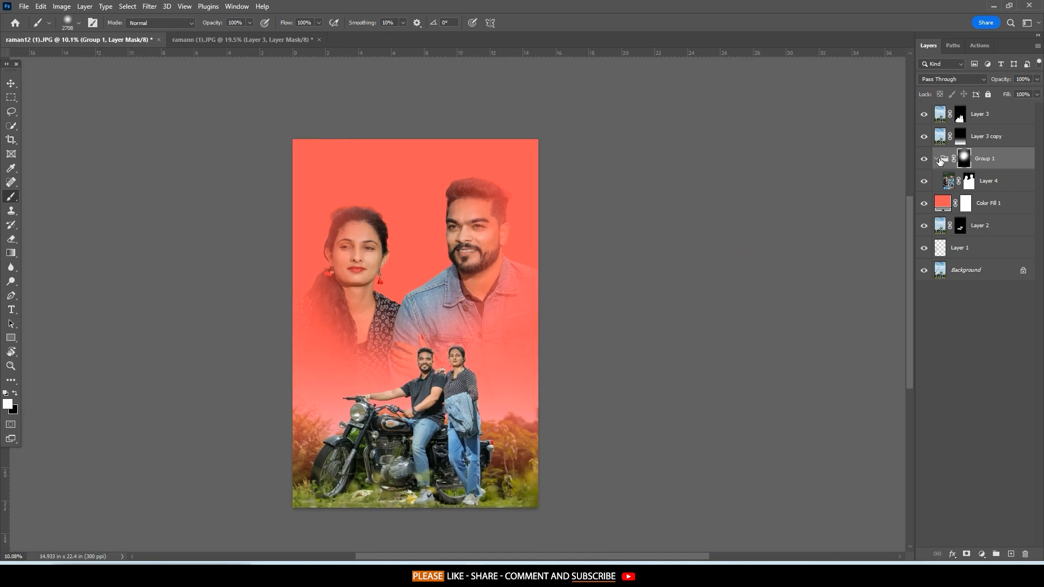
{"action": "left_click", "coordinate": [937, 158]}
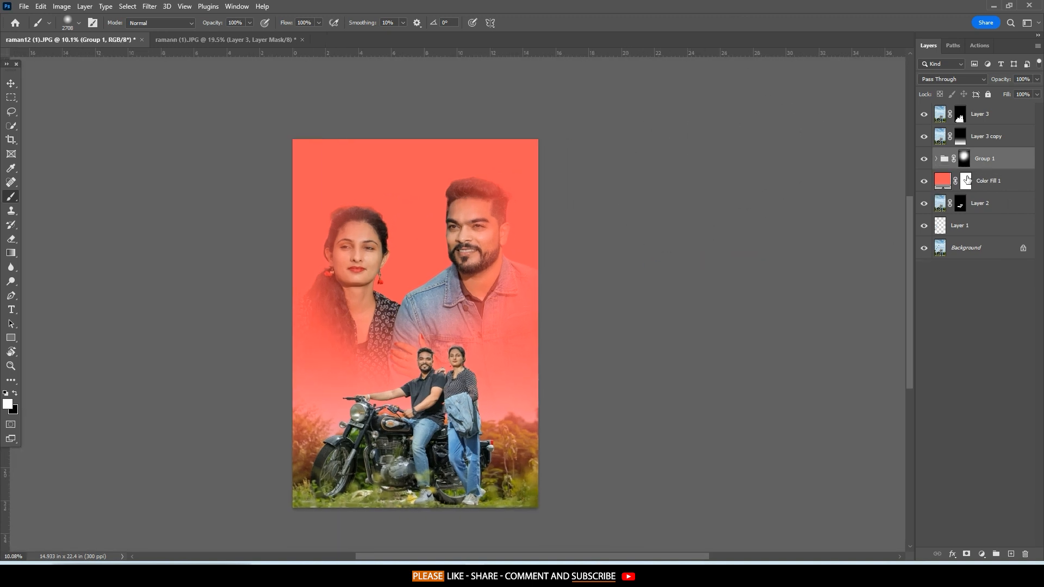
{"action": "double_click", "coordinate": [942, 181]}
{"action": "left_click", "coordinate": [395, 251]}
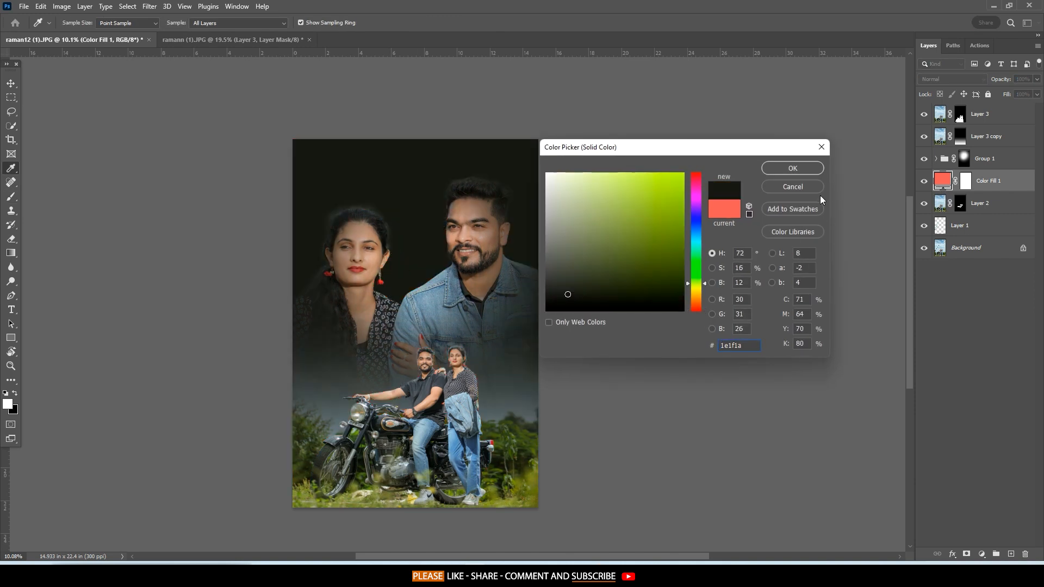
{"action": "left_click", "coordinate": [812, 188]}
Change the Color Fill 1 background to a muted blue sampled from the man's denim jacket.
{"action": "double_click", "coordinate": [942, 180]}
{"action": "left_click", "coordinate": [422, 300]}
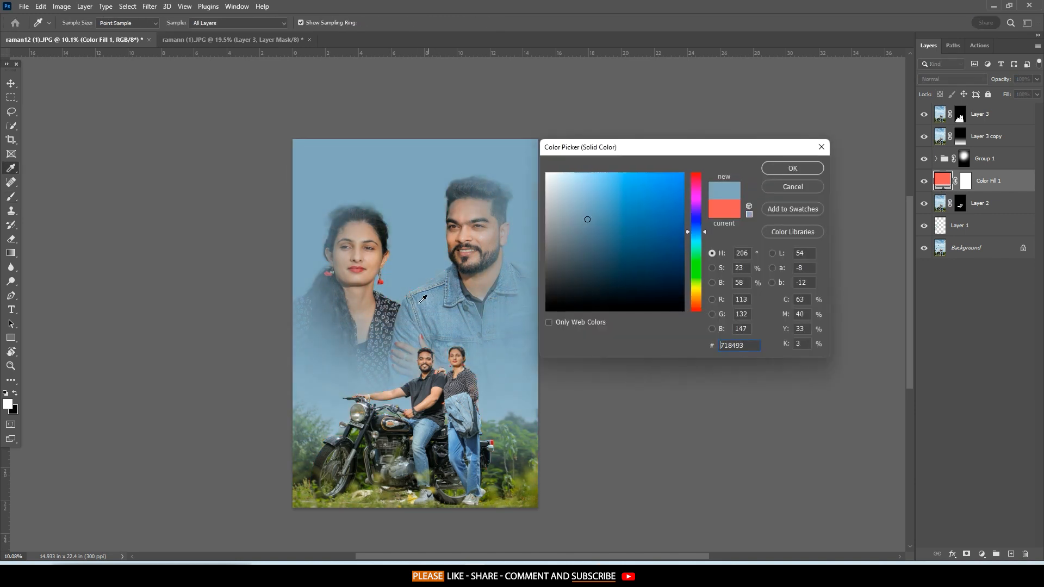
{"action": "left_click", "coordinate": [793, 168]}
Add a Color Lookup adjustment layer above Group 1 using the FuturisticBleak.3DL file.
{"action": "left_click", "coordinate": [994, 137]}
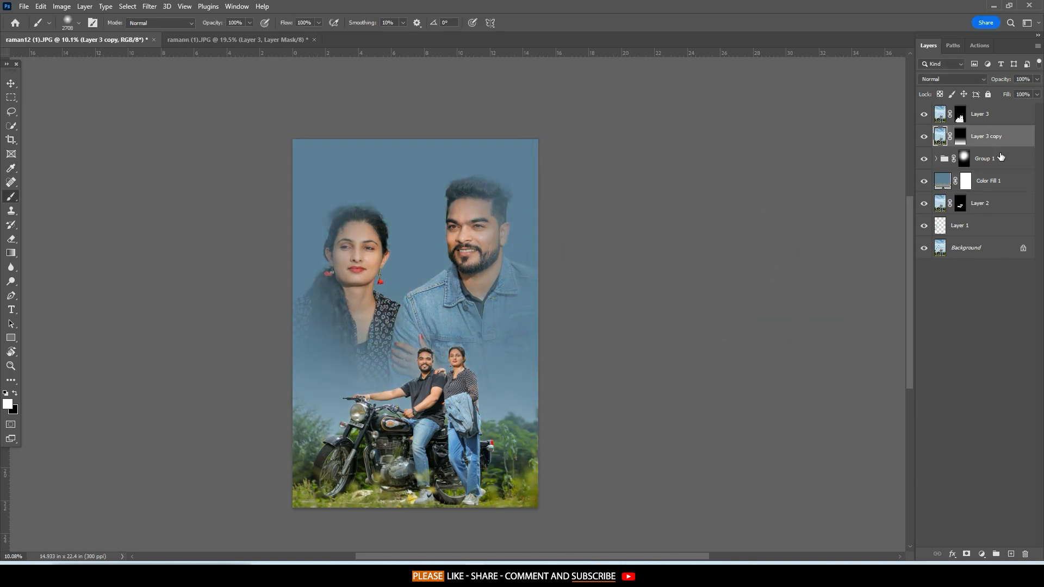
{"action": "left_click", "coordinate": [946, 162]}
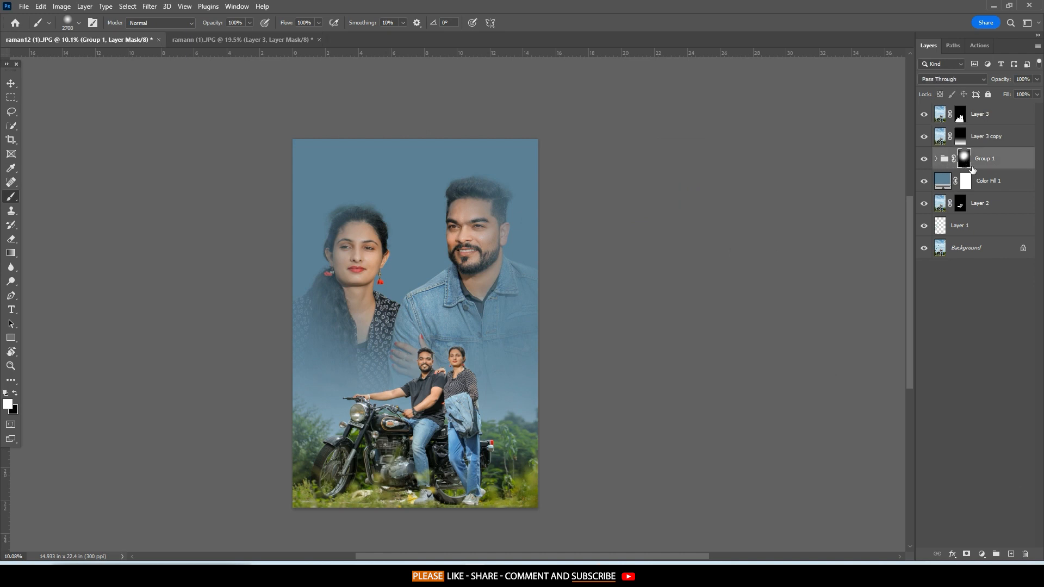
{"action": "left_click", "coordinate": [981, 553]}
{"action": "left_click", "coordinate": [981, 496]}
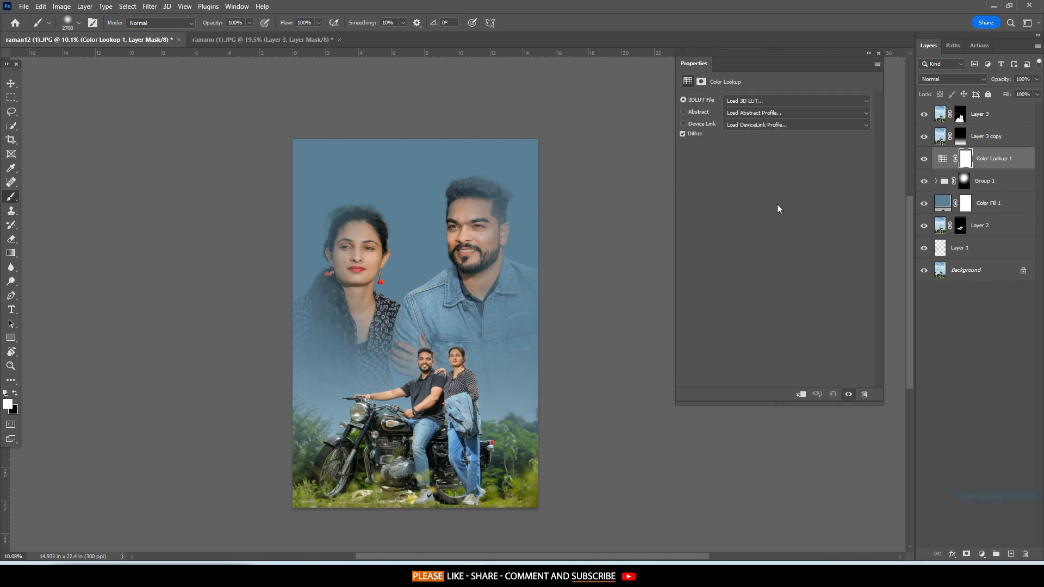
{"action": "left_click", "coordinate": [766, 102]}
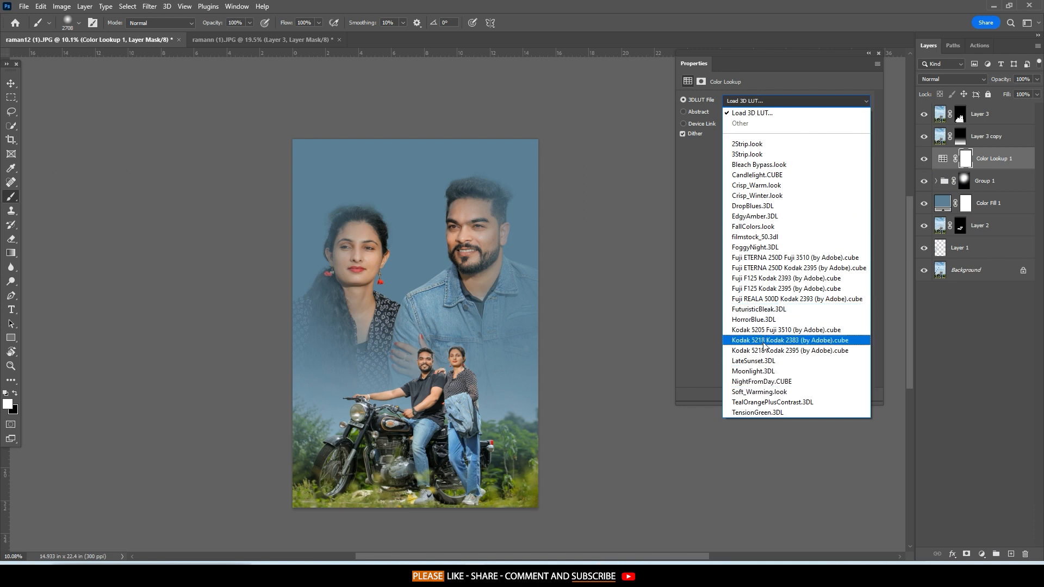
{"action": "left_click", "coordinate": [788, 309]}
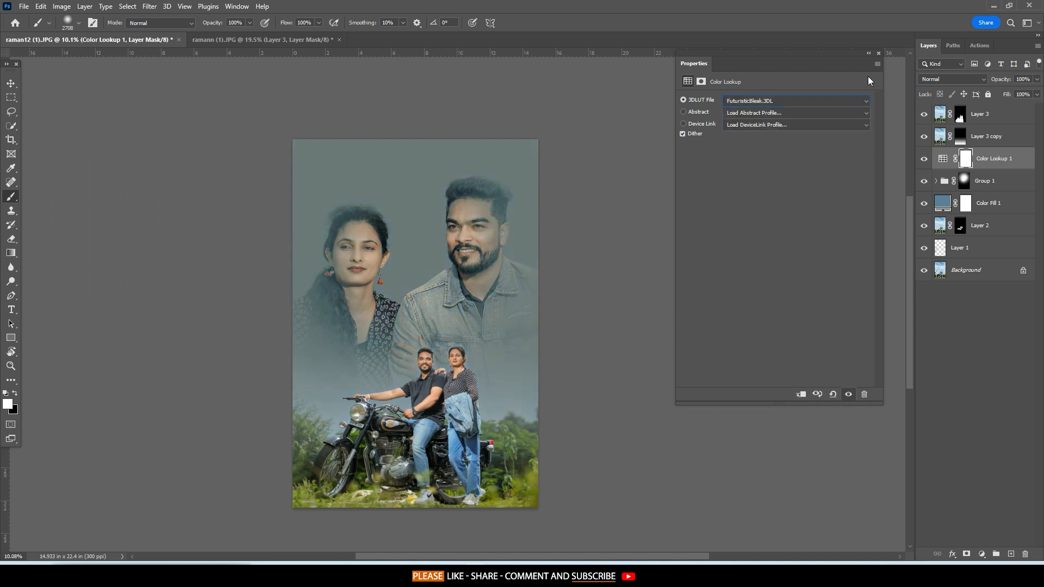
{"action": "left_click", "coordinate": [868, 53]}
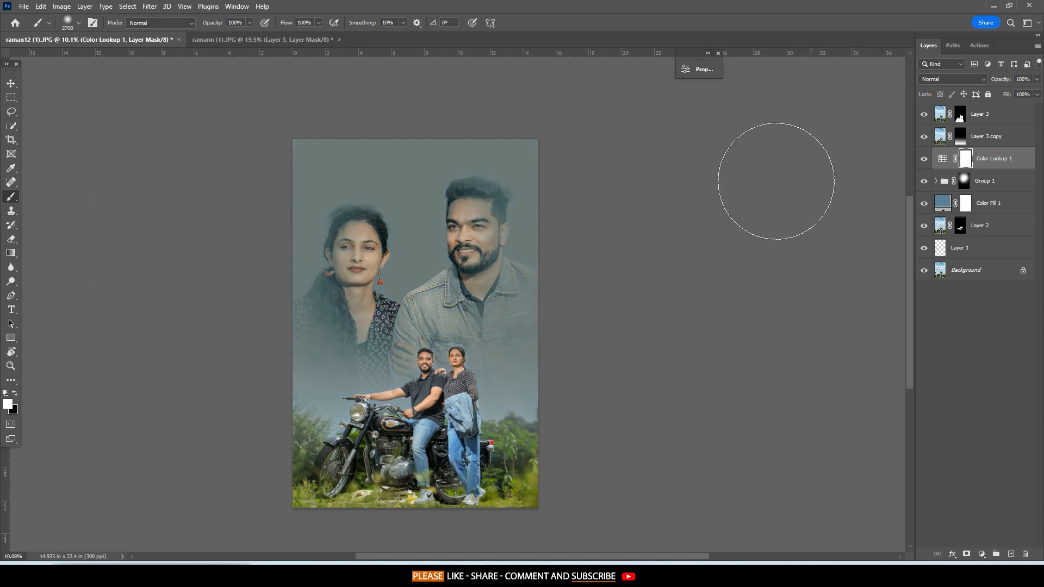
{"action": "left_click", "coordinate": [718, 53]}
Examine the toned poster against black and dark gray canvas surroundings.
{"action": "right_click", "coordinate": [709, 184]}
{"action": "left_click", "coordinate": [748, 238]}
{"action": "scroll", "coordinate": [4, 203], "scroll_direction": "up", "scroll_amount": 1}
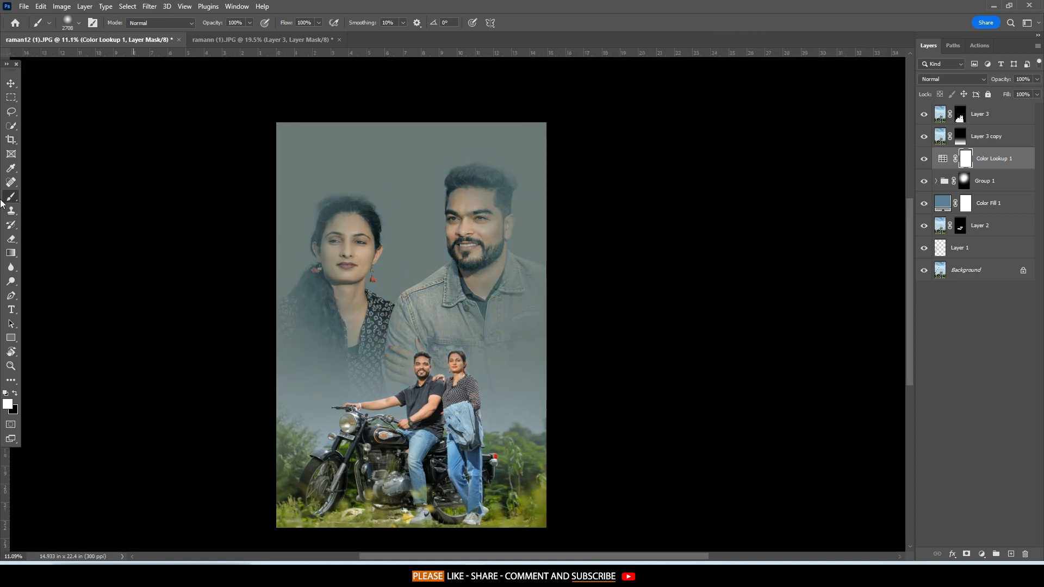
{"action": "left_click", "coordinate": [11, 84]}
{"action": "left_click_drag", "start_coordinate": [460, 228], "coordinate": [449, 222]}
{"action": "right_click", "coordinate": [642, 286]}
{"action": "left_click", "coordinate": [660, 329]}
{"action": "right_click", "coordinate": [667, 267]}
{"action": "left_click", "coordinate": [688, 292]}
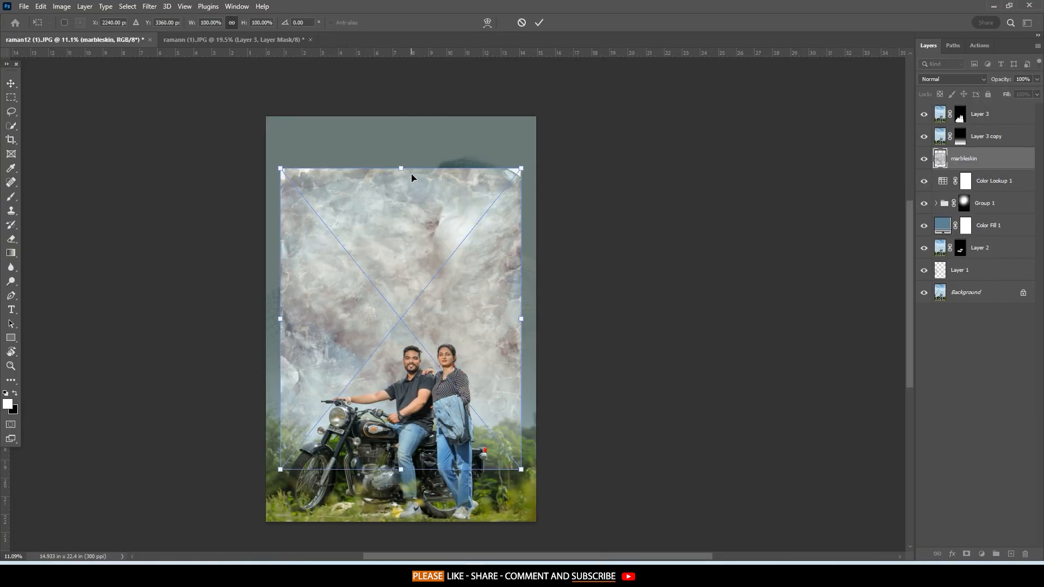
Enlarge the placed marbleskin texture to 135.94% to cover the poster and set its blend mode to Soft Light.
{"action": "left_click_drag", "start_coordinate": [413, 163], "coordinate": [413, 104]}
{"action": "left_click_drag", "start_coordinate": [401, 412], "coordinate": [401, 518]}
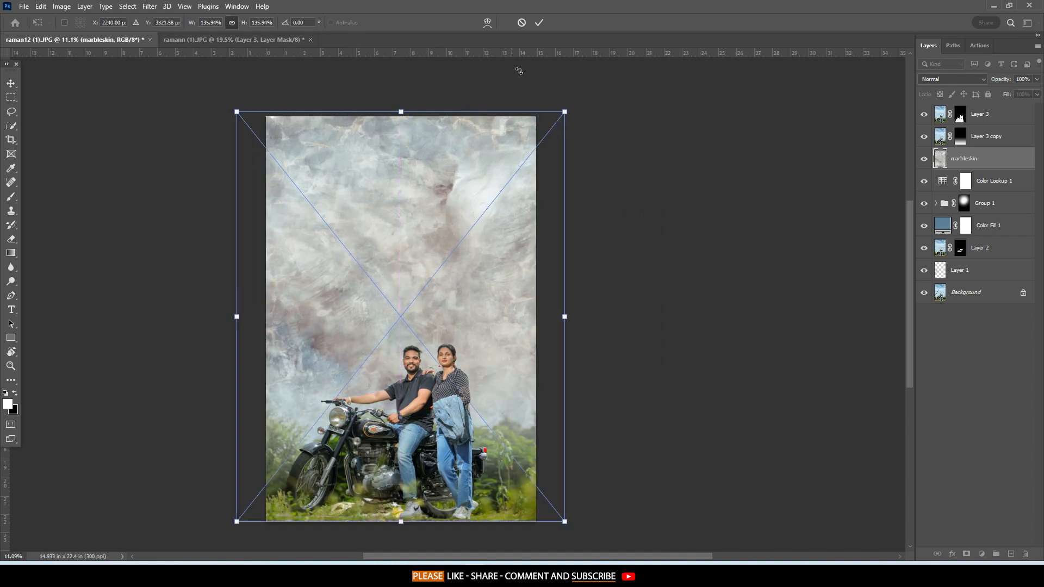
{"action": "left_click", "coordinate": [539, 23]}
{"action": "left_click", "coordinate": [932, 79]}
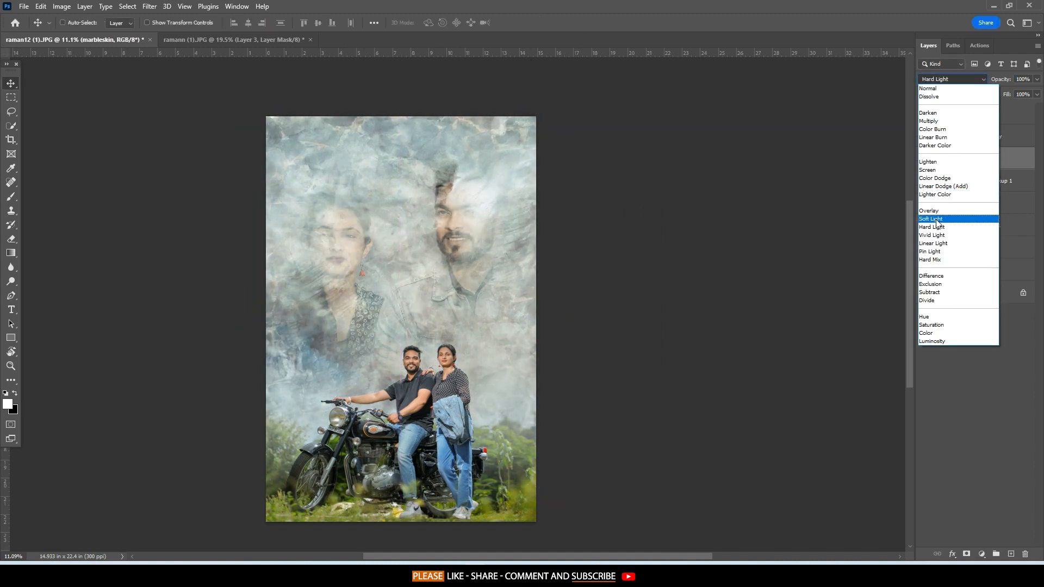
{"action": "left_click", "coordinate": [962, 213]}
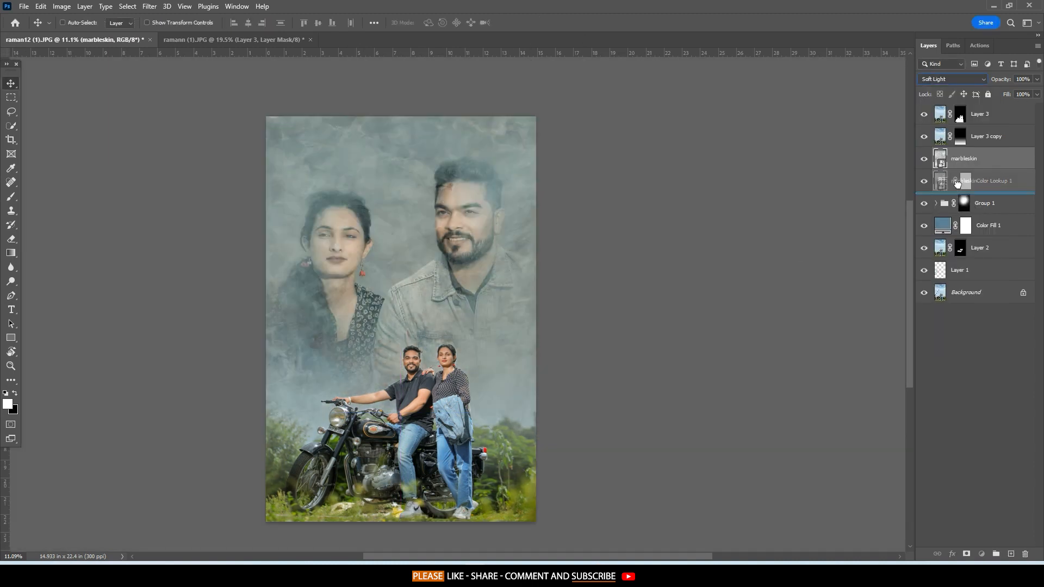
{"action": "right_click", "coordinate": [824, 212]}
{"action": "right_click", "coordinate": [700, 224]}
{"action": "left_click", "coordinate": [713, 248]}
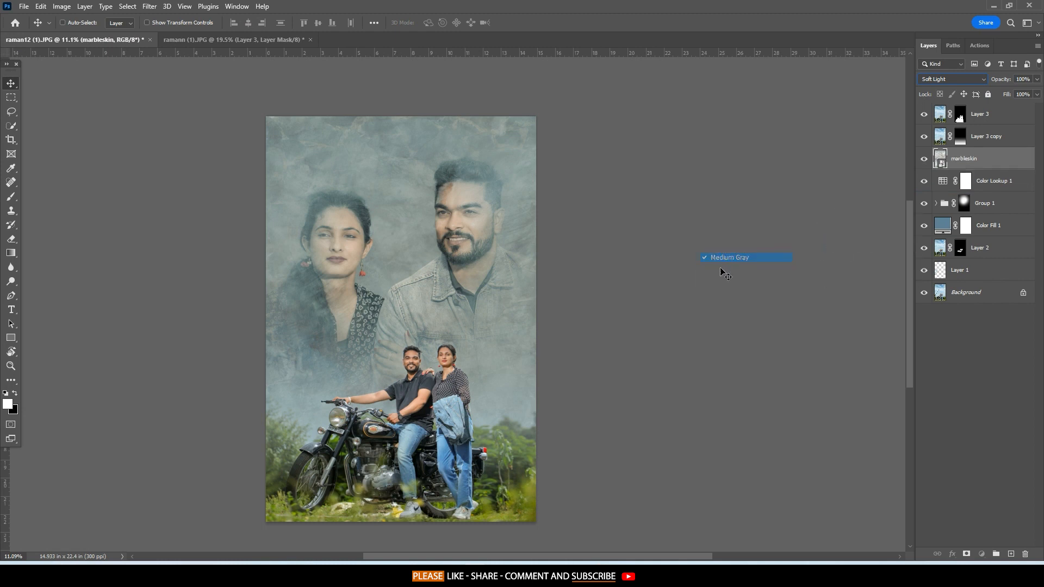
Mask the marbleskin layer and paint black at 27% flow to fade the texture over the man and woman in the portrait.
{"action": "left_click", "coordinate": [966, 554]}
{"action": "key", "text": "b"}
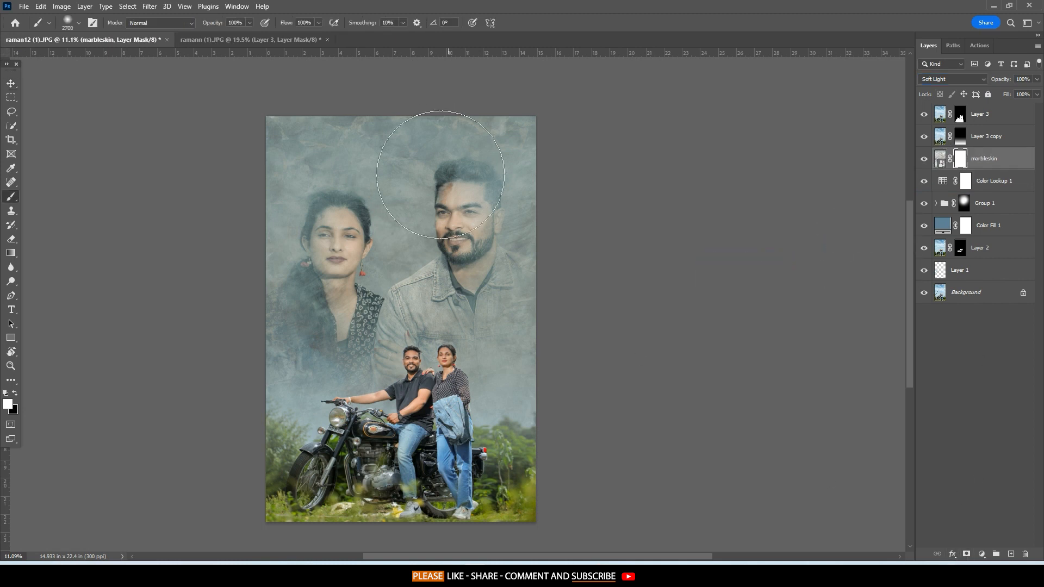
{"action": "key", "text": "x"}
{"action": "mouse_move", "coordinate": [457, 199]}
{"action": "left_mouse_down"}
{"action": "mouse_move", "coordinate": [462, 229]}
{"action": "mouse_move", "coordinate": [452, 282]}
{"action": "left_mouse_up"}
{"action": "left_click_drag", "start_coordinate": [466, 206], "coordinate": [461, 320]}
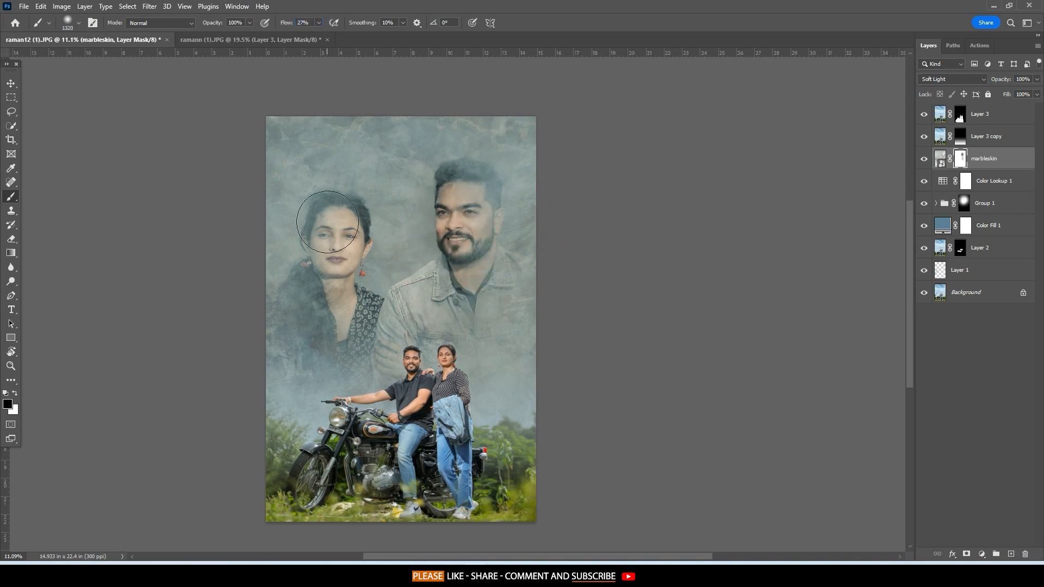
{"action": "left_click_drag", "start_coordinate": [328, 223], "coordinate": [349, 243]}
{"action": "mouse_move", "coordinate": [323, 368]}
{"action": "left_mouse_down"}
{"action": "mouse_move", "coordinate": [330, 242]}
{"action": "mouse_move", "coordinate": [317, 373]}
{"action": "mouse_move", "coordinate": [312, 327]}
{"action": "mouse_move", "coordinate": [310, 348]}
{"action": "mouse_move", "coordinate": [332, 246]}
{"action": "left_mouse_up"}
Reduce the marbleskin layer's opacity to 52%.
{"action": "right_click", "coordinate": [682, 271]}
{"action": "left_click", "coordinate": [702, 315]}
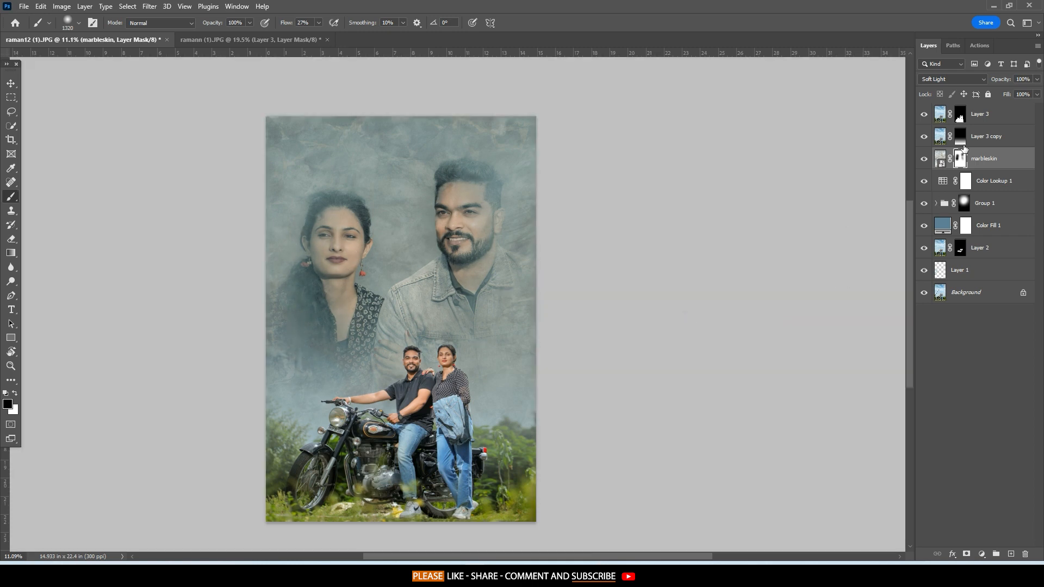
{"action": "left_click_drag", "start_coordinate": [1008, 81], "coordinate": [981, 79]}
{"action": "right_click", "coordinate": [762, 242]}
{"action": "left_click", "coordinate": [771, 293]}
{"action": "left_click", "coordinate": [11, 84]}
{"action": "right_click", "coordinate": [570, 290]}
{"action": "left_click", "coordinate": [590, 325]}
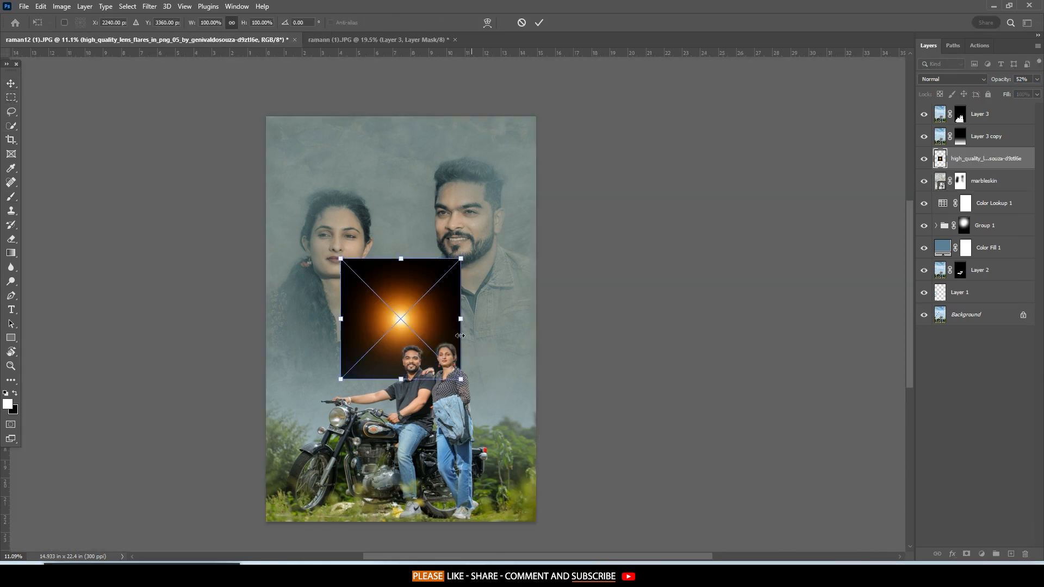
Enlarge the placed lens flare image, position its glow beside the motorcycle rider above the handlebars, and set its blend mode to Screen.
{"action": "left_click_drag", "start_coordinate": [461, 319], "coordinate": [601, 319]}
{"action": "left_click_drag", "start_coordinate": [558, 326], "coordinate": [455, 363]}
{"action": "left_click", "coordinate": [537, 24]}
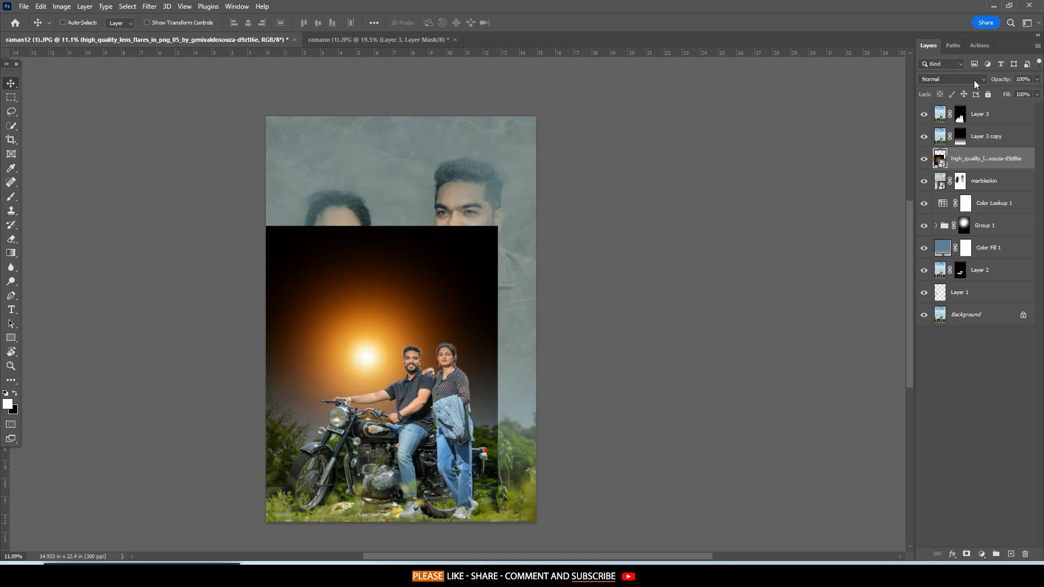
{"action": "left_click", "coordinate": [973, 80]}
{"action": "left_click", "coordinate": [937, 177]}
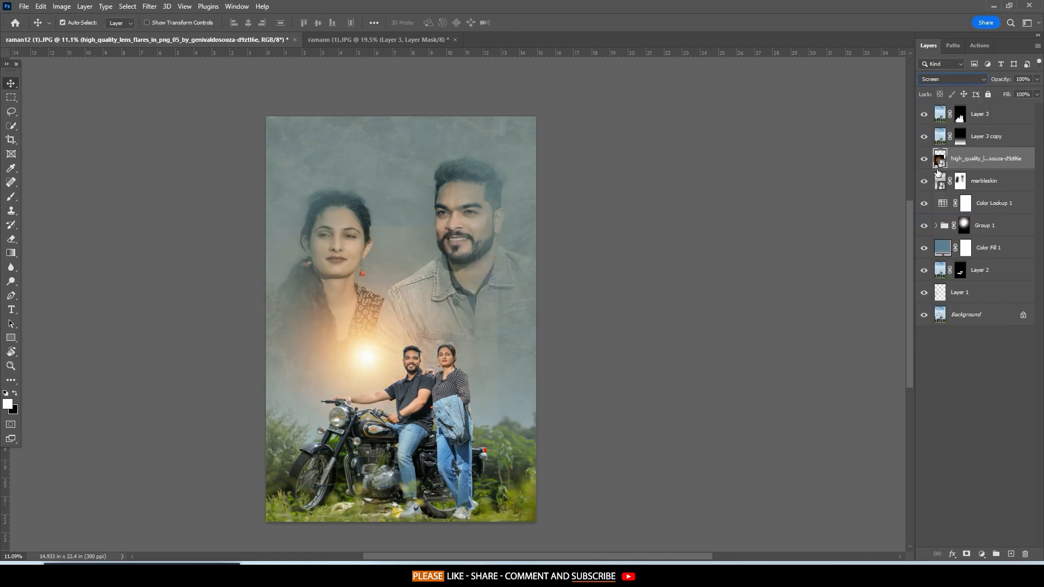
{"action": "scroll", "coordinate": [509, 347], "scroll_direction": "up", "scroll_amount": 3}
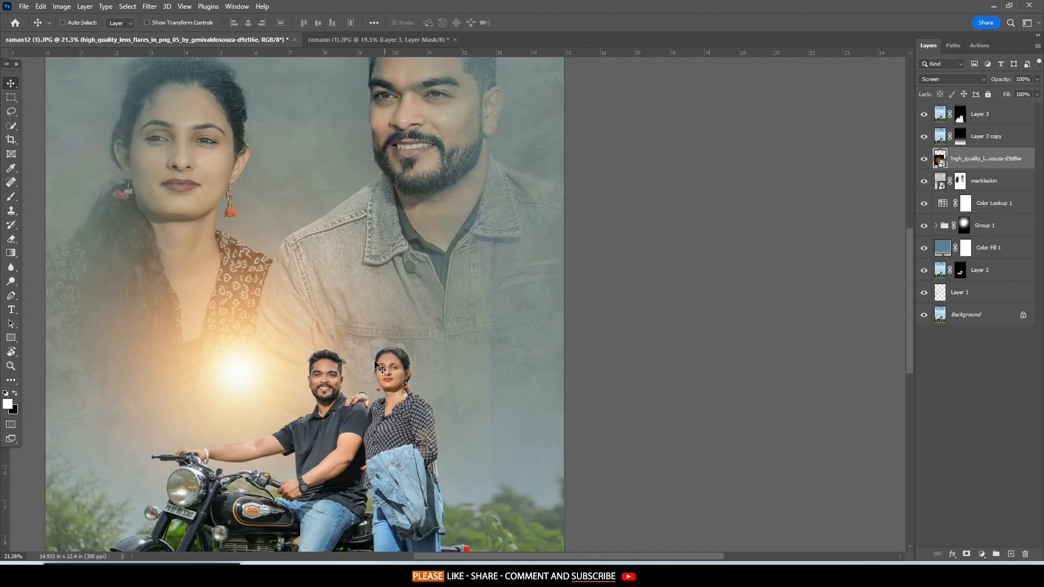
Apply Levels to the lens flare layer with the black input level set to 15.
{"action": "key", "text": "ctrl+l"}
{"action": "left_click_drag", "start_coordinate": [418, 230], "coordinate": [429, 230]}
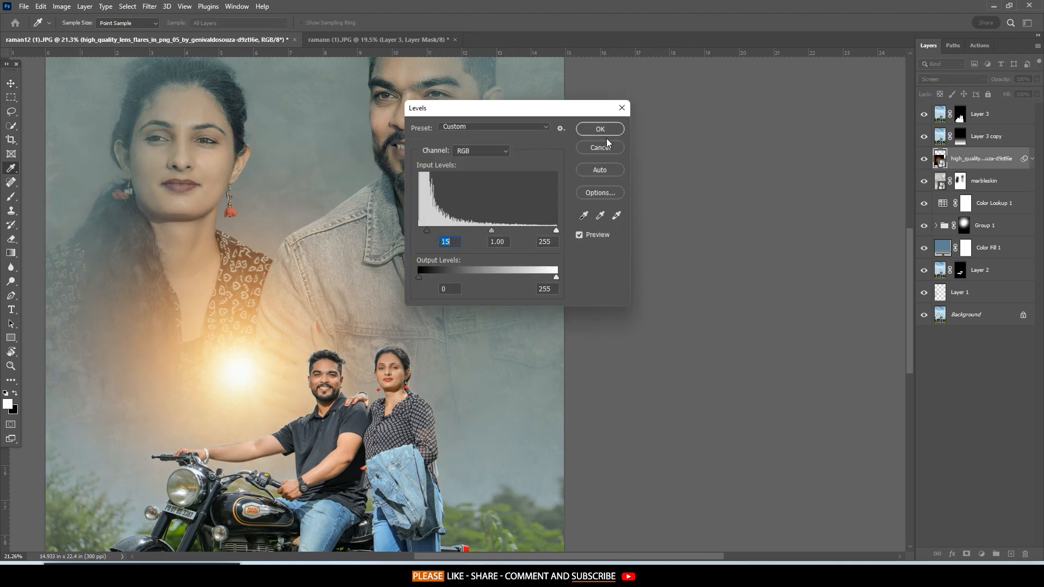
{"action": "left_click", "coordinate": [602, 130]}
Enlarge the lens flare to 404.37% and move it down so its glow spreads behind the couple on the motorcycle.
{"action": "scroll", "coordinate": [430, 228], "scroll_direction": "down", "scroll_amount": 4}
{"action": "left_click_drag", "start_coordinate": [365, 267], "coordinate": [395, 313]}
{"action": "key", "text": "ctrl+t"}
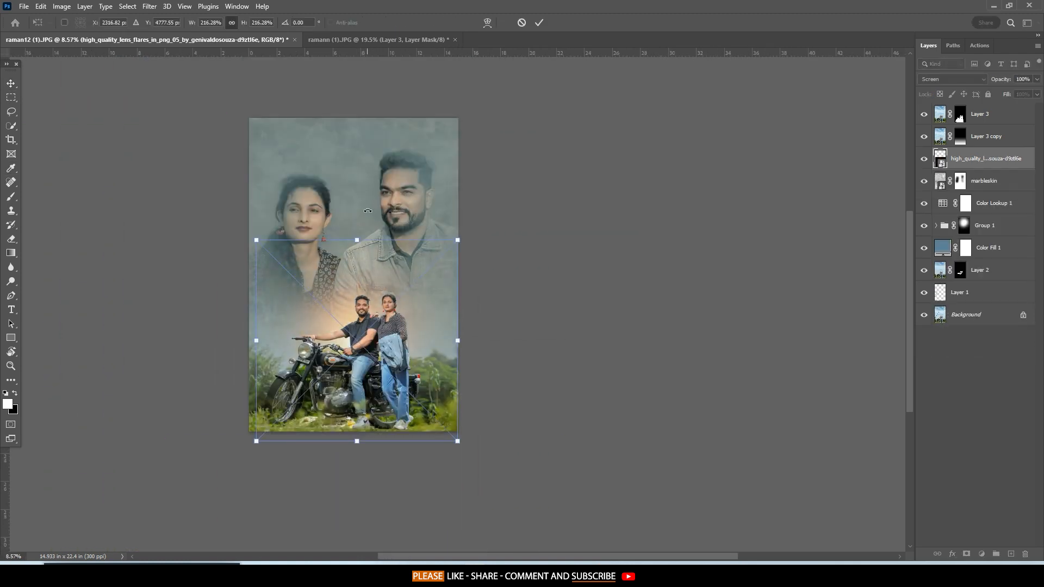
{"action": "left_click_drag", "start_coordinate": [365, 242], "coordinate": [374, 116]}
{"action": "left_click_drag", "start_coordinate": [365, 316], "coordinate": [365, 491]}
{"action": "left_click_drag", "start_coordinate": [429, 242], "coordinate": [428, 300]}
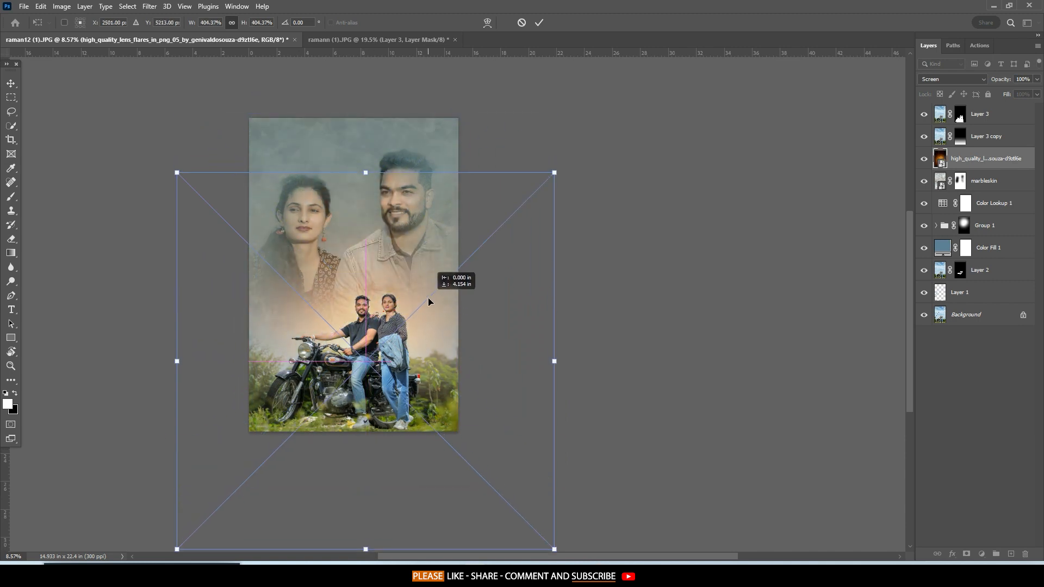
{"action": "left_click", "coordinate": [539, 22]}
Add a Hue/Saturation adjustment above the lens flare with hue -5 and saturation -34.
{"action": "scroll", "coordinate": [342, 197], "scroll_direction": "up", "scroll_amount": 2}
{"action": "right_click", "coordinate": [596, 269]}
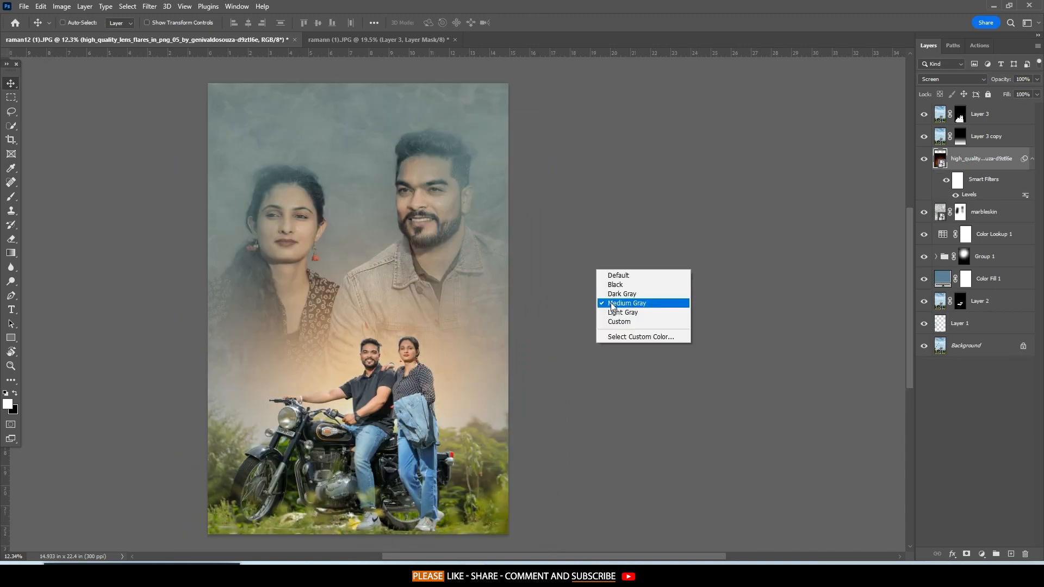
{"action": "left_click", "coordinate": [613, 304]}
{"action": "left_click", "coordinate": [981, 555]}
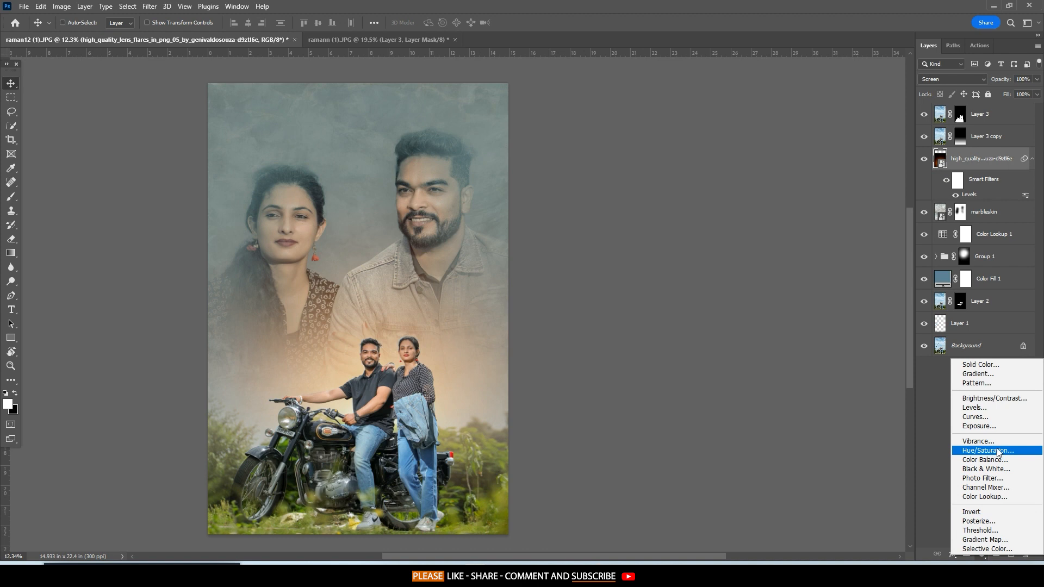
{"action": "left_click", "coordinate": [998, 451]}
{"action": "left_click_drag", "start_coordinate": [617, 61], "coordinate": [812, 107]}
{"action": "left_click", "coordinate": [762, 185]}
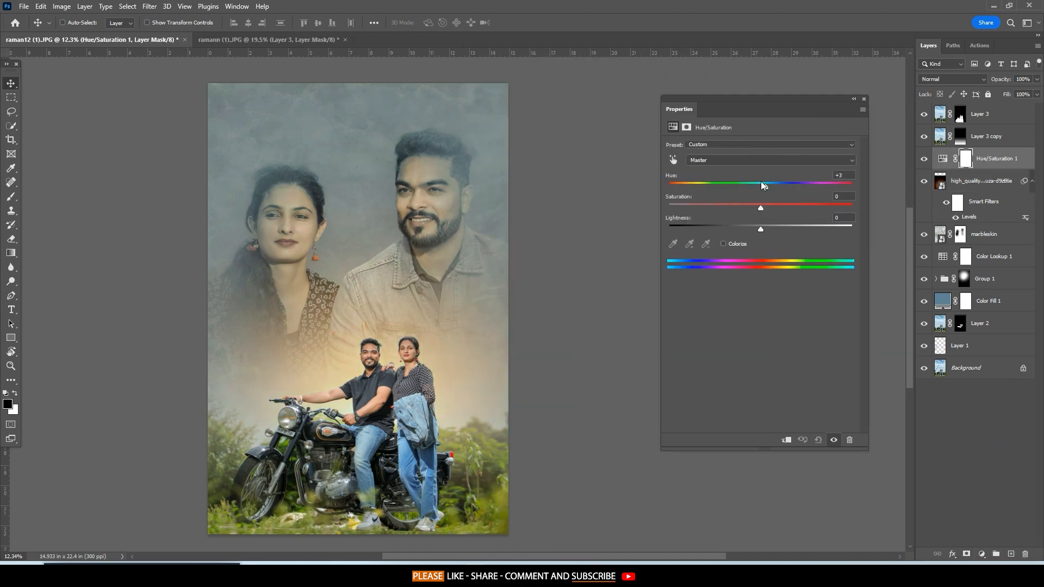
{"action": "left_click_drag", "start_coordinate": [761, 181], "coordinate": [730, 210]}
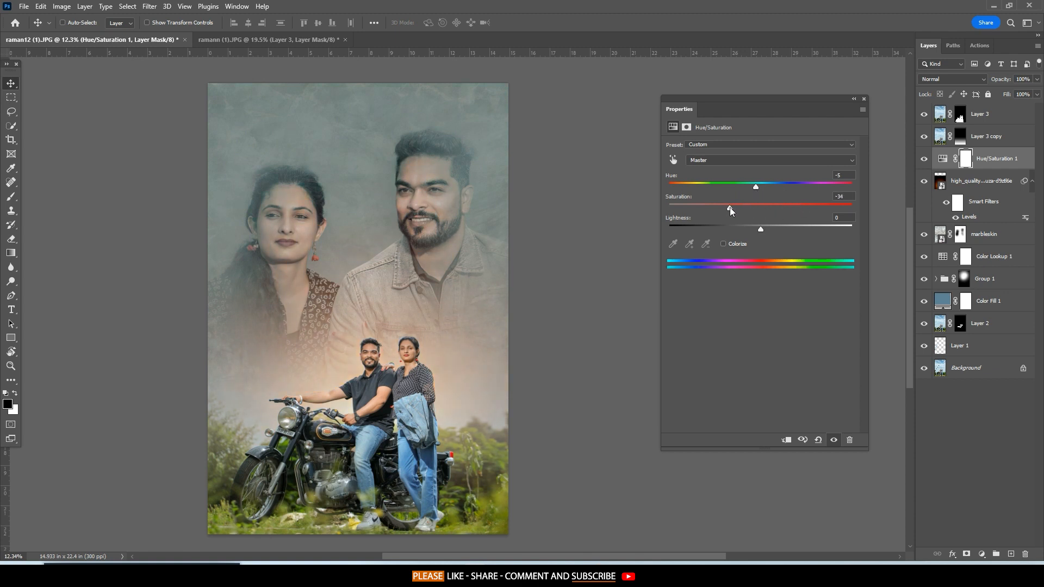
{"action": "left_click", "coordinate": [863, 99]}
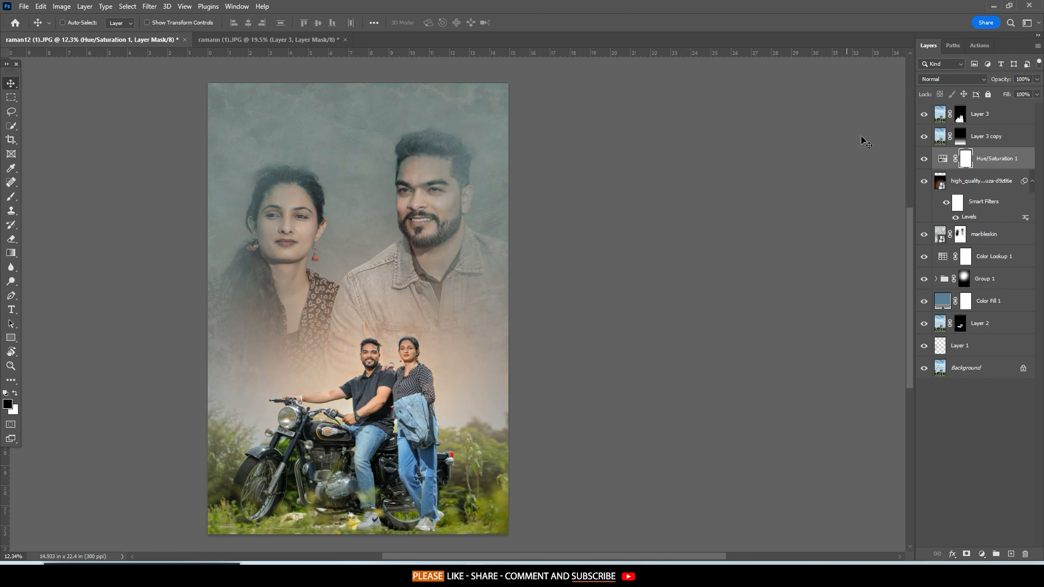
{"action": "key", "text": "alt+bracketleft"}
{"action": "key", "text": "ctrl+t"}
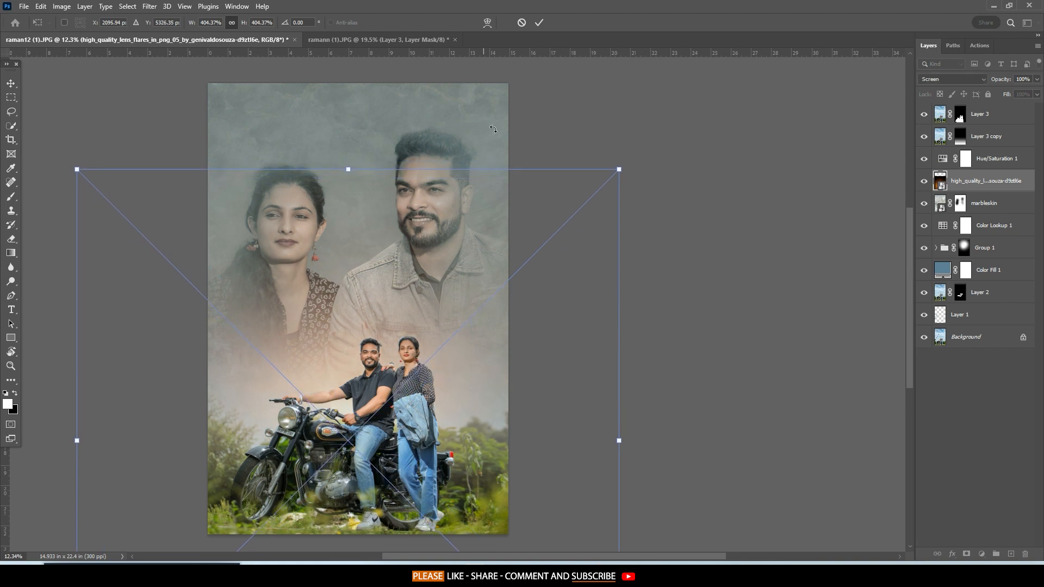
{"action": "left_click", "coordinate": [539, 22]}
Clip the Hue/Saturation adjustment to the lens flare layer and set hue to +161 and saturation to -24.
{"action": "left_click", "coordinate": [966, 159]}
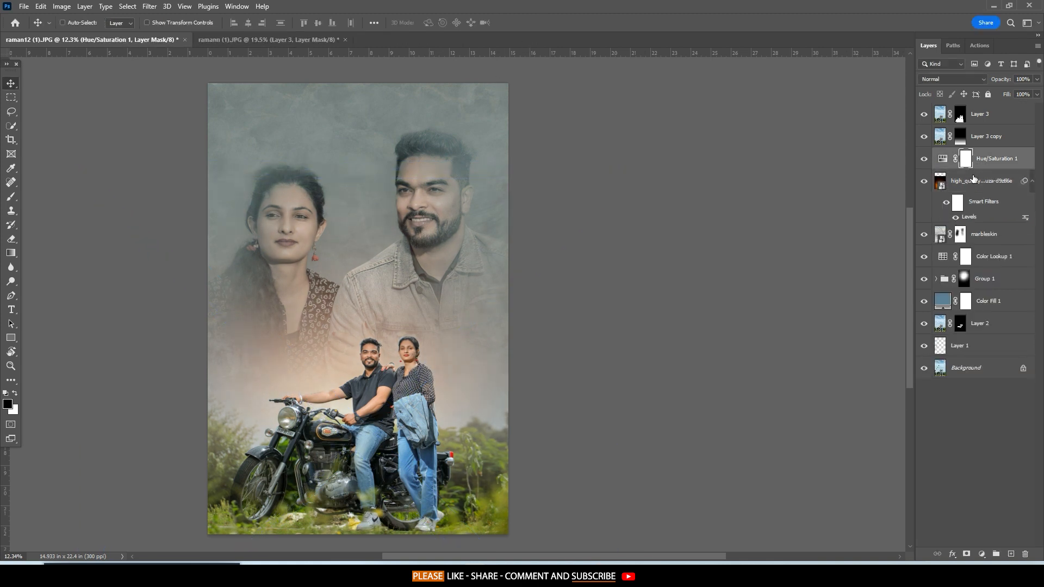
{"action": "double_click", "coordinate": [954, 158]}
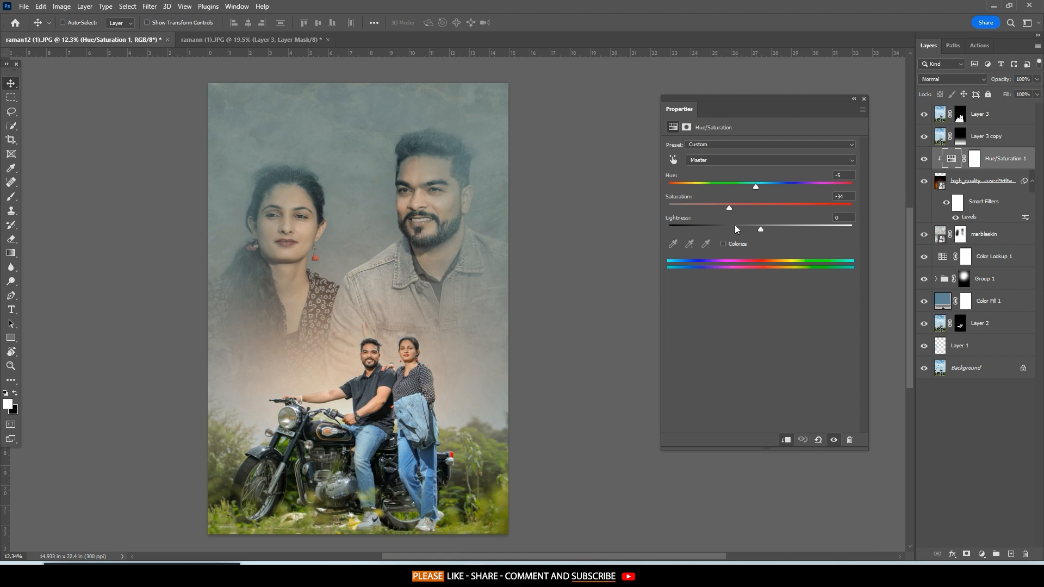
{"action": "left_click_drag", "start_coordinate": [754, 183], "coordinate": [846, 198]}
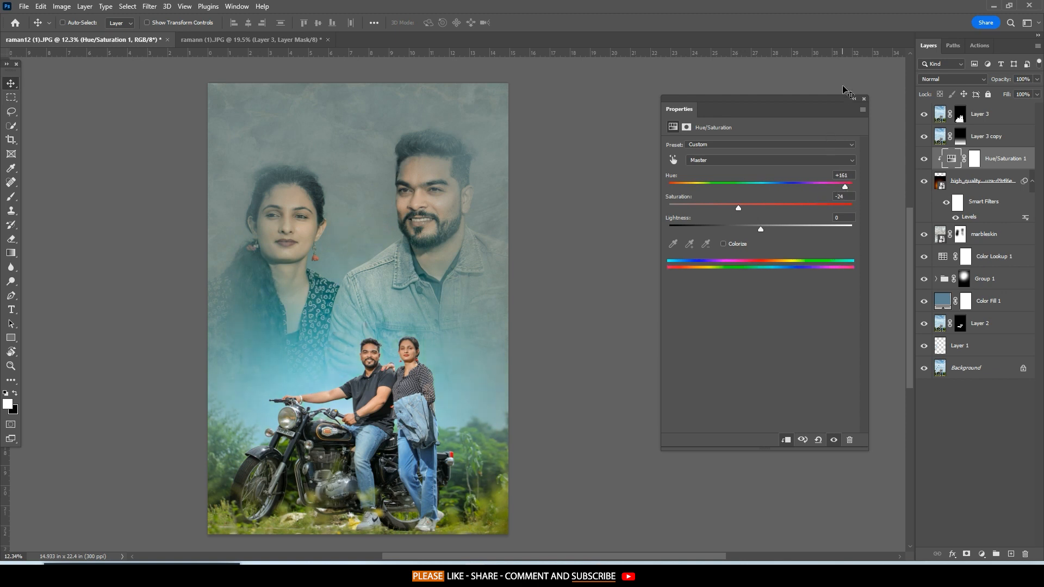
{"action": "left_click", "coordinate": [854, 99]}
Duplicate the lens flare and its Hue/Saturation adjustment to the top of the layer stack, clipping the adjustment to the flare copy.
{"action": "left_click_drag", "start_coordinate": [953, 184], "coordinate": [948, 104]}
{"action": "key", "text": "ctrl+0"}
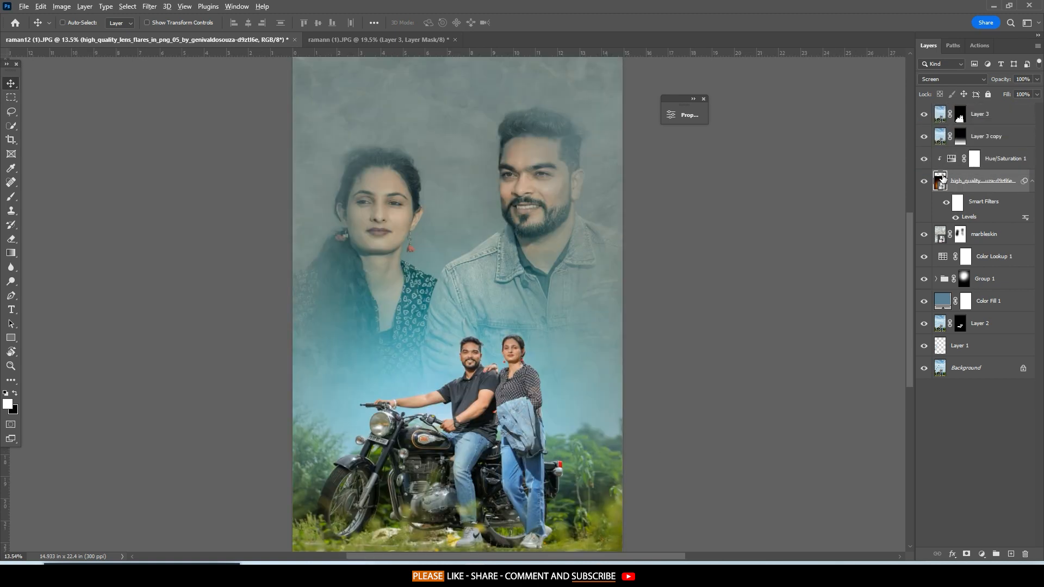
{"action": "left_click_drag", "start_coordinate": [943, 179], "coordinate": [945, 111]}
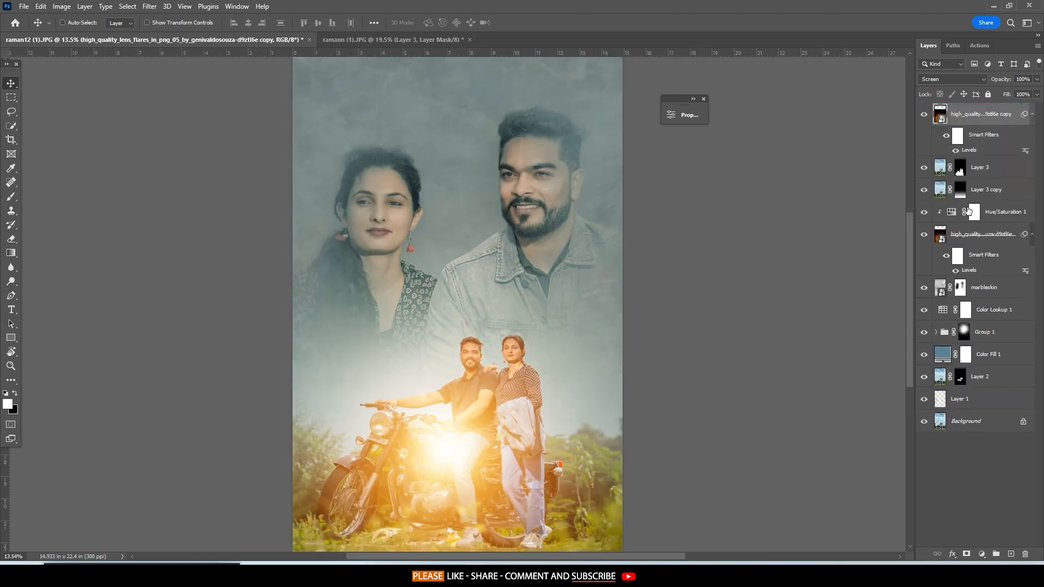
{"action": "left_click_drag", "start_coordinate": [968, 211], "coordinate": [939, 111]}
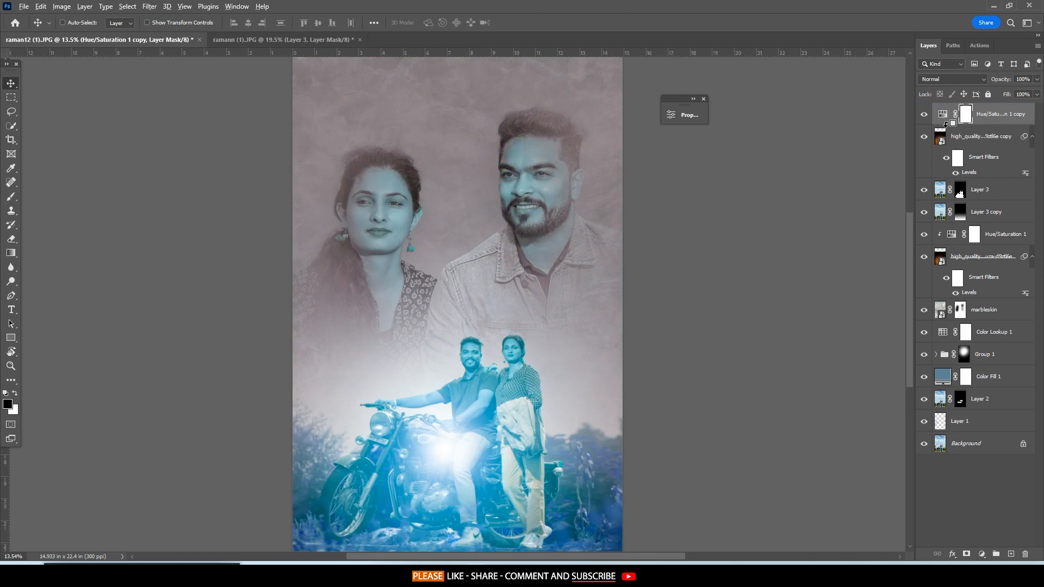
{"action": "right_click", "coordinate": [705, 315]}
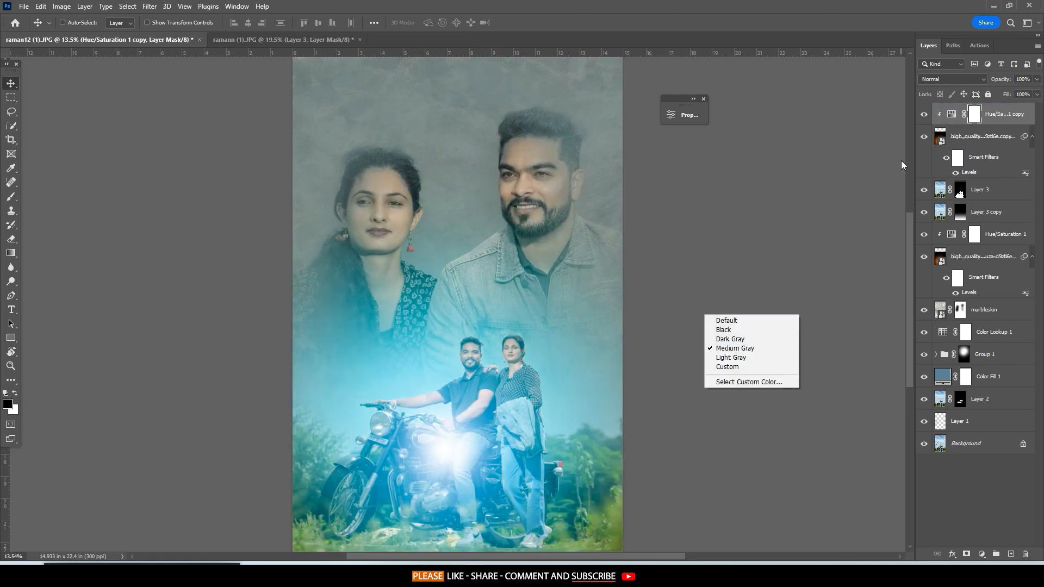
{"action": "left_click", "coordinate": [941, 125]}
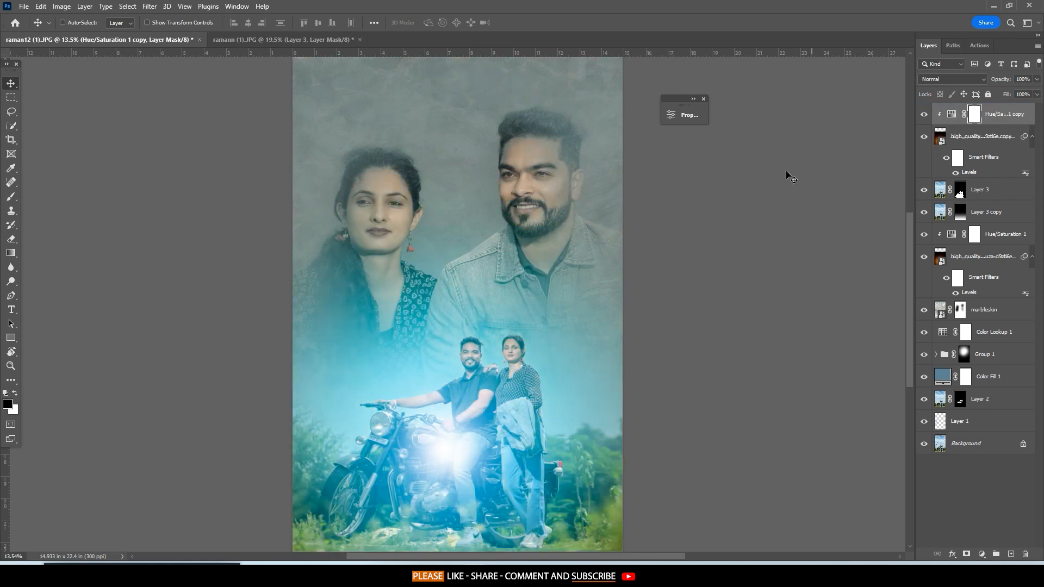
Shrink the lens flare copy to 86.80% and place its glow beside the rider's arm above the fuel tank.
{"action": "left_click", "coordinate": [956, 136]}
{"action": "key", "text": "ctrl+t"}
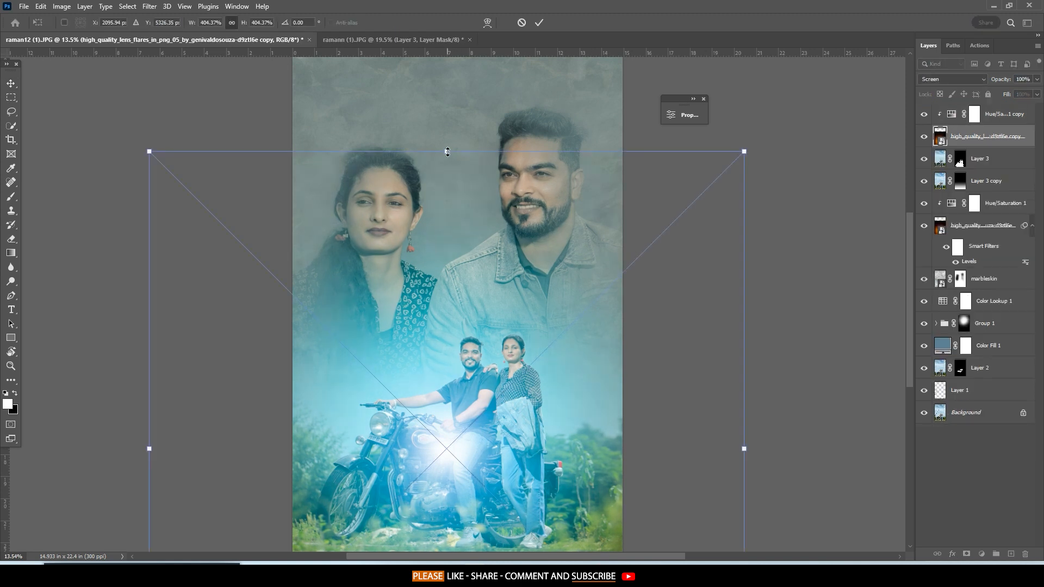
{"action": "left_click_drag", "start_coordinate": [447, 151], "coordinate": [441, 468]}
{"action": "left_click_drag", "start_coordinate": [466, 517], "coordinate": [476, 284]}
{"action": "left_click_drag", "start_coordinate": [597, 382], "coordinate": [462, 389]}
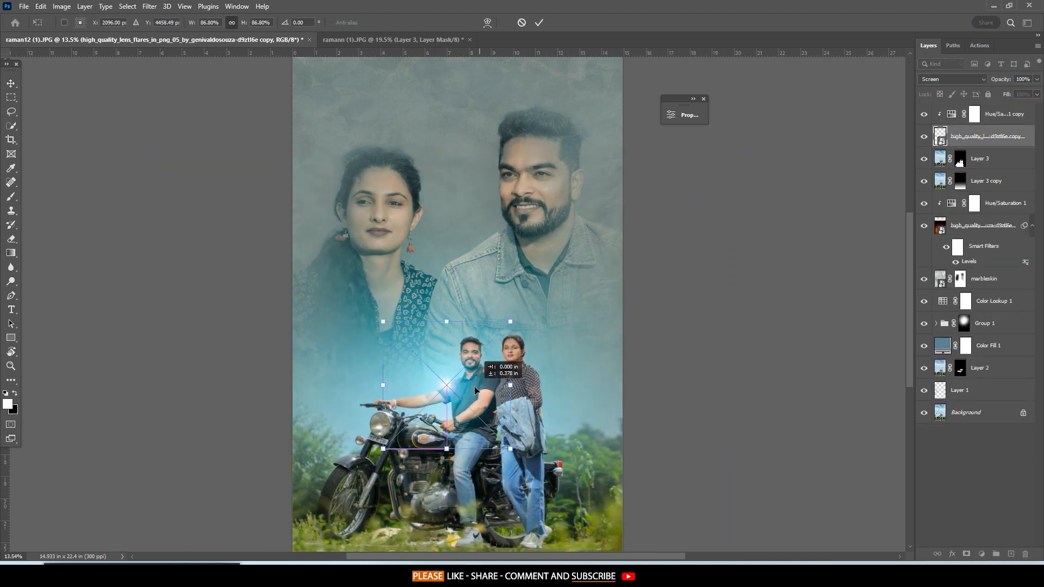
{"action": "left_click", "coordinate": [541, 22]}
{"action": "scroll", "coordinate": [482, 399], "scroll_direction": "up", "scroll_amount": 3}
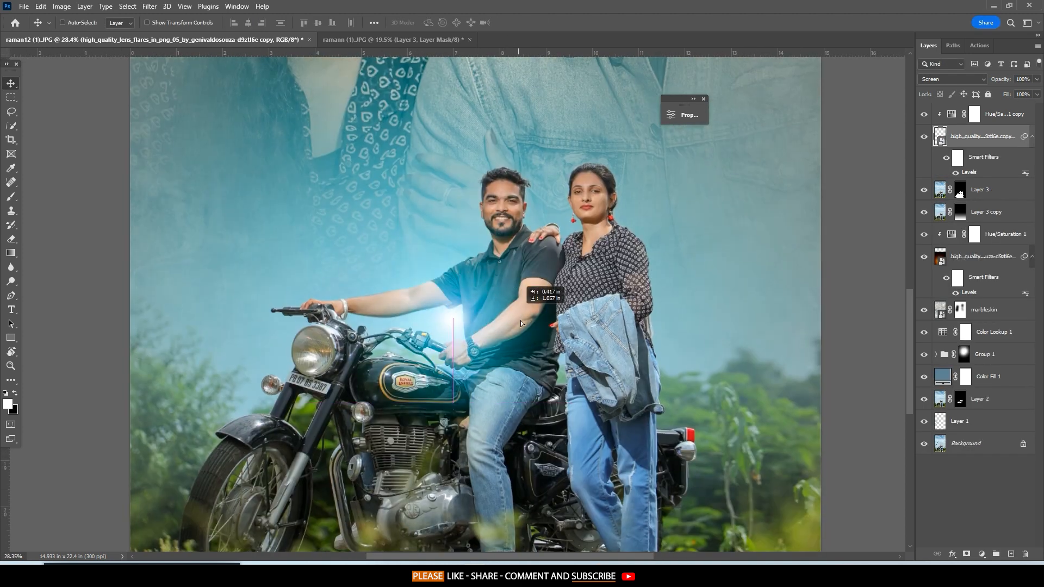
{"action": "scroll", "coordinate": [552, 211], "scroll_direction": "down", "scroll_amount": 3}
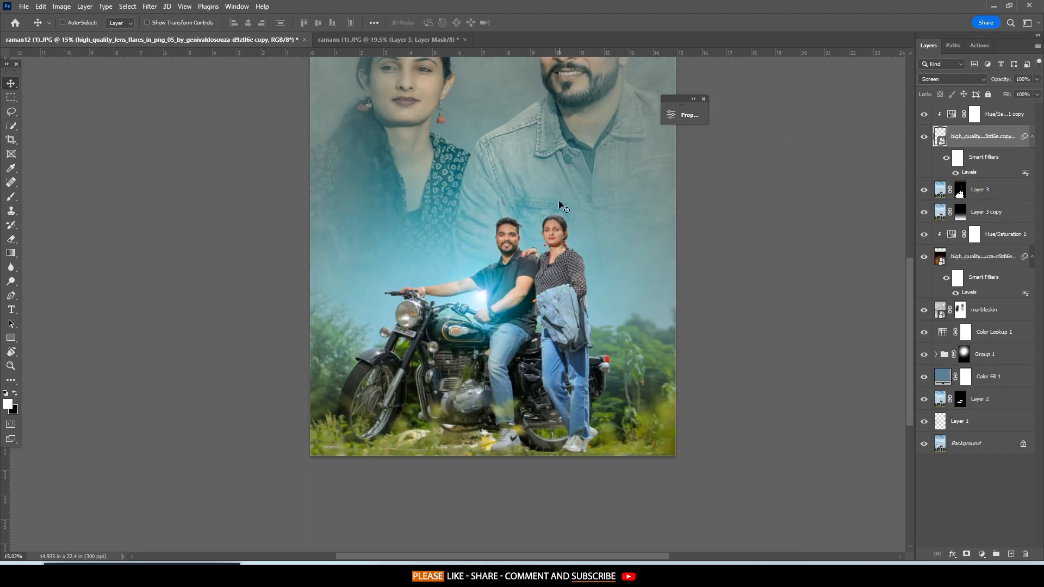
Reduce the lens flare copy's opacity to 68%.
{"action": "left_click_drag", "start_coordinate": [552, 218], "coordinate": [435, 315]}
{"action": "scroll", "coordinate": [454, 310], "scroll_direction": "down", "scroll_amount": 3}
{"action": "right_click", "coordinate": [529, 290]}
{"action": "left_click", "coordinate": [565, 345]}
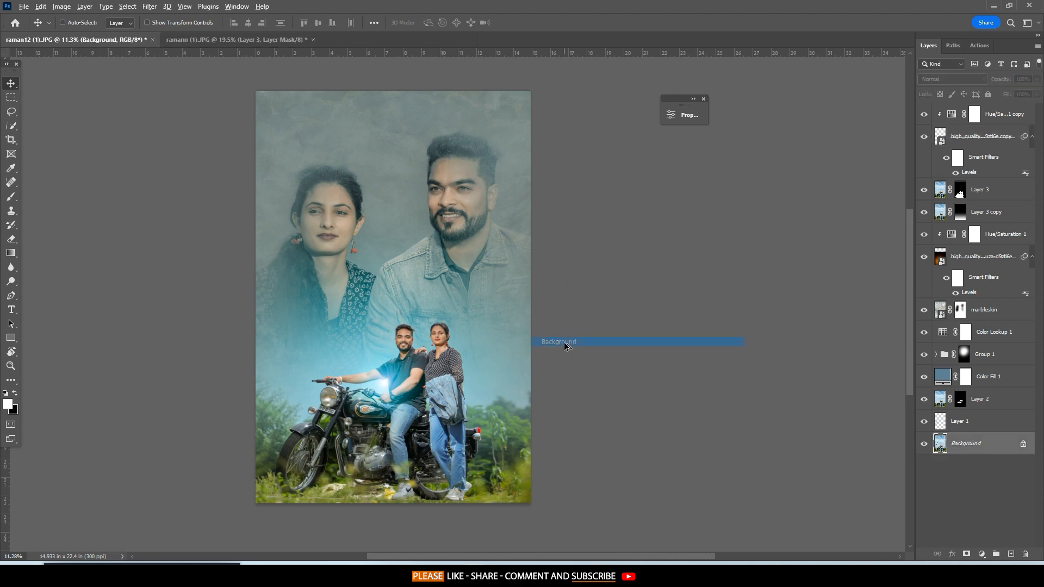
{"action": "right_click", "coordinate": [628, 301]}
{"action": "left_click", "coordinate": [659, 334]}
{"action": "left_click", "coordinate": [951, 158]}
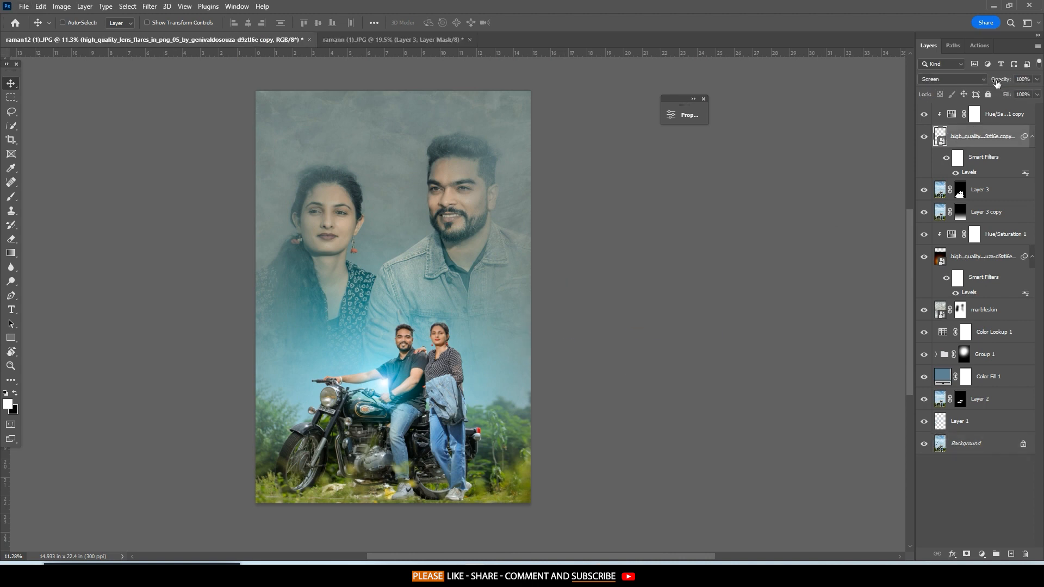
{"action": "left_click_drag", "start_coordinate": [997, 84], "coordinate": [949, 84]}
{"action": "left_click_drag", "start_coordinate": [730, 96], "coordinate": [767, 94]}
Shrink the lens flare copy to 49.23% over the rider's torso.
{"action": "scroll", "coordinate": [416, 353], "scroll_direction": "up", "scroll_amount": 11}
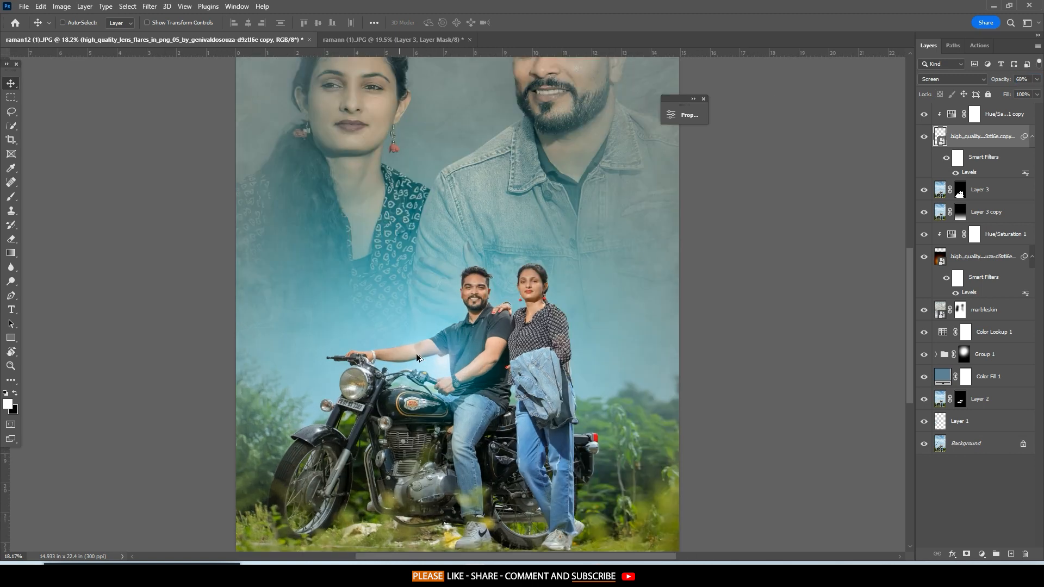
{"action": "key", "text": "ctrl+t"}
{"action": "left_click_drag", "start_coordinate": [454, 240], "coordinate": [454, 291]}
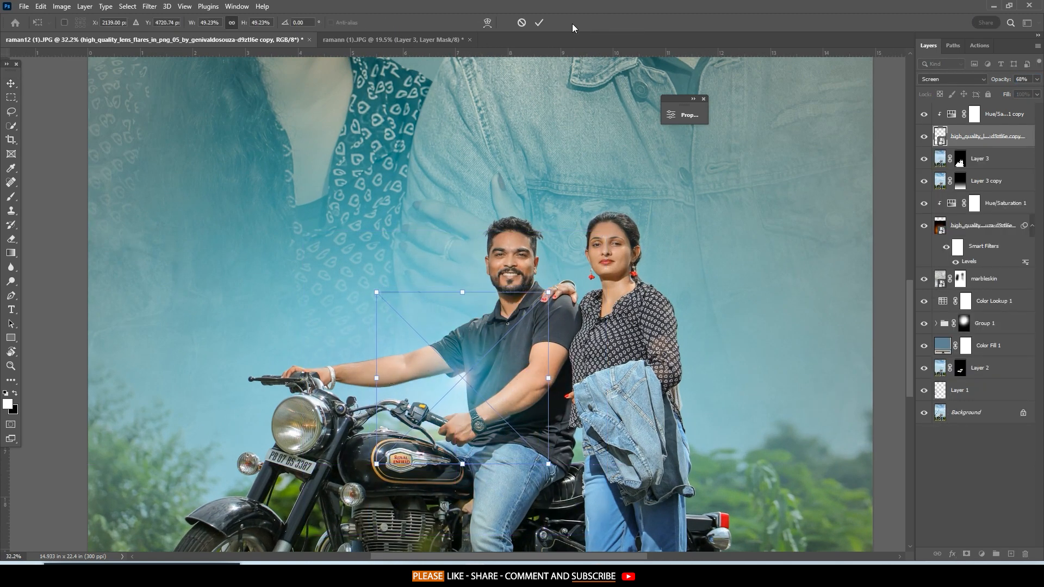
{"action": "left_click", "coordinate": [538, 23]}
Move the lens flare copy up beside the head of the woman standing behind the motorcycle.
{"action": "scroll", "coordinate": [525, 136], "scroll_direction": "down", "scroll_amount": 3}
{"action": "scroll", "coordinate": [521, 263], "scroll_direction": "up", "scroll_amount": 3}
{"action": "left_click_drag", "start_coordinate": [576, 253], "coordinate": [658, 233]}
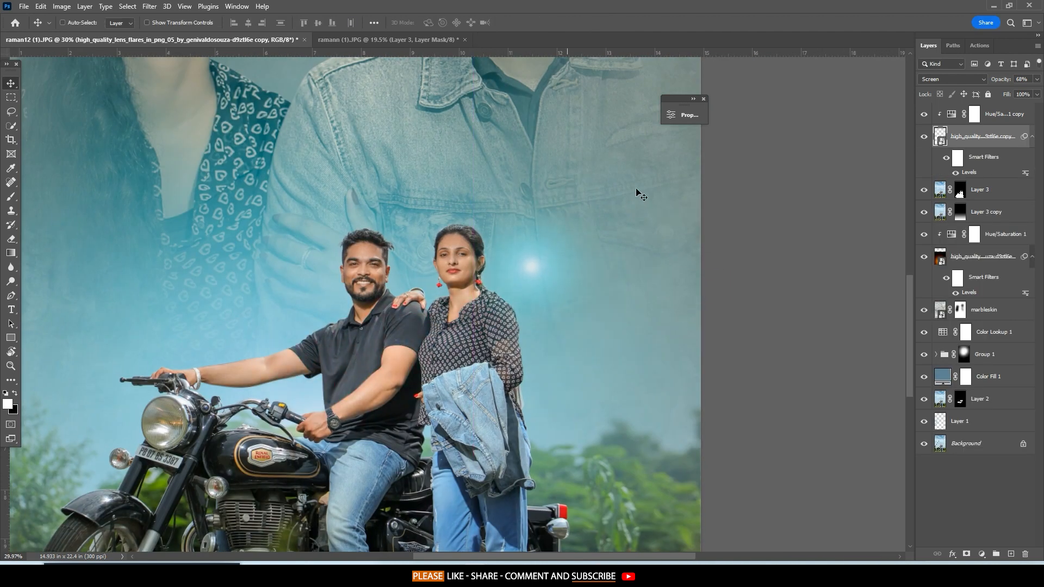
{"action": "left_click_drag", "start_coordinate": [576, 242], "coordinate": [548, 265]}
{"action": "scroll", "coordinate": [522, 248], "scroll_direction": "down", "scroll_amount": 5}
{"action": "left_click_drag", "start_coordinate": [541, 247], "coordinate": [494, 333]}
Enlarge the lens flare copy to 307.47% and position its glow at the poster's right edge beside the standing woman.
{"action": "key", "text": "ctrl+t"}
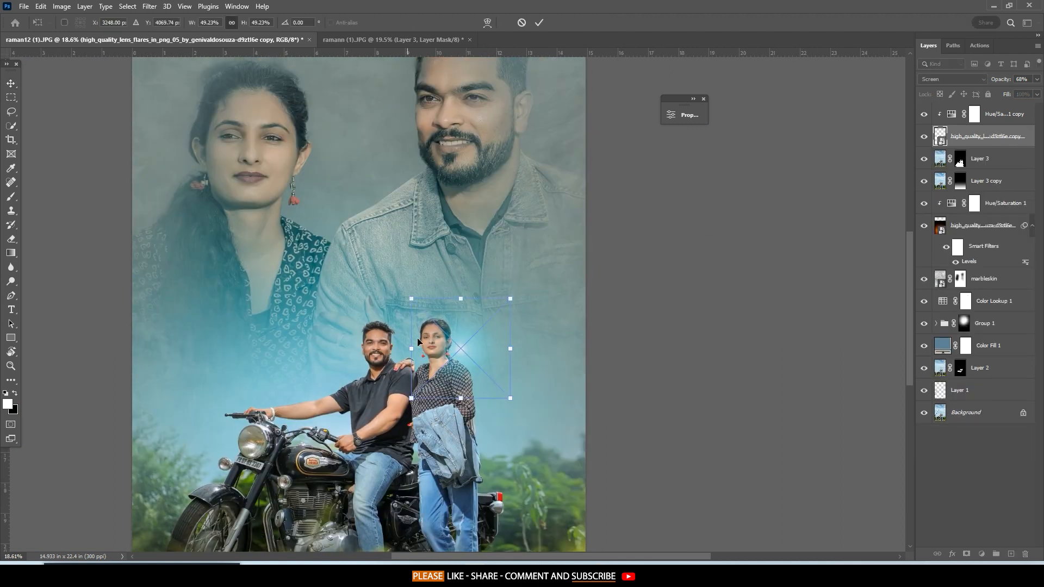
{"action": "left_click_drag", "start_coordinate": [418, 343], "coordinate": [423, 227]}
{"action": "left_click_drag", "start_coordinate": [466, 283], "coordinate": [501, 551]}
{"action": "left_click_drag", "start_coordinate": [504, 456], "coordinate": [595, 286]}
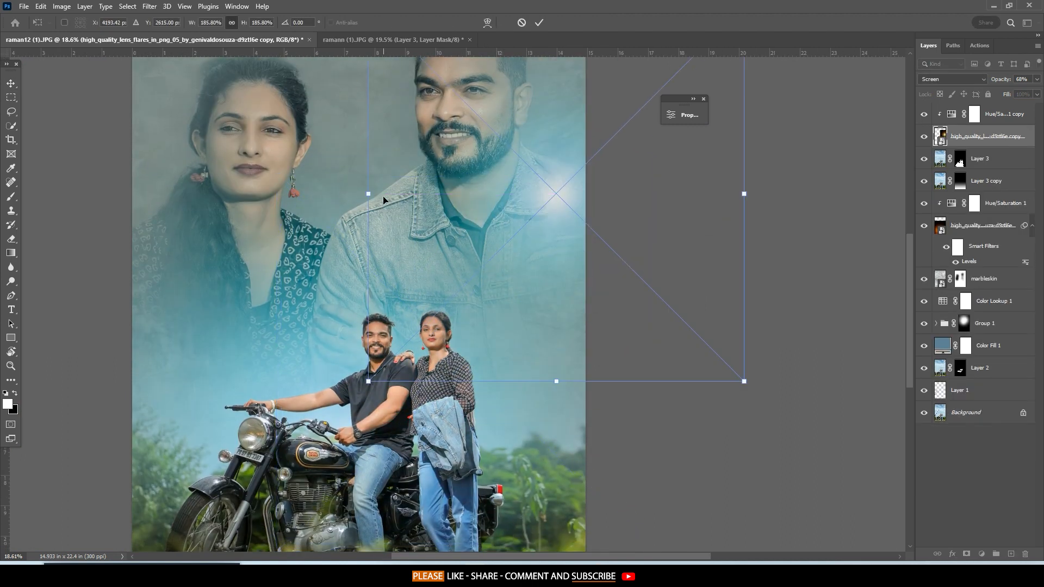
{"action": "left_click_drag", "start_coordinate": [368, 194], "coordinate": [690, 311]}
{"action": "left_click", "coordinate": [538, 25]}
{"action": "scroll", "coordinate": [537, 204], "scroll_direction": "down", "scroll_amount": 4}
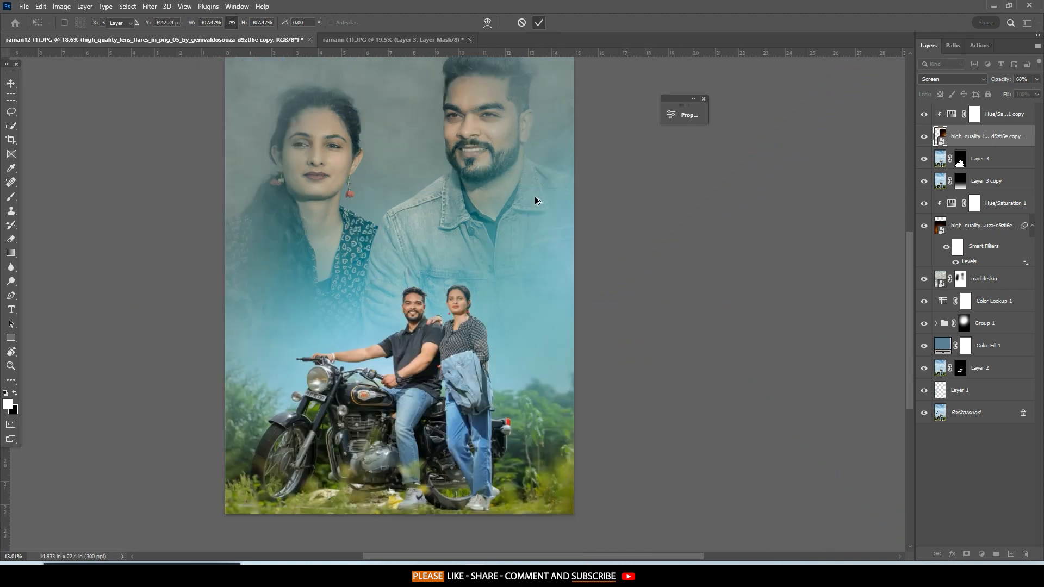
Compare the Medium Gray and Light Gray colours for the area around the canvas and keep Light Gray.
{"action": "right_click", "coordinate": [654, 276]}
{"action": "left_click", "coordinate": [674, 319]}
{"action": "left_click_drag", "start_coordinate": [647, 269], "coordinate": [591, 329]}
{"action": "scroll", "coordinate": [584, 323], "scroll_direction": "up", "scroll_amount": 1}
{"action": "right_click", "coordinate": [612, 286]}
{"action": "left_click", "coordinate": [632, 321]}
{"action": "scroll", "coordinate": [884, 214], "scroll_direction": "down", "scroll_amount": 1}
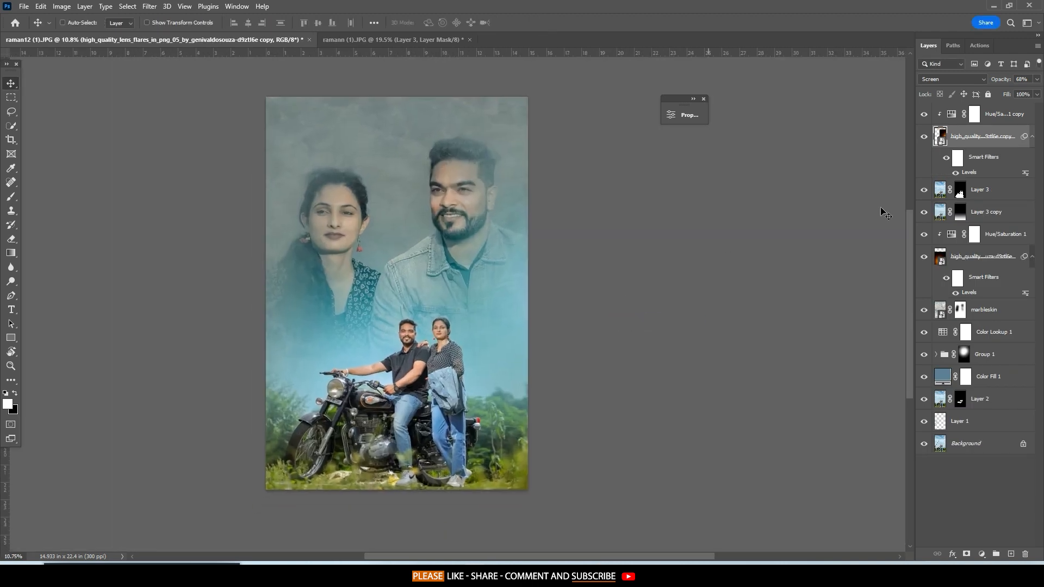
{"action": "right_click", "coordinate": [739, 237]}
{"action": "left_click", "coordinate": [761, 281]}
{"action": "scroll", "coordinate": [650, 277], "scroll_direction": "up", "scroll_amount": 1}
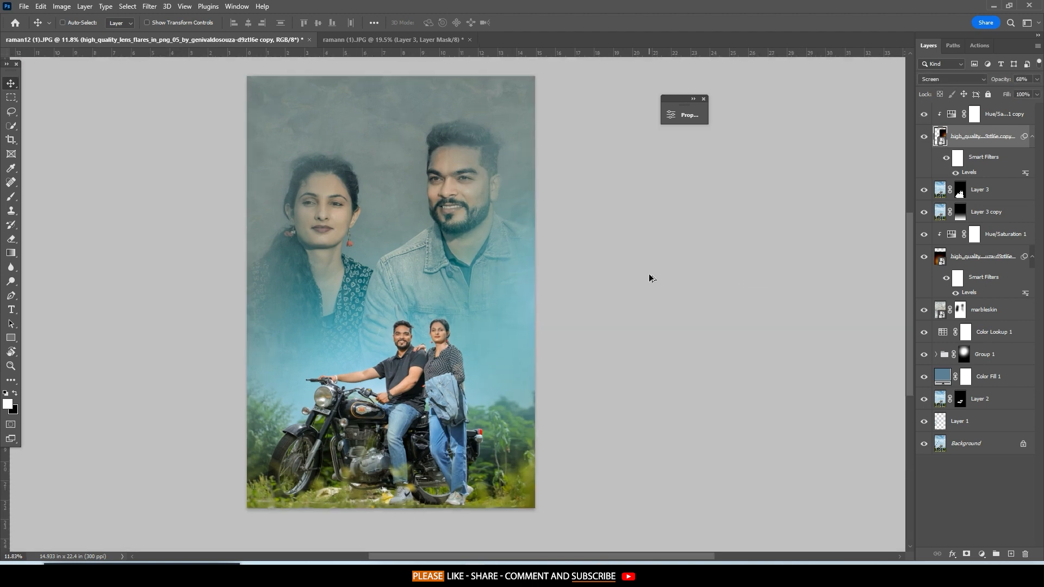
{"action": "right_click", "coordinate": [671, 257]}
{"action": "left_click", "coordinate": [689, 292]}
{"action": "right_click", "coordinate": [702, 263]}
{"action": "left_click", "coordinate": [773, 266]}
{"action": "right_click", "coordinate": [773, 265]}
{"action": "left_click", "coordinate": [783, 308]}
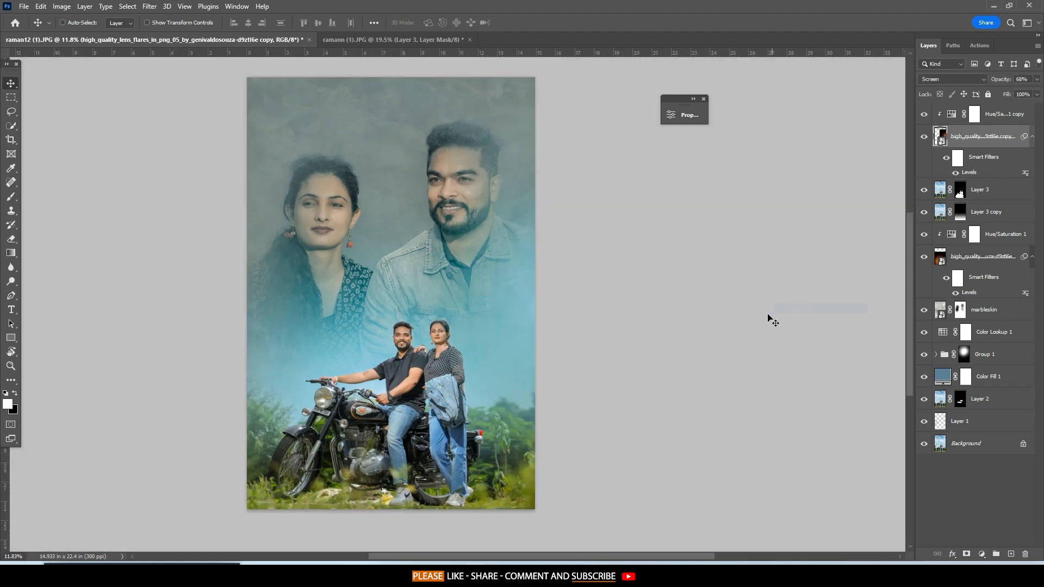
Place the cloudy sky image pexels-oleg-prachuk-8125503 above the marbleskin layer and enlarge it to cover the whole poster.
{"action": "left_click", "coordinate": [982, 319]}
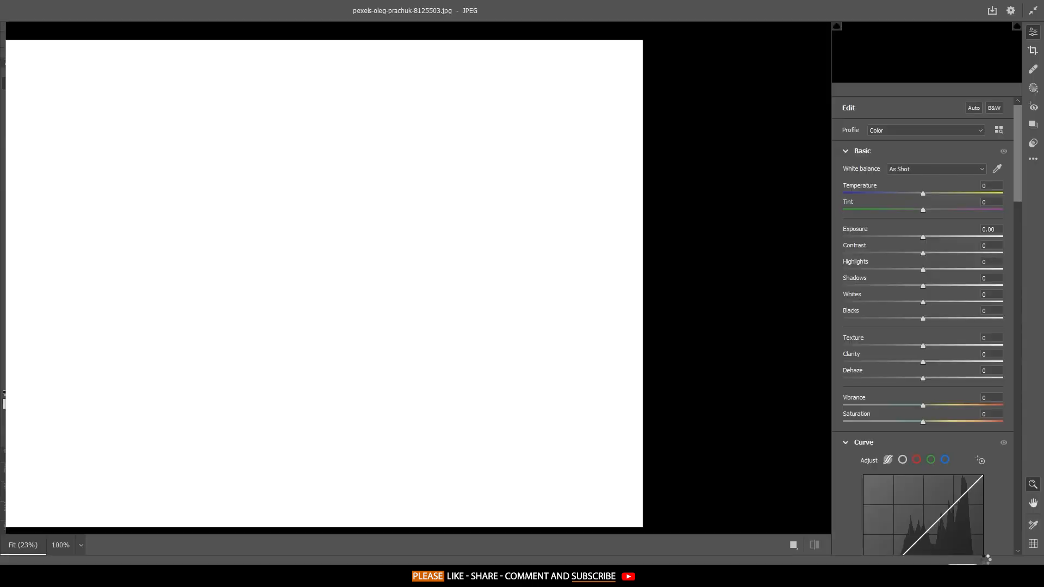
{"action": "key", "text": "ctrl+t"}
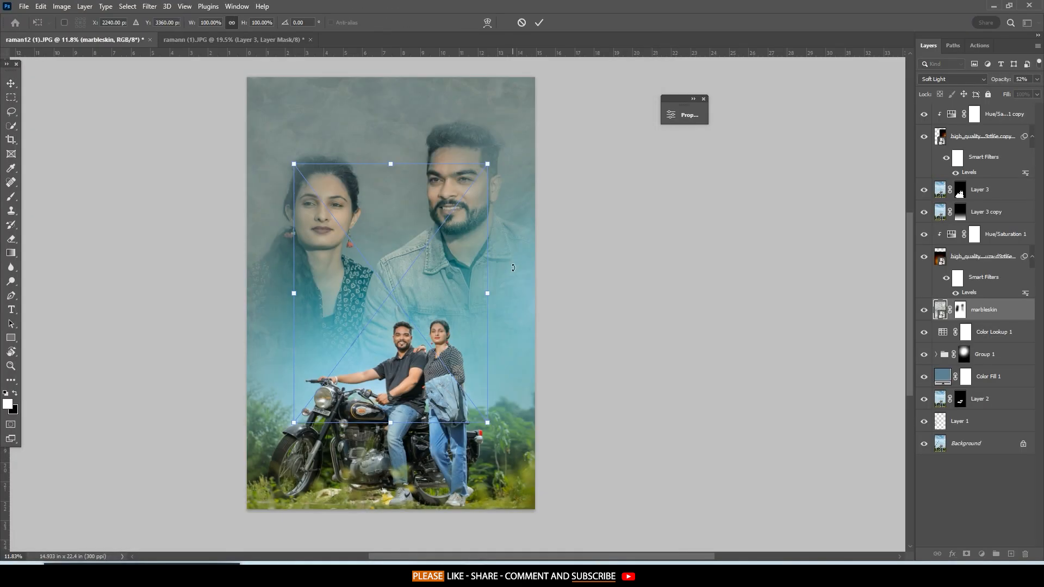
{"action": "left_click_drag", "start_coordinate": [487, 293], "coordinate": [634, 294]}
{"action": "left_click_drag", "start_coordinate": [555, 323], "coordinate": [498, 294]}
{"action": "left_click", "coordinate": [538, 22]}
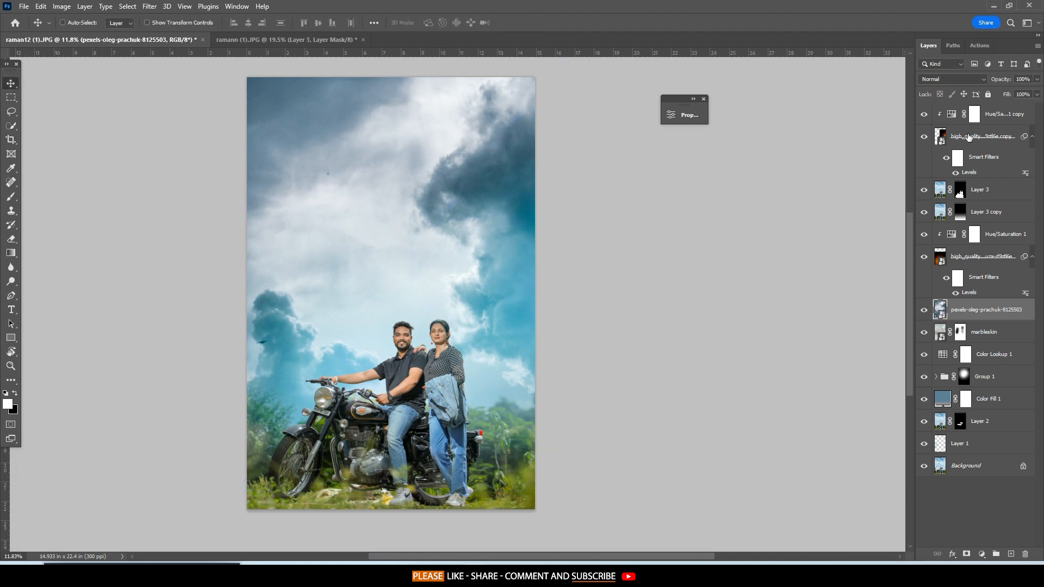
Blend the cloudy sky layer in Divide mode, move it beneath Group 1 and set its opacity to 63%.
{"action": "left_click", "coordinate": [951, 79]}
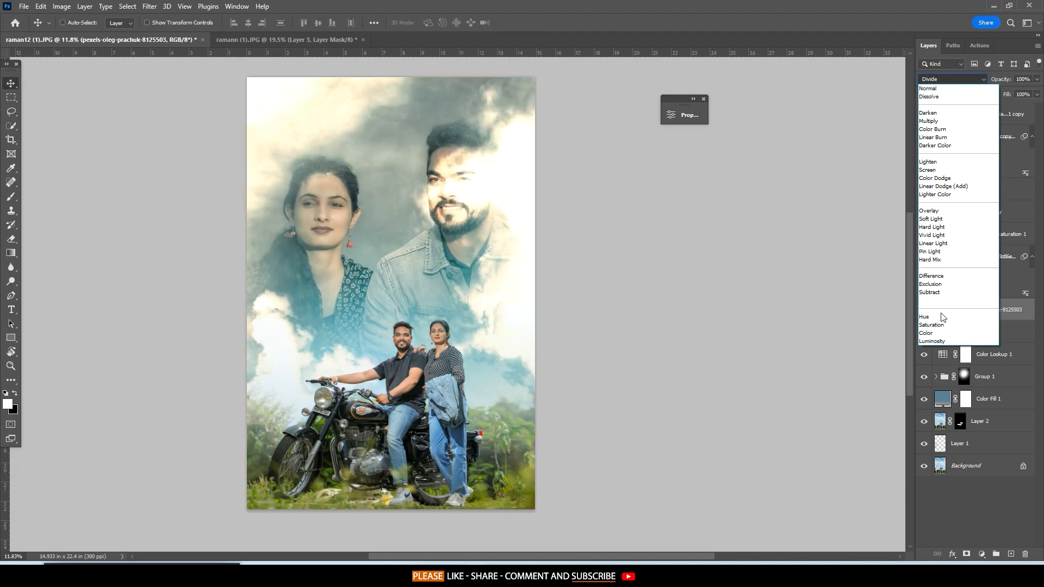
{"action": "left_click", "coordinate": [935, 302]}
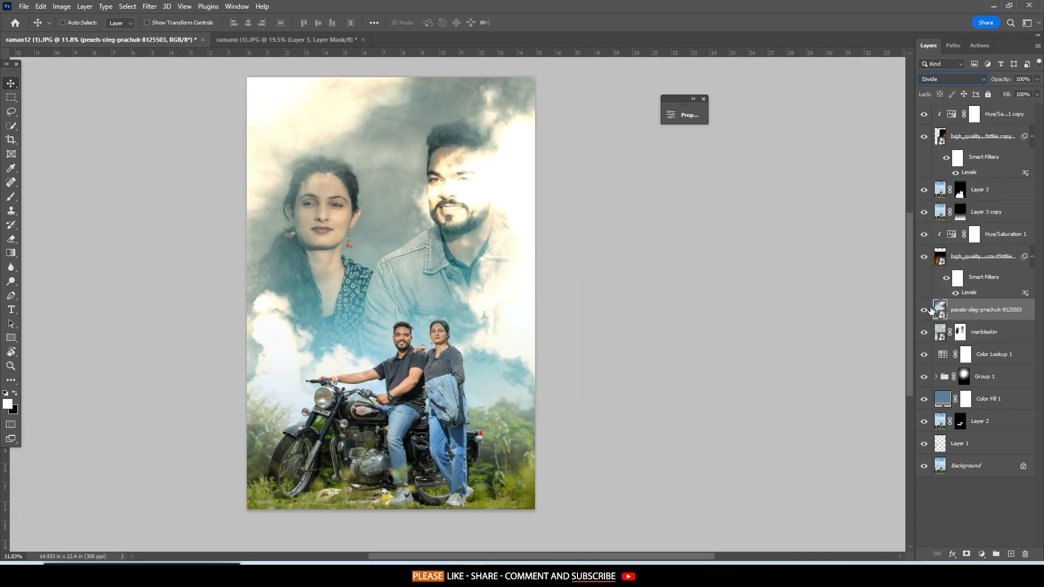
{"action": "left_click_drag", "start_coordinate": [949, 321], "coordinate": [939, 387]}
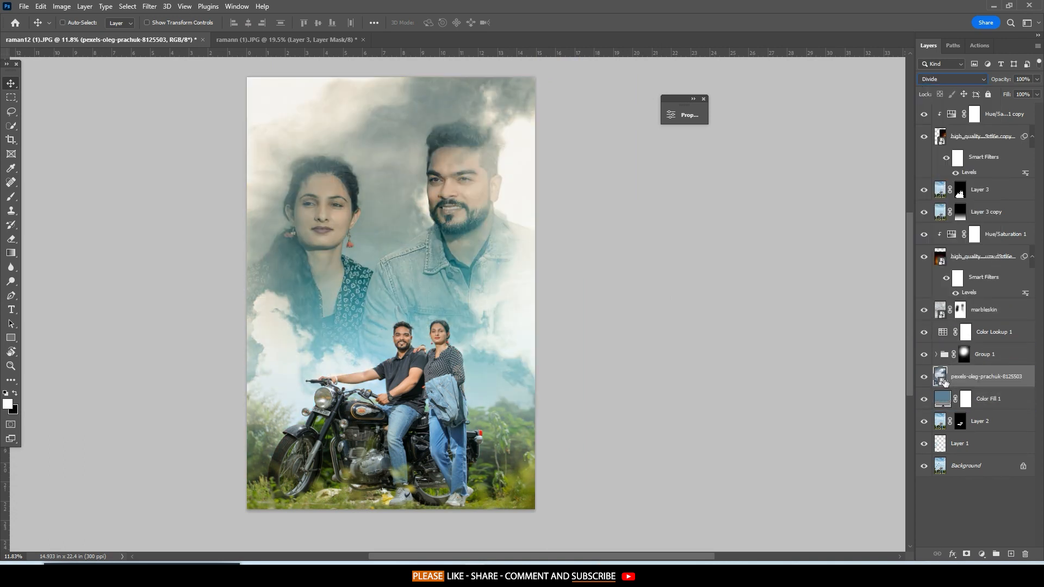
{"action": "mouse_move", "coordinate": [1003, 81]}
{"action": "left_mouse_down"}
{"action": "mouse_move", "coordinate": [973, 82]}
{"action": "mouse_move", "coordinate": [1022, 81]}
{"action": "left_mouse_up"}
{"action": "left_click_drag", "start_coordinate": [780, 85], "coordinate": [814, 85]}
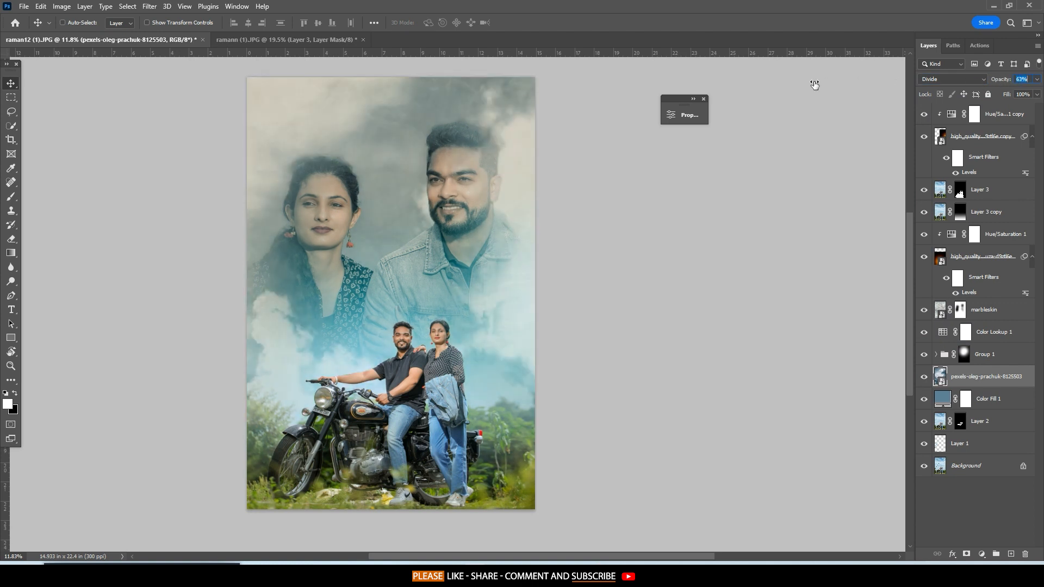
Set the colour of the area around the canvas to Medium Gray.
{"action": "right_click", "coordinate": [599, 219]}
{"action": "left_click", "coordinate": [723, 282]}
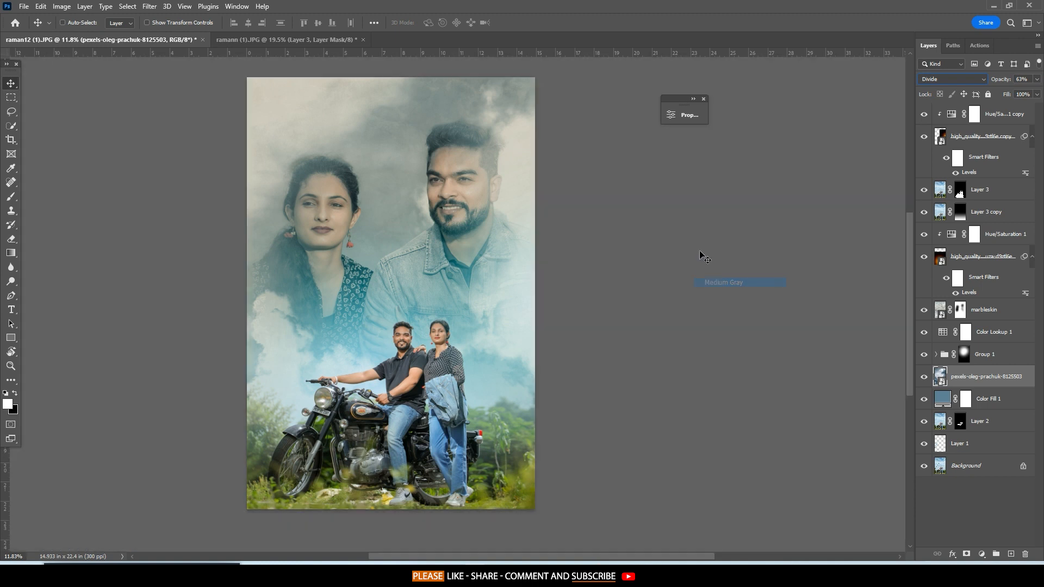
{"action": "scroll", "coordinate": [438, 223], "scroll_direction": "down", "scroll_amount": 6}
{"action": "scroll", "coordinate": [438, 223], "scroll_direction": "up", "scroll_amount": 6}
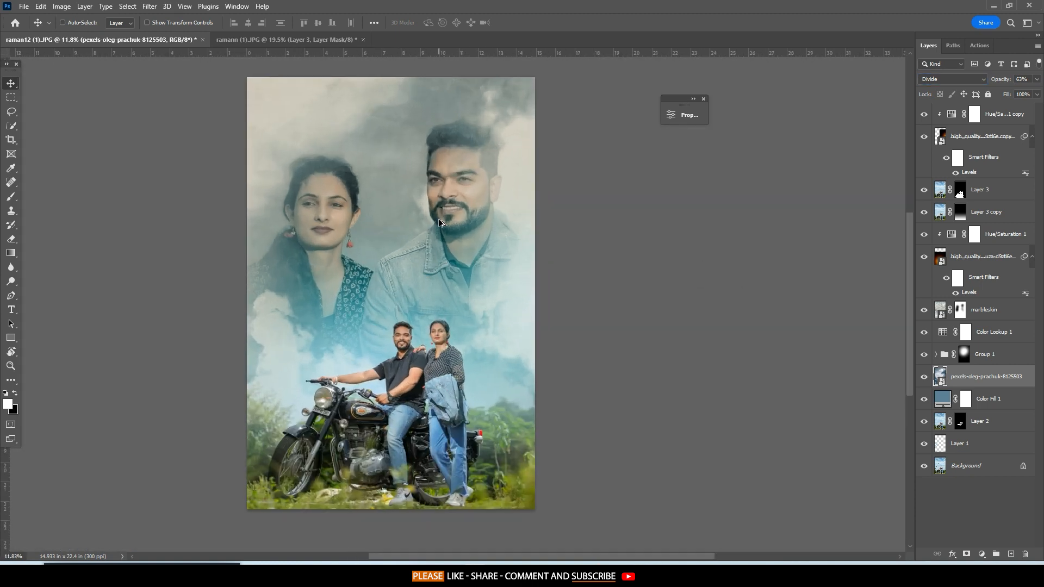
{"action": "right_click", "coordinate": [682, 271]}
{"action": "left_click", "coordinate": [704, 305]}
{"action": "scroll", "coordinate": [761, 326], "scroll_direction": "up", "scroll_amount": 2}
{"action": "left_click_drag", "start_coordinate": [642, 343], "coordinate": [624, 324]}
{"action": "scroll", "coordinate": [438, 316], "scroll_direction": "up", "scroll_amount": 4}
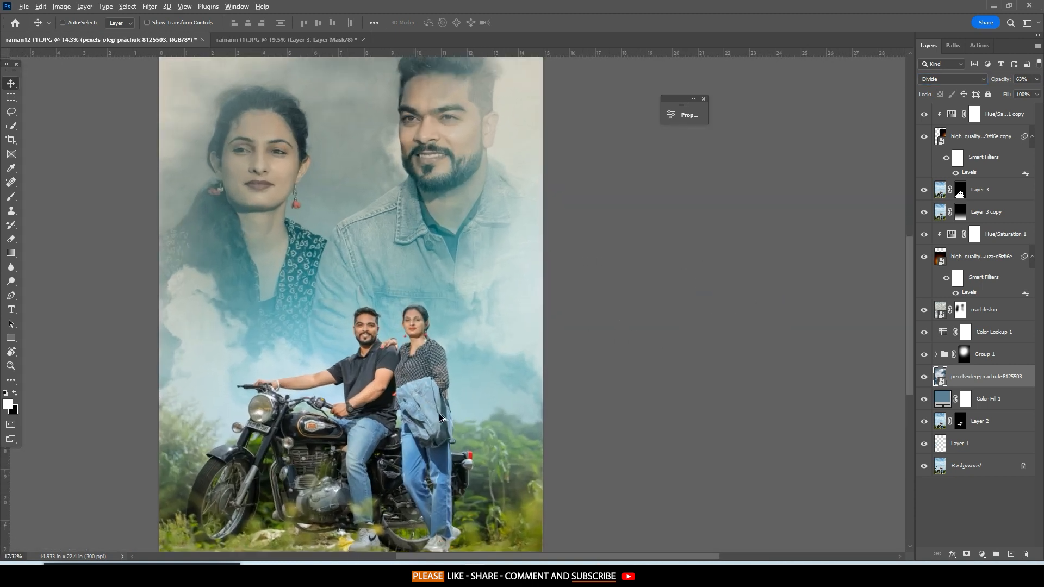
{"action": "left_click_drag", "start_coordinate": [435, 315], "coordinate": [484, 144]}
{"action": "scroll", "coordinate": [484, 144], "scroll_direction": "down", "scroll_amount": 5}
{"action": "left_click_drag", "start_coordinate": [556, 185], "coordinate": [531, 344]}
{"action": "scroll", "coordinate": [562, 284], "scroll_direction": "down", "scroll_amount": 1}
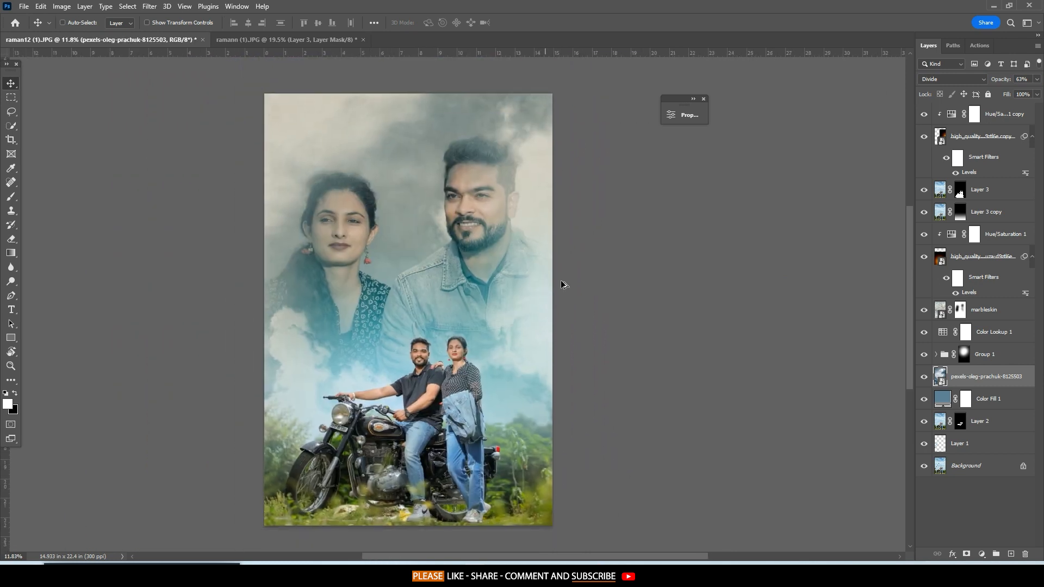
Add a new layer above all others and draw a black-to-transparent gradient upward from the poster's bottom edge.
{"action": "left_click", "coordinate": [1004, 123]}
{"action": "key", "text": "ctrl+shift+alt+n"}
{"action": "left_click_drag", "start_coordinate": [507, 408], "coordinate": [503, 378]}
{"action": "key", "text": "g"}
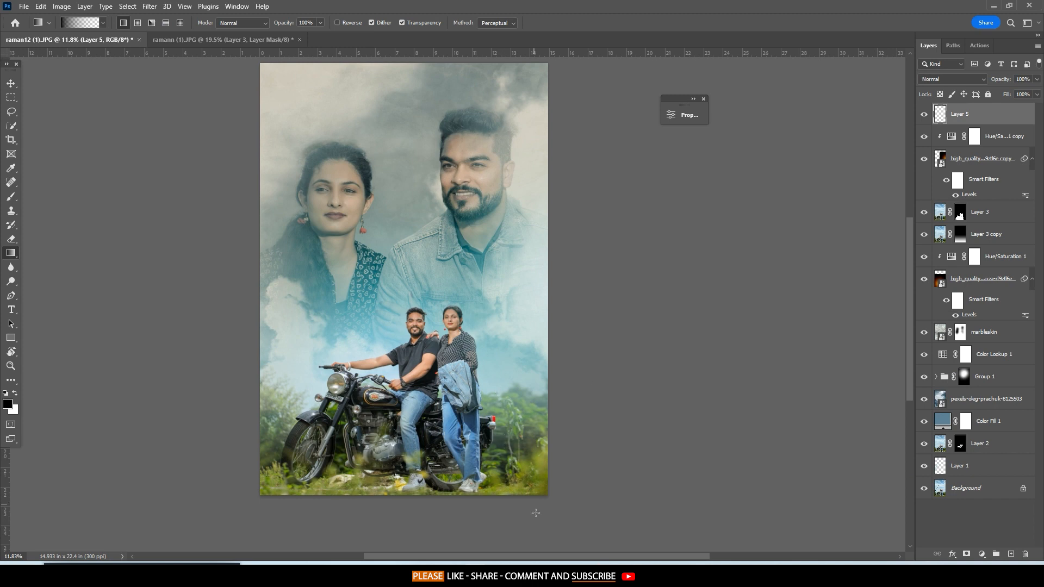
{"action": "left_click_drag", "start_coordinate": [524, 360], "coordinate": [524, 349]}
Scale the black gradient to 115.92% width and 94.44% height and lower it partly past the poster's bottom edge.
{"action": "key", "text": "ctrl+t"}
{"action": "left_click_drag", "start_coordinate": [404, 494], "coordinate": [404, 518]}
{"action": "left_click_drag", "start_coordinate": [419, 506], "coordinate": [420, 482]}
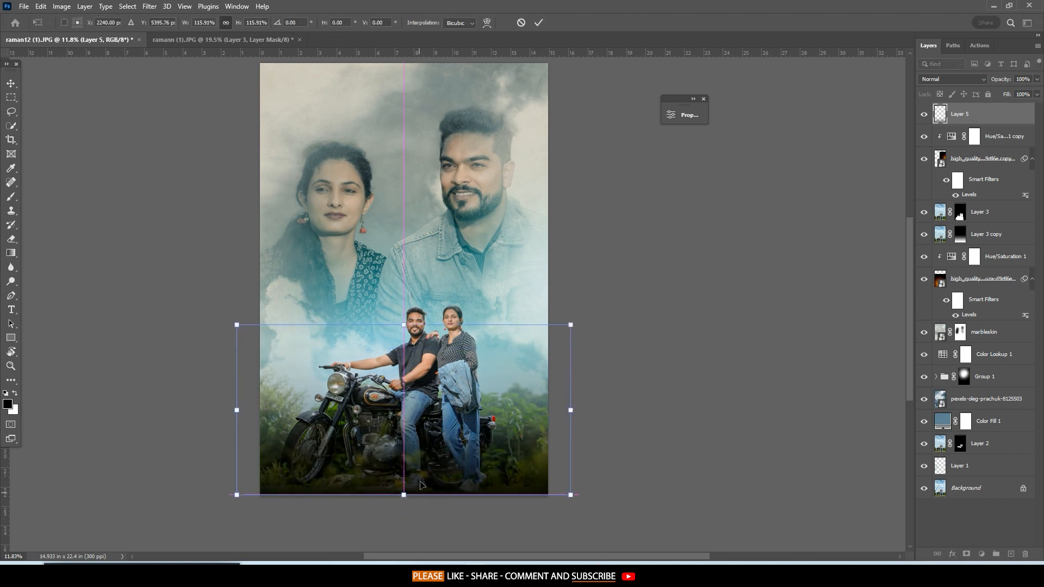
{"action": "left_click_drag", "start_coordinate": [411, 330], "coordinate": [412, 357]}
{"action": "left_click_drag", "start_coordinate": [420, 387], "coordinate": [424, 409]}
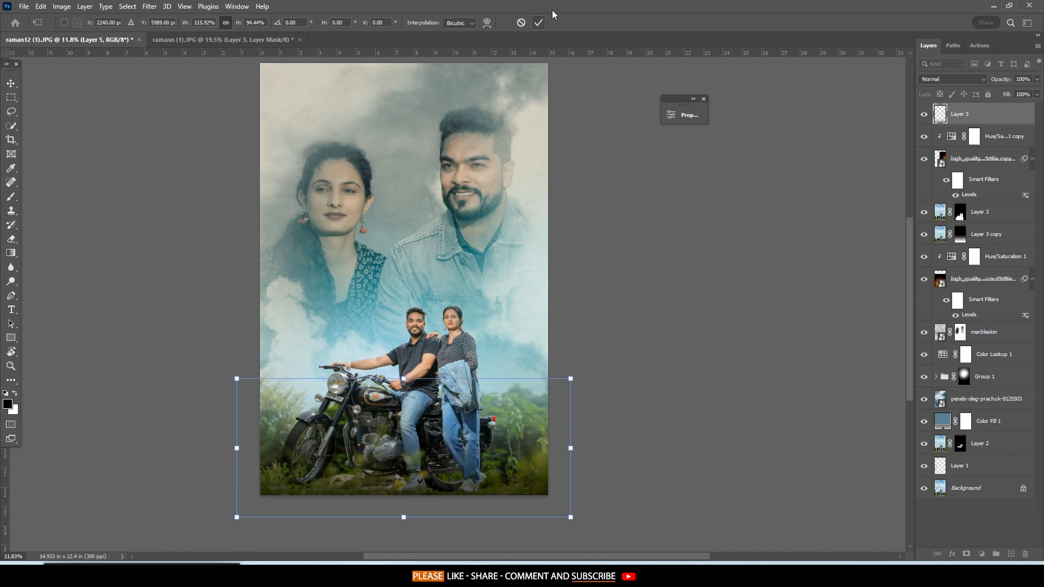
{"action": "left_click", "coordinate": [541, 22]}
Set the colour of the area around the canvas to Dark Gray.
{"action": "right_click", "coordinate": [701, 297]}
{"action": "left_click", "coordinate": [698, 329]}
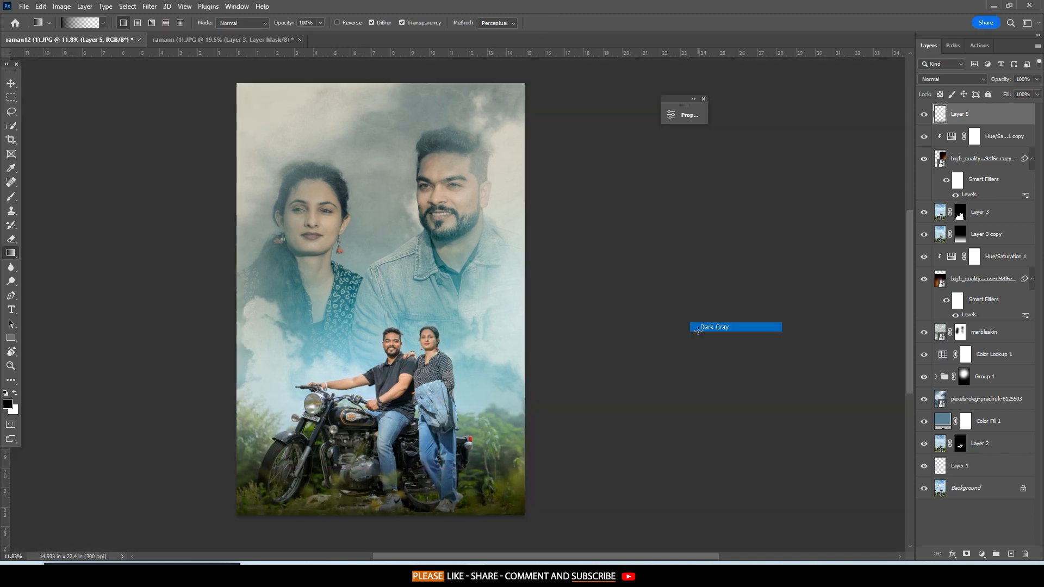
{"action": "left_click_drag", "start_coordinate": [516, 259], "coordinate": [519, 238]}
Add a white text layer reading "Hamrai" in the upper part of the poster.
{"action": "left_click", "coordinate": [11, 84]}
{"action": "left_click", "coordinate": [11, 309]}
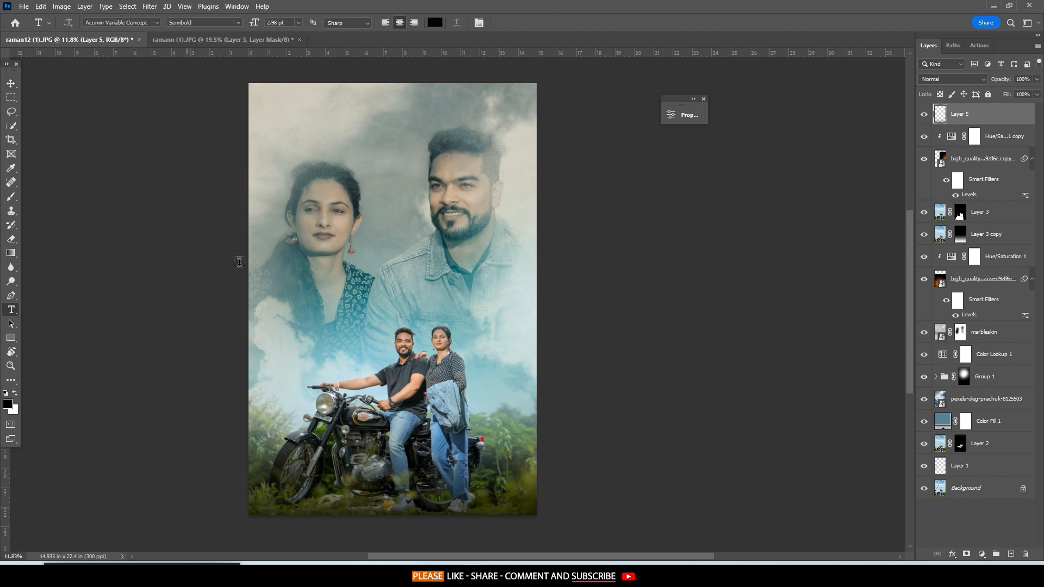
{"action": "left_click", "coordinate": [441, 23]}
{"action": "left_click", "coordinate": [552, 179]}
{"action": "left_click", "coordinate": [788, 165]}
{"action": "left_click", "coordinate": [382, 173]}
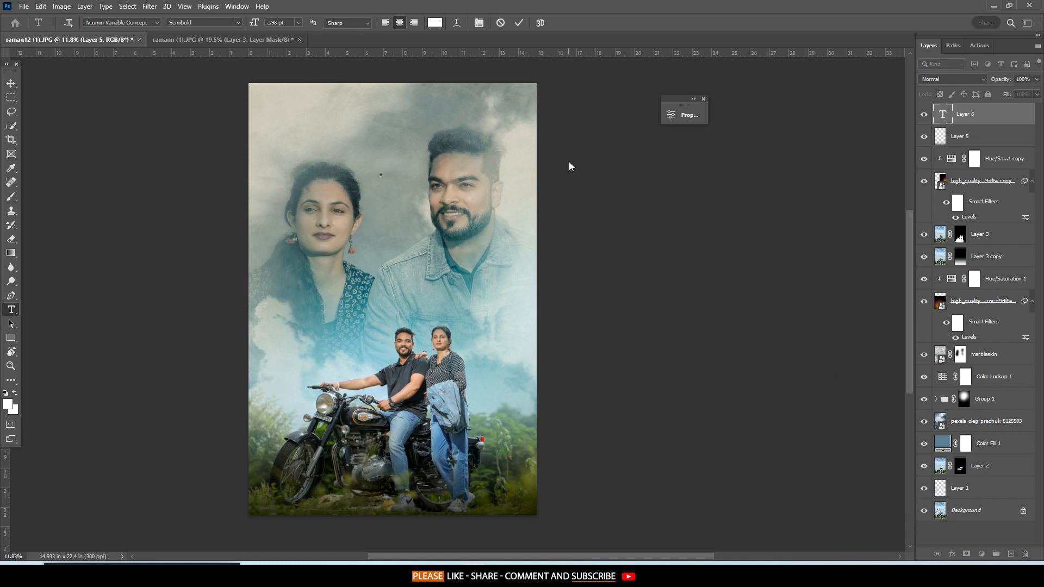
{"action": "left_click", "coordinate": [517, 23]}
Enlarge the Hamrai text to about 3770% and place it across the poster just above the woman's head.
{"action": "key", "text": "ctrl+t"}
{"action": "left_click_drag", "start_coordinate": [383, 176], "coordinate": [544, 275]}
{"action": "left_click_drag", "start_coordinate": [523, 196], "coordinate": [445, 155]}
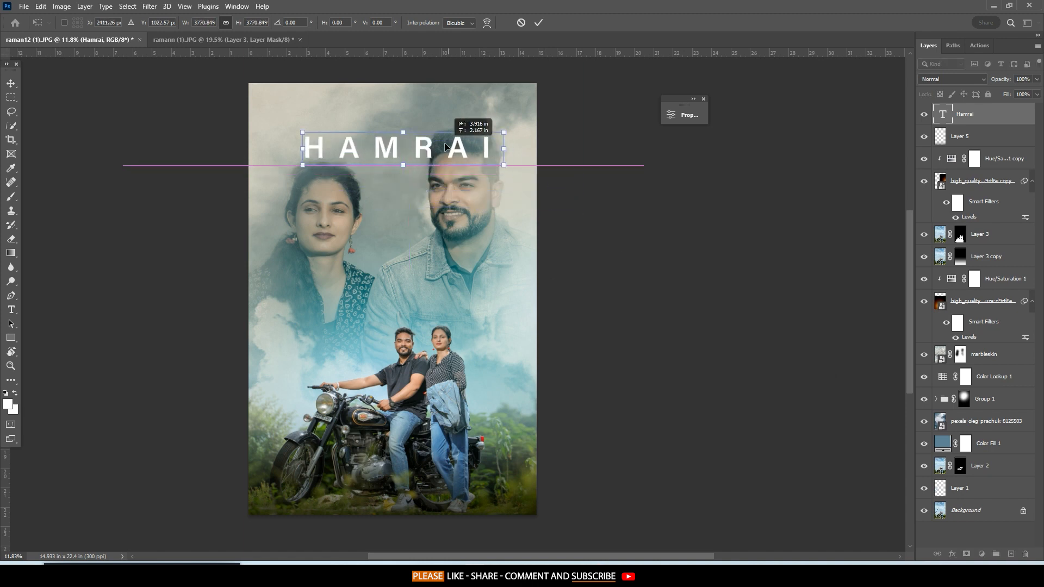
{"action": "left_click", "coordinate": [538, 22]}
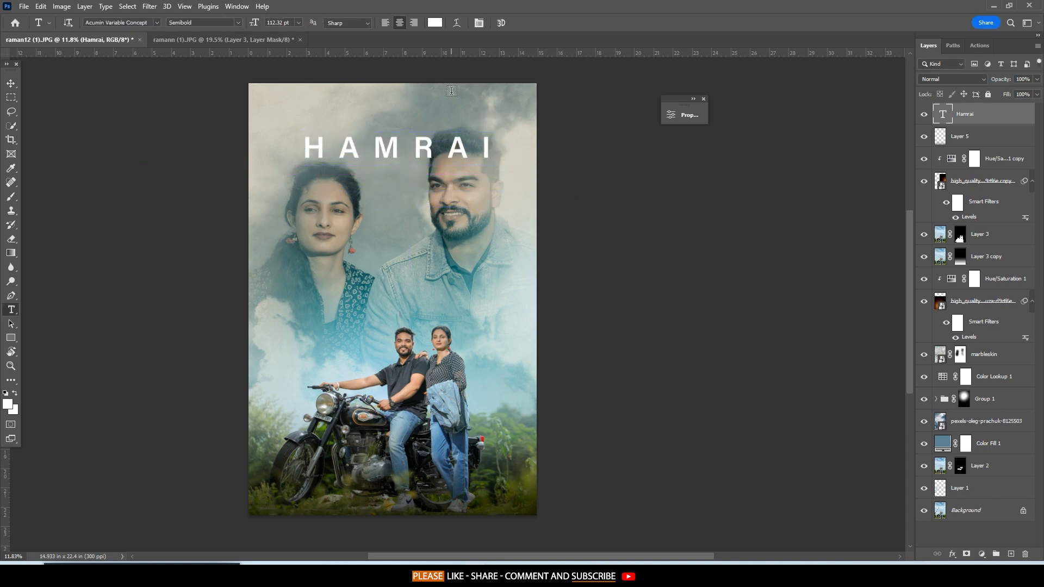
Set the letter tracking of the Hamrai text to 0.
{"action": "left_click", "coordinate": [479, 23]}
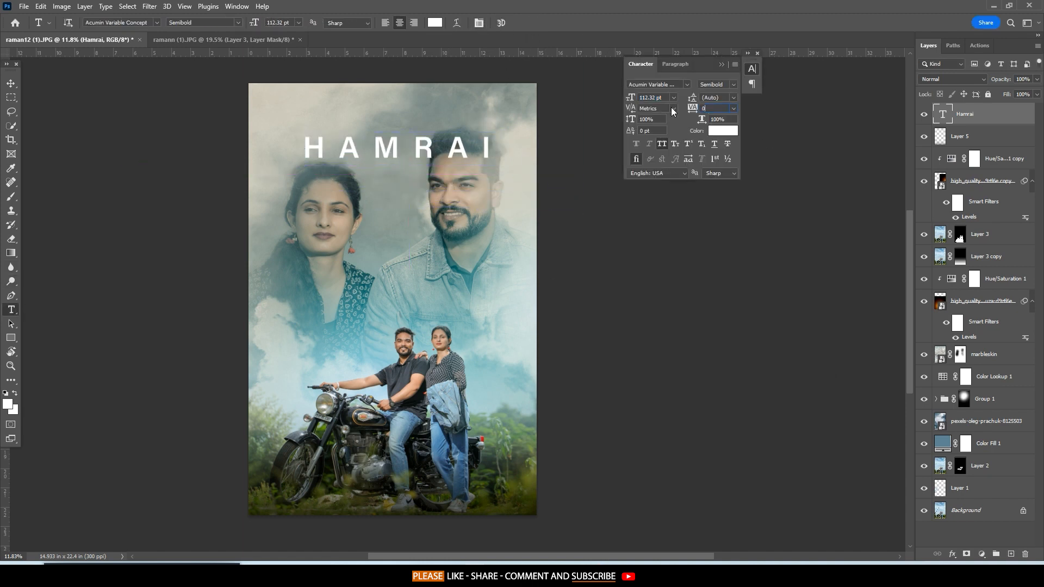
{"action": "type", "text": "0"}
{"action": "key", "text": "Return"}
Try the Balig Script and Billy Ohio fonts on the Hamrai text.
{"action": "left_click", "coordinate": [686, 84]}
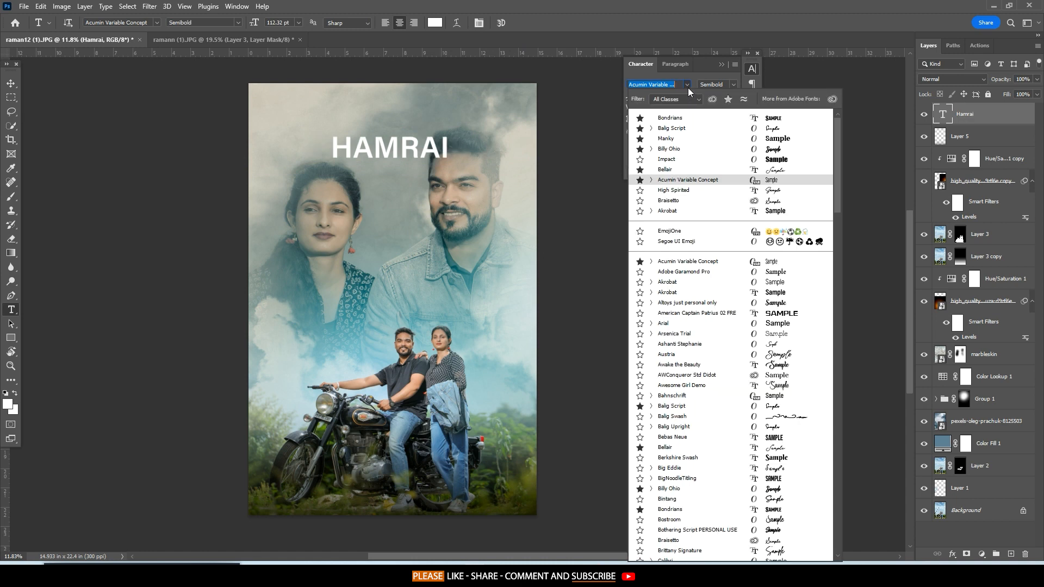
{"action": "left_click", "coordinate": [764, 124]}
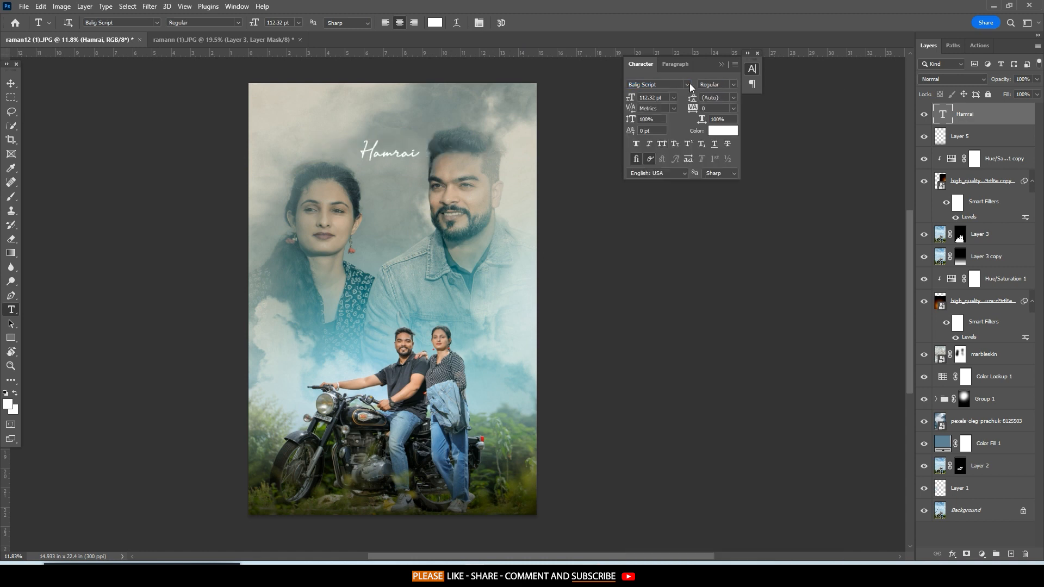
{"action": "left_click", "coordinate": [688, 85]}
{"action": "left_click", "coordinate": [776, 156]}
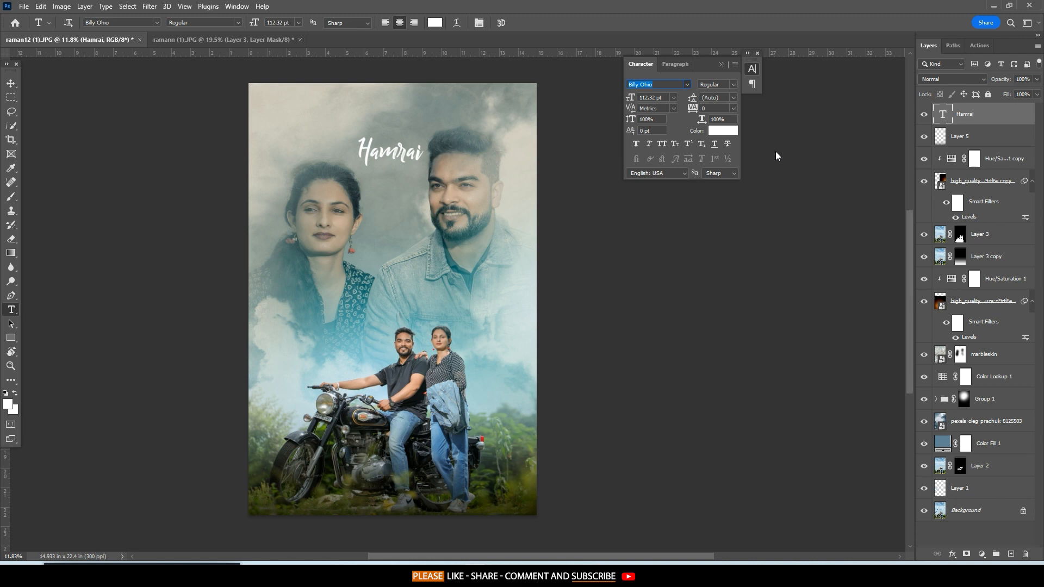
Scale the Hamrai text to about 193 pt and position it above the woman's head near the poster's upper left corner.
{"action": "left_click", "coordinate": [15, 83]}
{"action": "left_click_drag", "start_coordinate": [362, 142], "coordinate": [442, 193]}
{"action": "key", "text": "ctrl+t"}
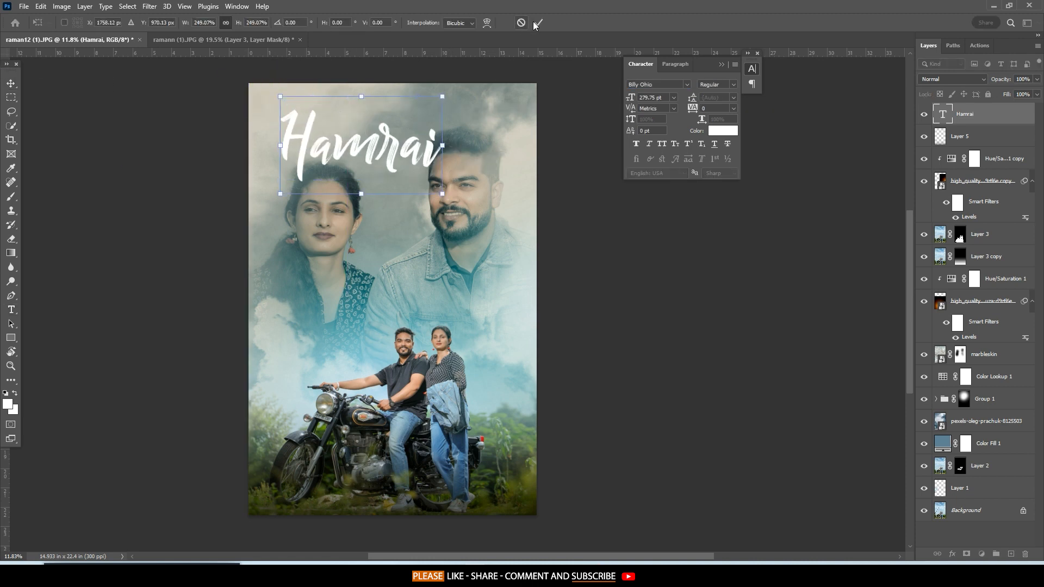
{"action": "left_click", "coordinate": [535, 24]}
{"action": "key", "text": "ctrl+t"}
{"action": "left_click_drag", "start_coordinate": [442, 145], "coordinate": [392, 144]}
{"action": "left_click_drag", "start_coordinate": [345, 142], "coordinate": [345, 122]}
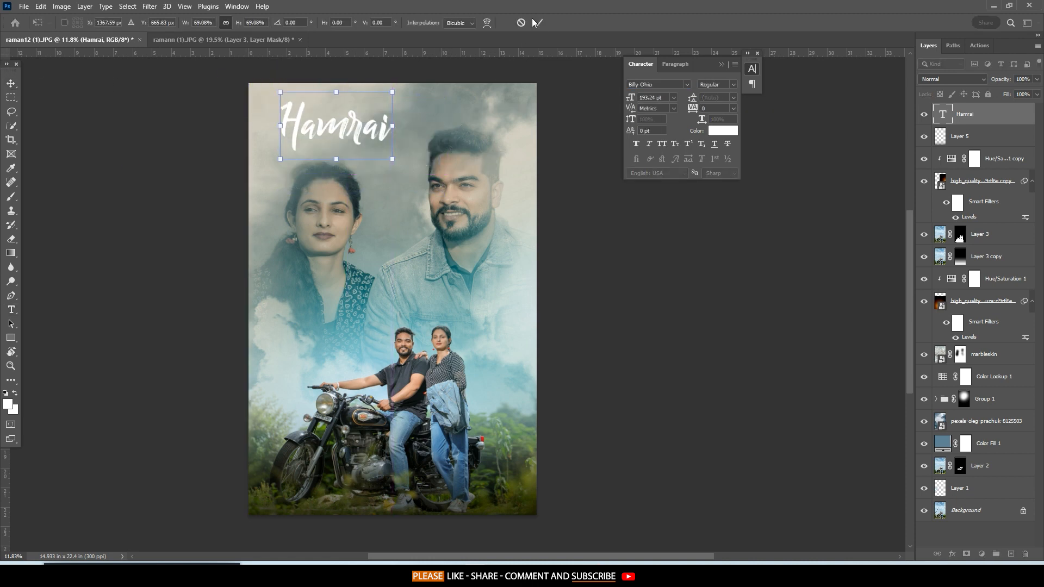
{"action": "left_click", "coordinate": [537, 23]}
{"action": "left_click", "coordinate": [722, 130]}
{"action": "left_click", "coordinate": [683, 174]}
{"action": "left_click_drag", "start_coordinate": [694, 240], "coordinate": [702, 300]}
{"action": "left_click", "coordinate": [724, 210]}
{"action": "left_click", "coordinate": [792, 168]}
Change the Hamrai text's font to High Spirited and place a duplicate of the text below it.
{"action": "left_click", "coordinate": [686, 85]}
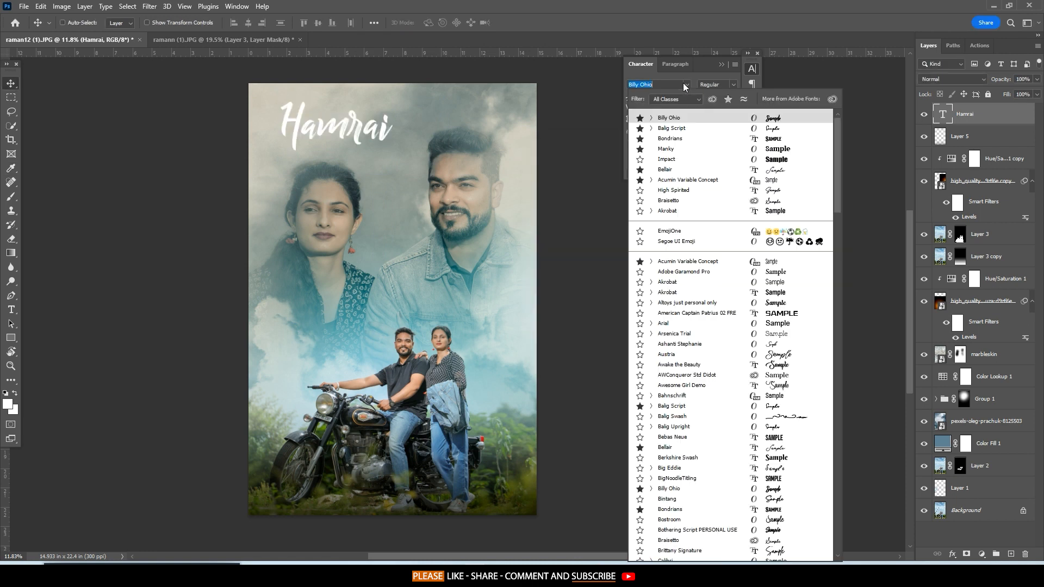
{"action": "left_click", "coordinate": [779, 192]}
{"action": "left_click_drag", "start_coordinate": [389, 116], "coordinate": [387, 107]}
{"action": "left_click_drag", "start_coordinate": [432, 211], "coordinate": [432, 211]}
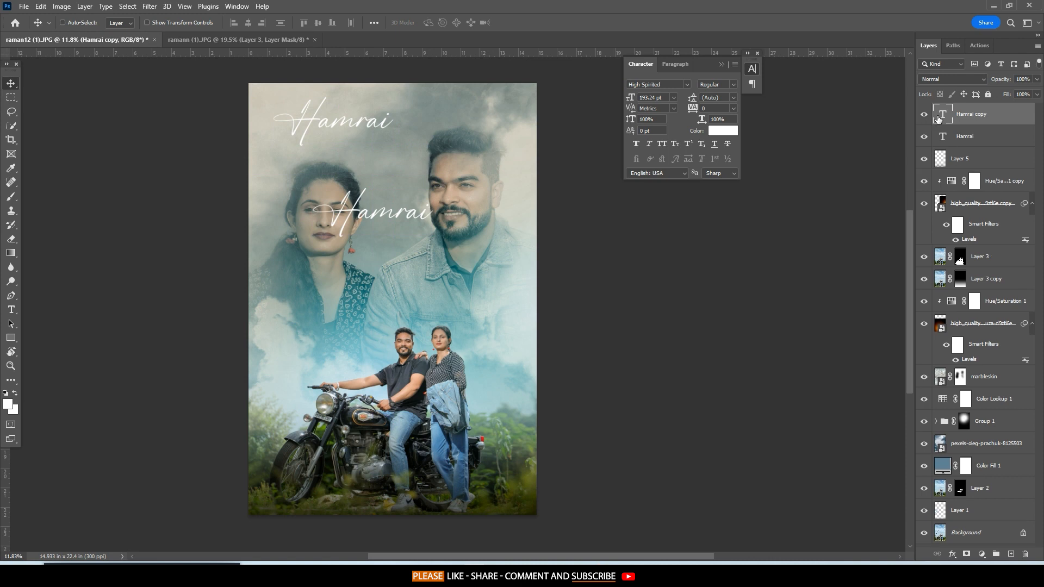
Replace the duplicate's wording with "kahani" and move it directly beneath Hamrai.
{"action": "double_click", "coordinate": [942, 114]}
{"action": "type", "text": "kahan"}
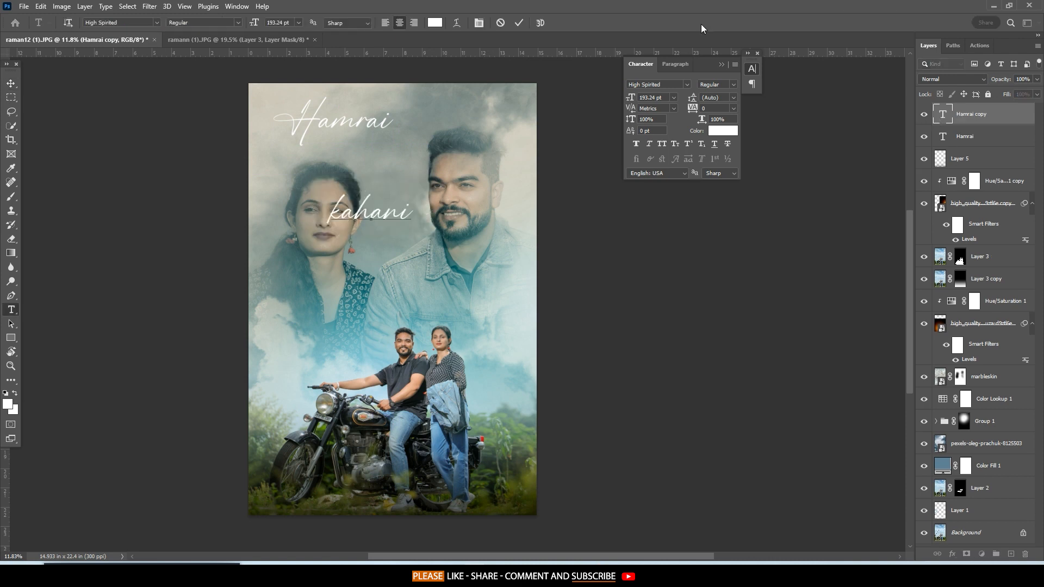
{"action": "left_click", "coordinate": [519, 23]}
{"action": "left_click", "coordinate": [11, 83]}
{"action": "left_click_drag", "start_coordinate": [304, 107], "coordinate": [297, 141]}
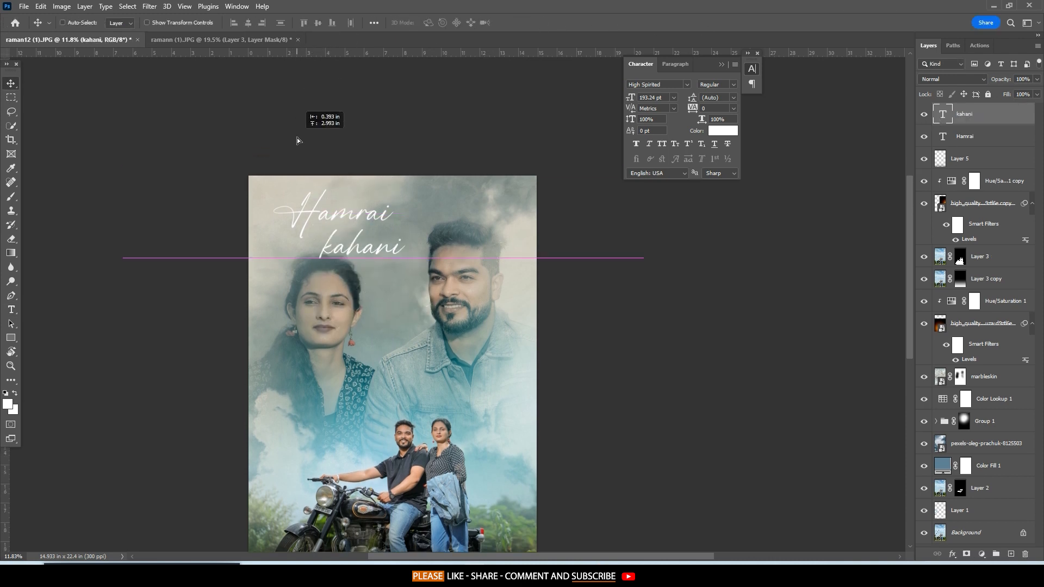
Format the kahani text in the Impact font at 141 pt with small caps.
{"action": "left_click", "coordinate": [686, 84]}
{"action": "left_click", "coordinate": [775, 170]}
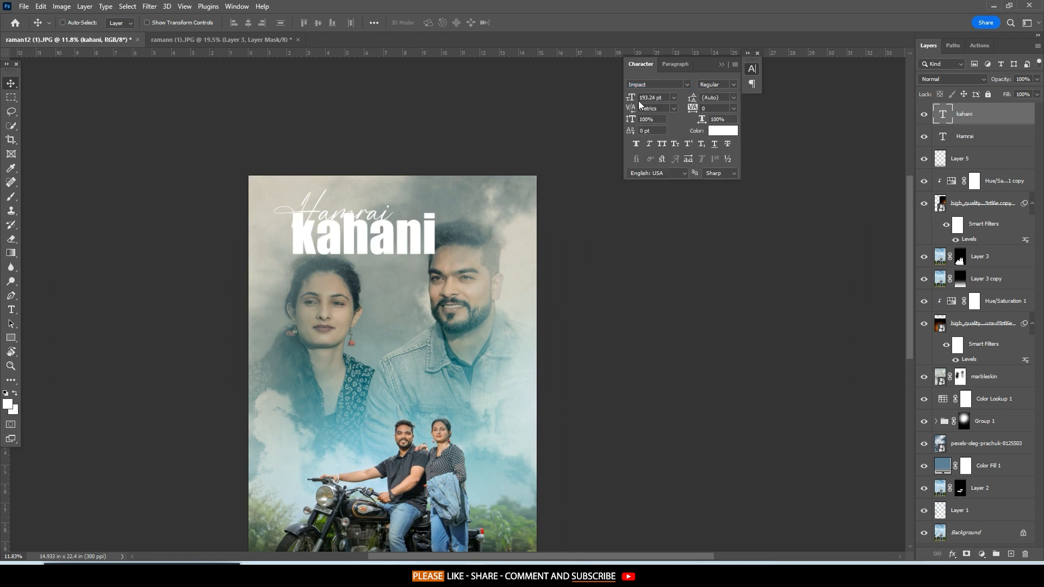
{"action": "left_click_drag", "start_coordinate": [633, 98], "coordinate": [604, 93]}
{"action": "left_click", "coordinate": [662, 144]}
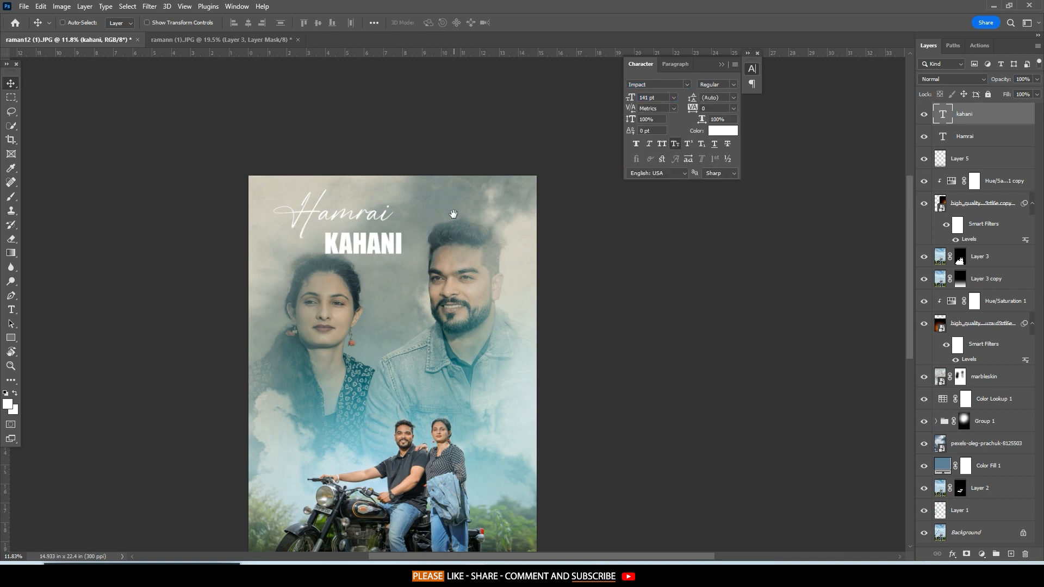
Move the kahani text up and to the left so it sits closer beneath Hamrai.
{"action": "left_click_drag", "start_coordinate": [453, 214], "coordinate": [447, 162]}
{"action": "left_click_drag", "start_coordinate": [438, 163], "coordinate": [397, 150]}
{"action": "scroll", "coordinate": [387, 150], "scroll_direction": "up", "scroll_amount": 2}
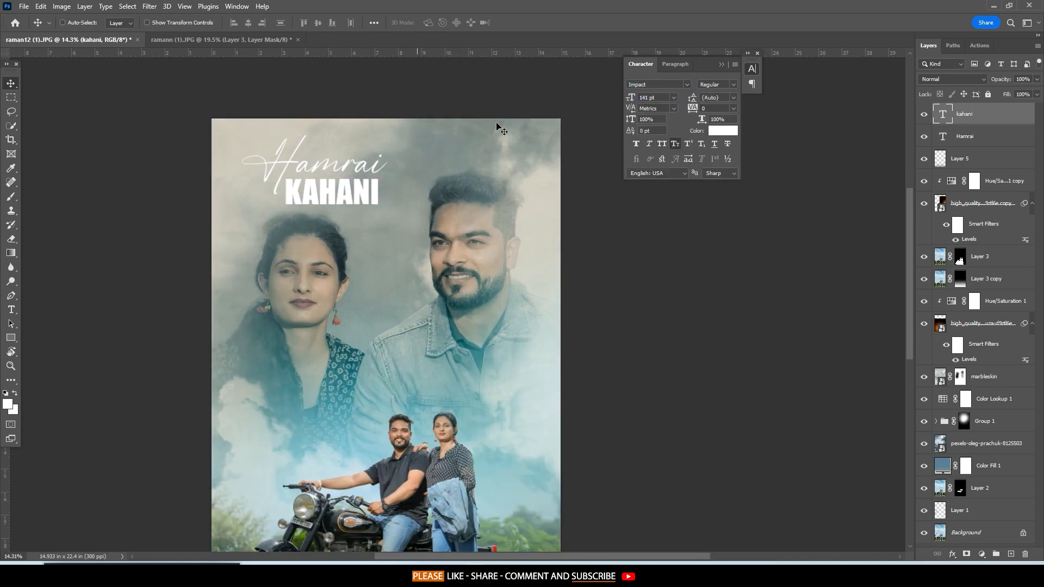
Change the kahani text to the Bondrians font at 189 pt and nudge it slightly to the right.
{"action": "left_click", "coordinate": [687, 84]}
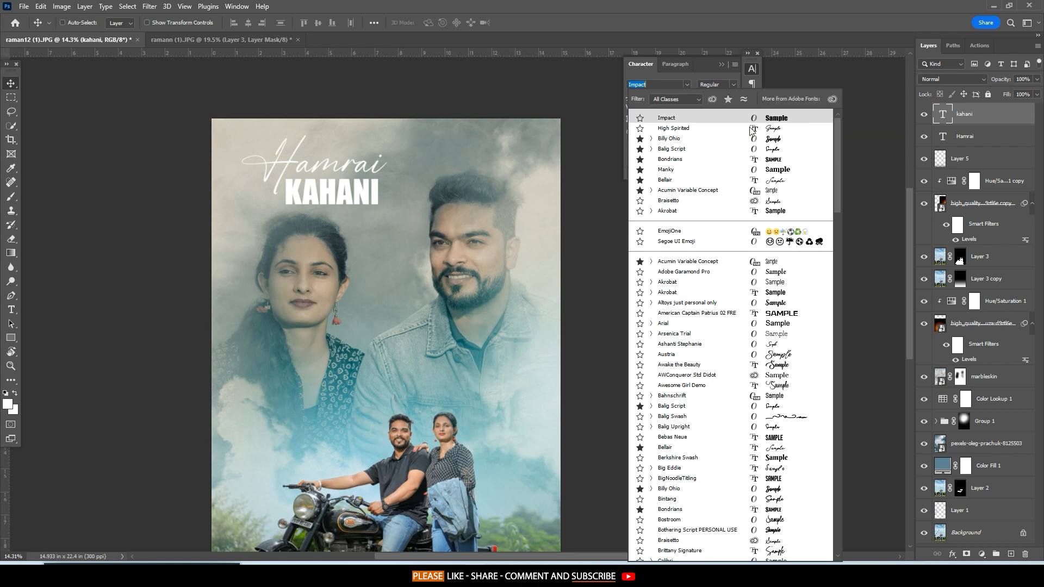
{"action": "left_click", "coordinate": [769, 162]}
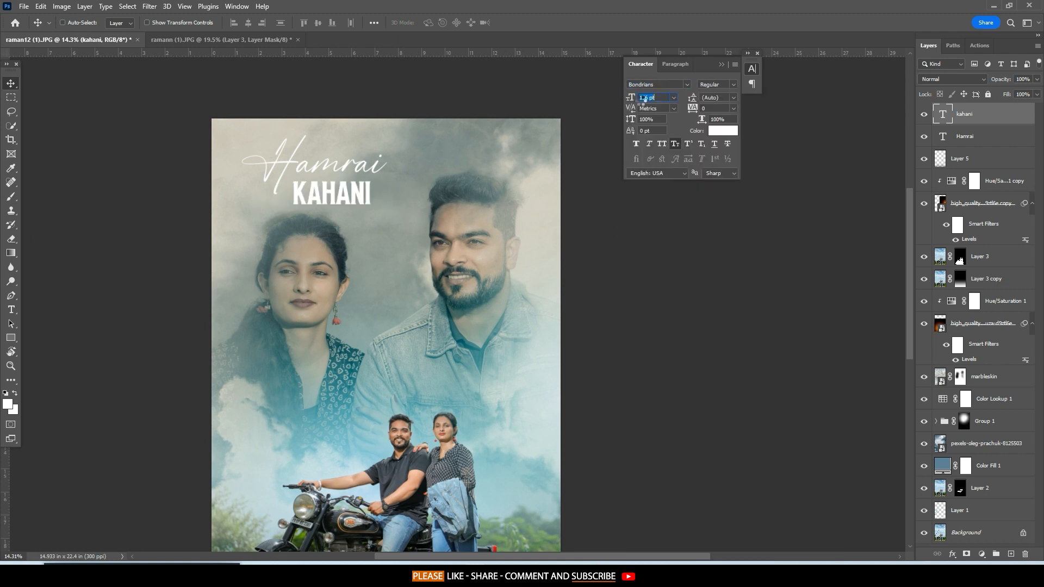
{"action": "left_click_drag", "start_coordinate": [644, 100], "coordinate": [659, 99]}
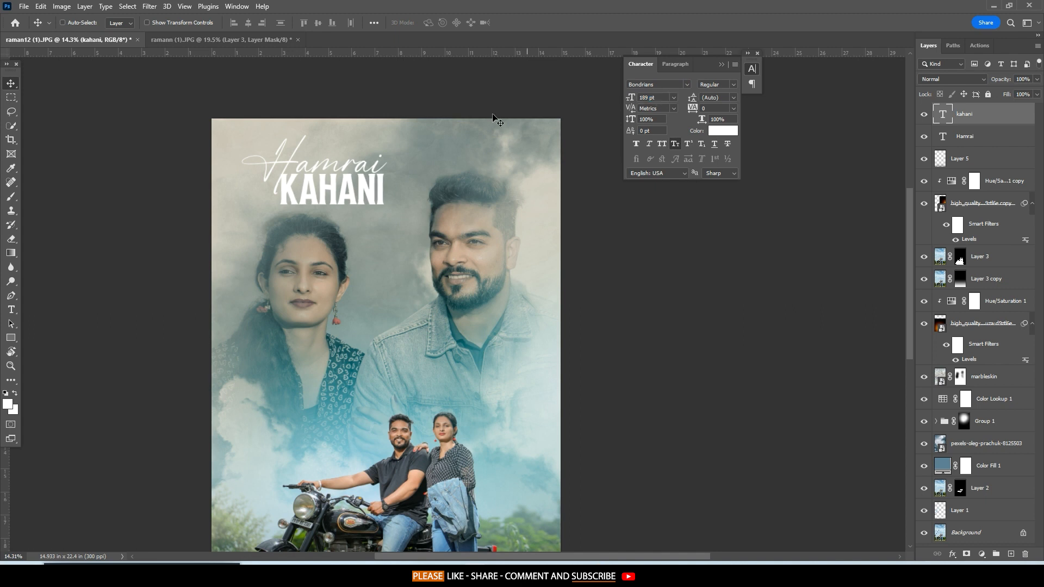
{"action": "left_click_drag", "start_coordinate": [473, 103], "coordinate": [480, 105]}
{"action": "scroll", "coordinate": [480, 105], "scroll_direction": "down", "scroll_amount": 7}
{"action": "scroll", "coordinate": [480, 105], "scroll_direction": "up", "scroll_amount": 3}
{"action": "left_click_drag", "start_coordinate": [559, 198], "coordinate": [542, 170]}
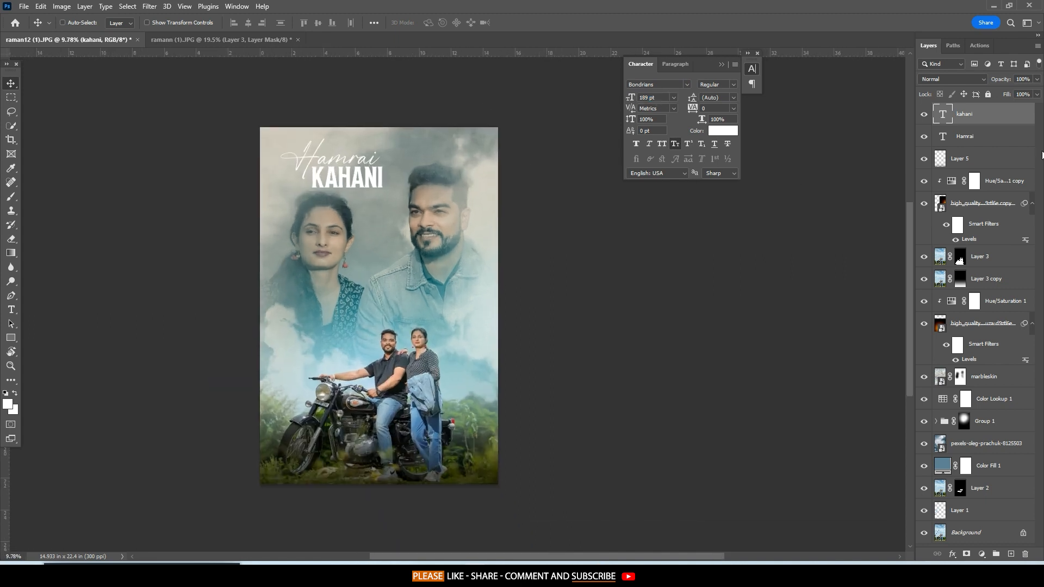
Select the kahani and Hamrai text layers together and shift them slightly to the right.
{"action": "left_click", "coordinate": [975, 145], "text": "ctrl"}
{"action": "key", "text": "ctrl+t"}
{"action": "left_click_drag", "start_coordinate": [354, 175], "coordinate": [357, 174]}
{"action": "left_click", "coordinate": [538, 22]}
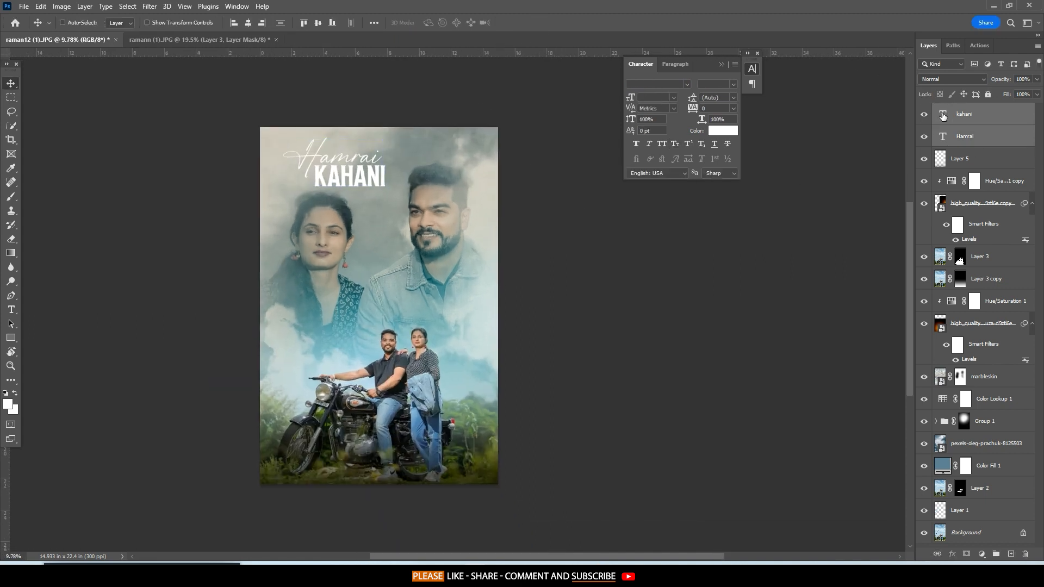
Bring the Hamrai text layer in front of the kahani layer and nudge it slightly down to the right.
{"action": "left_click", "coordinate": [943, 116]}
{"action": "key", "text": "alt+bracketleft"}
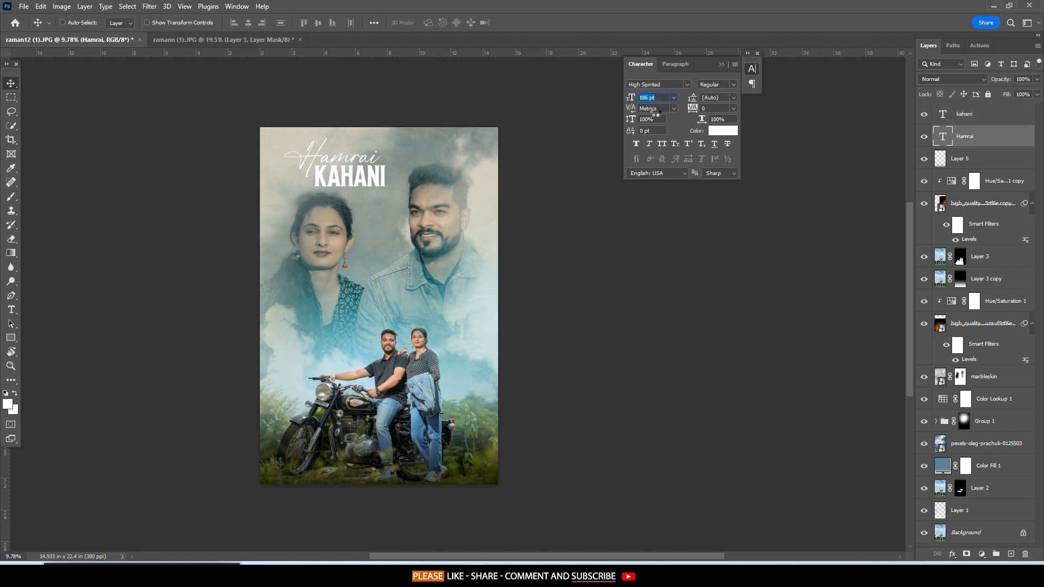
{"action": "key", "text": "ctrl+bracketright"}
{"action": "scroll", "coordinate": [387, 173], "scroll_direction": "up", "scroll_amount": 2}
{"action": "left_click_drag", "start_coordinate": [362, 122], "coordinate": [369, 125]}
Recolor the Hamrai text to a bright pinkish red.
{"action": "scroll", "coordinate": [386, 122], "scroll_direction": "down", "scroll_amount": 6}
{"action": "left_click", "coordinate": [721, 130]}
{"action": "left_click_drag", "start_coordinate": [675, 181], "coordinate": [686, 171]}
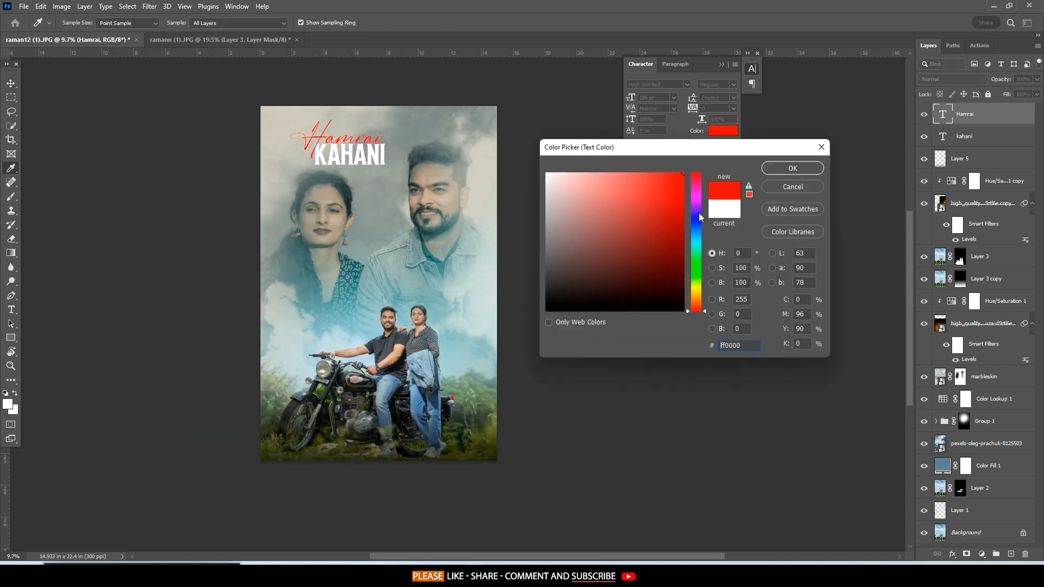
{"action": "left_click_drag", "start_coordinate": [699, 213], "coordinate": [699, 181]}
{"action": "key", "text": "Return"}
{"action": "scroll", "coordinate": [389, 179], "scroll_direction": "up", "scroll_amount": 2}
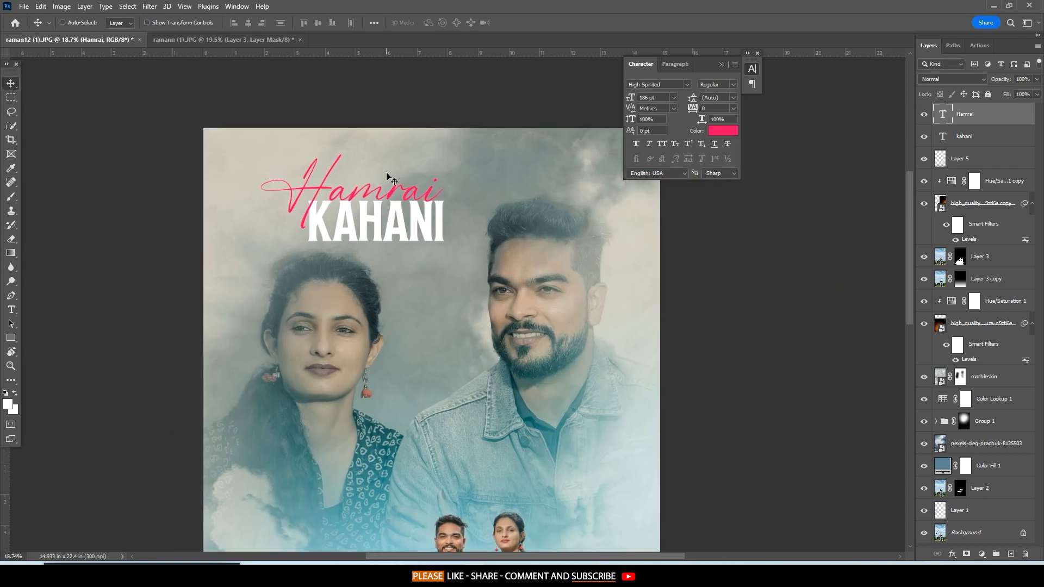
Add a drop shadow to the Hamrai text with 51% opacity, 91° angle, 55 px distance and 24 px size.
{"action": "left_click", "coordinate": [952, 553]}
{"action": "left_click", "coordinate": [973, 546]}
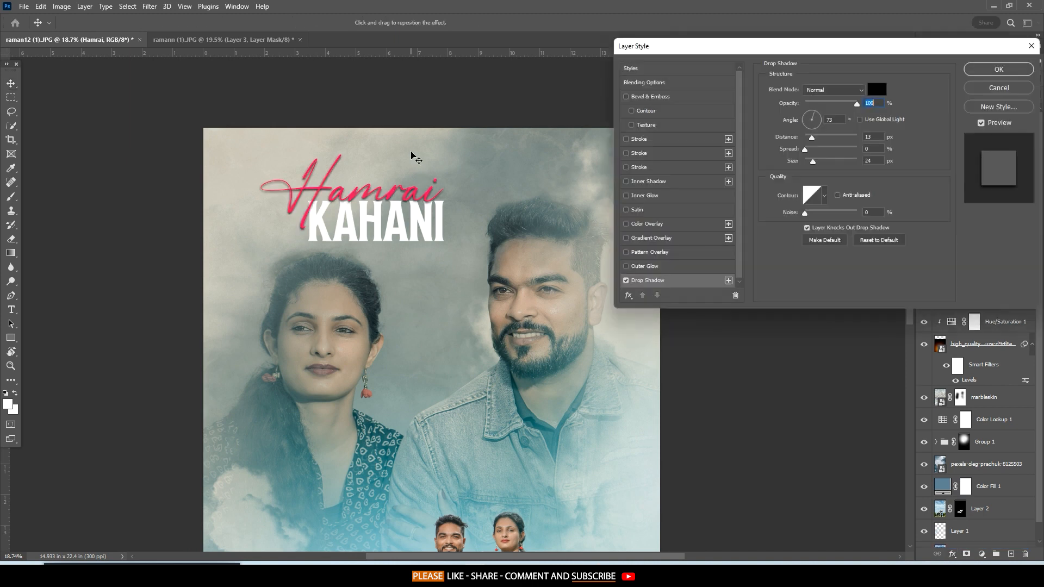
{"action": "left_click_drag", "start_coordinate": [413, 158], "coordinate": [415, 161]}
{"action": "left_click_drag", "start_coordinate": [851, 109], "coordinate": [833, 113]}
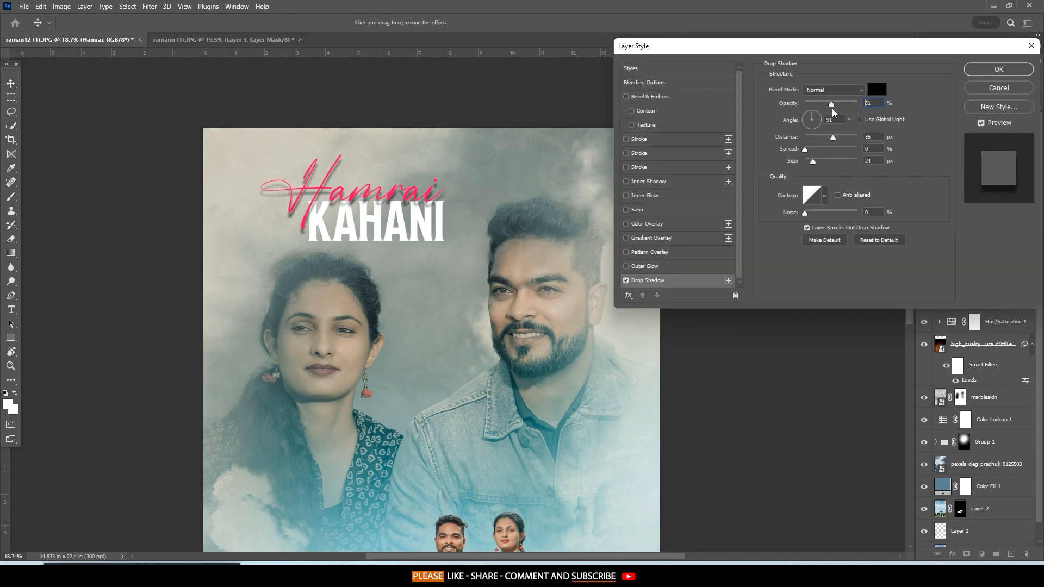
{"action": "left_click", "coordinate": [989, 72]}
{"action": "scroll", "coordinate": [413, 165], "scroll_direction": "down", "scroll_amount": 5}
{"action": "scroll", "coordinate": [467, 201], "scroll_direction": "up", "scroll_amount": 3}
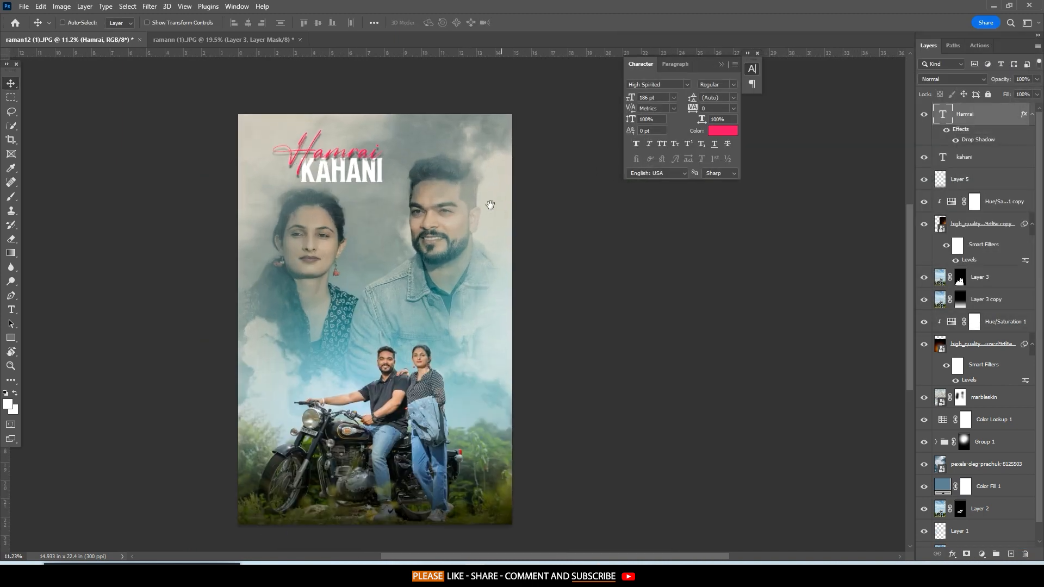
Select the Hamrai and kahani text layers together and move them down to the middle of the poster, over the small couple's heads.
{"action": "right_click", "coordinate": [584, 238]}
{"action": "left_click", "coordinate": [592, 264]}
{"action": "scroll", "coordinate": [312, 137], "scroll_direction": "up", "scroll_amount": 1}
{"action": "left_click_drag", "start_coordinate": [318, 145], "coordinate": [384, 152]}
{"action": "left_click", "coordinate": [960, 162], "text": "ctrl"}
{"action": "key", "text": "ctrl+t"}
{"action": "left_click_drag", "start_coordinate": [369, 124], "coordinate": [369, 292]}
{"action": "key", "text": "Return"}
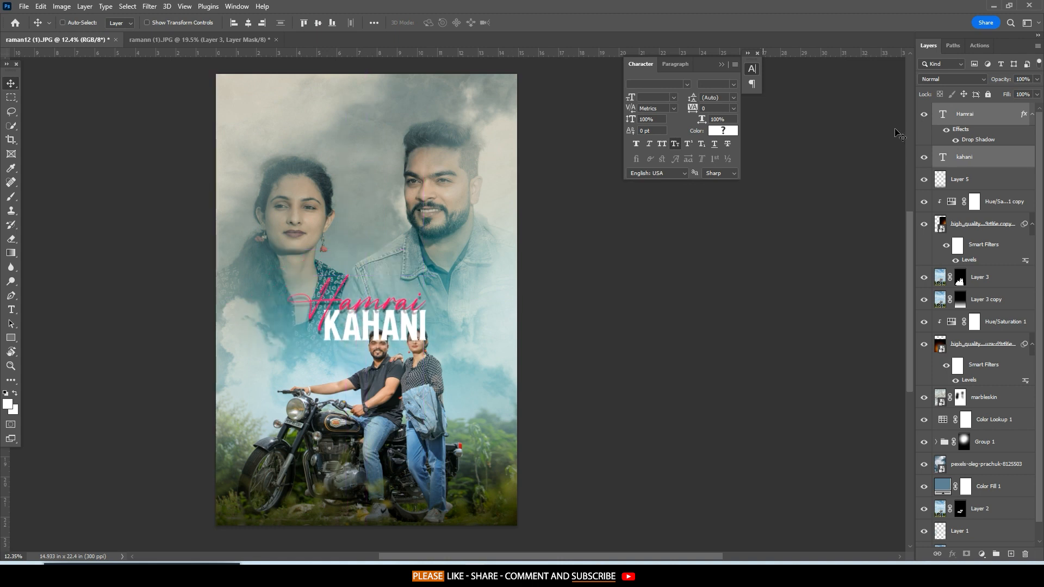
Group the two title texts beneath Layer 3 and enlarge the group to about 159% behind the couple on the motorcycle.
{"action": "key", "text": "ctrl+g"}
{"action": "left_click_drag", "start_coordinate": [959, 115], "coordinate": [969, 241]}
{"action": "key", "text": "ctrl+t"}
{"action": "left_click_drag", "start_coordinate": [356, 276], "coordinate": [363, 218]}
{"action": "left_click_drag", "start_coordinate": [381, 246], "coordinate": [357, 264]}
{"action": "left_click_drag", "start_coordinate": [370, 289], "coordinate": [375, 280]}
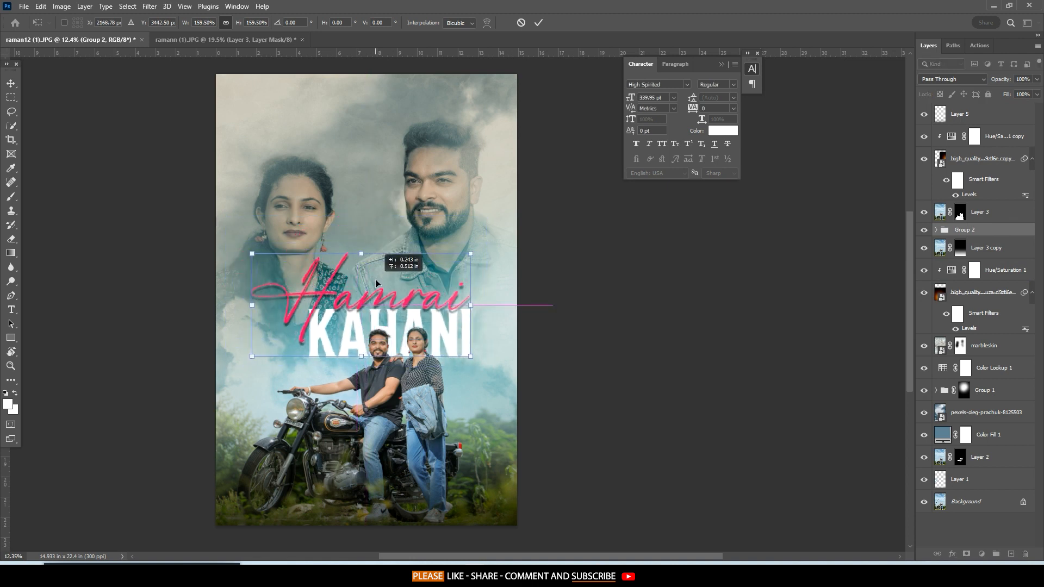
{"action": "left_click", "coordinate": [538, 22]}
Set the title group's blend mode to Soft Light and nudge the group slightly to the left.
{"action": "left_click", "coordinate": [944, 79]}
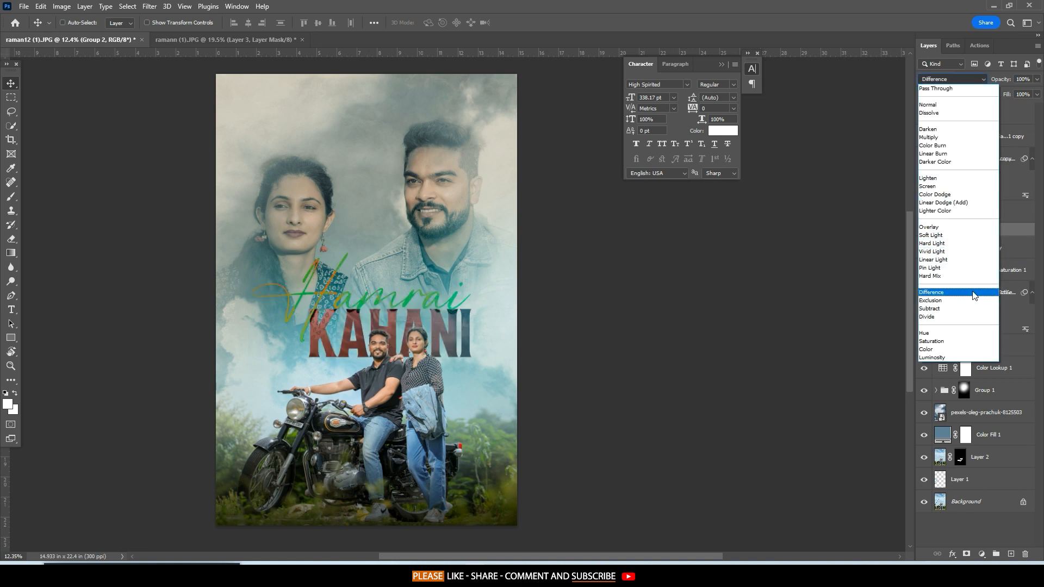
{"action": "left_click", "coordinate": [992, 236]}
{"action": "right_click", "coordinate": [768, 268]}
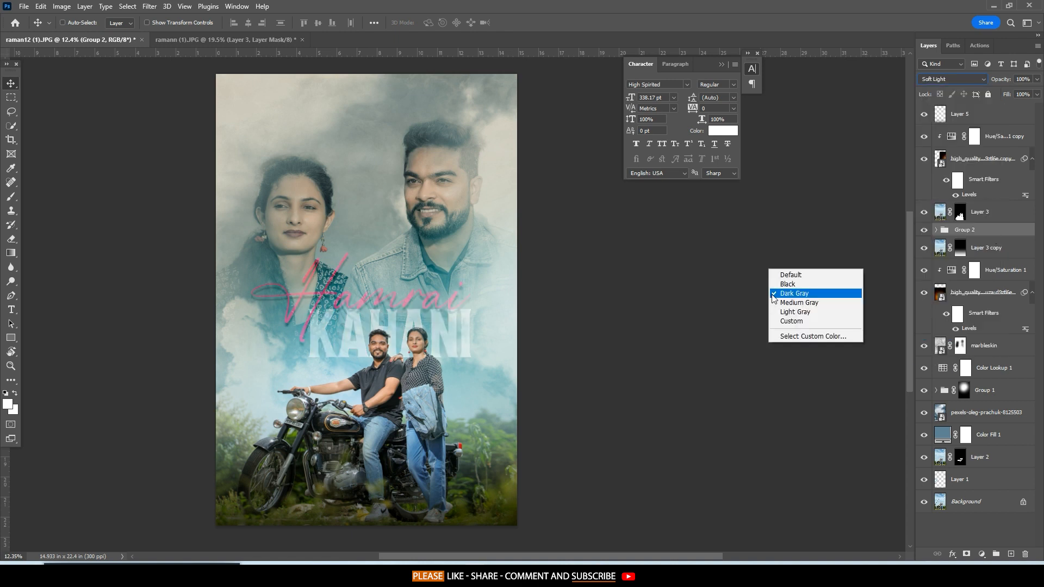
{"action": "left_click", "coordinate": [884, 217]}
{"action": "key", "text": "ctrl+t"}
{"action": "left_click_drag", "start_coordinate": [412, 322], "coordinate": [407, 321]}
{"action": "left_click", "coordinate": [538, 23]}
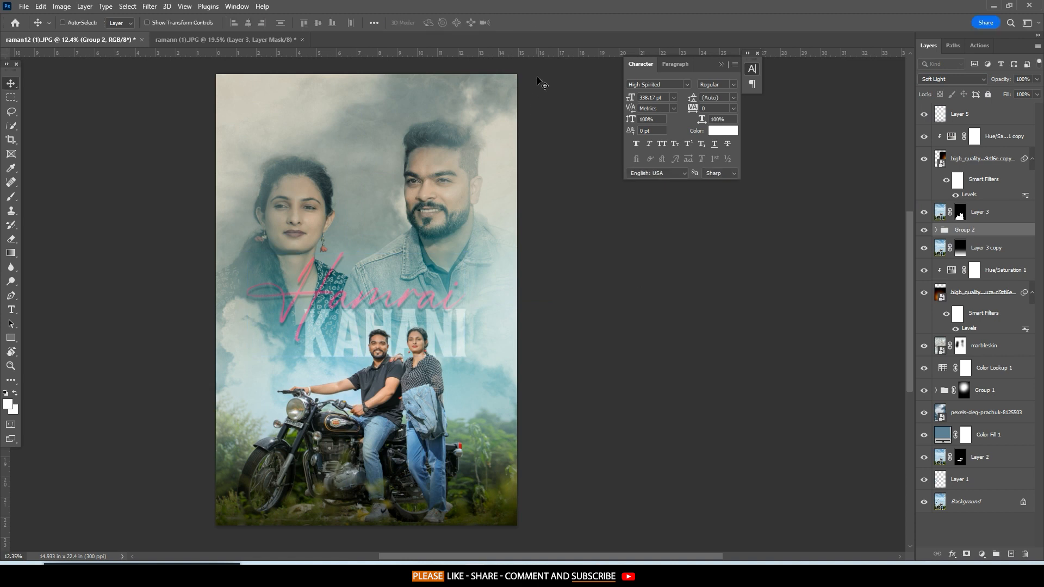
Examine the poster against different canvas surround colors, ending on medium gray.
{"action": "right_click", "coordinate": [578, 213]}
{"action": "left_click", "coordinate": [603, 248]}
{"action": "scroll", "coordinate": [476, 238], "scroll_direction": "down", "scroll_amount": 1}
{"action": "scroll", "coordinate": [424, 288], "scroll_direction": "up", "scroll_amount": 1}
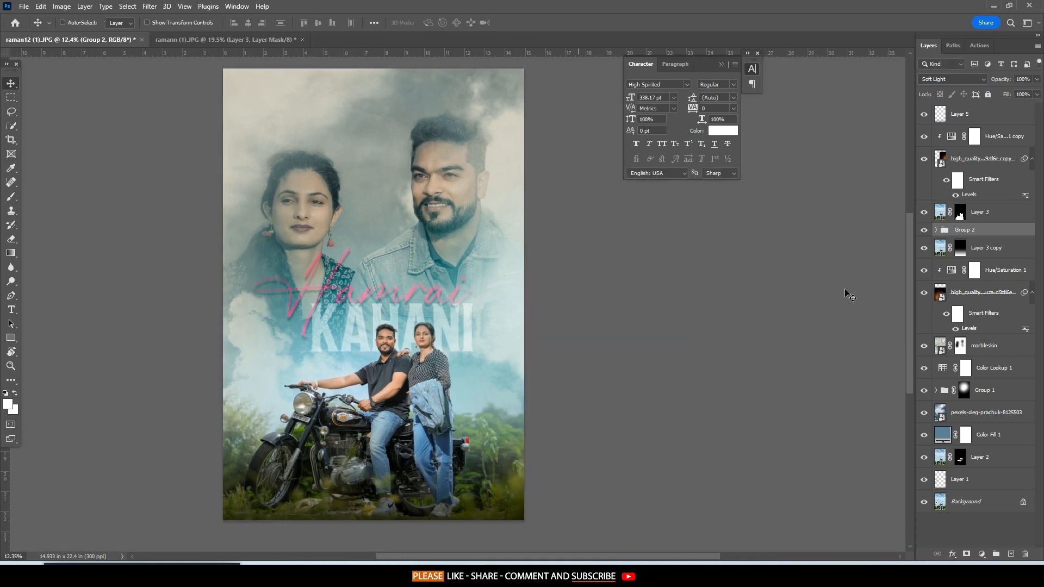
{"action": "right_click", "coordinate": [692, 303]}
{"action": "left_click", "coordinate": [712, 318]}
{"action": "left_click", "coordinate": [965, 124]}
{"action": "right_click", "coordinate": [755, 229]}
{"action": "left_click", "coordinate": [767, 262]}
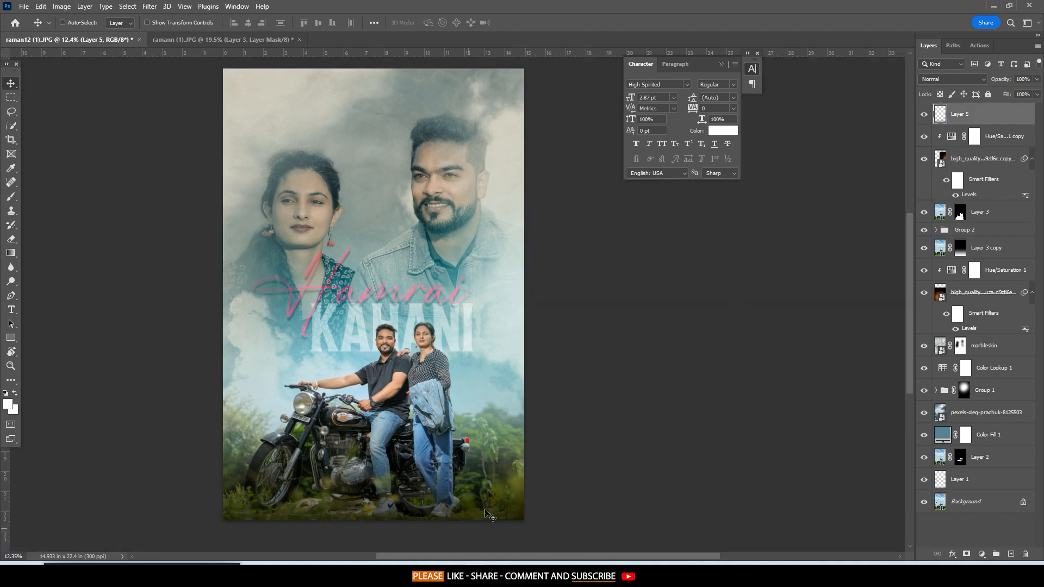
{"action": "right_click", "coordinate": [652, 289]}
{"action": "left_click", "coordinate": [672, 327]}
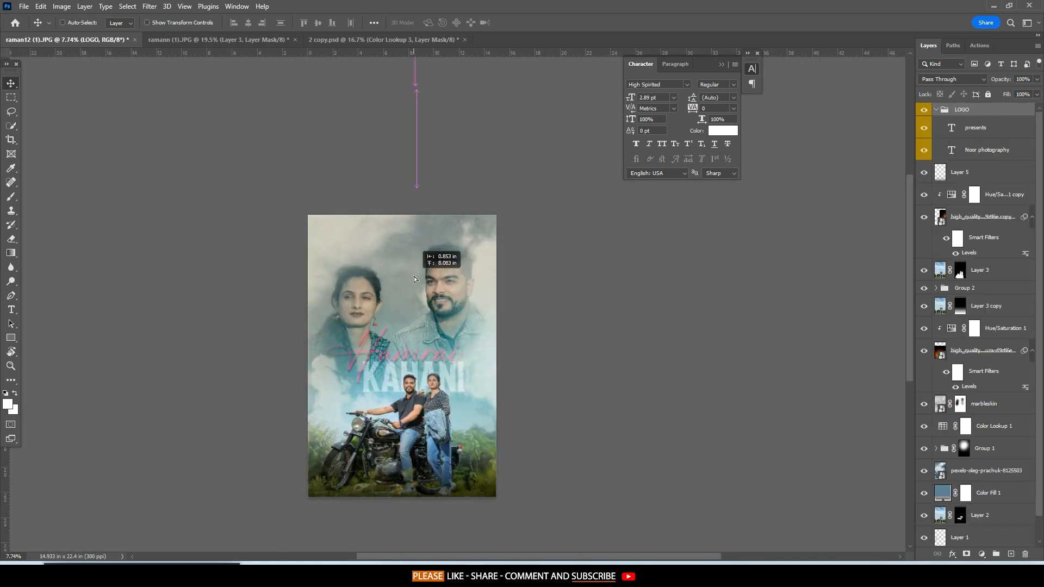
Move the LOGO group down onto the poster and place it near the top edge.
{"action": "scroll", "coordinate": [413, 276], "scroll_direction": "up", "scroll_amount": 2}
{"action": "scroll", "coordinate": [412, 265], "scroll_direction": "down", "scroll_amount": 3}
{"action": "key", "text": "ctrl+t"}
{"action": "scroll", "coordinate": [412, 265], "scroll_direction": "down", "scroll_amount": 3}
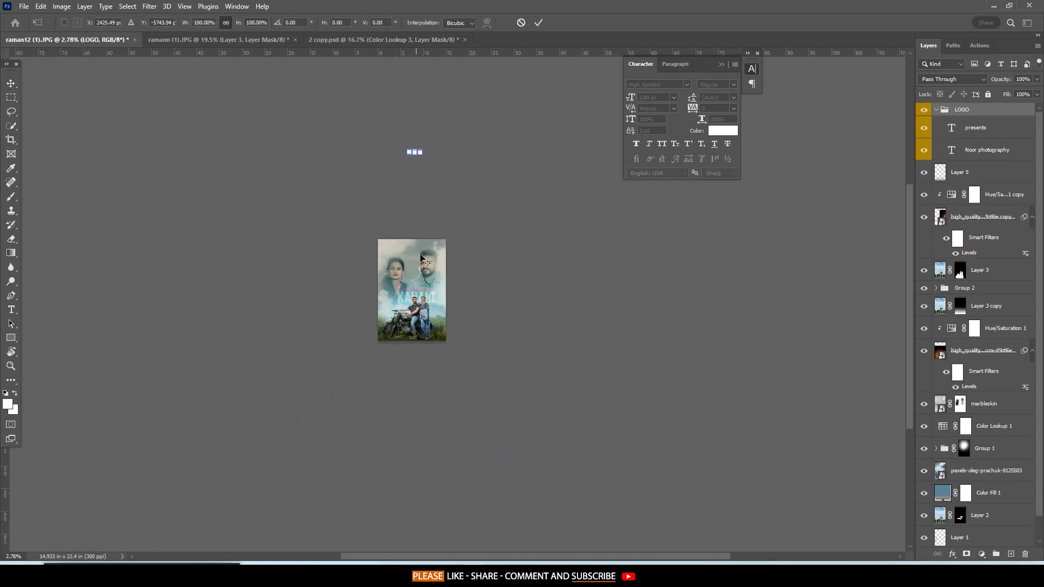
{"action": "scroll", "coordinate": [416, 261], "scroll_direction": "up", "scroll_amount": 1}
{"action": "left_click", "coordinate": [537, 24]}
{"action": "left_click_drag", "start_coordinate": [428, 347], "coordinate": [427, 373]}
{"action": "scroll", "coordinate": [430, 270], "scroll_direction": "up", "scroll_amount": 6}
{"action": "left_click_drag", "start_coordinate": [407, 203], "coordinate": [492, 244]}
{"action": "left_click_drag", "start_coordinate": [500, 228], "coordinate": [453, 193]}
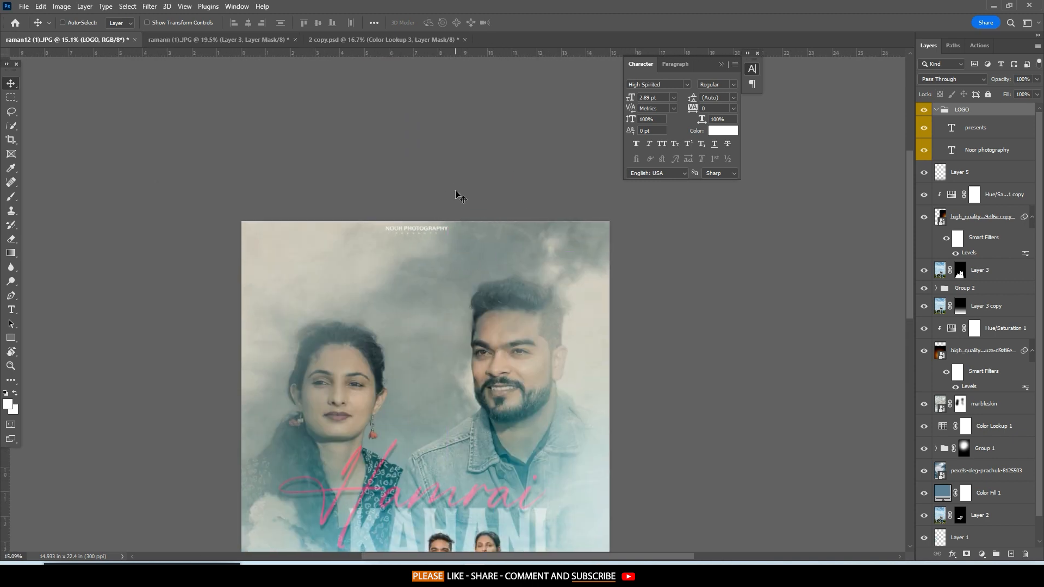
Center the LOGO group horizontally on the poster by aligning it to a selection of the whole canvas.
{"action": "scroll", "coordinate": [455, 195], "scroll_direction": "down", "scroll_amount": 3}
{"action": "key", "text": "m"}
{"action": "left_click_drag", "start_coordinate": [273, 170], "coordinate": [528, 535]}
{"action": "key", "text": "v"}
{"action": "left_click", "coordinate": [248, 25]}
{"action": "scroll", "coordinate": [379, 142], "scroll_direction": "up", "scroll_amount": 4}
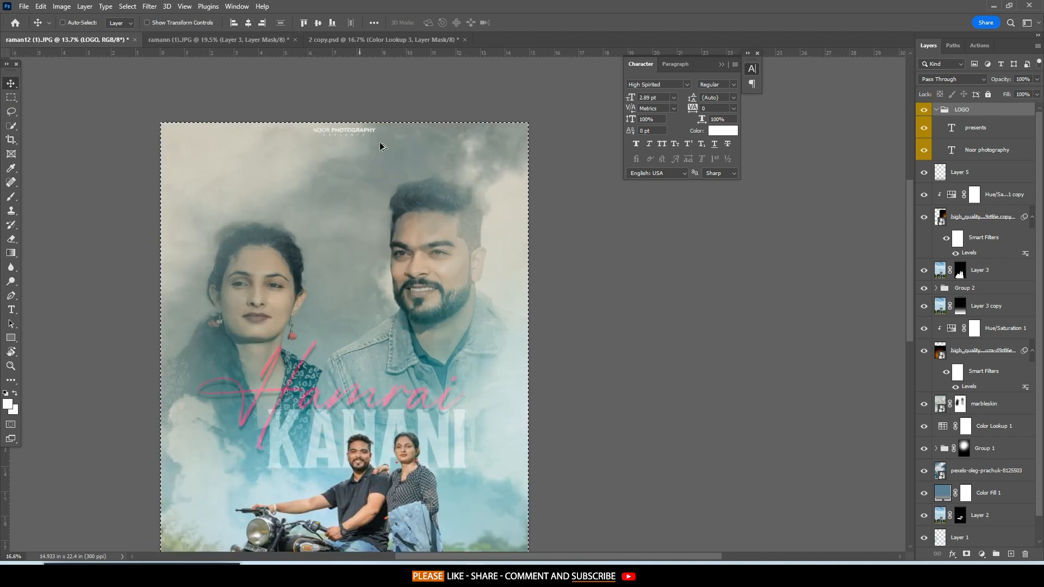
{"action": "scroll", "coordinate": [349, 129], "scroll_direction": "down", "scroll_amount": 3}
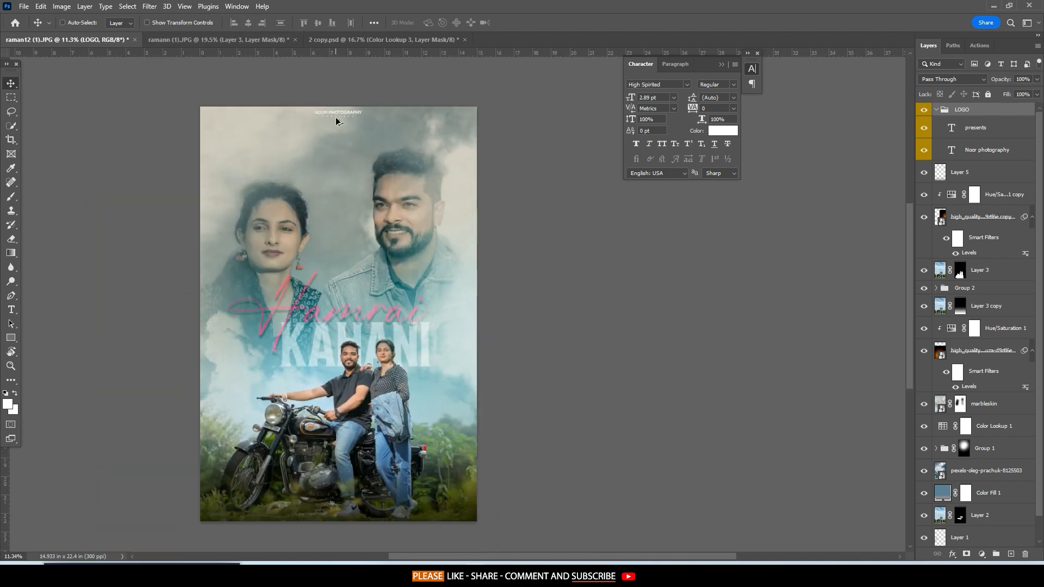
Try black as the color of the Noor photography text.
{"action": "left_click", "coordinate": [967, 151]}
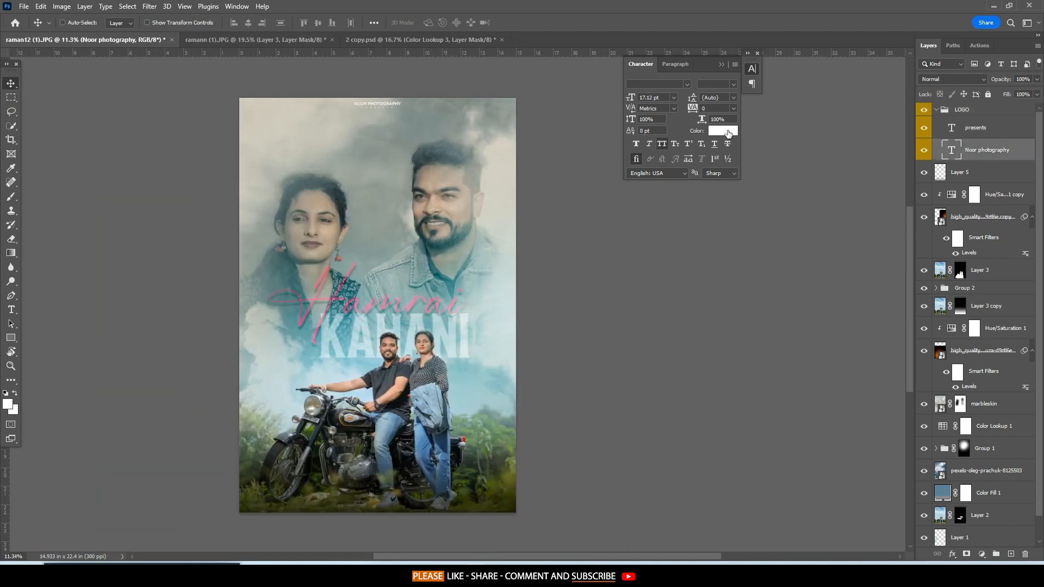
{"action": "left_click", "coordinate": [722, 131]}
{"action": "left_click", "coordinate": [786, 168]}
{"action": "scroll", "coordinate": [412, 203], "scroll_direction": "up", "scroll_amount": 4}
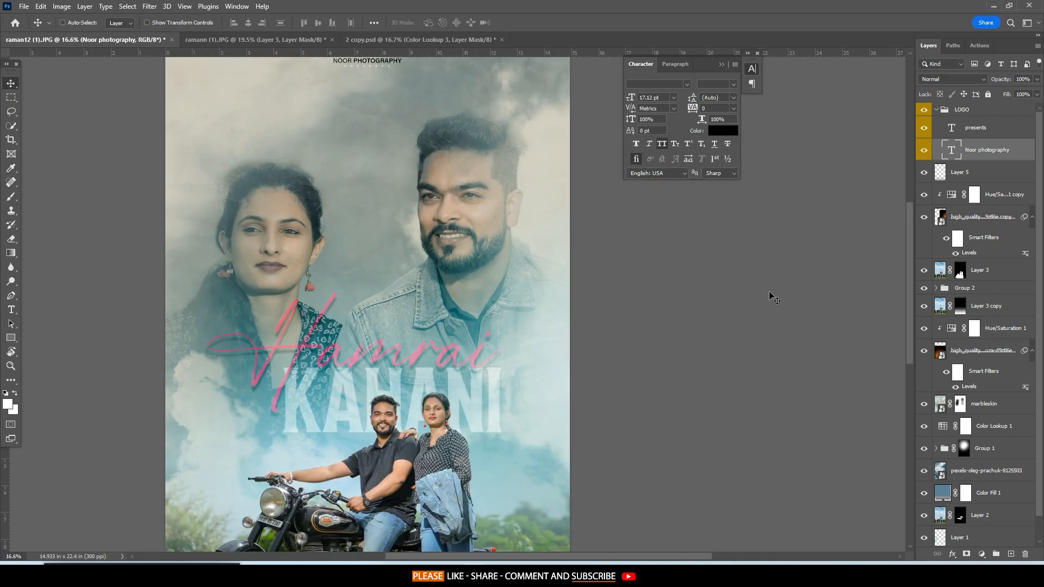
{"action": "right_click", "coordinate": [769, 295]}
{"action": "left_click", "coordinate": [785, 303]}
{"action": "scroll", "coordinate": [726, 244], "scroll_direction": "down", "scroll_amount": 3}
{"action": "left_click_drag", "start_coordinate": [698, 277], "coordinate": [661, 247]}
Recolor both the presents and Noor photography texts to white, ffffff.
{"action": "left_click", "coordinate": [976, 127], "text": "shift"}
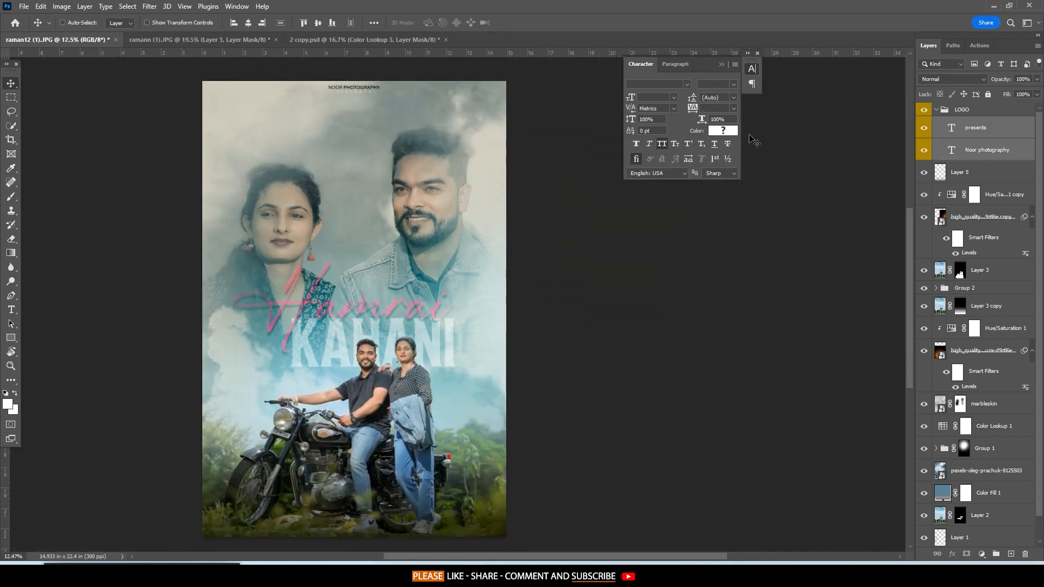
{"action": "left_click", "coordinate": [722, 131]}
{"action": "type", "text": "ffffff"}
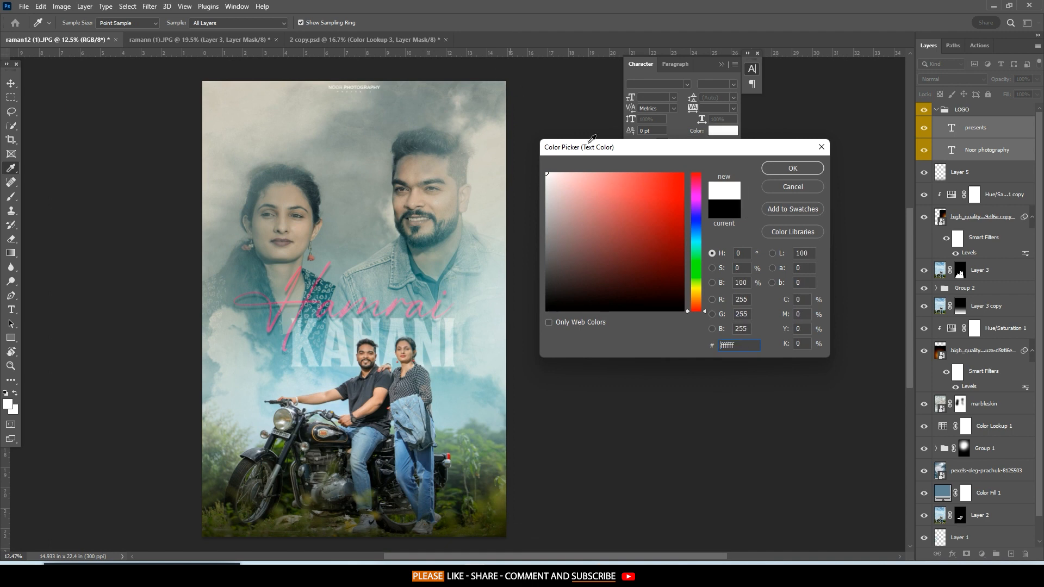
{"action": "key", "text": "Return"}
{"action": "key", "text": "v"}
{"action": "left_click", "coordinate": [936, 111]}
{"action": "left_click", "coordinate": [936, 111]}
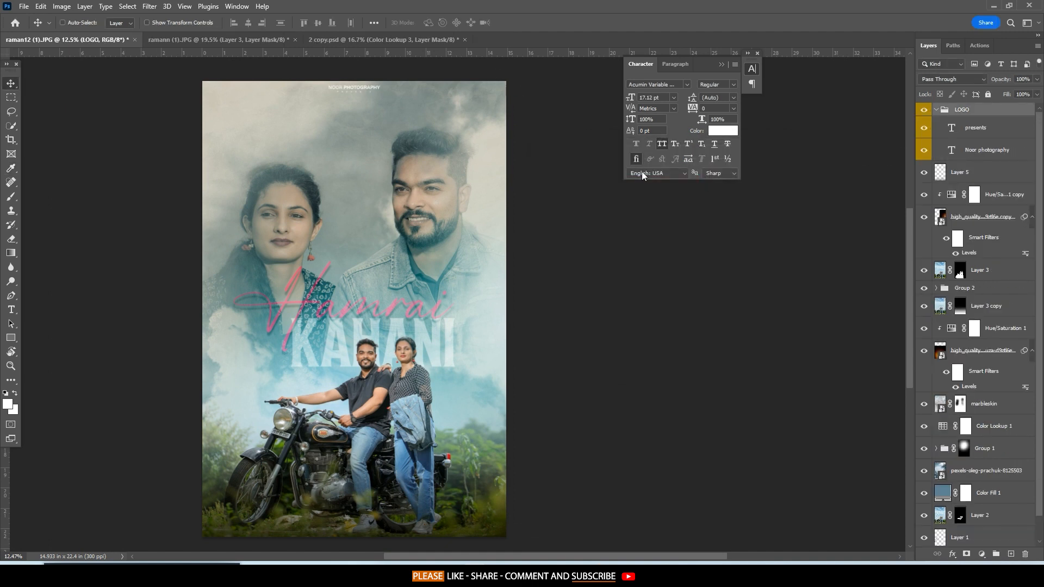
Duplicate Layer 5, the dark gradient at the poster's bottom.
{"action": "right_click", "coordinate": [571, 244]}
{"action": "left_click", "coordinate": [598, 288]}
{"action": "left_click", "coordinate": [989, 173]}
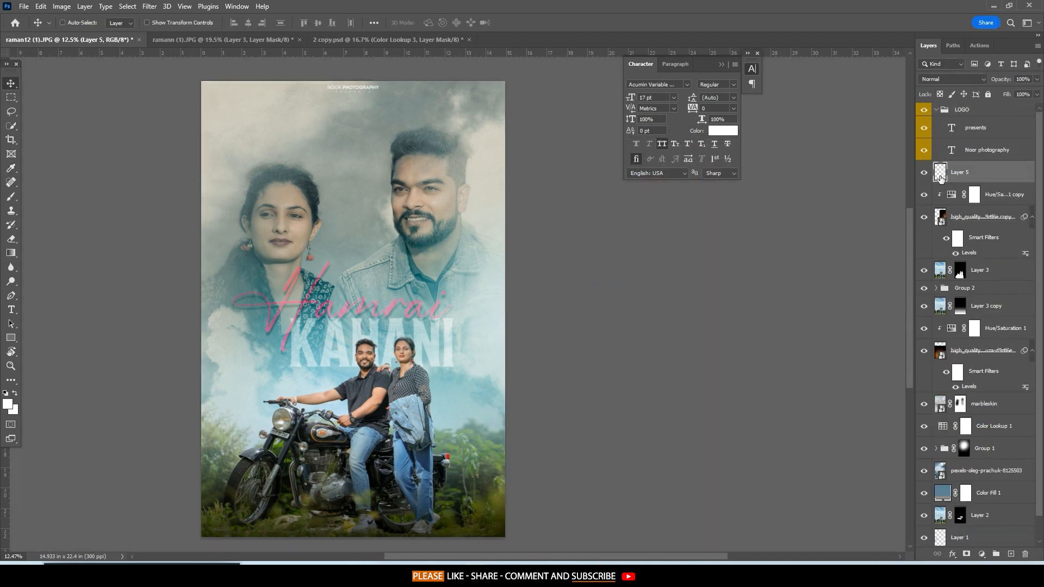
{"action": "left_click", "coordinate": [923, 173]}
{"action": "left_click", "coordinate": [924, 172]}
{"action": "key", "text": "ctrl+j"}
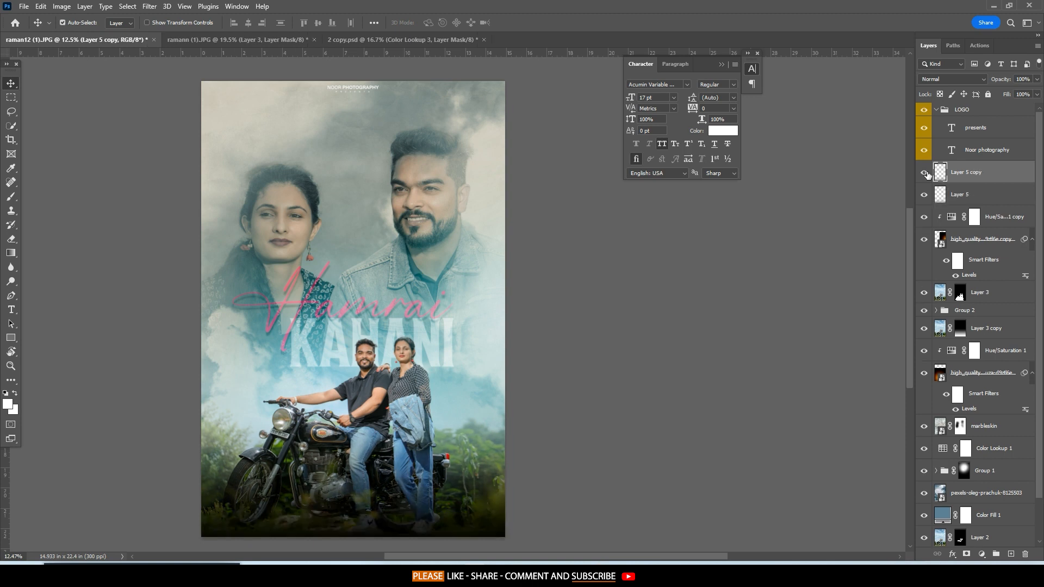
Flip the gradient copy vertically, placing it over the poster's top edge at about 6.41 in high.
{"action": "key", "text": "ctrl+t"}
{"action": "right_click", "coordinate": [476, 185]}
{"action": "left_click", "coordinate": [503, 407]}
{"action": "left_click_drag", "start_coordinate": [434, 530], "coordinate": [433, 159]}
{"action": "left_click_drag", "start_coordinate": [357, 188], "coordinate": [357, 173]}
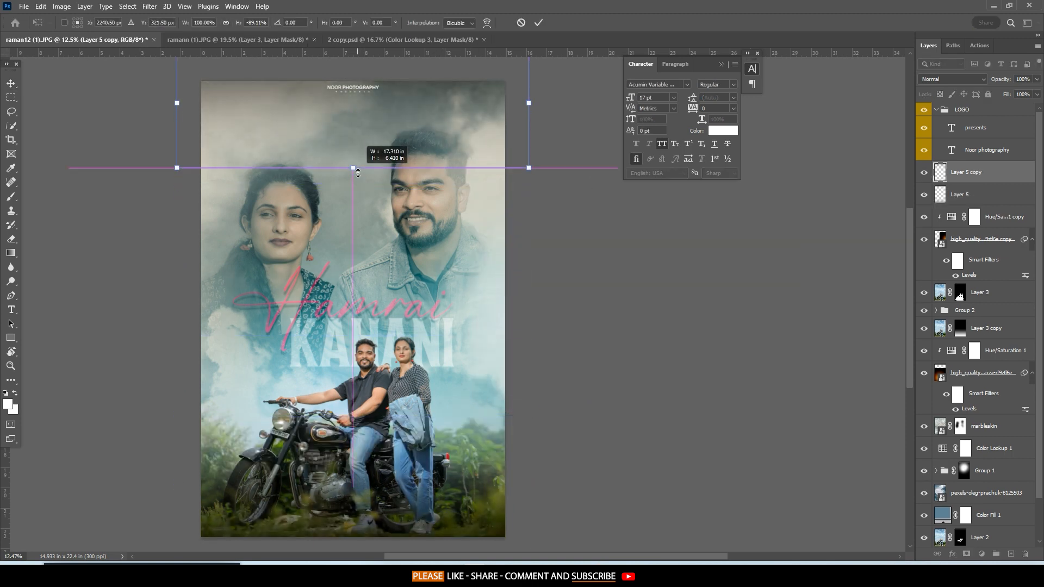
{"action": "left_click", "coordinate": [536, 25]}
Examine the poster against dark canvas surrounds, ending on black.
{"action": "right_click", "coordinate": [596, 244]}
{"action": "left_click", "coordinate": [612, 267]}
{"action": "left_click_drag", "start_coordinate": [613, 245], "coordinate": [629, 262]}
{"action": "right_click", "coordinate": [622, 260]}
{"action": "left_click", "coordinate": [632, 275]}
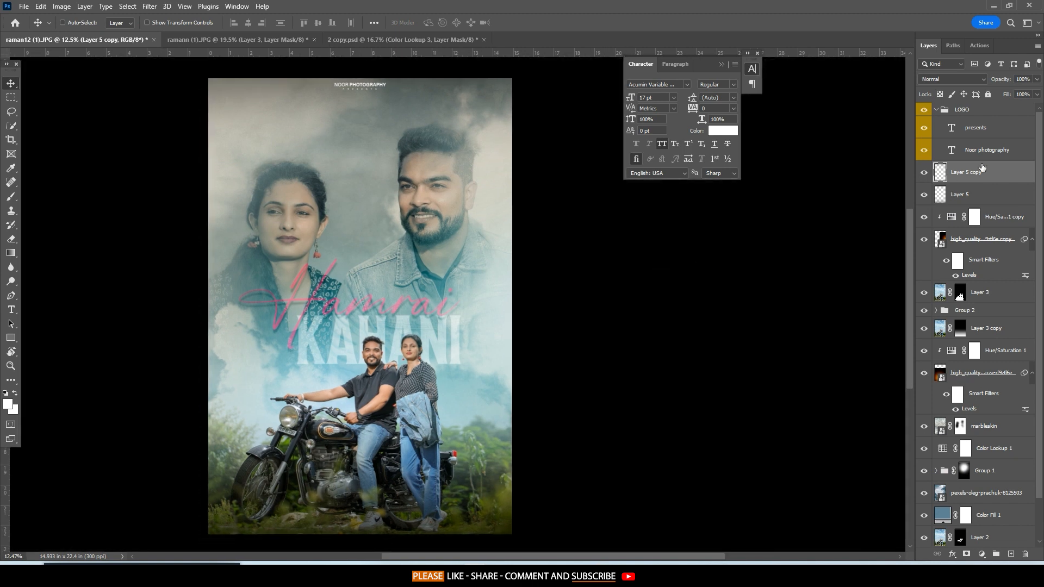
Change the Hamrai text inside the title group to the Balig Script font.
{"action": "left_click", "coordinate": [972, 309]}
{"action": "left_click", "coordinate": [936, 310]}
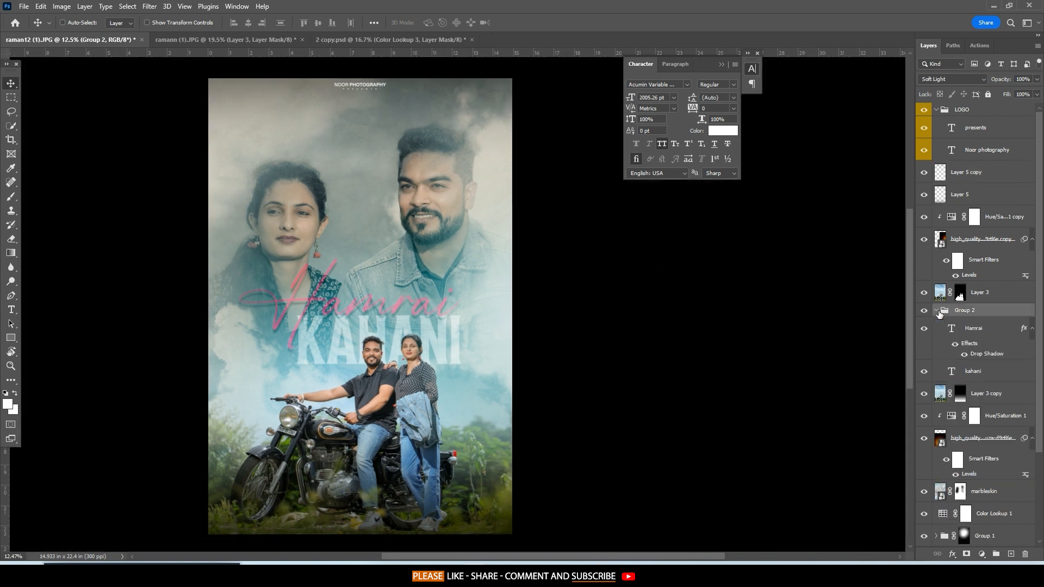
{"action": "left_click", "coordinate": [973, 328]}
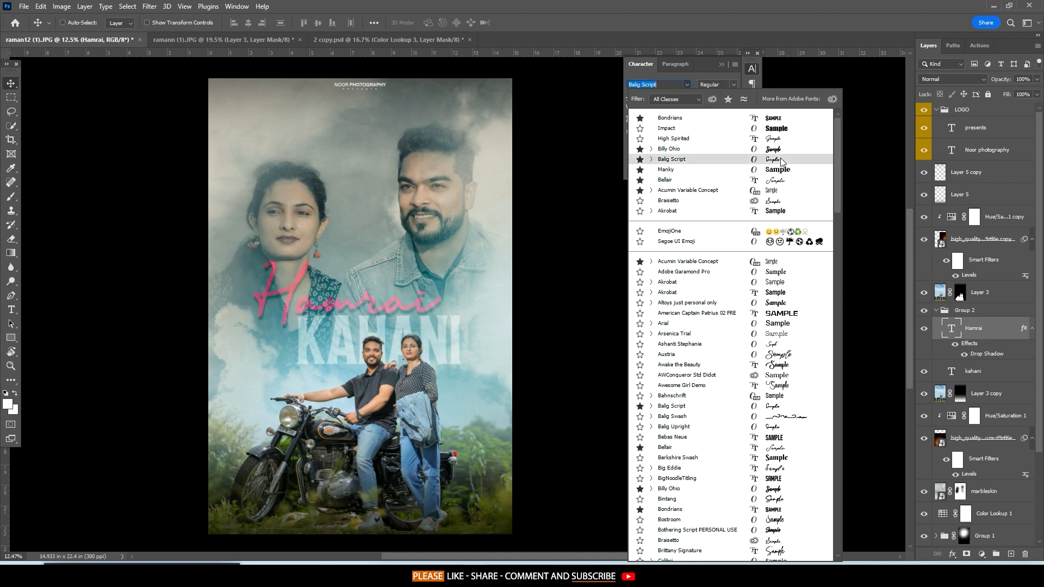
{"action": "left_click", "coordinate": [780, 157]}
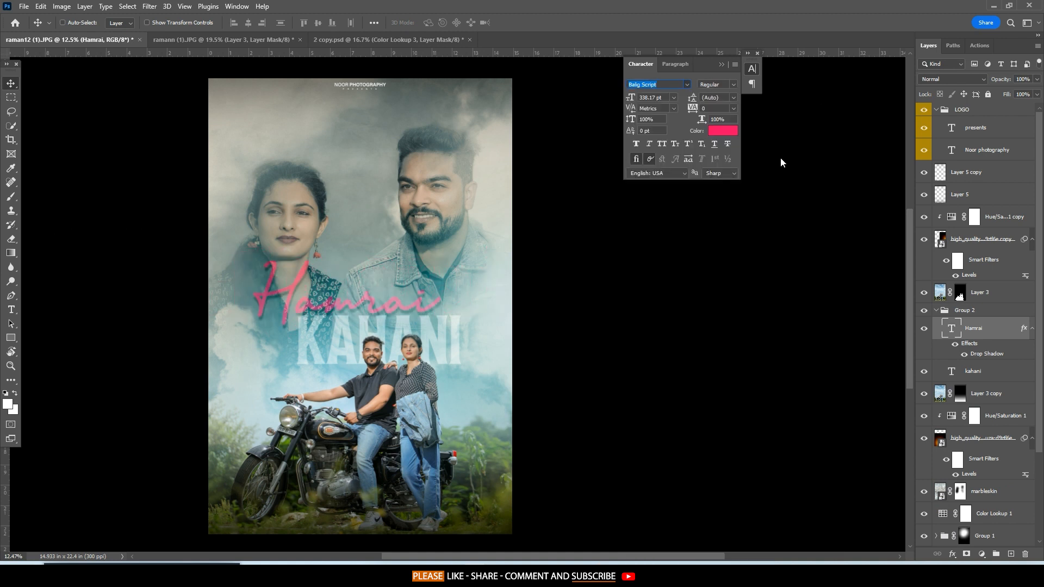
{"action": "left_click", "coordinate": [933, 315]}
{"action": "key", "text": "ctrl+t"}
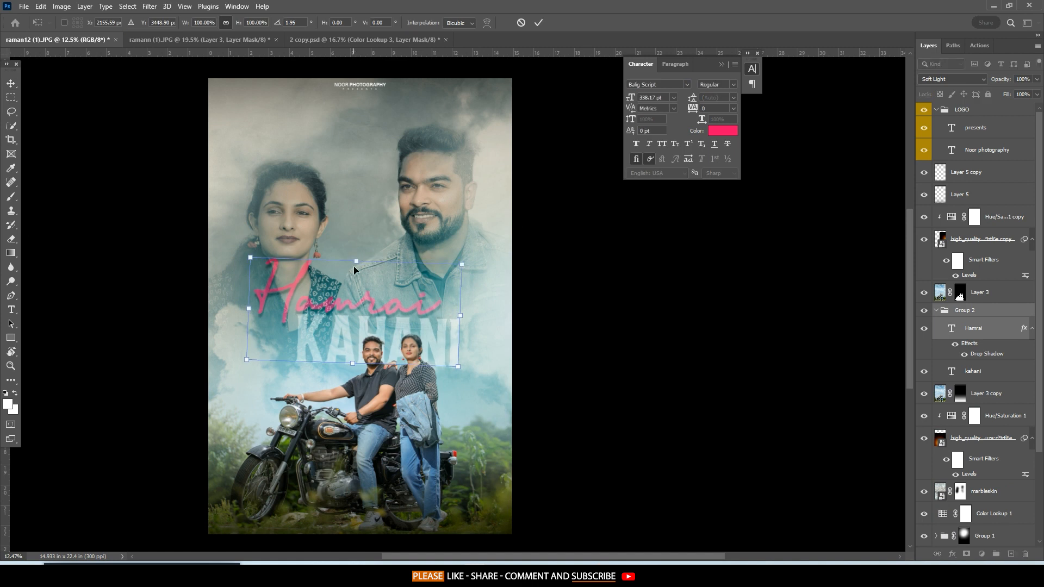
{"action": "left_click_drag", "start_coordinate": [355, 258], "coordinate": [352, 287]}
{"action": "key", "text": "ctrl+z"}
{"action": "left_click", "coordinate": [540, 22]}
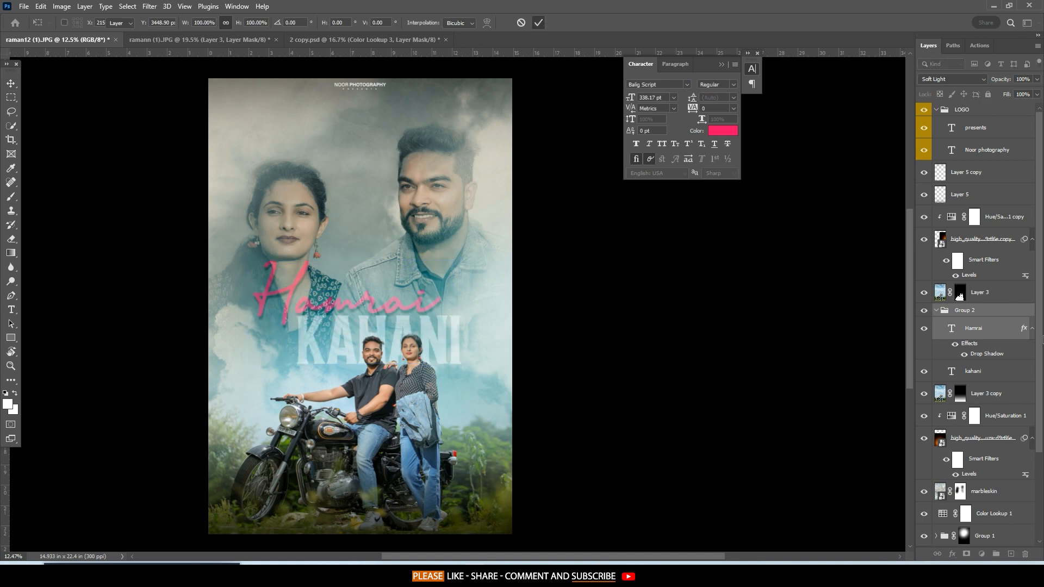
Reduce the Hamrai text to 238 pt and move it down so it overlaps the start of KAHANI.
{"action": "left_click", "coordinate": [993, 334]}
{"action": "left_click_drag", "start_coordinate": [404, 236], "coordinate": [406, 252]}
{"action": "key", "text": "Down"}
{"action": "key", "text": "Down"}
{"action": "key", "text": "Down"}
{"action": "key", "text": "Down"}
{"action": "key", "text": "Down"}
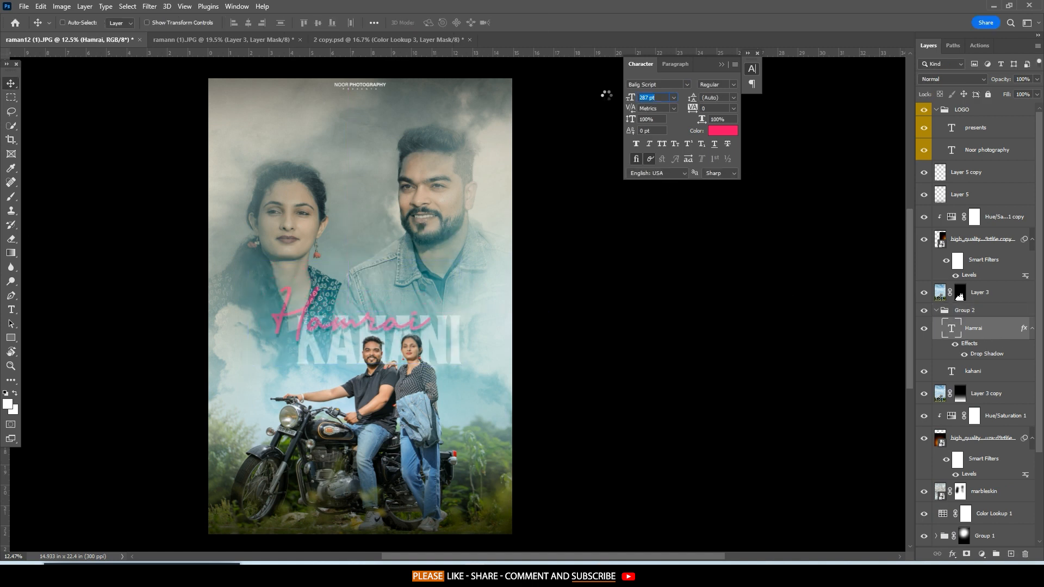
{"action": "left_click_drag", "start_coordinate": [589, 100], "coordinate": [579, 103]}
{"action": "left_click_drag", "start_coordinate": [427, 213], "coordinate": [418, 219]}
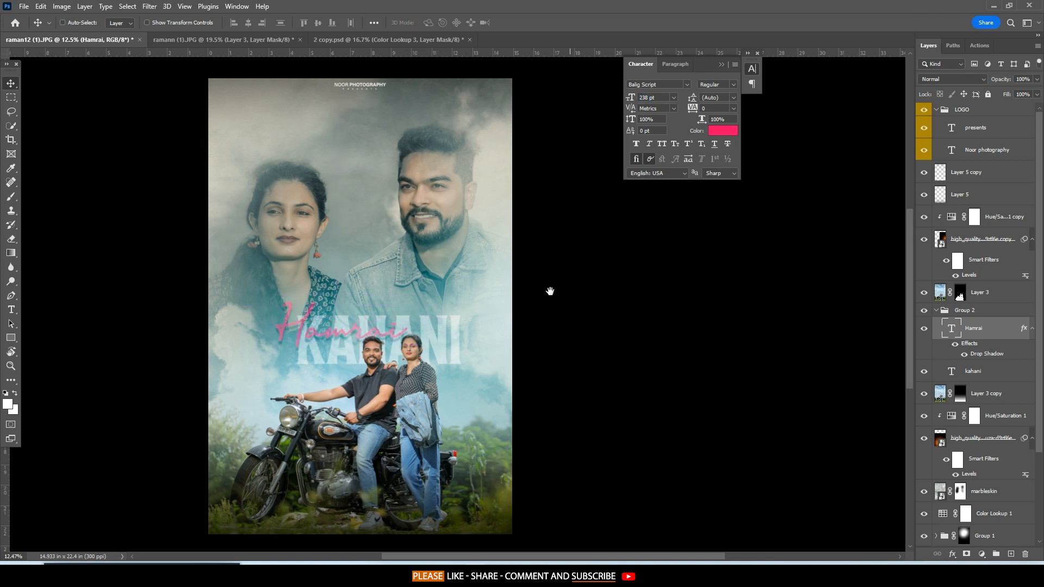
Nudge the Hamrai text slightly up and to the left over KAHANI, and set the canvas surround to medium gray.
{"action": "left_click_drag", "start_coordinate": [547, 291], "coordinate": [535, 280]}
{"action": "right_click", "coordinate": [590, 303]}
{"action": "left_click", "coordinate": [604, 317]}
{"action": "left_click_drag", "start_coordinate": [448, 282], "coordinate": [445, 278]}
{"action": "right_click", "coordinate": [527, 271]}
{"action": "left_click", "coordinate": [550, 306]}
{"action": "scroll", "coordinate": [553, 246], "scroll_direction": "up", "scroll_amount": 1}
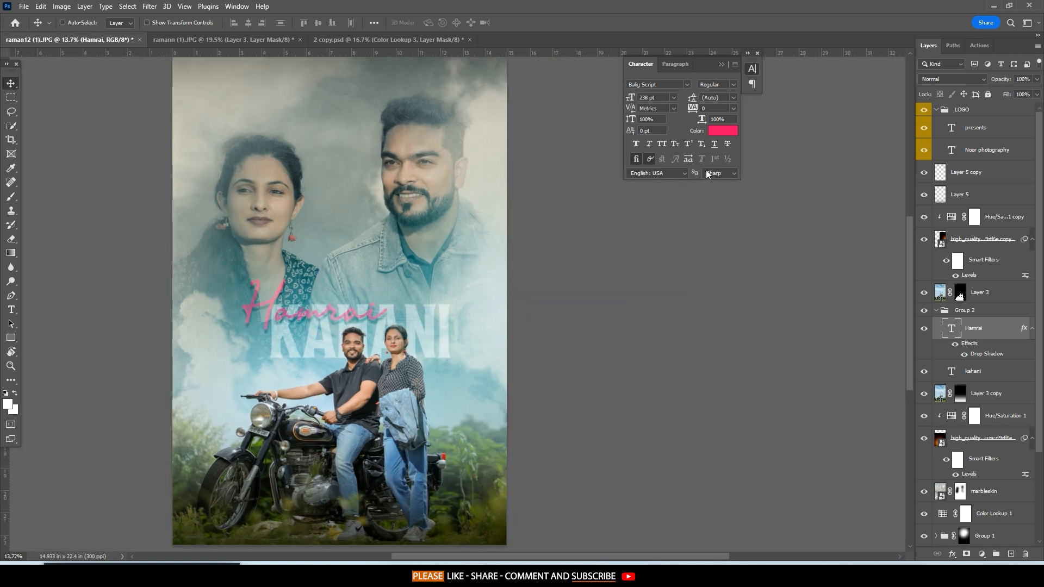
Recolour the Hamrai text to orange-yellow #ffae00 and set the canvas surround to dark gray.
{"action": "left_click", "coordinate": [723, 131]}
{"action": "mouse_move", "coordinate": [695, 185]}
{"action": "left_mouse_down"}
{"action": "mouse_move", "coordinate": [700, 312]}
{"action": "mouse_move", "coordinate": [698, 191]}
{"action": "left_mouse_up"}
{"action": "key", "text": "alt"}
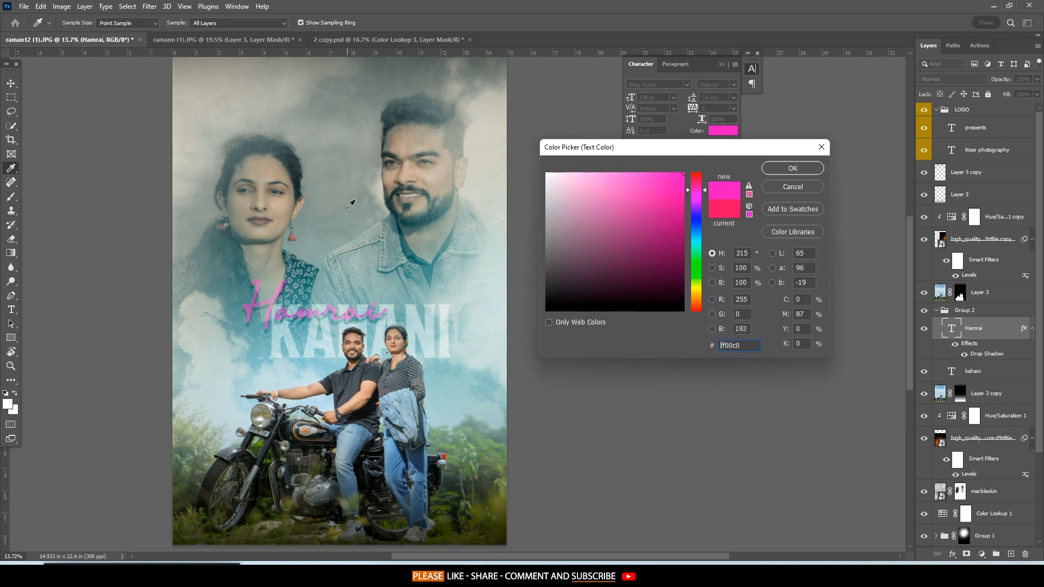
{"action": "scroll", "coordinate": [419, 264], "scroll_direction": "down", "scroll_amount": 1}
{"action": "left_click_drag", "start_coordinate": [705, 264], "coordinate": [699, 295]}
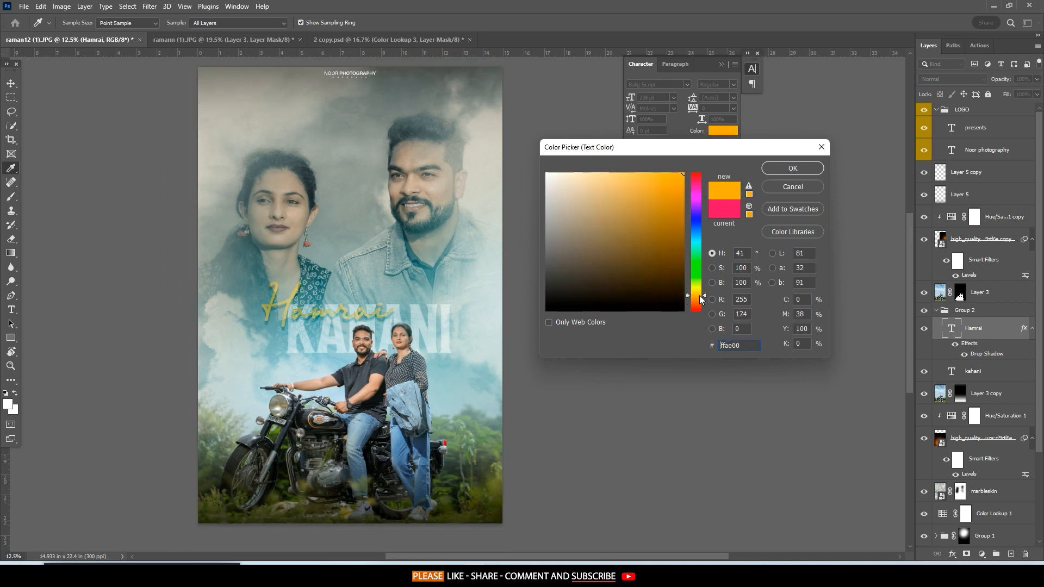
{"action": "left_click", "coordinate": [789, 168]}
{"action": "right_click", "coordinate": [631, 283]}
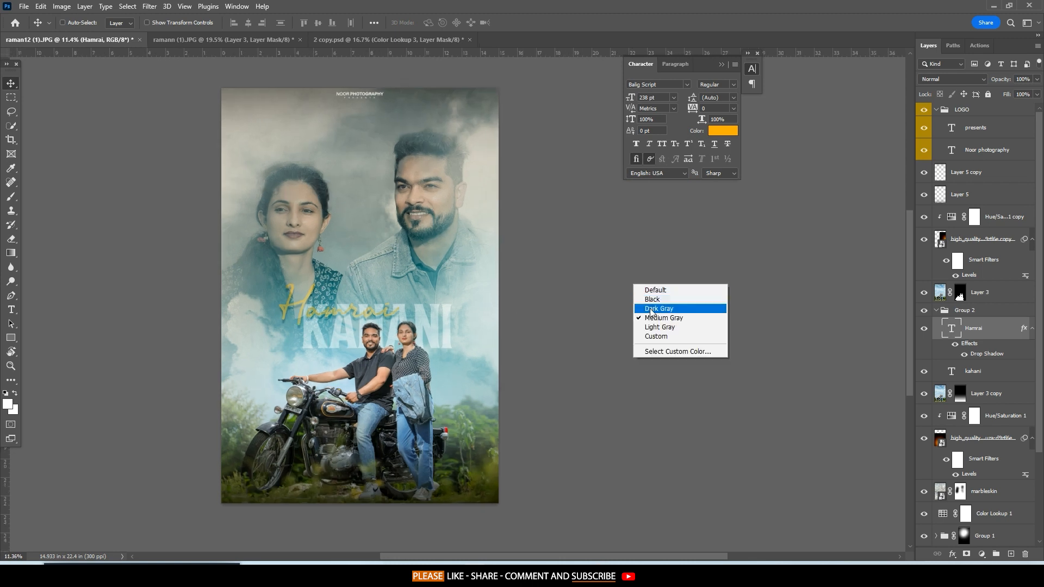
{"action": "left_click", "coordinate": [649, 306]}
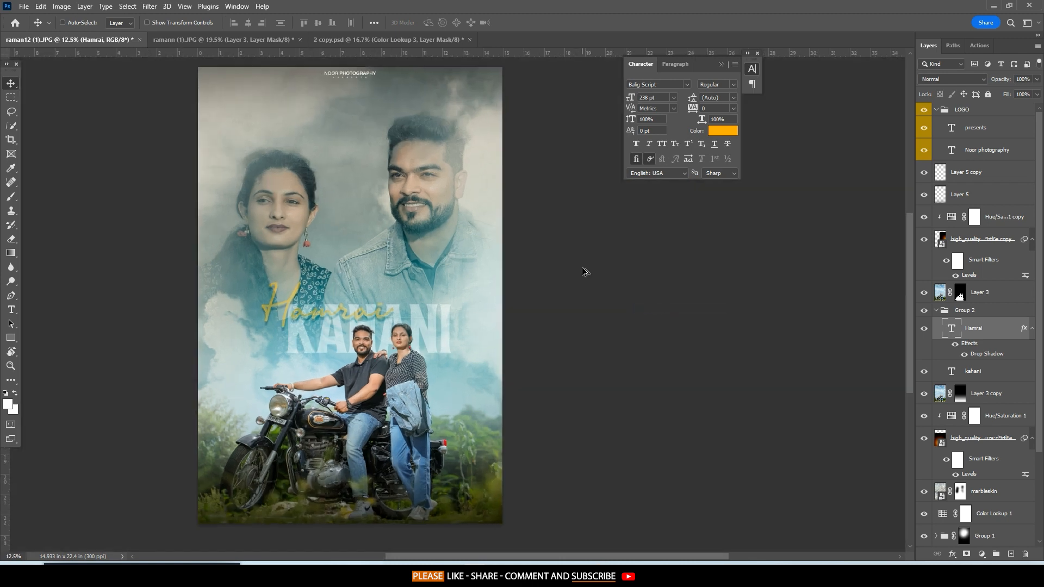
Place the couple's names caption just above KAHANI, resizing it to 15.69 pt so it ends flush with the word's right edge.
{"action": "left_click", "coordinate": [936, 110]}
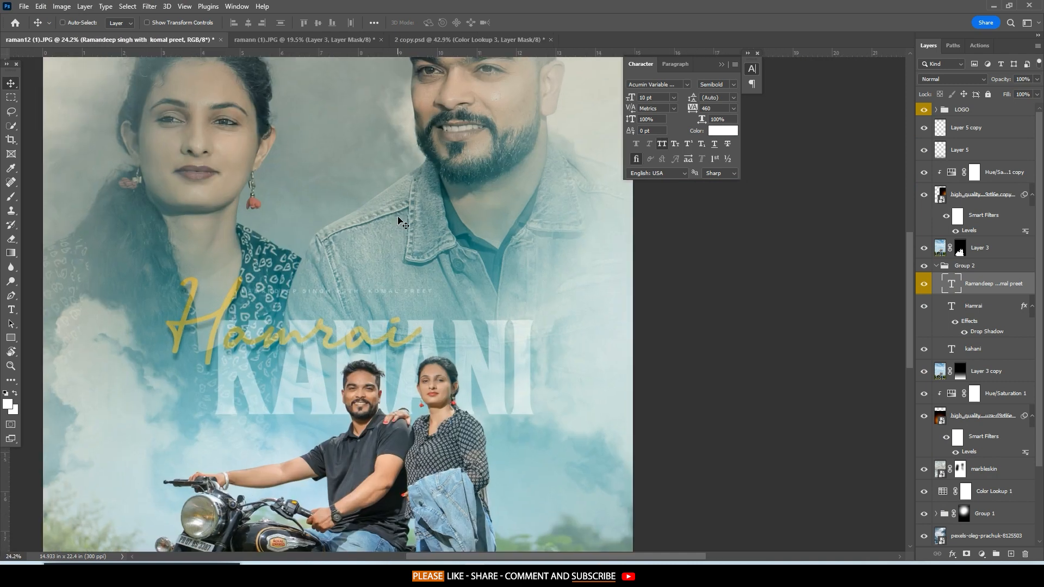
{"action": "left_click_drag", "start_coordinate": [399, 220], "coordinate": [417, 241]}
{"action": "scroll", "coordinate": [419, 239], "scroll_direction": "up", "scroll_amount": 2}
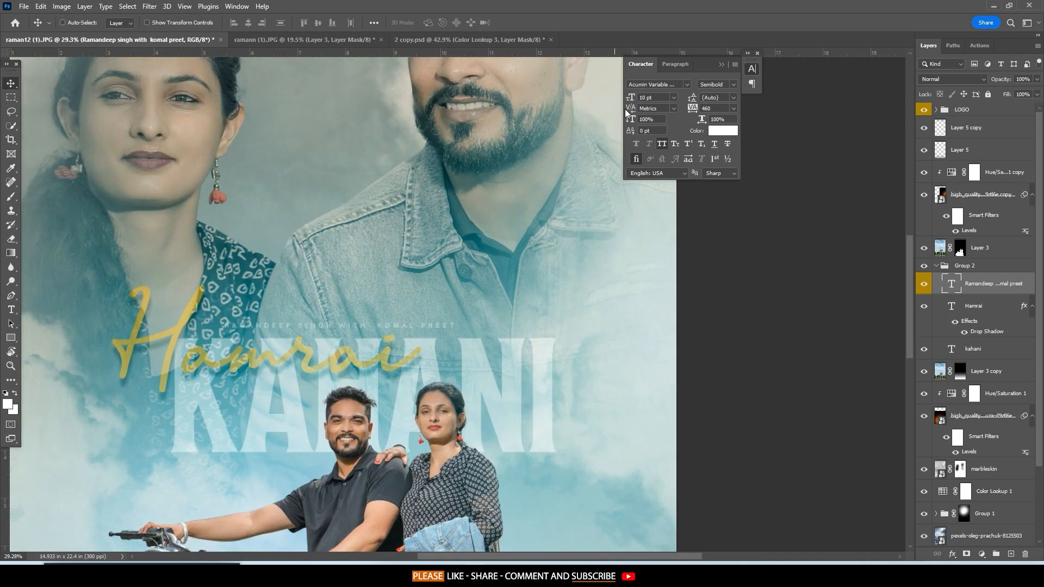
{"action": "left_click_drag", "start_coordinate": [636, 99], "coordinate": [635, 96]}
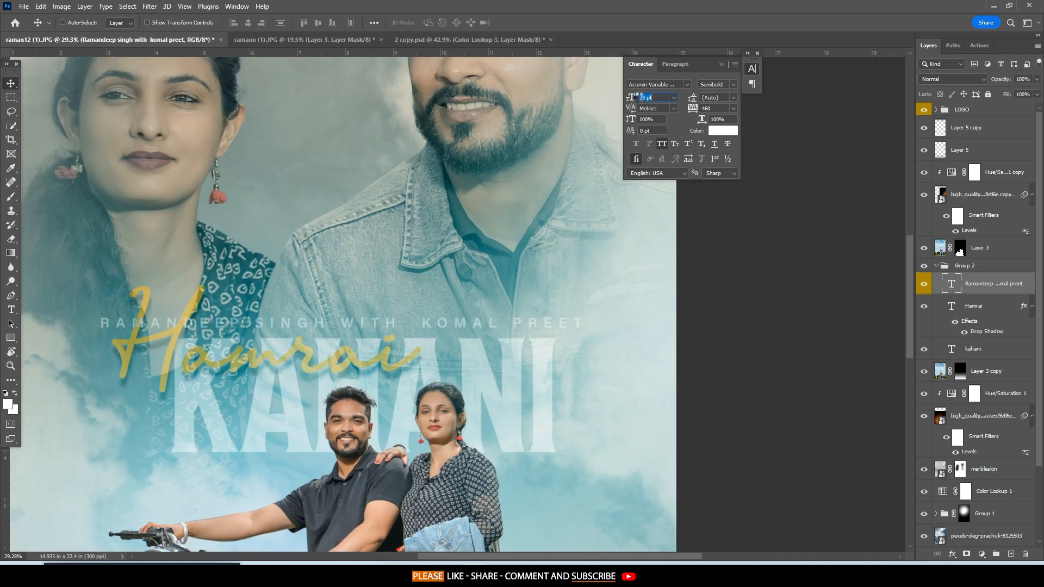
{"action": "left_click_drag", "start_coordinate": [507, 248], "coordinate": [531, 256]}
{"action": "key", "text": "ctrl+t"}
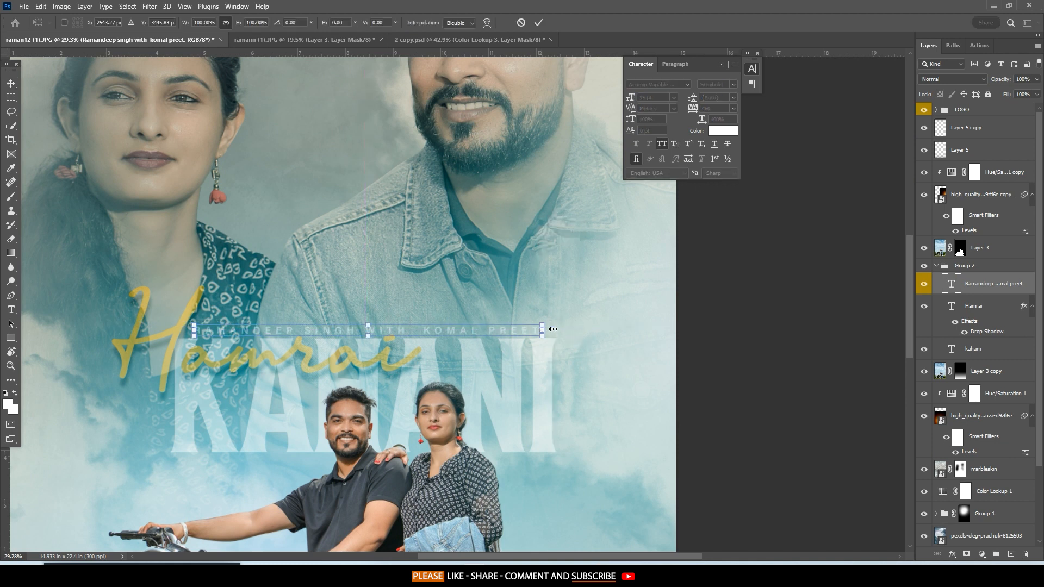
{"action": "left_click_drag", "start_coordinate": [553, 329], "coordinate": [561, 327]}
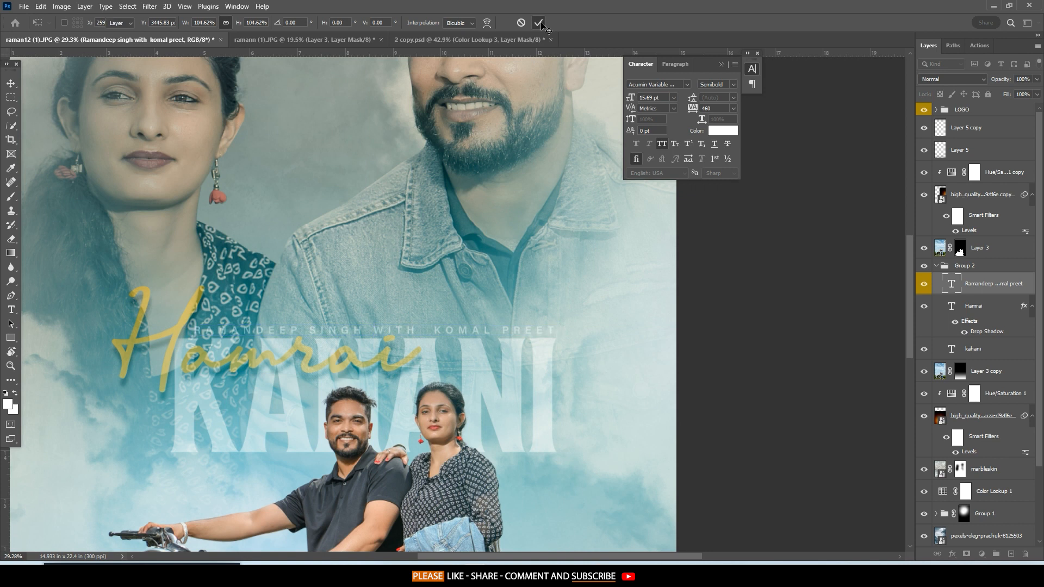
{"action": "left_click", "coordinate": [538, 23]}
Examine the poster against different canvas surrounds, including light gray, ending on medium gray.
{"action": "scroll", "coordinate": [405, 381], "scroll_direction": "down", "scroll_amount": 6}
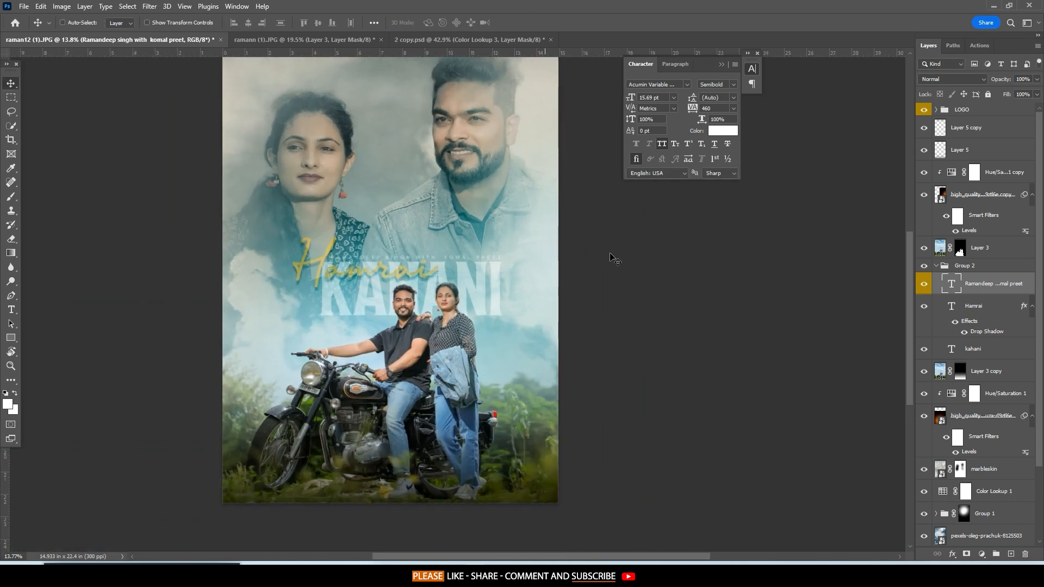
{"action": "right_click", "coordinate": [647, 261]}
{"action": "left_click", "coordinate": [665, 313]}
{"action": "scroll", "coordinate": [547, 239], "scroll_direction": "down", "scroll_amount": 3}
{"action": "left_click_drag", "start_coordinate": [544, 238], "coordinate": [465, 283]}
{"action": "scroll", "coordinate": [464, 283], "scroll_direction": "up", "scroll_amount": 1}
{"action": "right_click", "coordinate": [528, 272]}
{"action": "left_click", "coordinate": [532, 315]}
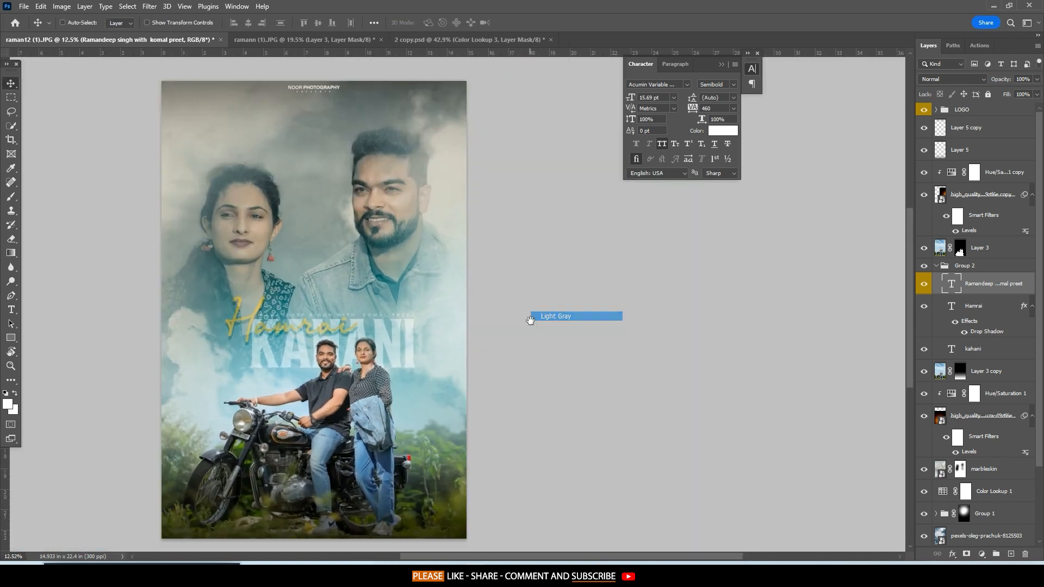
{"action": "left_click_drag", "start_coordinate": [532, 316], "coordinate": [578, 305]}
{"action": "right_click", "coordinate": [641, 292]}
{"action": "left_click", "coordinate": [655, 325]}
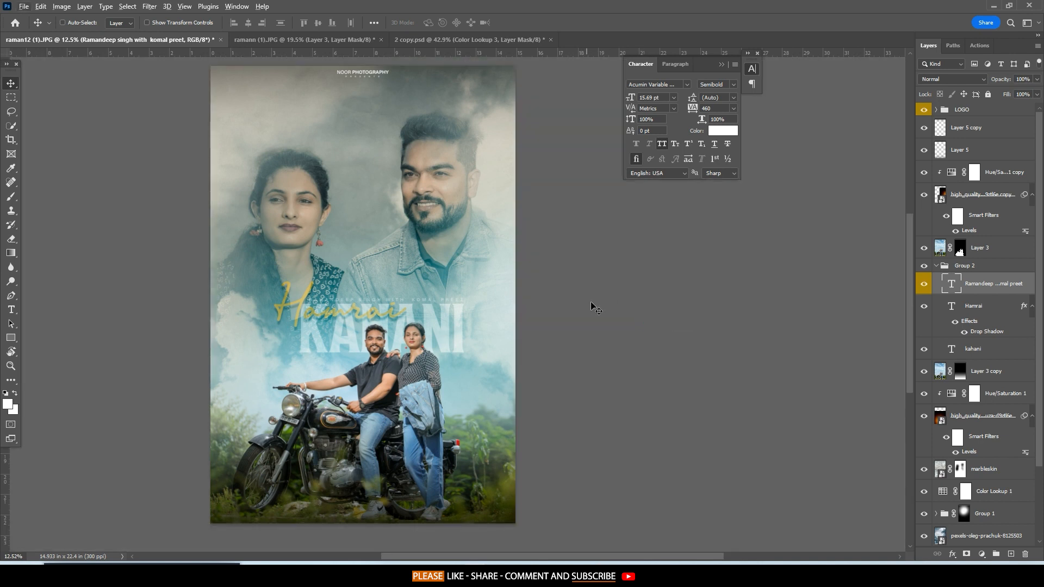
Enlarge the whole title group to about 110% and recentre it across the poster behind the couple on the motorcycle.
{"action": "left_click", "coordinate": [940, 268]}
{"action": "key", "text": "ctrl+t"}
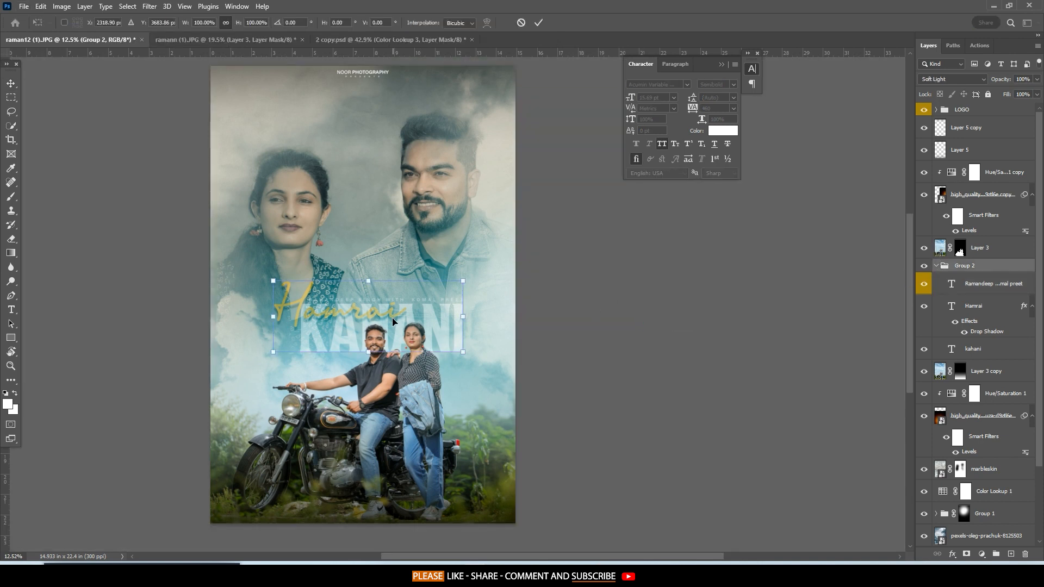
{"action": "left_click_drag", "start_coordinate": [393, 321], "coordinate": [388, 322]}
{"action": "left_click_drag", "start_coordinate": [365, 280], "coordinate": [364, 276]}
{"action": "left_click_drag", "start_coordinate": [364, 352], "coordinate": [364, 357]}
{"action": "left_click_drag", "start_coordinate": [365, 305], "coordinate": [364, 304]}
{"action": "left_click", "coordinate": [538, 24]}
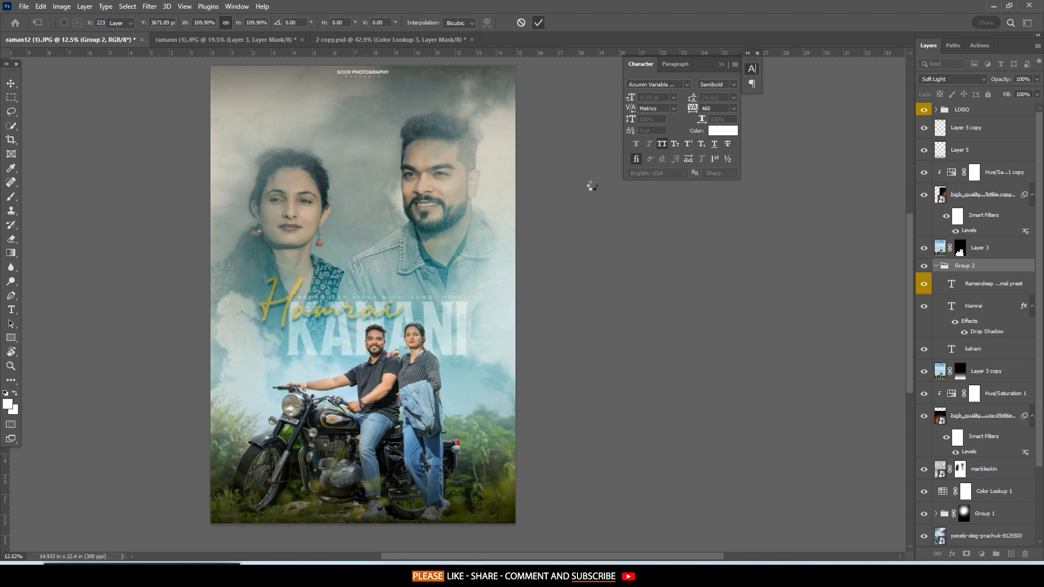
{"action": "scroll", "coordinate": [607, 237], "scroll_direction": "down", "scroll_amount": 2}
{"action": "right_click", "coordinate": [654, 287]}
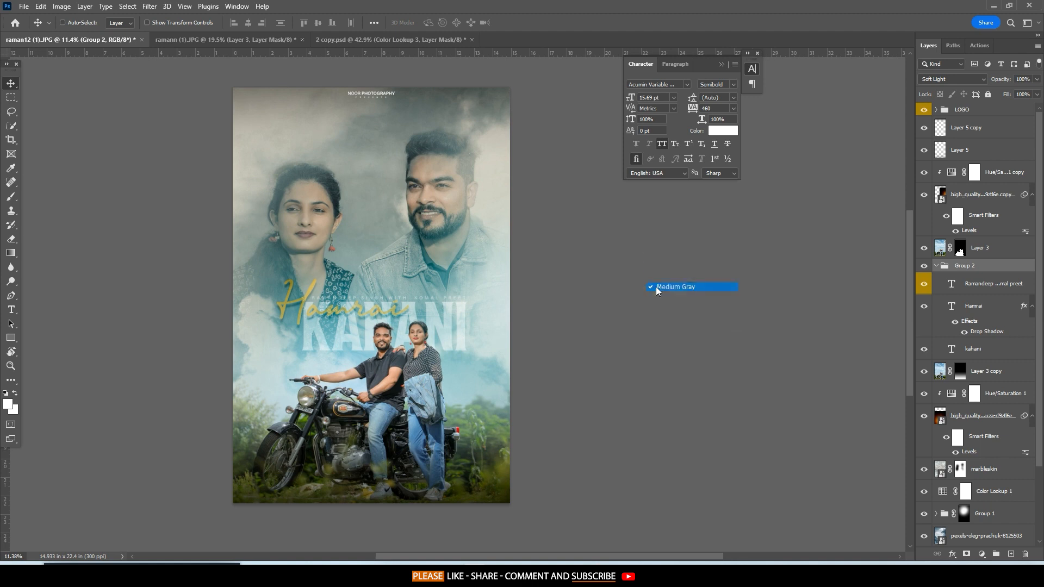
{"action": "left_click_drag", "start_coordinate": [472, 268], "coordinate": [478, 263]}
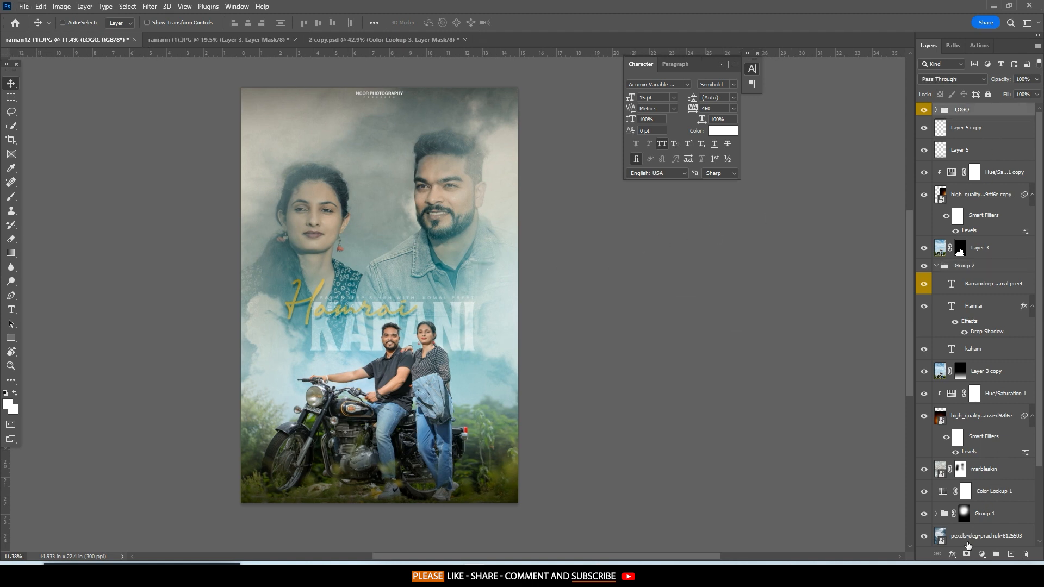
Add a Color Lookup adjustment above the LOGO group using the TealOrangePlusContrast.3DL look.
{"action": "left_click", "coordinate": [982, 554]}
{"action": "left_click", "coordinate": [984, 503]}
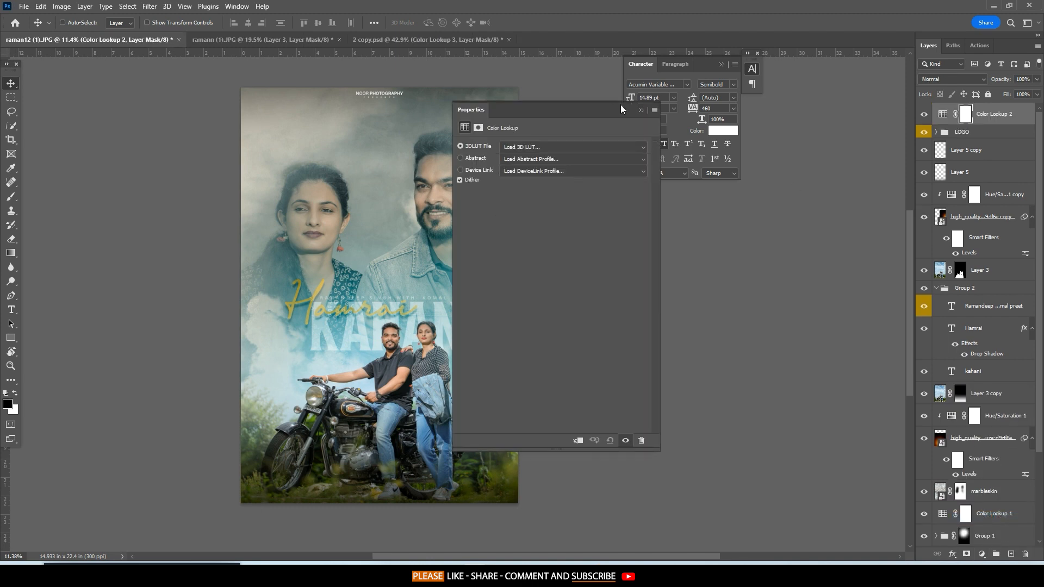
{"action": "left_click_drag", "start_coordinate": [621, 109], "coordinate": [876, 78]}
{"action": "left_click", "coordinate": [812, 117]}
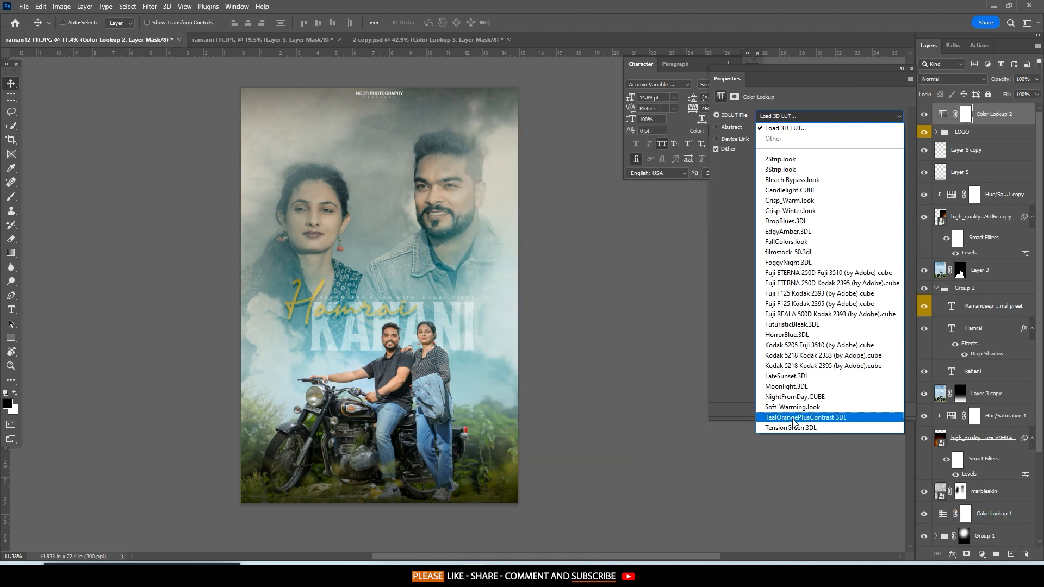
{"action": "left_click", "coordinate": [794, 427]}
{"action": "key", "text": "Up"}
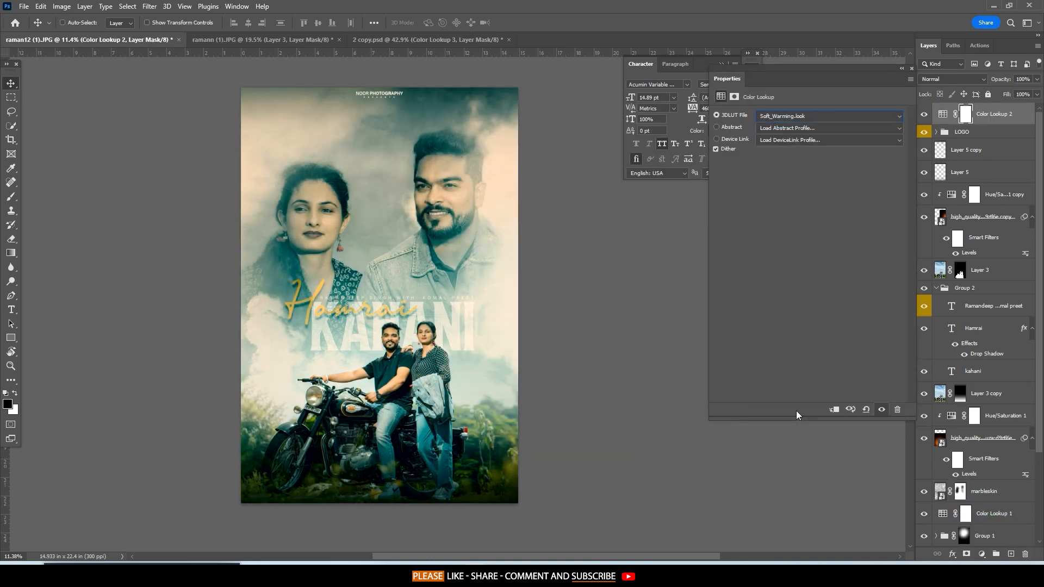
{"action": "key", "text": "Down"}
Lower the new Color Lookup layer's opacity to 41% and compare the poster with and without it.
{"action": "left_click", "coordinate": [1037, 95]}
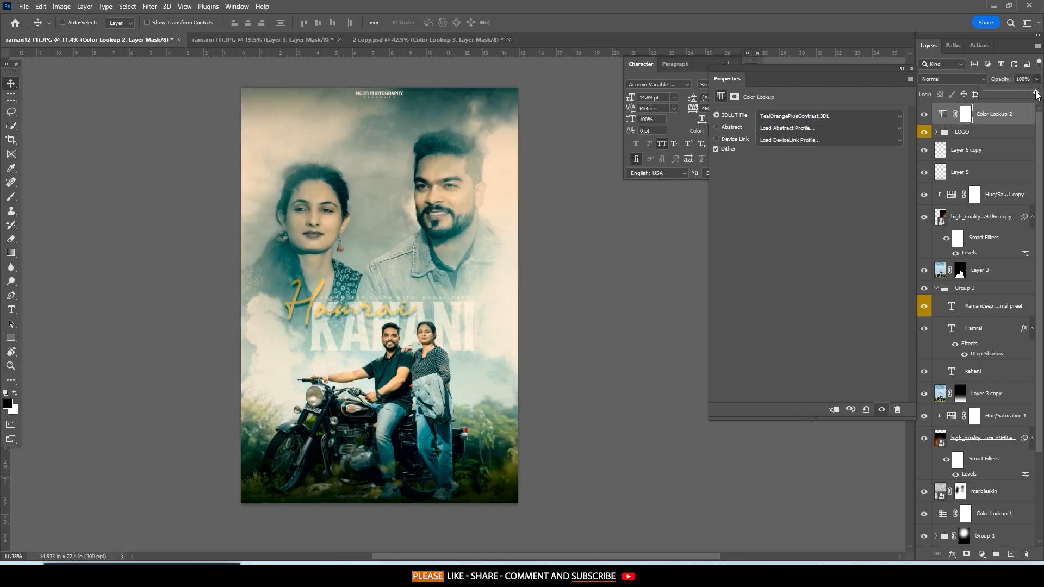
{"action": "left_click_drag", "start_coordinate": [1000, 93], "coordinate": [1000, 92]}
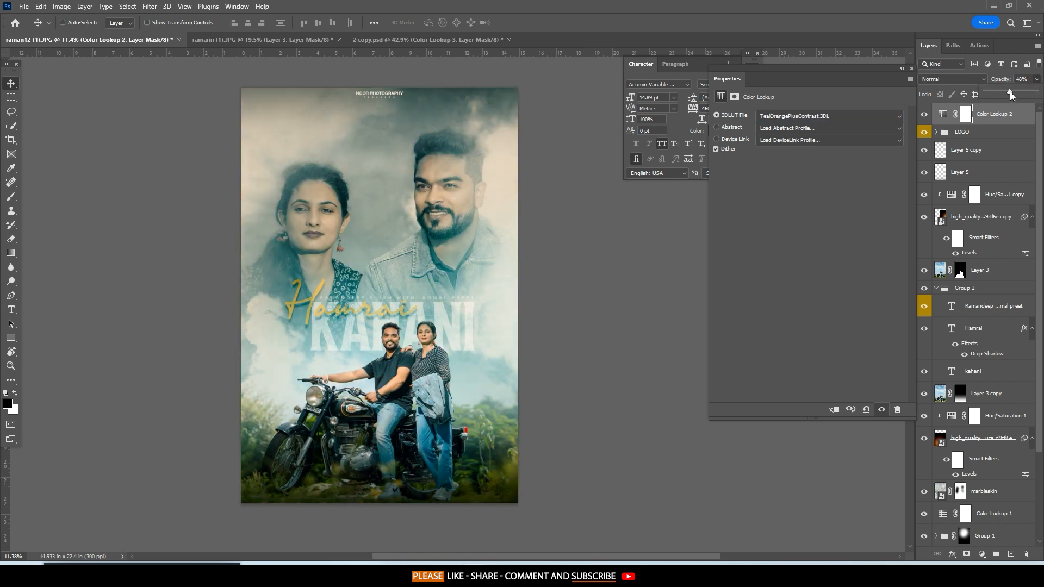
{"action": "left_click", "coordinate": [921, 115]}
{"action": "left_click", "coordinate": [921, 115]}
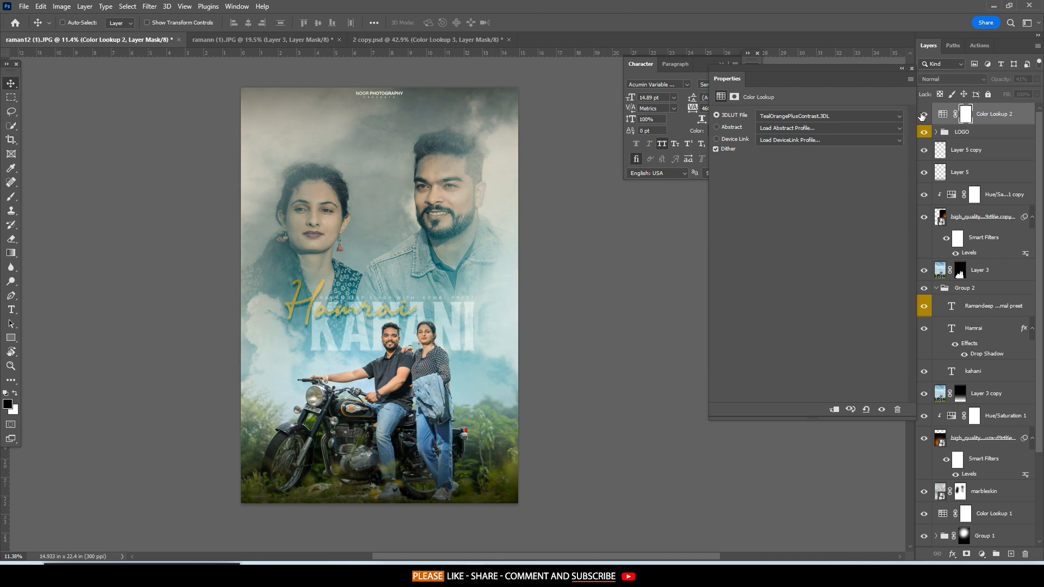
{"action": "left_click", "coordinate": [921, 115]}
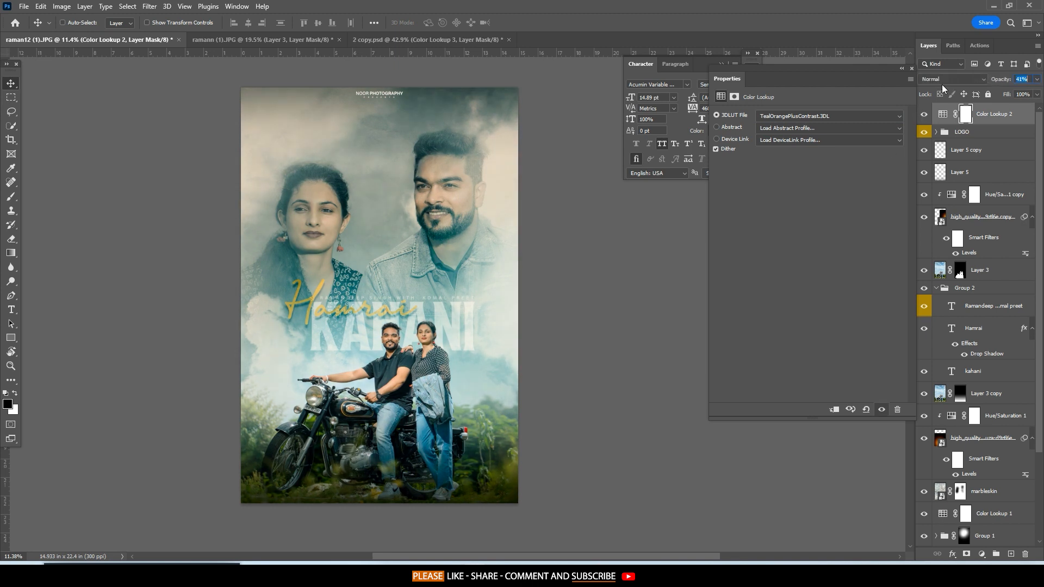
{"action": "left_click", "coordinate": [912, 68]}
{"action": "left_click", "coordinate": [941, 115]}
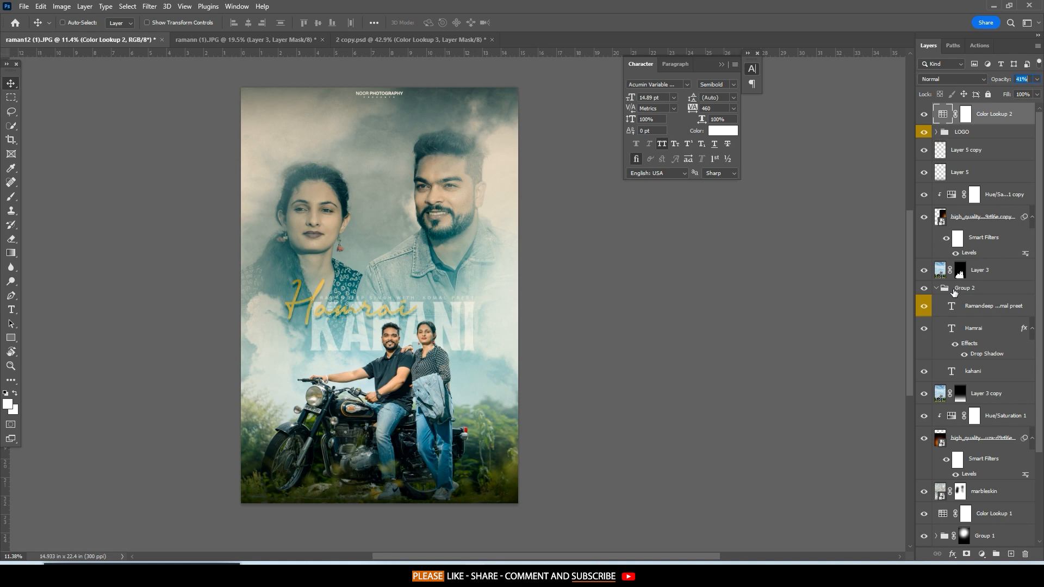
Collapse the title group, give it a blue colour label and rename it MAIN TITEL.
{"action": "left_click", "coordinate": [934, 290]}
{"action": "left_click", "coordinate": [934, 290]}
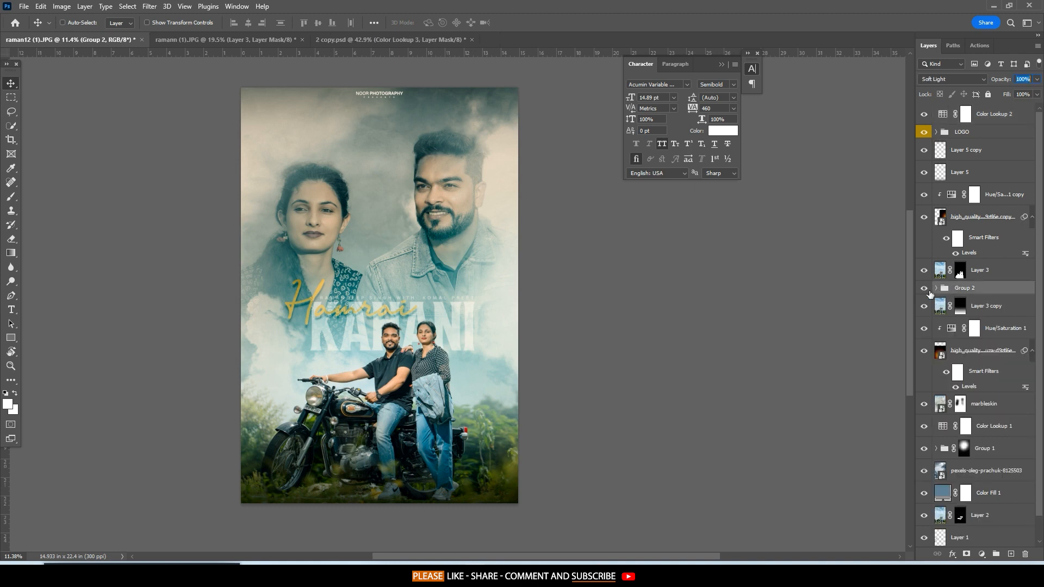
{"action": "right_click", "coordinate": [929, 293]}
{"action": "left_click", "coordinate": [951, 367]}
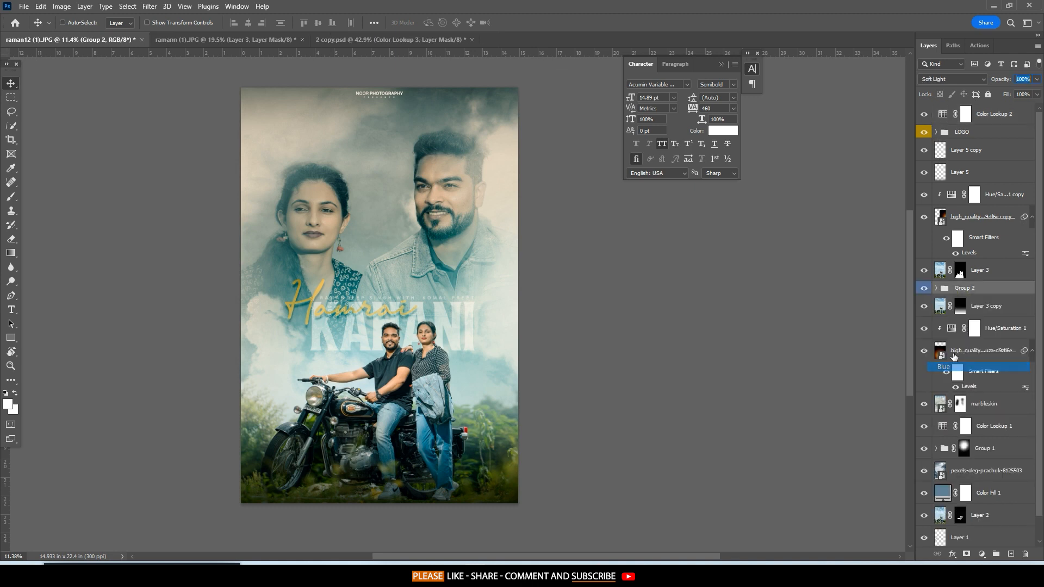
{"action": "double_click", "coordinate": [957, 289]}
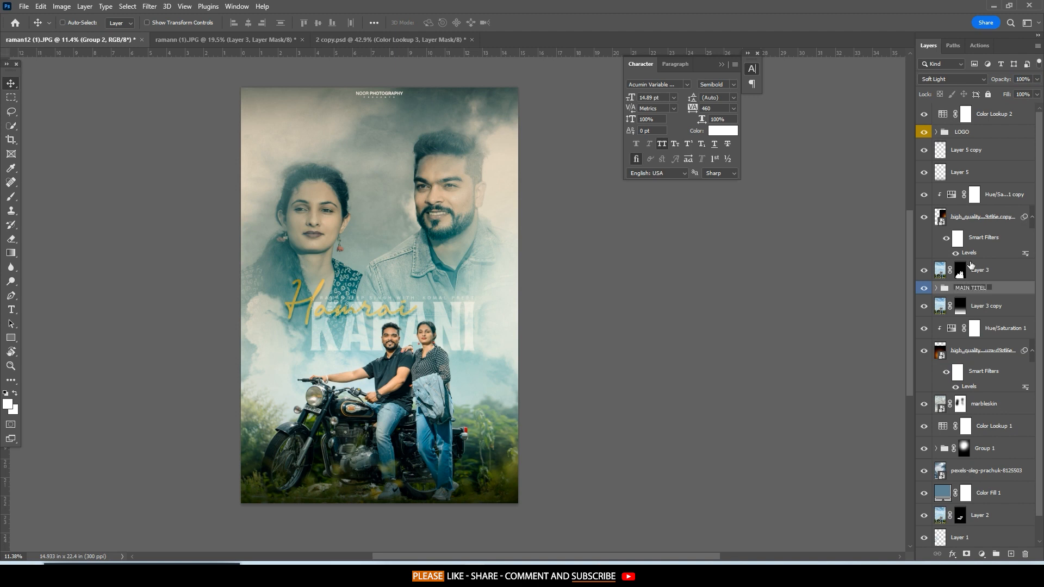
{"action": "left_click", "coordinate": [948, 133]}
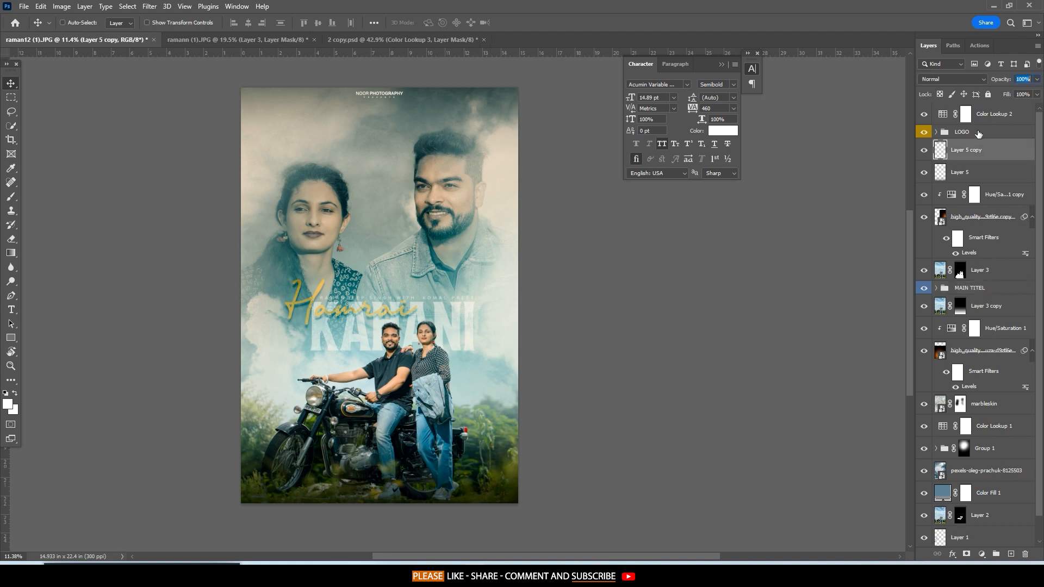
Check the graded poster against a black canvas surround and return the surround to medium gray.
{"action": "right_click", "coordinate": [786, 302]}
{"action": "left_click", "coordinate": [789, 305]}
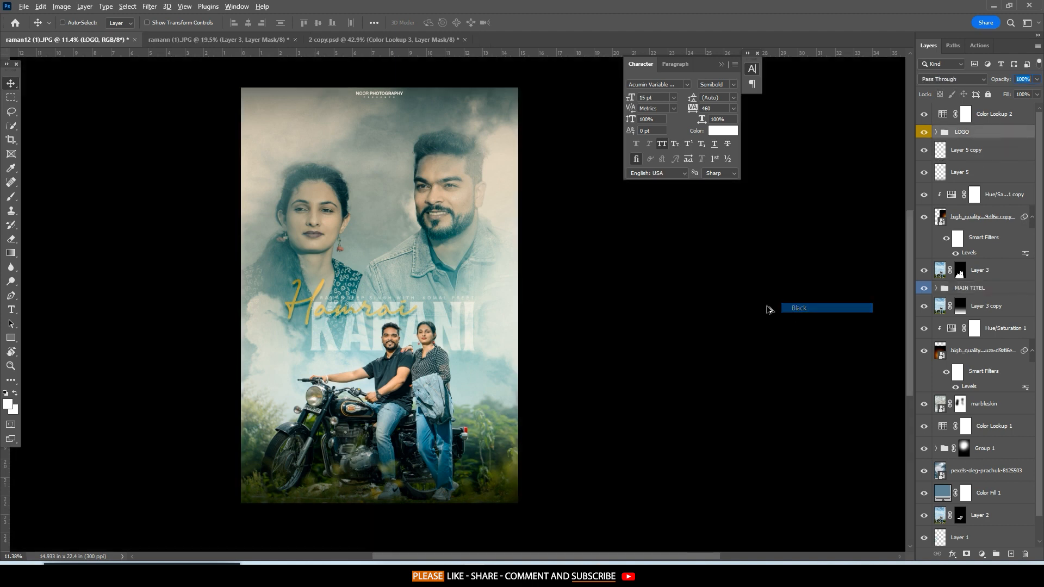
{"action": "right_click", "coordinate": [756, 301]}
{"action": "left_click", "coordinate": [786, 336]}
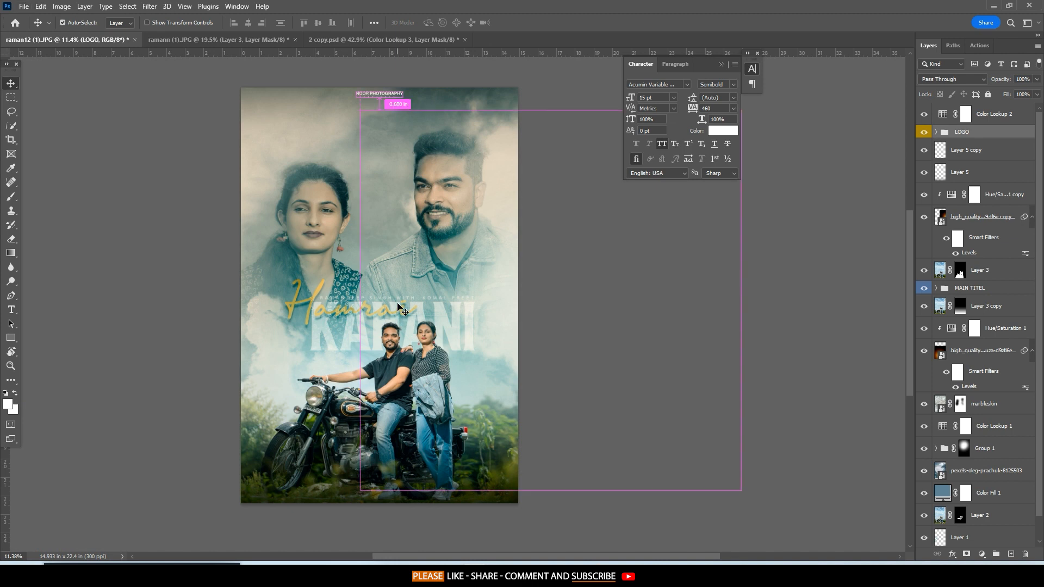
{"action": "key", "text": "ctrl+plus"}
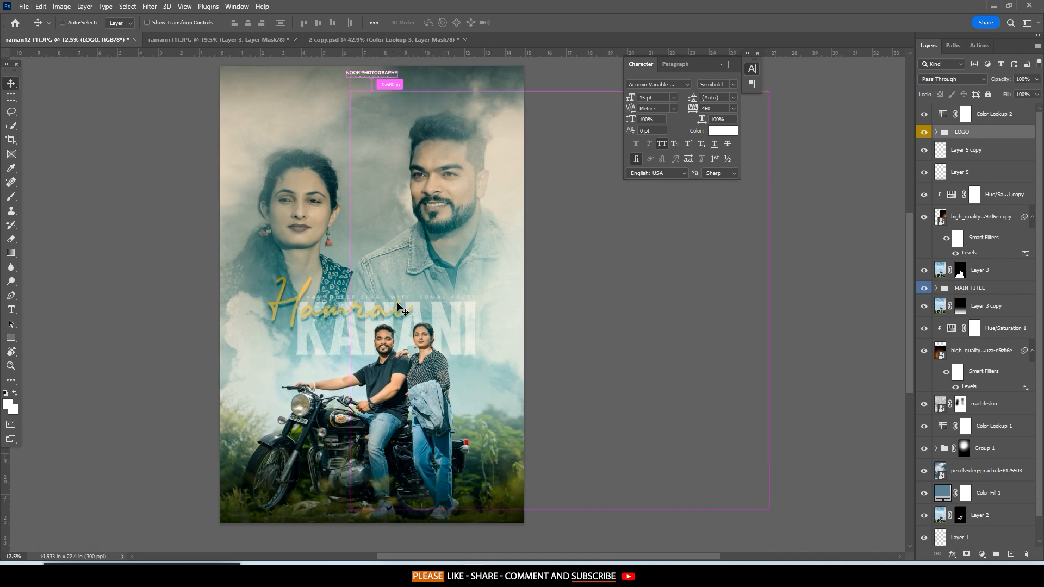
Run the Dodge And Burn action to add Dodge and Burn layers above the LOGO group.
{"action": "left_click", "coordinate": [953, 45]}
{"action": "left_click", "coordinate": [978, 46]}
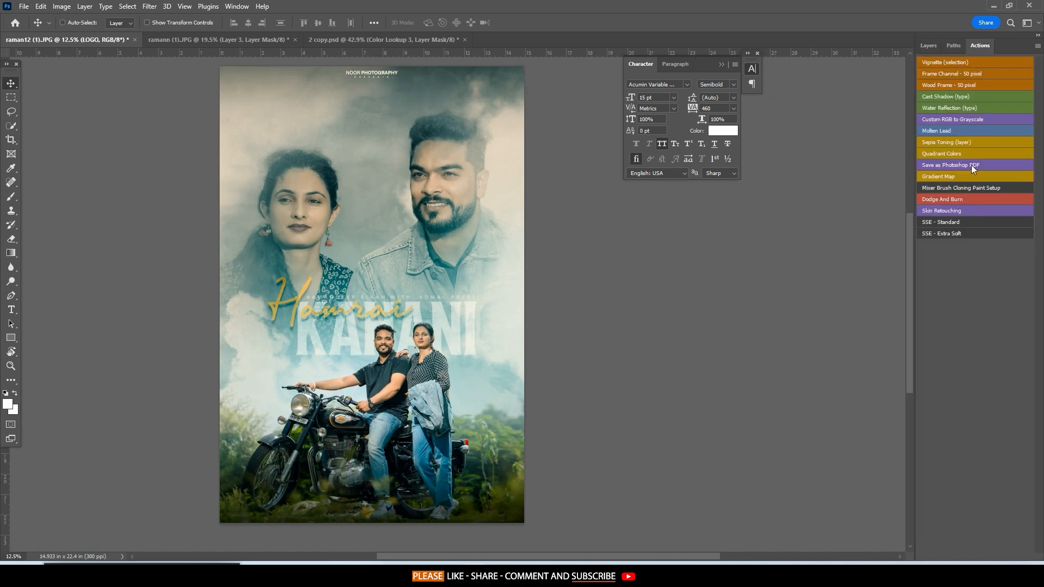
{"action": "left_click", "coordinate": [939, 200]}
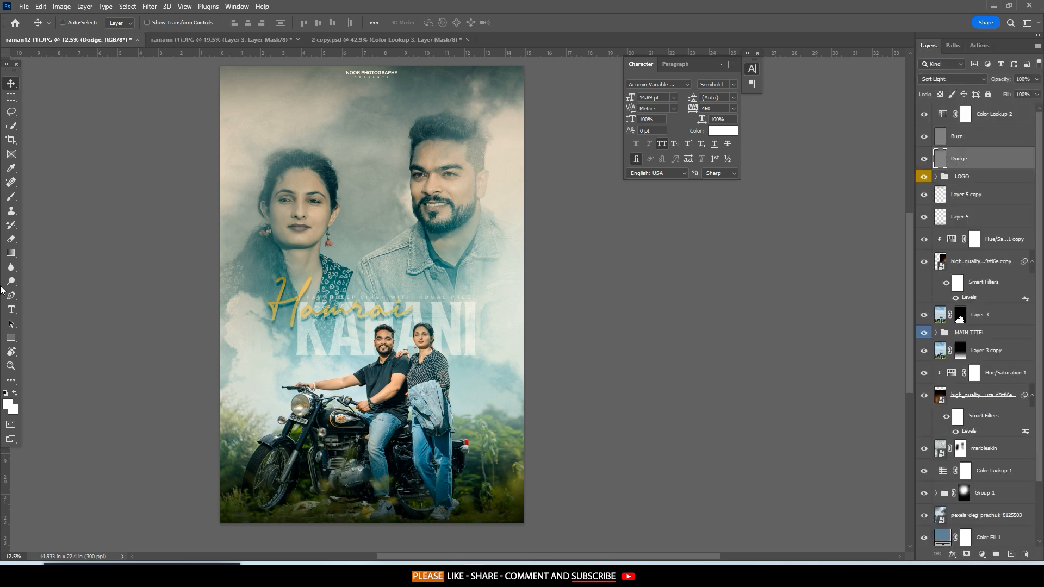
Brighten the nose and cheek of the large portrait of the woman using the Dodge tool at 12% Midtones exposure.
{"action": "right_click", "coordinate": [12, 301]}
{"action": "right_click", "coordinate": [11, 282]}
{"action": "left_click", "coordinate": [45, 279]}
{"action": "left_click_drag", "start_coordinate": [322, 244], "coordinate": [373, 305]}
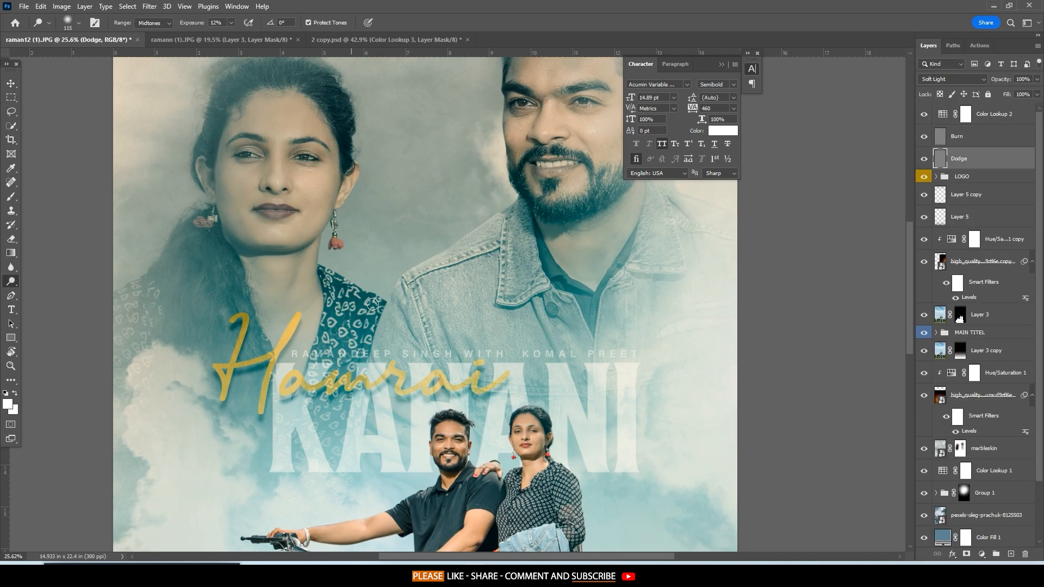
{"action": "left_click_drag", "start_coordinate": [380, 239], "coordinate": [393, 392]}
{"action": "scroll", "coordinate": [292, 320], "scroll_direction": "up", "scroll_amount": 6}
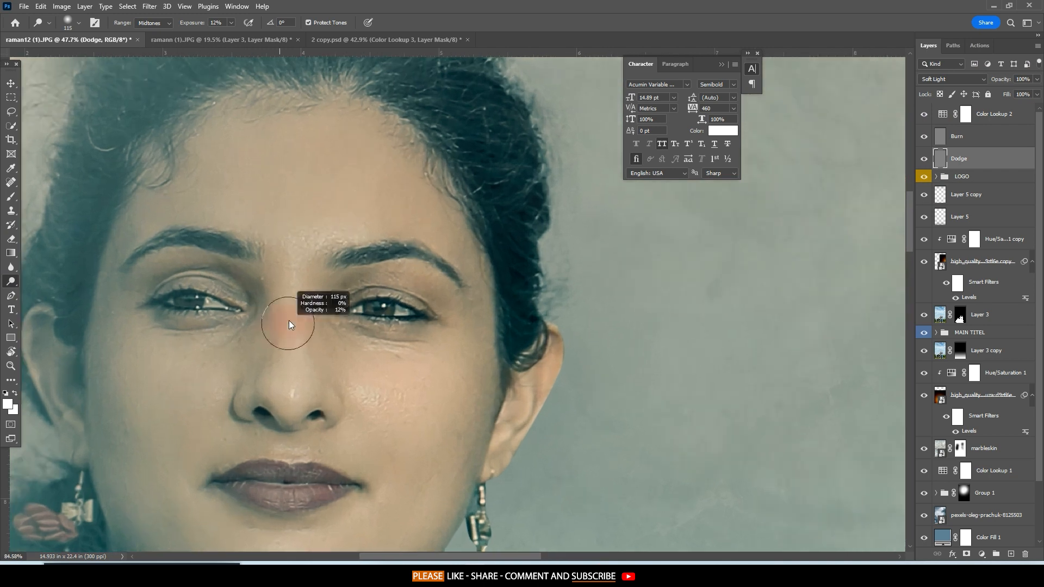
{"action": "mouse_move", "coordinate": [294, 327]}
{"action": "left_mouse_down"}
{"action": "mouse_move", "coordinate": [273, 350]}
{"action": "mouse_move", "coordinate": [297, 351]}
{"action": "left_mouse_up"}
{"action": "scroll", "coordinate": [378, 381], "scroll_direction": "down", "scroll_amount": 2}
{"action": "left_click_drag", "start_coordinate": [378, 389], "coordinate": [388, 387]}
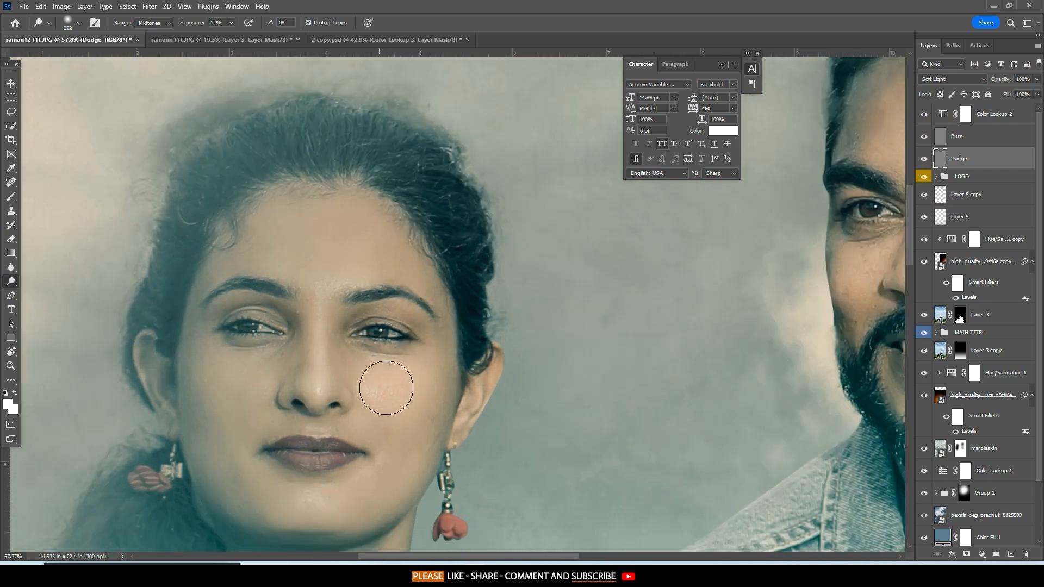
Dodge the chin and forehead highlights on the woman's large portrait, adapting the brush size to each area.
{"action": "left_click_drag", "start_coordinate": [240, 460], "coordinate": [222, 315]}
{"action": "right_click", "coordinate": [411, 366], "text": "alt"}
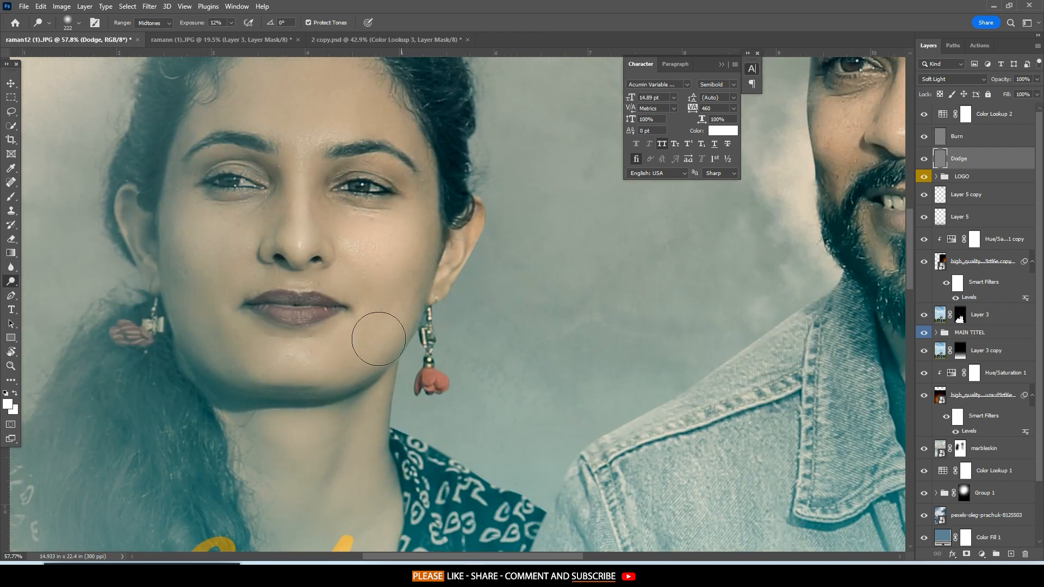
{"action": "left_click_drag", "start_coordinate": [329, 375], "coordinate": [305, 374]}
{"action": "scroll", "coordinate": [305, 373], "scroll_direction": "up", "scroll_amount": 3}
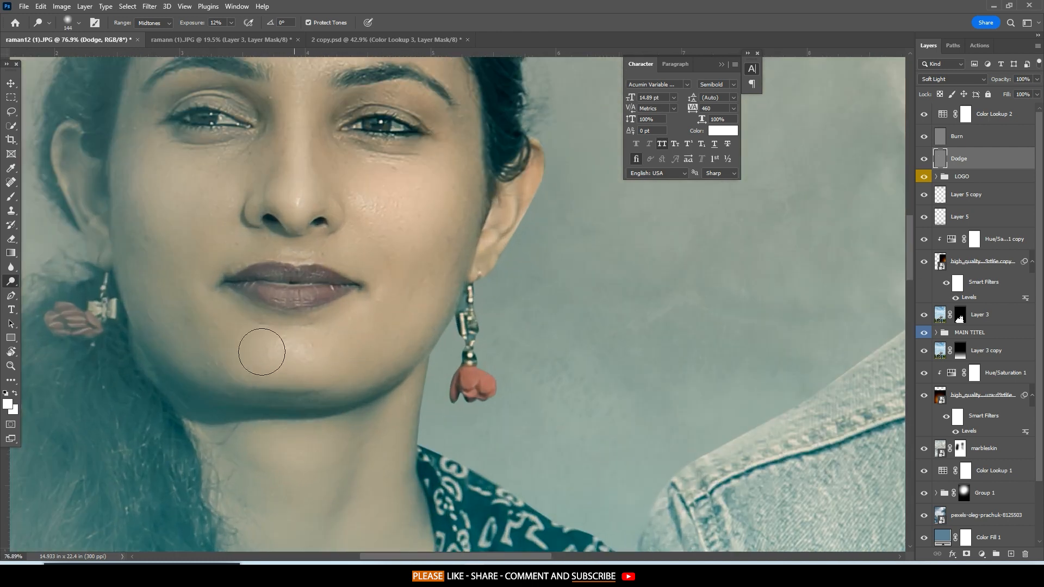
{"action": "right_click", "coordinate": [281, 354]}
{"action": "left_click_drag", "start_coordinate": [281, 324], "coordinate": [257, 320]}
{"action": "left_click_drag", "start_coordinate": [325, 108], "coordinate": [276, 402]}
{"action": "left_click_drag", "start_coordinate": [276, 330], "coordinate": [307, 330]}
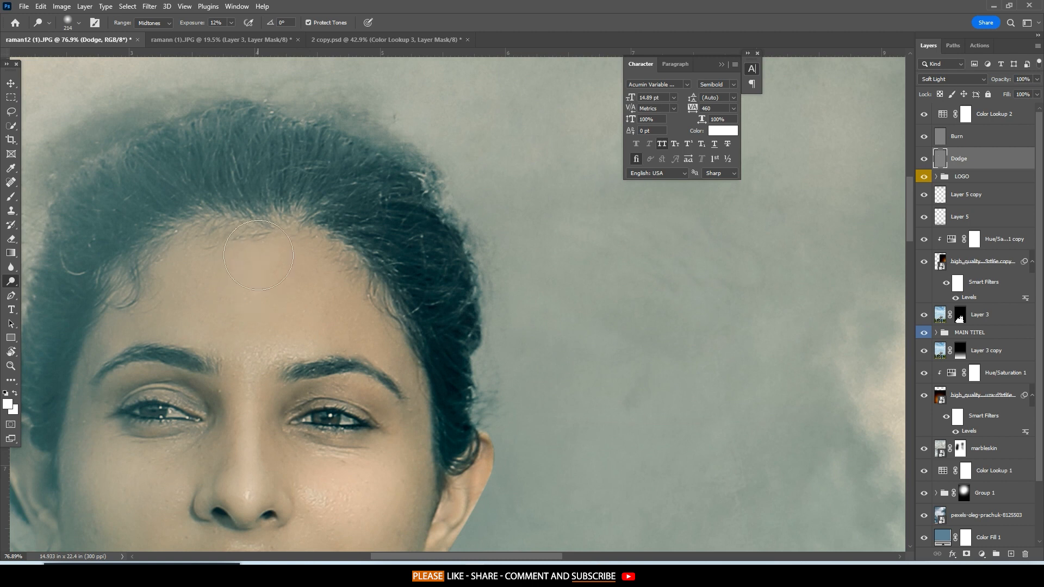
Dodge the forehead, nose and cheek highlights on the large portrait of the man, adapting the brush size.
{"action": "scroll", "coordinate": [258, 255], "scroll_direction": "down", "scroll_amount": 7}
{"action": "mouse_move", "coordinate": [647, 196]}
{"action": "left_mouse_down"}
{"action": "mouse_move", "coordinate": [397, 342]}
{"action": "mouse_move", "coordinate": [458, 344]}
{"action": "left_mouse_up"}
{"action": "scroll", "coordinate": [398, 334], "scroll_direction": "up", "scroll_amount": 6}
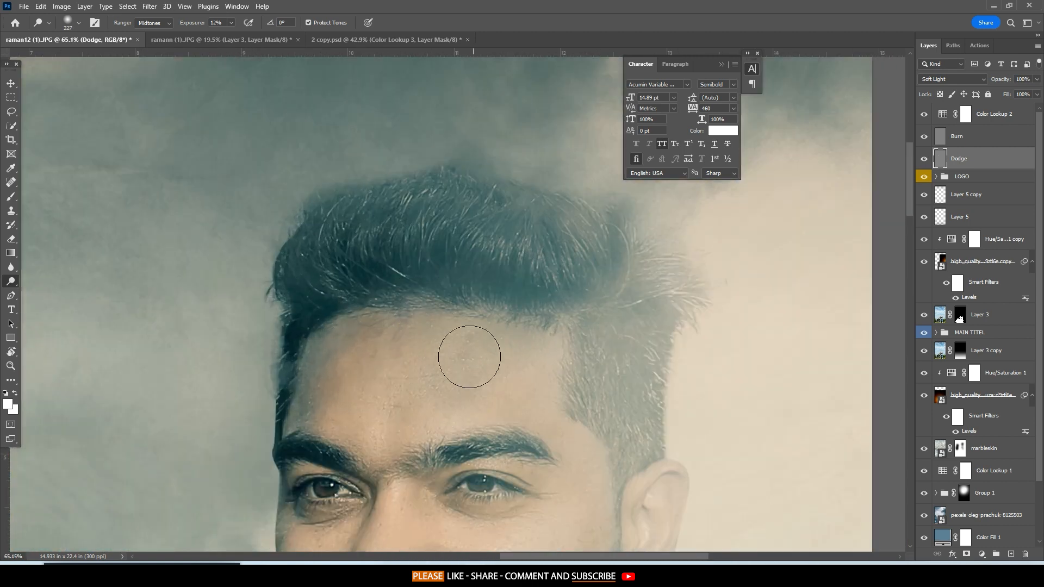
{"action": "left_click_drag", "start_coordinate": [430, 470], "coordinate": [392, 256]}
{"action": "left_click_drag", "start_coordinate": [465, 343], "coordinate": [459, 343]}
{"action": "left_click_drag", "start_coordinate": [377, 320], "coordinate": [361, 318]}
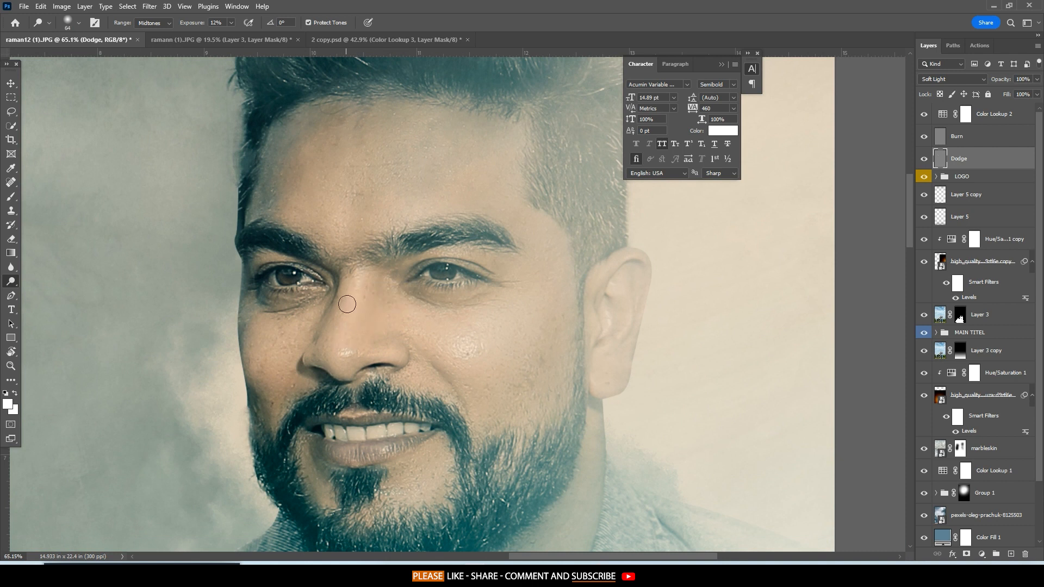
{"action": "left_click_drag", "start_coordinate": [332, 357], "coordinate": [344, 354]}
{"action": "left_click_drag", "start_coordinate": [287, 380], "coordinate": [302, 379]}
{"action": "scroll", "coordinate": [345, 318], "scroll_direction": "down", "scroll_amount": 3}
{"action": "left_click_drag", "start_coordinate": [428, 454], "coordinate": [391, 256]}
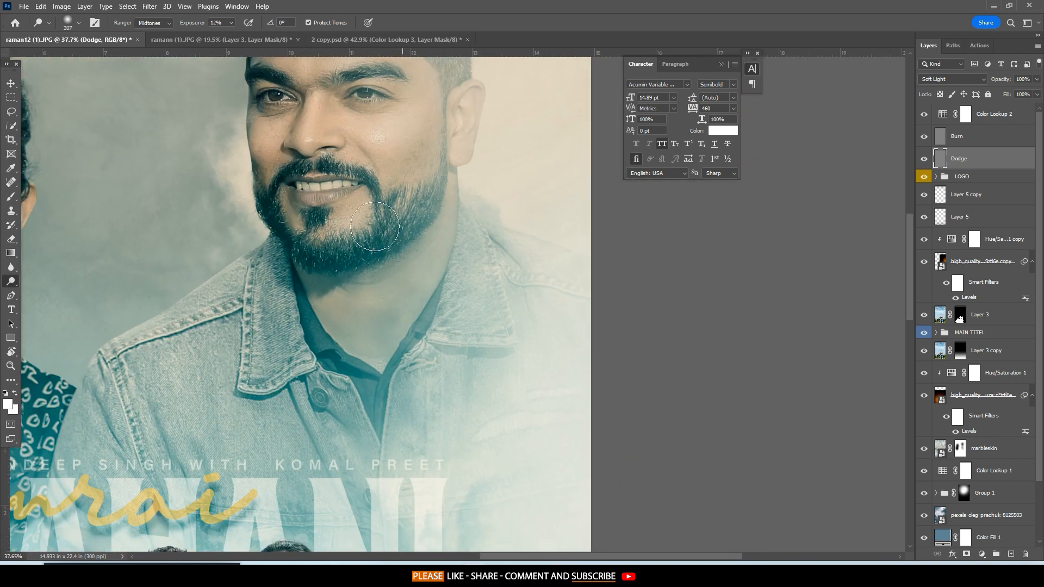
Dodge highlights along both arms of the man sitting on the motorcycle.
{"action": "scroll", "coordinate": [375, 226], "scroll_direction": "down", "scroll_amount": 5}
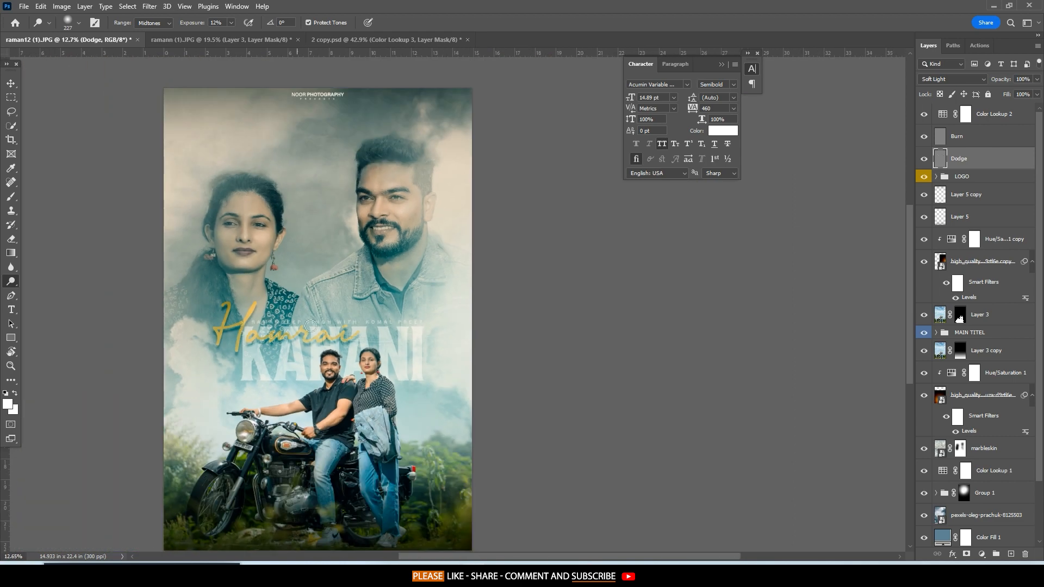
{"action": "scroll", "coordinate": [310, 325], "scroll_direction": "up", "scroll_amount": 7}
{"action": "left_click_drag", "start_coordinate": [310, 325], "coordinate": [384, 247]}
{"action": "mouse_move", "coordinate": [702, 298]}
{"action": "left_mouse_down"}
{"action": "mouse_move", "coordinate": [501, 338]}
{"action": "mouse_move", "coordinate": [354, 129]}
{"action": "left_mouse_up"}
{"action": "scroll", "coordinate": [443, 270], "scroll_direction": "up", "scroll_amount": 3}
{"action": "left_click_drag", "start_coordinate": [460, 282], "coordinate": [429, 283]}
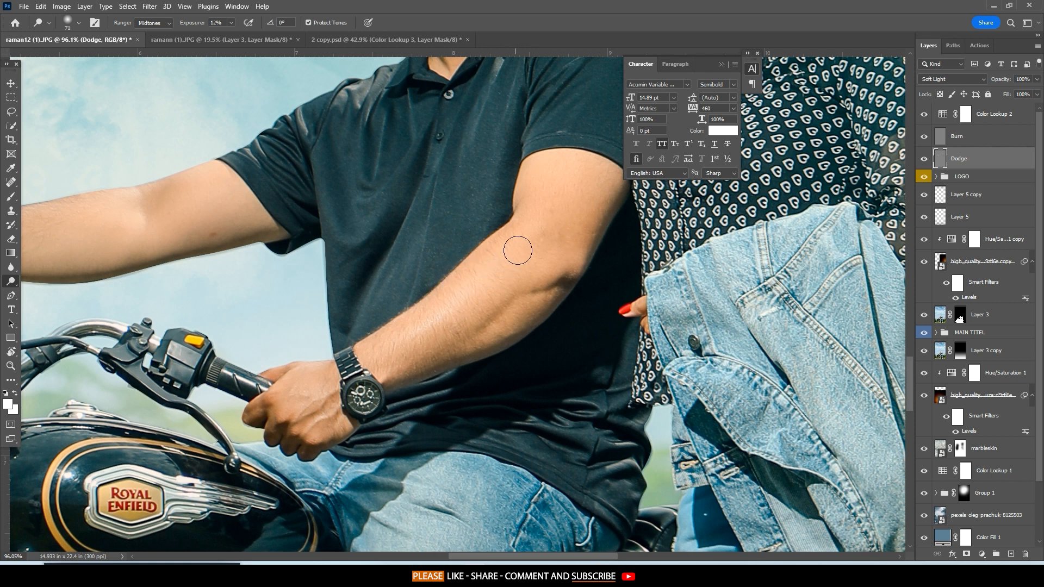
{"action": "left_click_drag", "start_coordinate": [447, 336], "coordinate": [468, 335]}
{"action": "left_click_drag", "start_coordinate": [535, 230], "coordinate": [524, 230]}
{"action": "left_click_drag", "start_coordinate": [106, 222], "coordinate": [512, 259]}
{"action": "left_click_drag", "start_coordinate": [514, 262], "coordinate": [509, 263]}
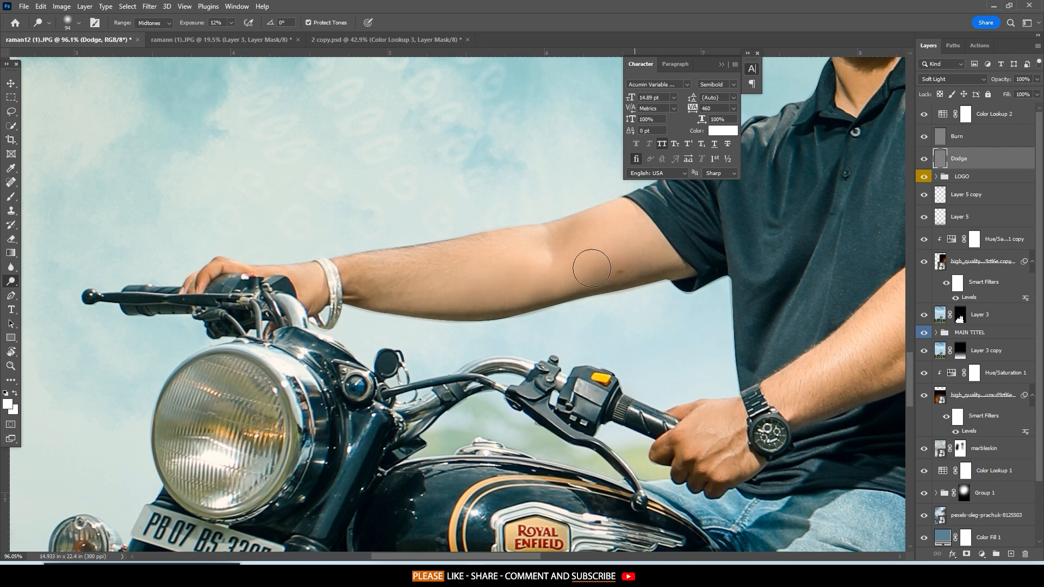
Dodge the facial highlights of the woman standing beside the motorcycle.
{"action": "scroll", "coordinate": [371, 299], "scroll_direction": "down", "scroll_amount": 3}
{"action": "left_click_drag", "start_coordinate": [792, 125], "coordinate": [416, 287]}
{"action": "scroll", "coordinate": [412, 198], "scroll_direction": "up", "scroll_amount": 3}
{"action": "scroll", "coordinate": [417, 245], "scroll_direction": "up", "scroll_amount": 5}
{"action": "left_click_drag", "start_coordinate": [416, 245], "coordinate": [435, 304]}
{"action": "left_click_drag", "start_coordinate": [483, 351], "coordinate": [444, 352]}
{"action": "mouse_move", "coordinate": [381, 304]}
{"action": "left_mouse_down"}
{"action": "mouse_move", "coordinate": [380, 317]}
{"action": "mouse_move", "coordinate": [434, 347]}
{"action": "left_mouse_up"}
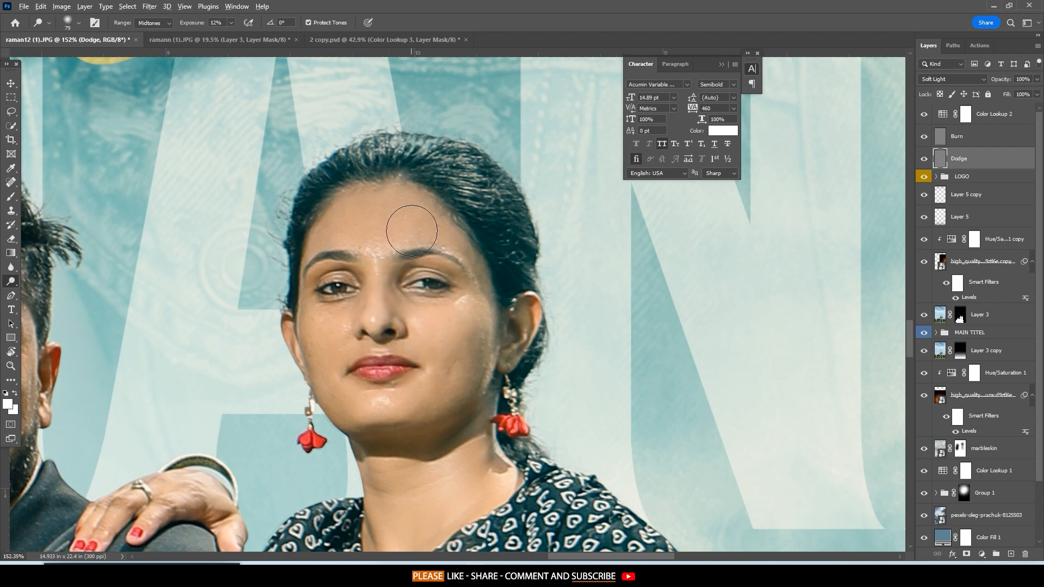
{"action": "left_click_drag", "start_coordinate": [360, 341], "coordinate": [342, 337]}
{"action": "mouse_move", "coordinate": [386, 403]}
{"action": "left_mouse_down"}
{"action": "mouse_move", "coordinate": [376, 403]}
{"action": "mouse_move", "coordinate": [525, 336]}
{"action": "left_mouse_up"}
Dodge the forehead, nose and cheek highlights on the face of the man on the motorcycle.
{"action": "scroll", "coordinate": [525, 336], "scroll_direction": "down", "scroll_amount": 3}
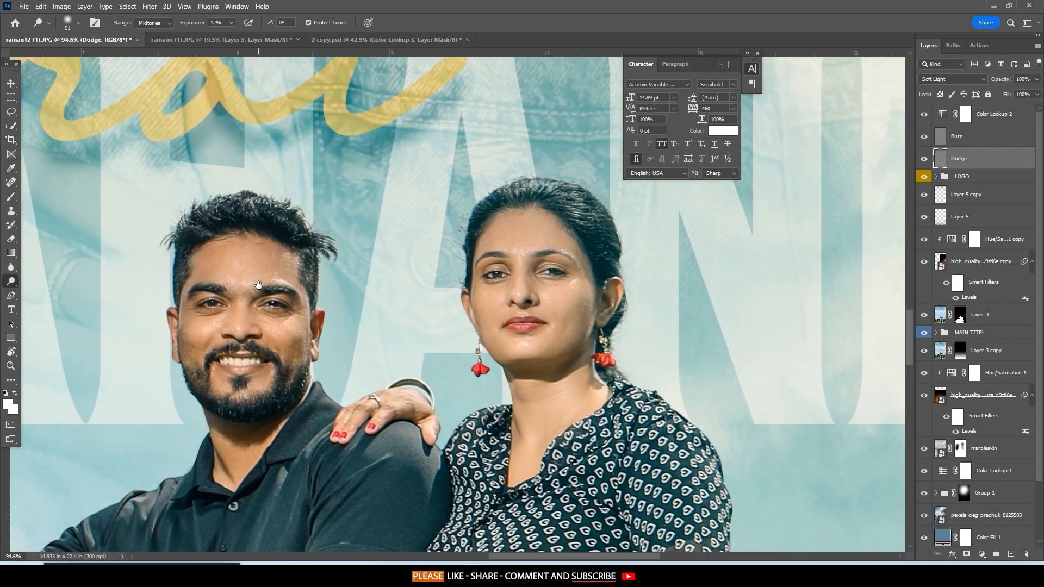
{"action": "scroll", "coordinate": [238, 316], "scroll_direction": "up", "scroll_amount": 3}
{"action": "left_click_drag", "start_coordinate": [234, 312], "coordinate": [223, 311]}
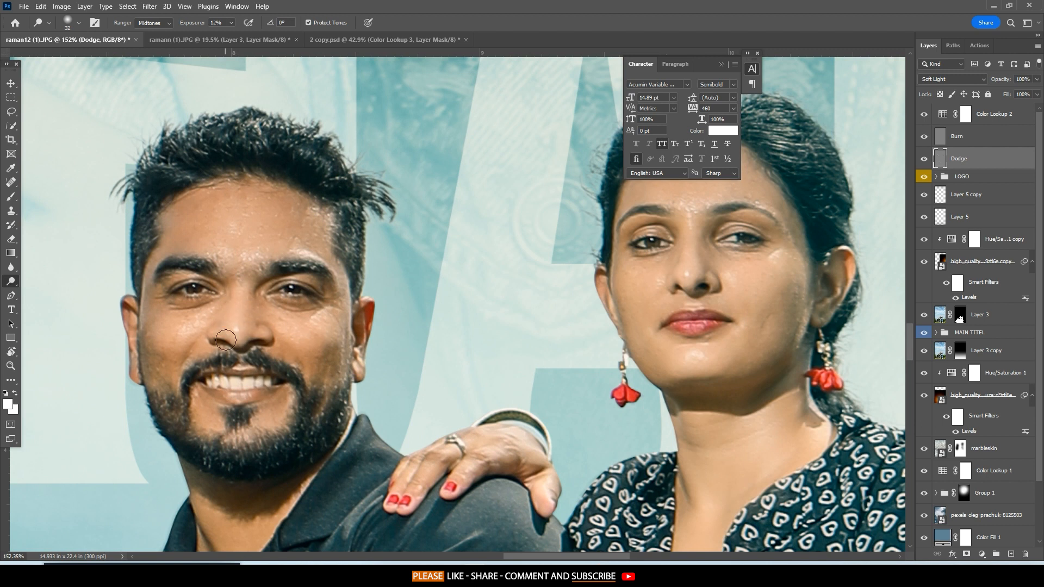
{"action": "mouse_move", "coordinate": [262, 261]}
{"action": "left_mouse_down"}
{"action": "mouse_move", "coordinate": [270, 260]}
{"action": "mouse_move", "coordinate": [207, 266]}
{"action": "left_mouse_up"}
{"action": "left_click_drag", "start_coordinate": [194, 210], "coordinate": [219, 208]}
{"action": "left_click_drag", "start_coordinate": [213, 320], "coordinate": [173, 317]}
{"action": "scroll", "coordinate": [251, 278], "scroll_direction": "down", "scroll_amount": 4}
{"action": "scroll", "coordinate": [386, 306], "scroll_direction": "up", "scroll_amount": 3}
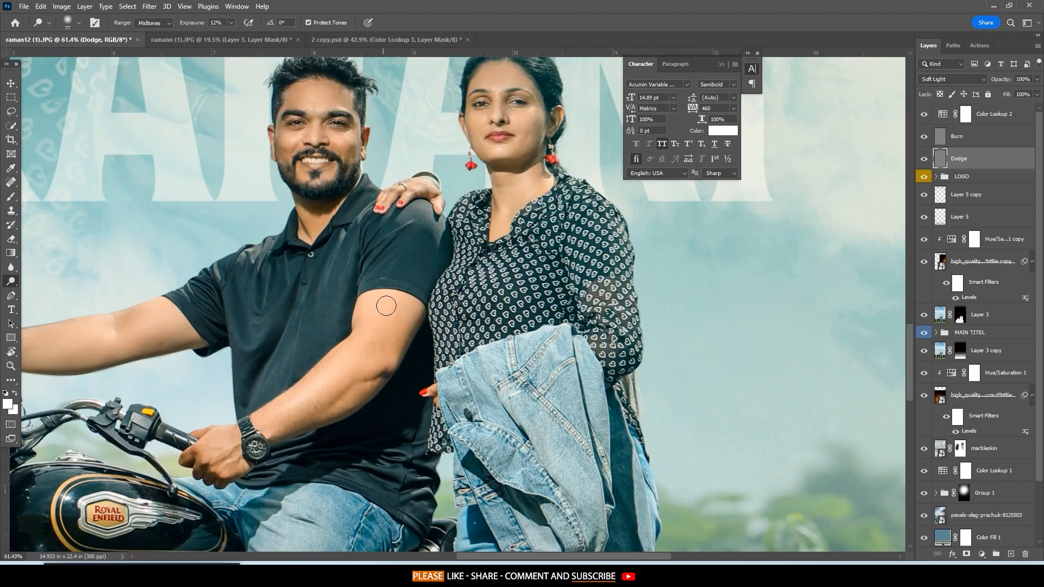
Review the dodged poster as a whole and up close against a black canvas surround.
{"action": "scroll", "coordinate": [354, 355], "scroll_direction": "down", "scroll_amount": 5}
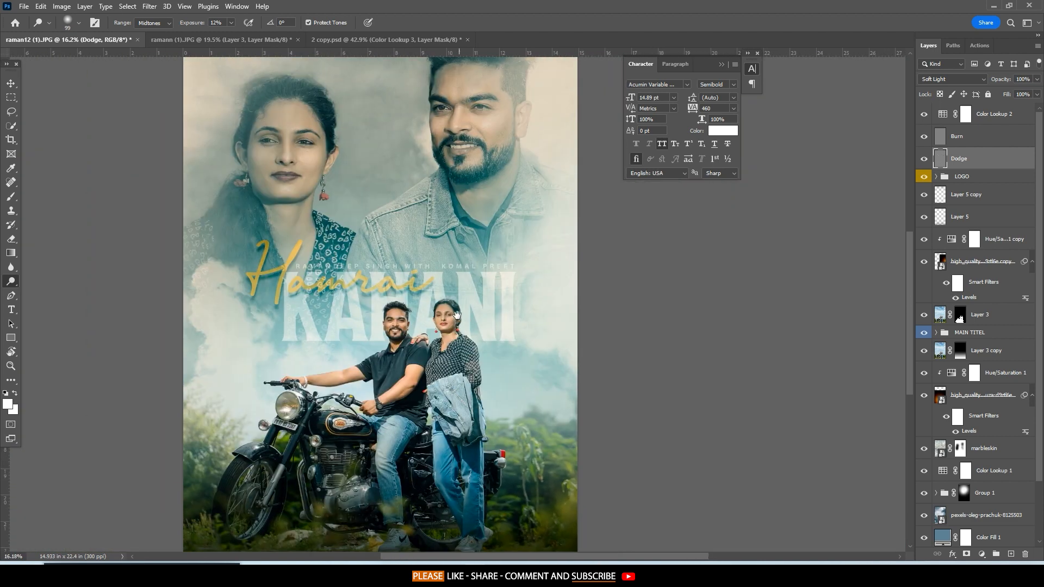
{"action": "scroll", "coordinate": [457, 314], "scroll_direction": "down", "scroll_amount": 1}
{"action": "left_click_drag", "start_coordinate": [594, 268], "coordinate": [576, 296]}
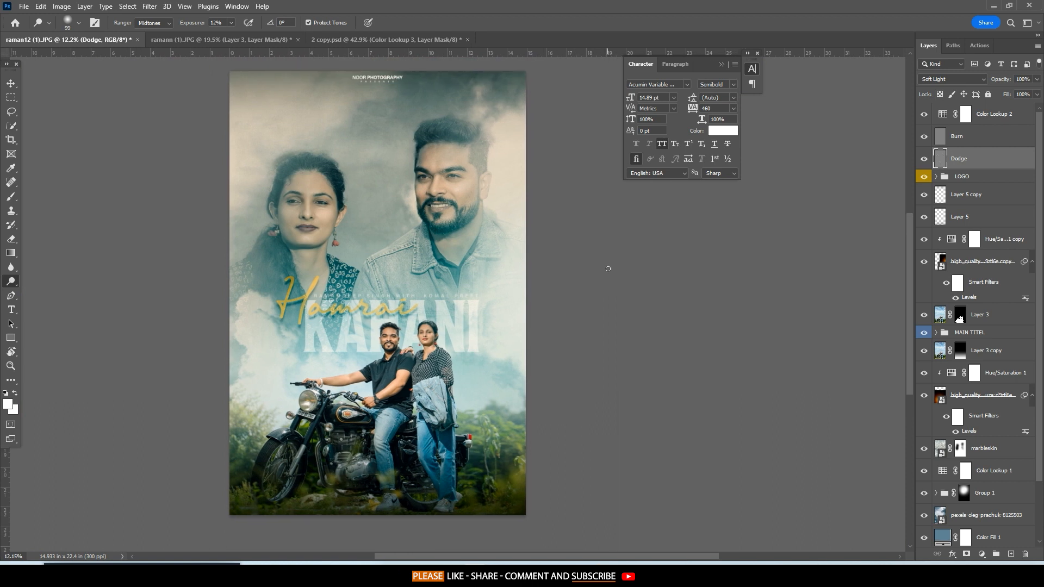
{"action": "right_click", "coordinate": [616, 315]}
{"action": "left_click", "coordinate": [626, 330]}
{"action": "scroll", "coordinate": [349, 359], "scroll_direction": "up", "scroll_amount": 3}
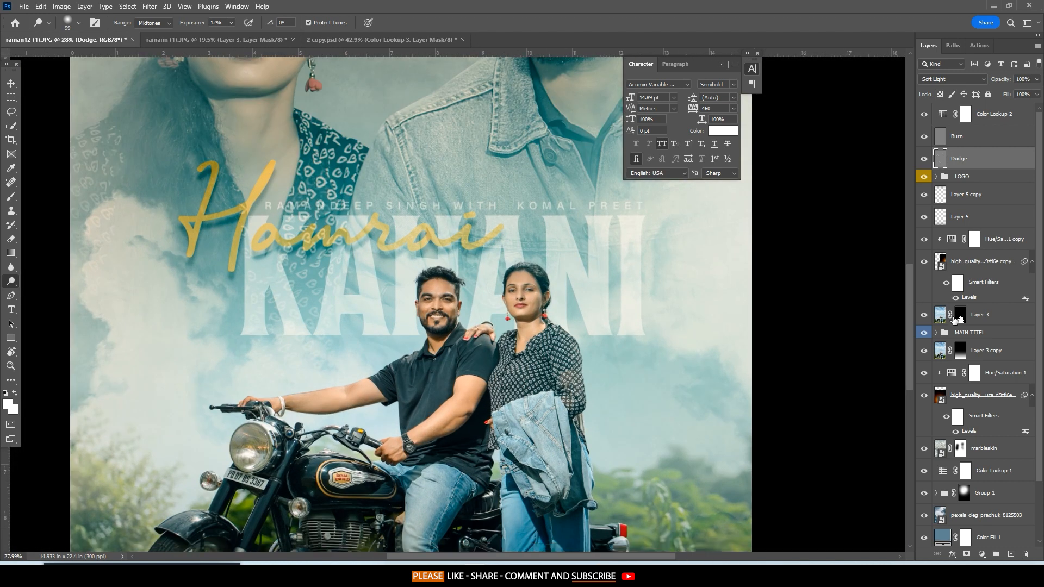
{"action": "scroll", "coordinate": [750, 282], "scroll_direction": "down", "scroll_amount": 3}
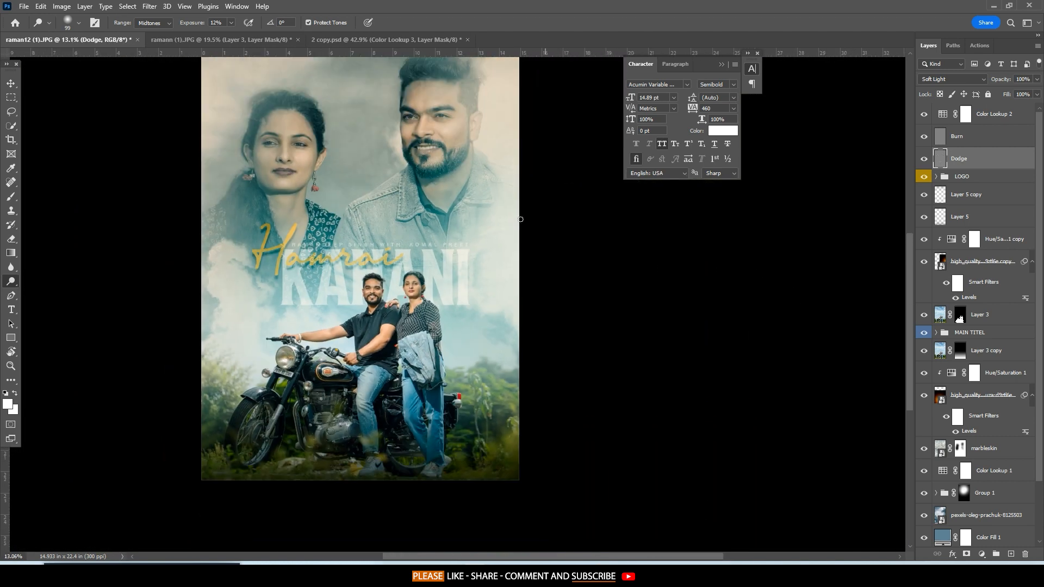
{"action": "left_click_drag", "start_coordinate": [521, 219], "coordinate": [501, 256]}
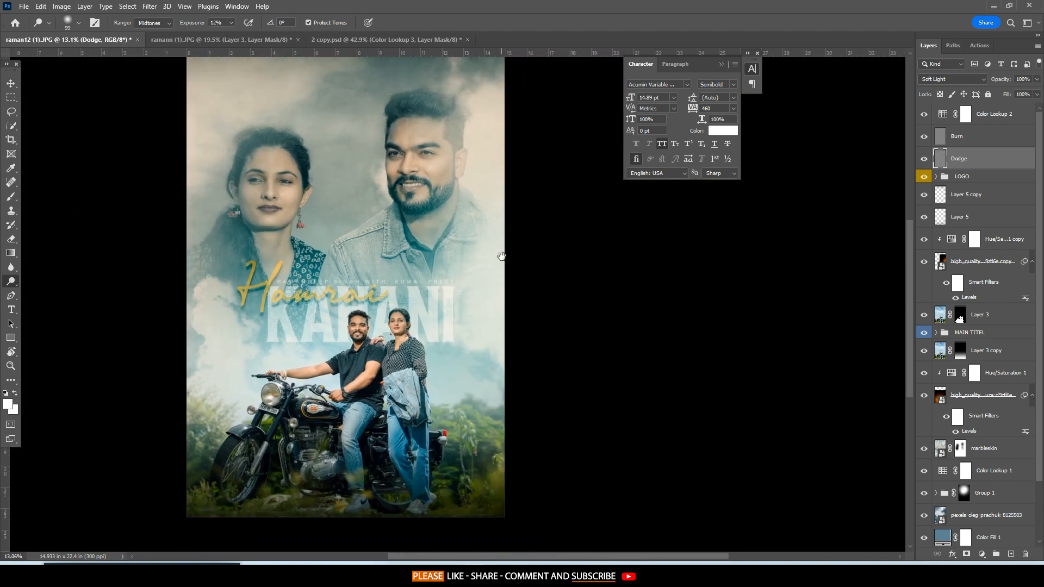
Feather Layer 3's mask by 1.6 px and the mask of Layer 4 inside Group 1 by 1.4 px.
{"action": "double_click", "coordinate": [956, 316]}
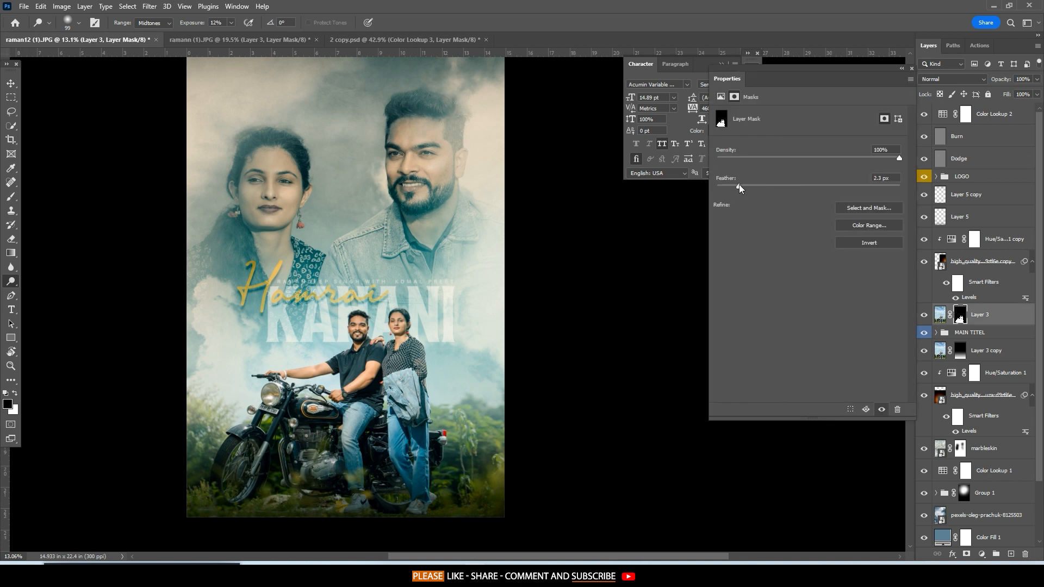
{"action": "scroll", "coordinate": [955, 427], "scroll_direction": "down", "scroll_amount": 3}
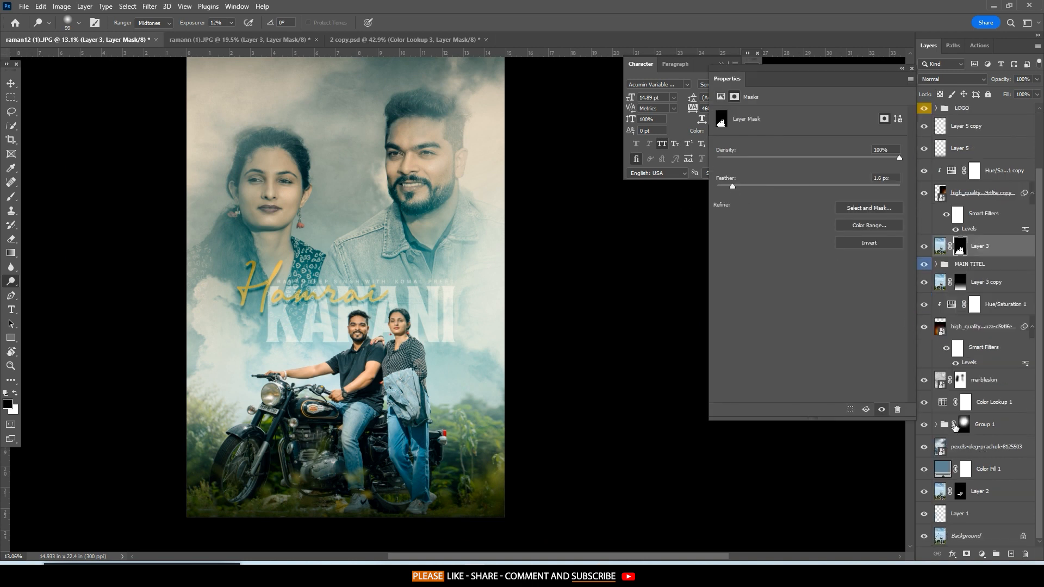
{"action": "left_click", "coordinate": [935, 425]}
{"action": "left_click", "coordinate": [970, 448]}
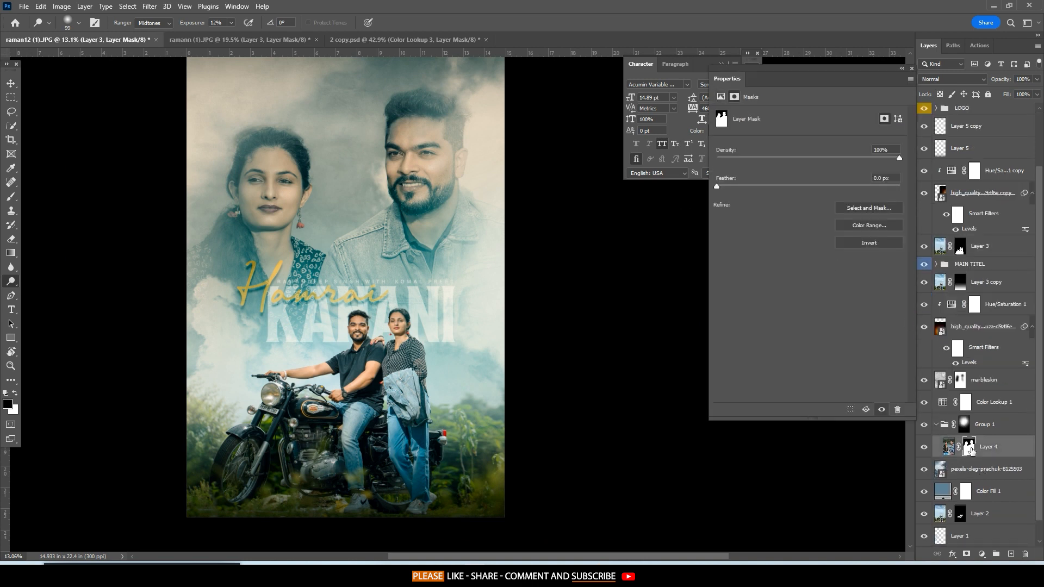
{"action": "left_click_drag", "start_coordinate": [375, 65], "coordinate": [375, 142]}
{"action": "scroll", "coordinate": [376, 143], "scroll_direction": "up", "scroll_amount": 8}
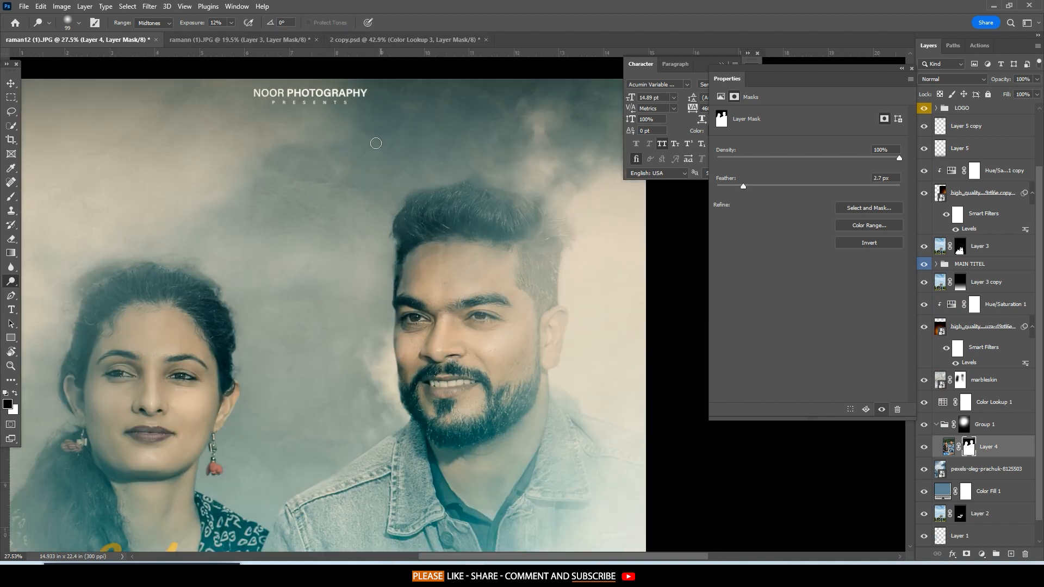
{"action": "left_click_drag", "start_coordinate": [424, 361], "coordinate": [424, 234]}
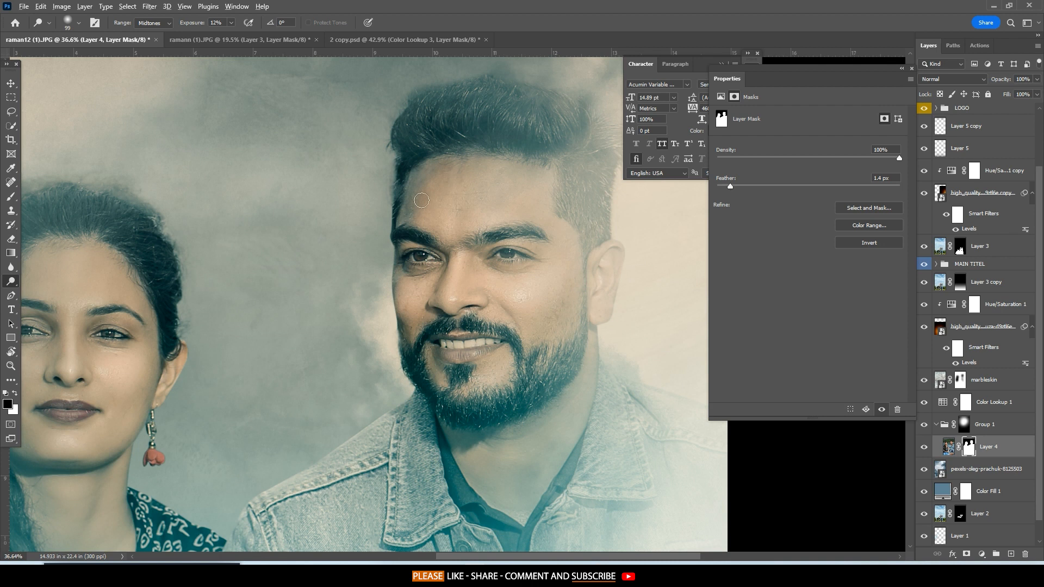
Compare the whole poster against light gray and dark gray canvas surrounds.
{"action": "scroll", "coordinate": [366, 310], "scroll_direction": "down", "scroll_amount": 5}
{"action": "left_click_drag", "start_coordinate": [375, 327], "coordinate": [409, 217]}
{"action": "scroll", "coordinate": [418, 224], "scroll_direction": "down", "scroll_amount": 1}
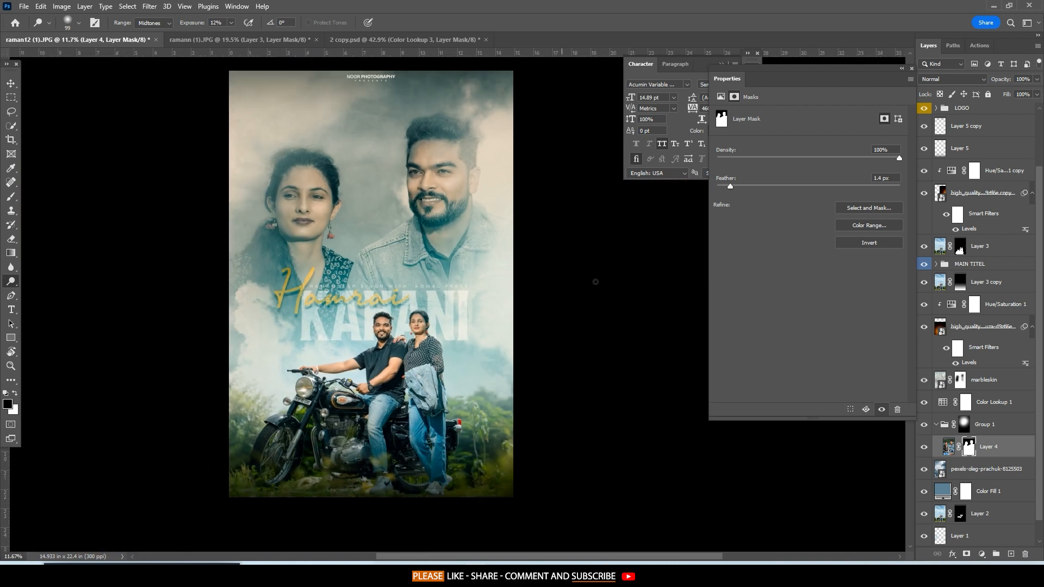
{"action": "right_click", "coordinate": [613, 278]}
{"action": "left_click", "coordinate": [625, 320]}
{"action": "left_click_drag", "start_coordinate": [600, 289], "coordinate": [532, 300]}
{"action": "scroll", "coordinate": [525, 293], "scroll_direction": "up", "scroll_amount": 1}
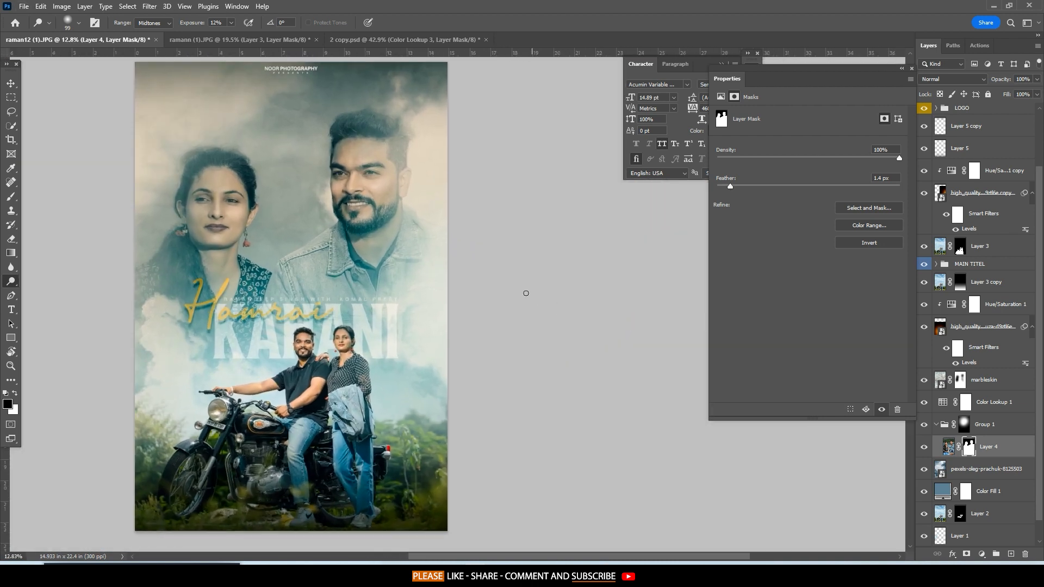
{"action": "left_click_drag", "start_coordinate": [398, 252], "coordinate": [443, 255]}
{"action": "right_click", "coordinate": [603, 301]}
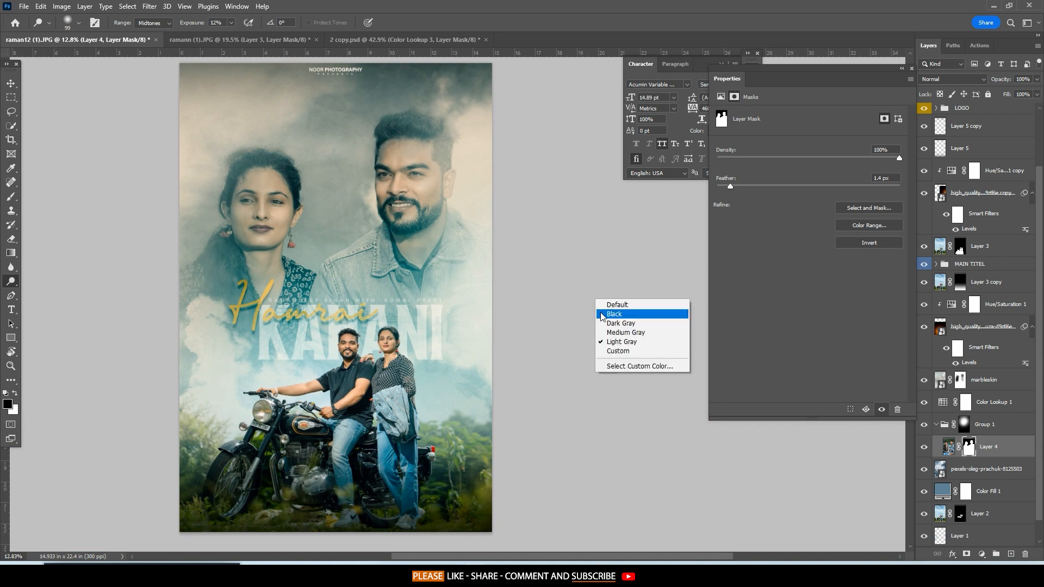
{"action": "left_click", "coordinate": [625, 323]}
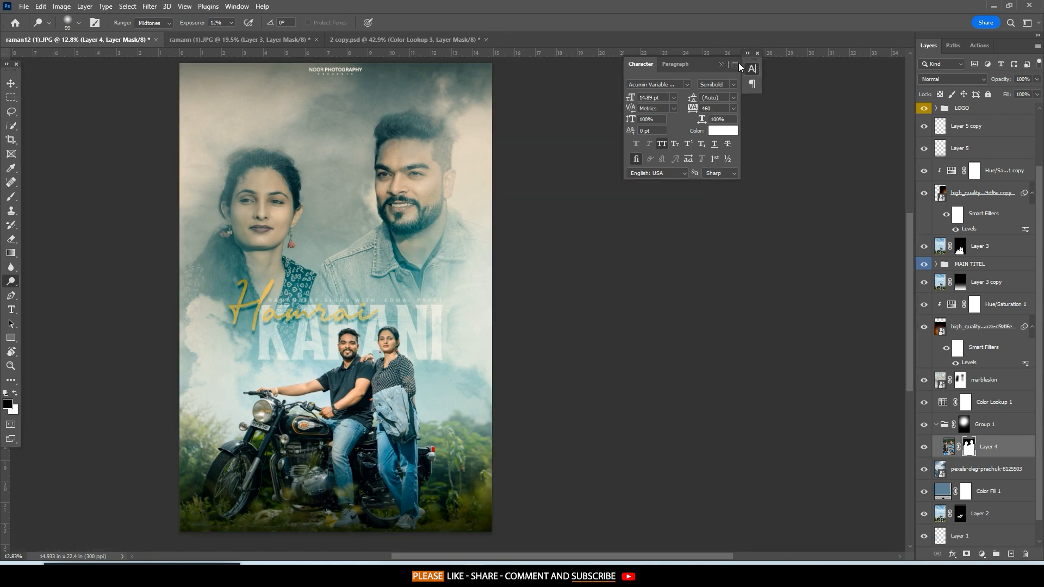
Close the Character panel and set the canvas surround to medium gray.
{"action": "left_click", "coordinate": [723, 63]}
{"action": "left_click", "coordinate": [758, 54]}
{"action": "right_click", "coordinate": [691, 182]}
{"action": "left_click", "coordinate": [712, 216]}
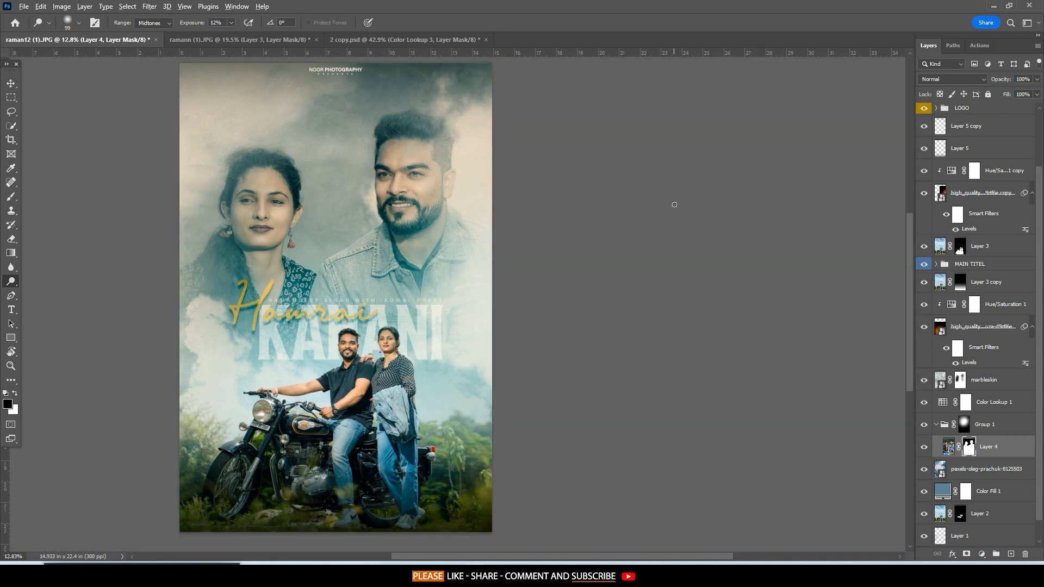
Toggle the LOGO group's visibility repeatedly to compare the poster with and without the logo.
{"action": "left_click", "coordinate": [920, 109]}
{"action": "left_click", "coordinate": [920, 109]}
{"action": "left_click", "coordinate": [920, 109]}
{"action": "left_click", "coordinate": [920, 110]}
{"action": "left_click", "coordinate": [920, 110]}
{"action": "left_click", "coordinate": [921, 109]}
{"action": "left_click", "coordinate": [920, 109]}
Inspect the couple and motorcycle up close with the logo hidden, and show the LOGO group again.
{"action": "scroll", "coordinate": [252, 437], "scroll_direction": "up", "scroll_amount": 2}
{"action": "left_click_drag", "start_coordinate": [277, 414], "coordinate": [321, 309]}
{"action": "scroll", "coordinate": [468, 358], "scroll_direction": "down", "scroll_amount": 1}
{"action": "left_click_drag", "start_coordinate": [467, 357], "coordinate": [306, 481]}
{"action": "scroll", "coordinate": [310, 462], "scroll_direction": "down", "scroll_amount": 2}
{"action": "scroll", "coordinate": [304, 416], "scroll_direction": "up", "scroll_amount": 14}
{"action": "scroll", "coordinate": [326, 369], "scroll_direction": "up", "scroll_amount": 2}
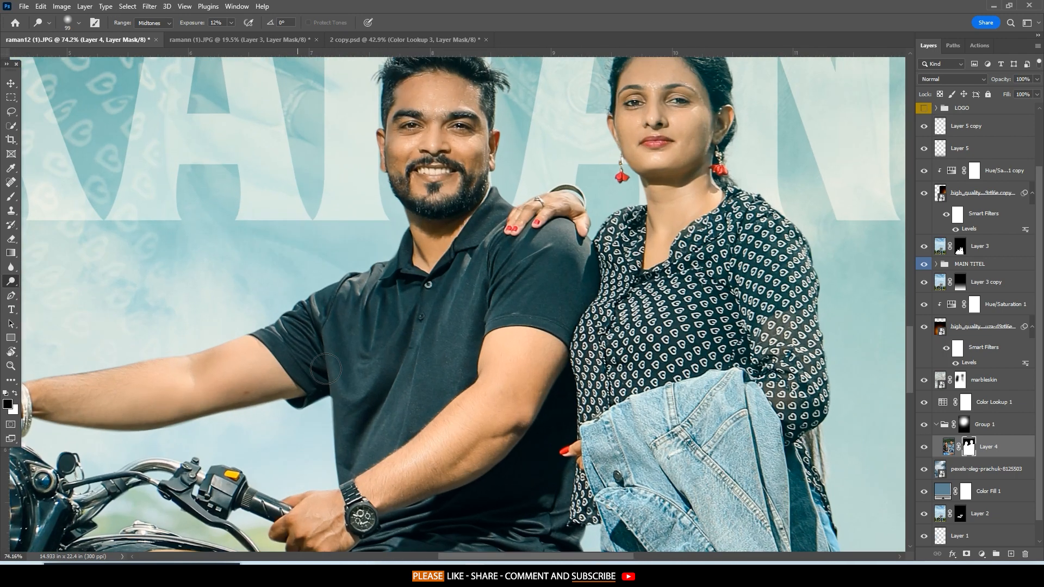
{"action": "scroll", "coordinate": [326, 369], "scroll_direction": "down", "scroll_amount": 8}
{"action": "scroll", "coordinate": [598, 326], "scroll_direction": "down", "scroll_amount": 1}
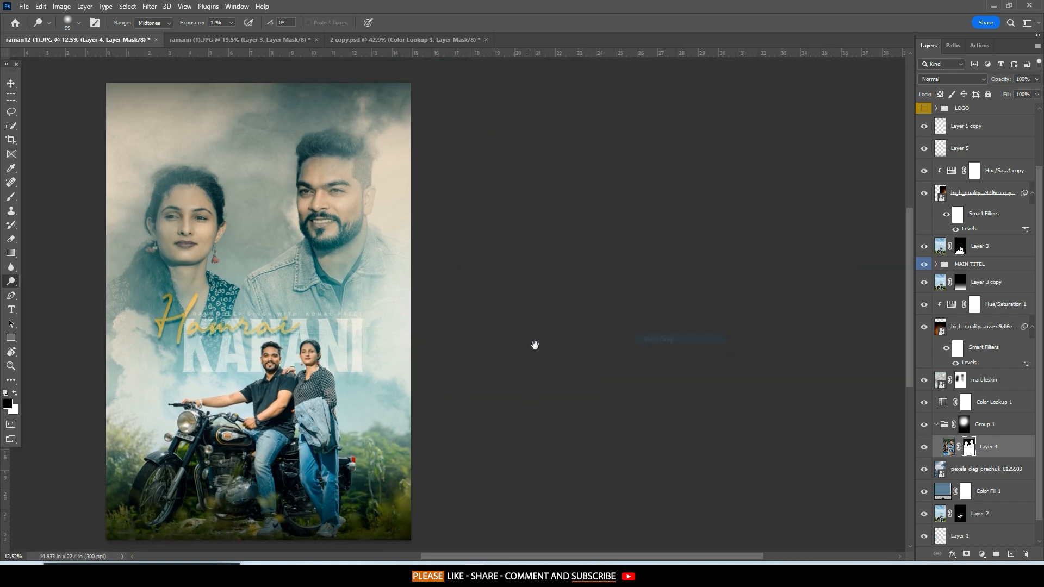
{"action": "left_click", "coordinate": [924, 108]}
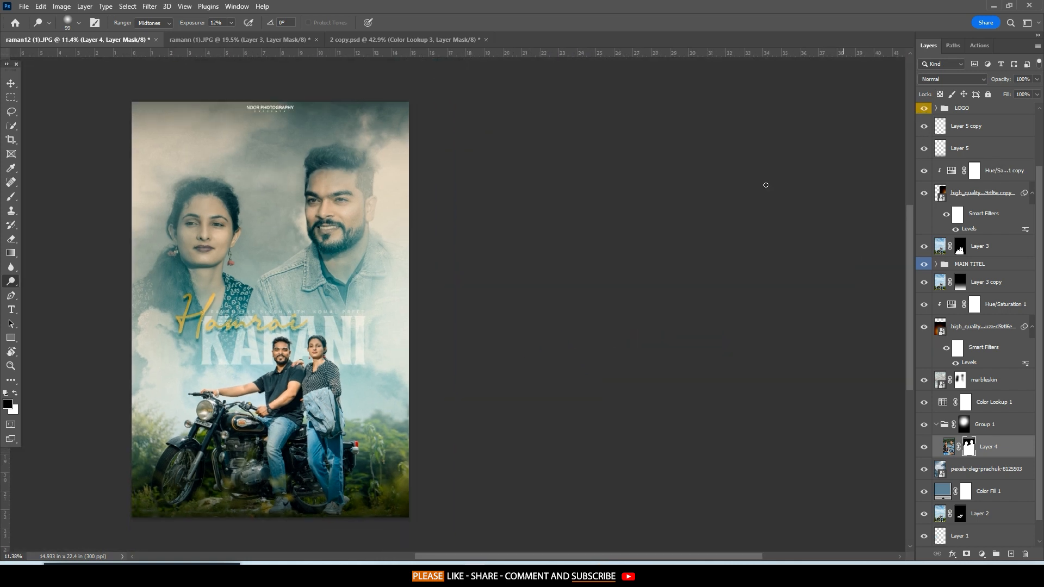
Set the canvas surround to light gray and centre the whole poster for review.
{"action": "right_click", "coordinate": [712, 209]}
{"action": "left_click", "coordinate": [758, 253]}
{"action": "scroll", "coordinate": [469, 267], "scroll_direction": "up", "scroll_amount": 1}
{"action": "left_click_drag", "start_coordinate": [286, 229], "coordinate": [392, 232]}
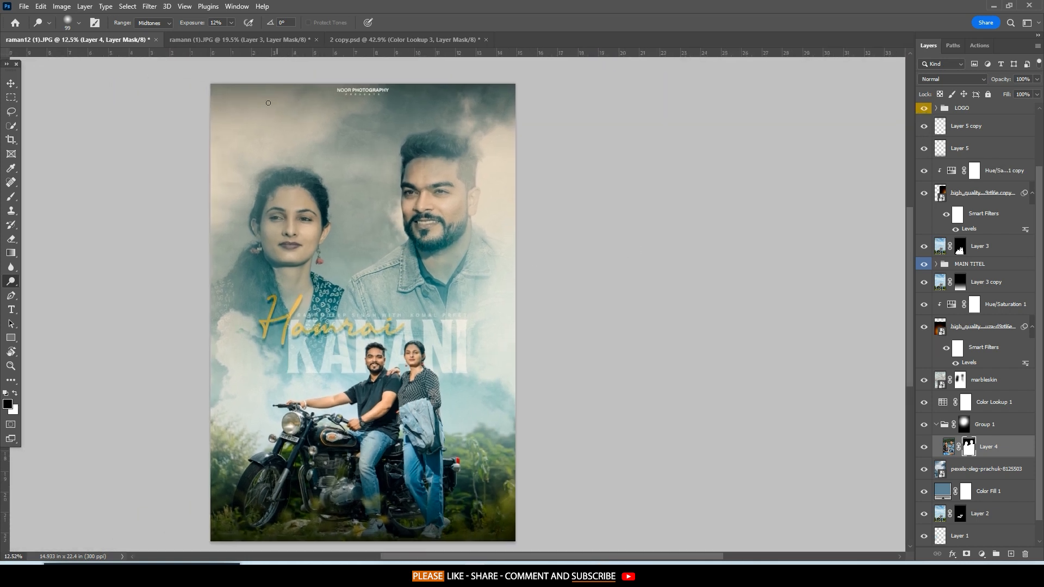
Reposition the poster in the view and set the canvas surround to dark gray.
{"action": "left_click_drag", "start_coordinate": [677, 284], "coordinate": [597, 252]}
{"action": "right_click", "coordinate": [605, 247]}
{"action": "left_click", "coordinate": [622, 272]}
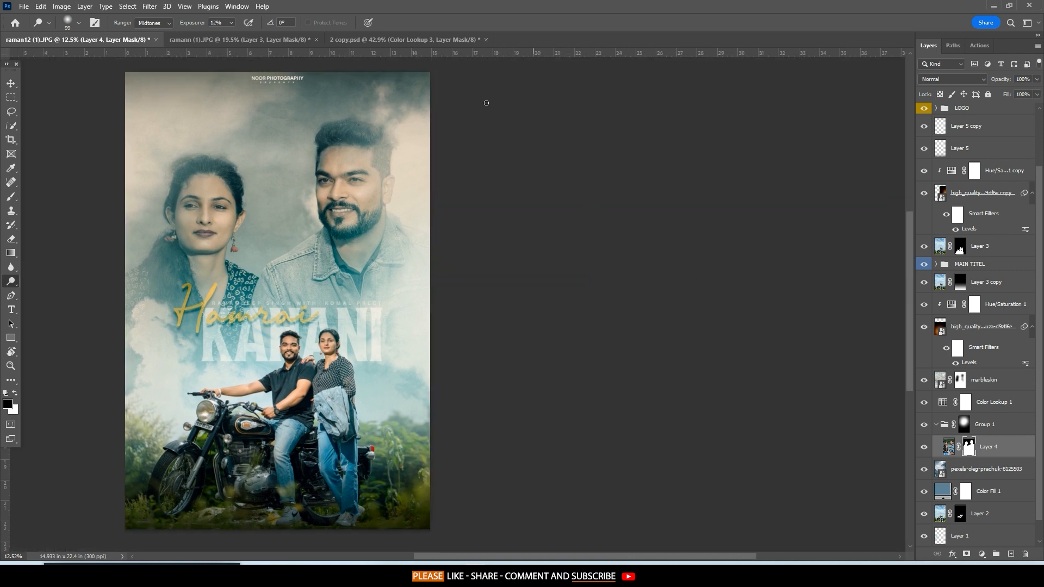
Brush black on Layer 4's mask around the top of the woman's hair to remove the dark halo against the sky.
{"action": "scroll", "coordinate": [164, 162], "scroll_direction": "up", "scroll_amount": 12}
{"action": "left_click_drag", "start_coordinate": [256, 105], "coordinate": [330, 128]}
{"action": "scroll", "coordinate": [312, 162], "scroll_direction": "up", "scroll_amount": 5}
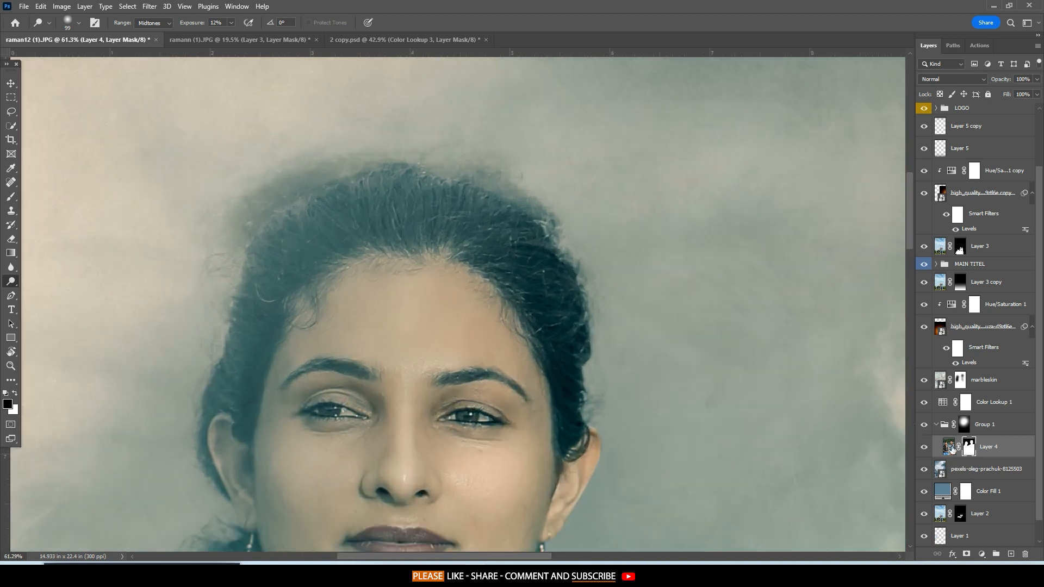
{"action": "scroll", "coordinate": [986, 455], "scroll_direction": "down", "scroll_amount": 1}
{"action": "key", "text": "b"}
{"action": "left_click_drag", "start_coordinate": [317, 207], "coordinate": [228, 209]}
{"action": "left_click_drag", "start_coordinate": [247, 183], "coordinate": [202, 195]}
{"action": "left_click_drag", "start_coordinate": [295, 184], "coordinate": [233, 196]}
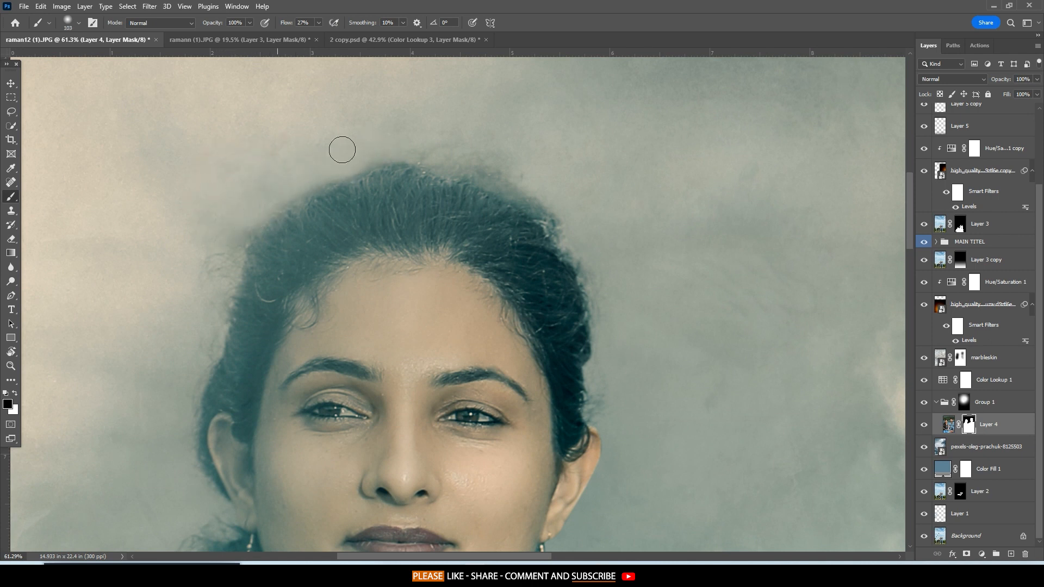
{"action": "mouse_move", "coordinate": [467, 170]}
{"action": "left_mouse_down"}
{"action": "mouse_move", "coordinate": [551, 206]}
{"action": "mouse_move", "coordinate": [463, 145]}
{"action": "mouse_move", "coordinate": [491, 149]}
{"action": "mouse_move", "coordinate": [517, 132]}
{"action": "left_mouse_up"}
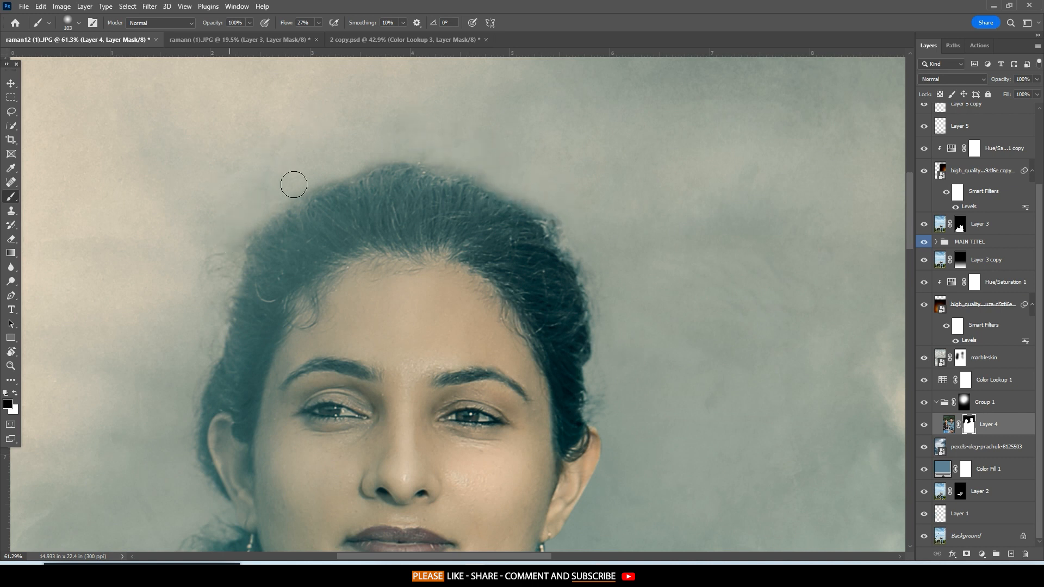
{"action": "key", "text": "bracketright"}
{"action": "scroll", "coordinate": [608, 219], "scroll_direction": "down", "scroll_amount": 1}
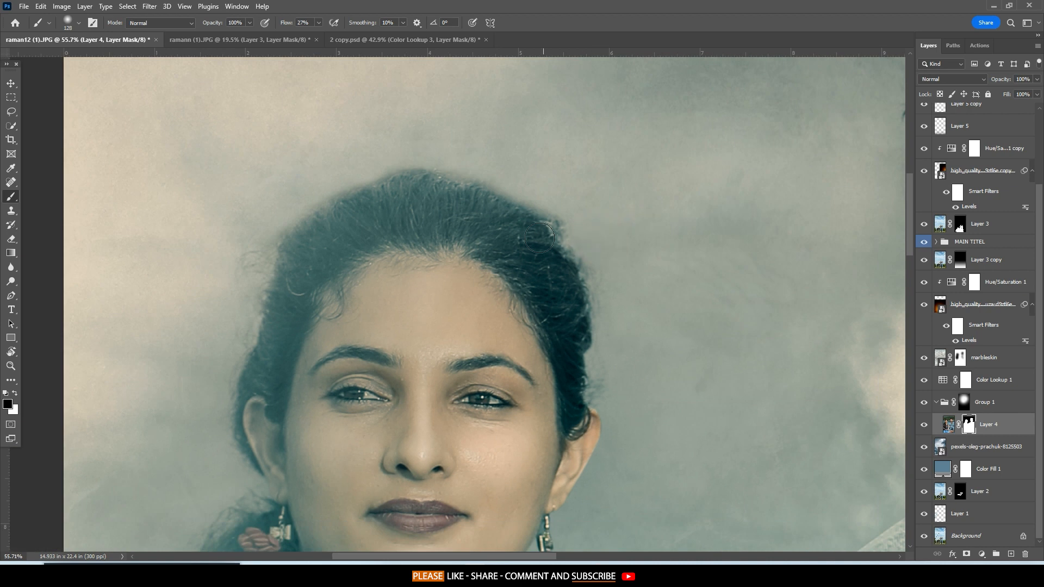
Brush black on Layer 4's mask along the top edge of the man's hair to blend it into the clouds.
{"action": "key", "text": "x"}
{"action": "key", "text": "x"}
{"action": "left_click_drag", "start_coordinate": [647, 341], "coordinate": [417, 202]}
{"action": "scroll", "coordinate": [417, 206], "scroll_direction": "down", "scroll_amount": 8}
{"action": "left_click_drag", "start_coordinate": [578, 147], "coordinate": [419, 308]}
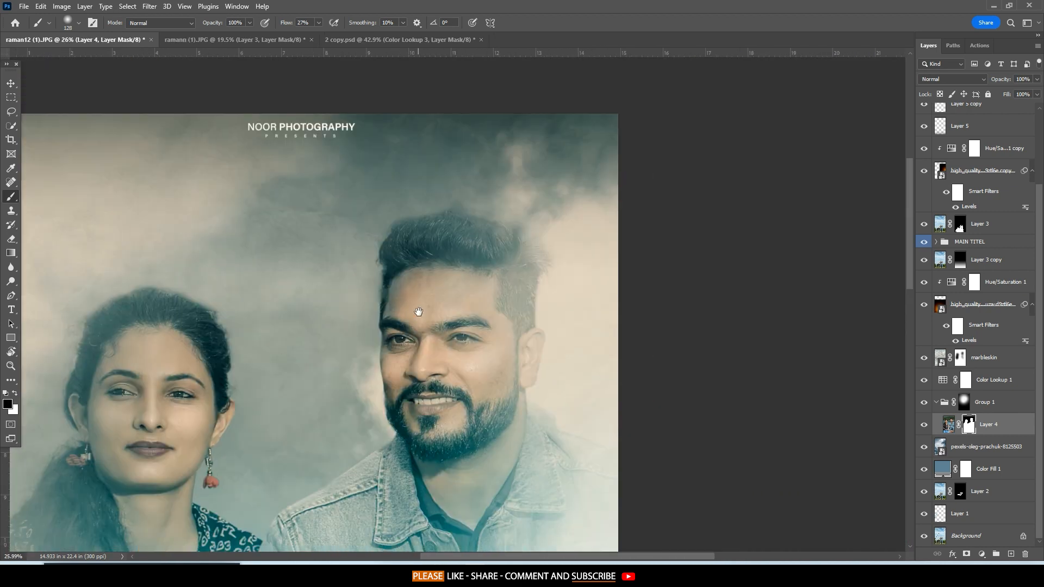
{"action": "scroll", "coordinate": [427, 204], "scroll_direction": "up", "scroll_amount": 5}
{"action": "left_click_drag", "start_coordinate": [423, 189], "coordinate": [430, 190]}
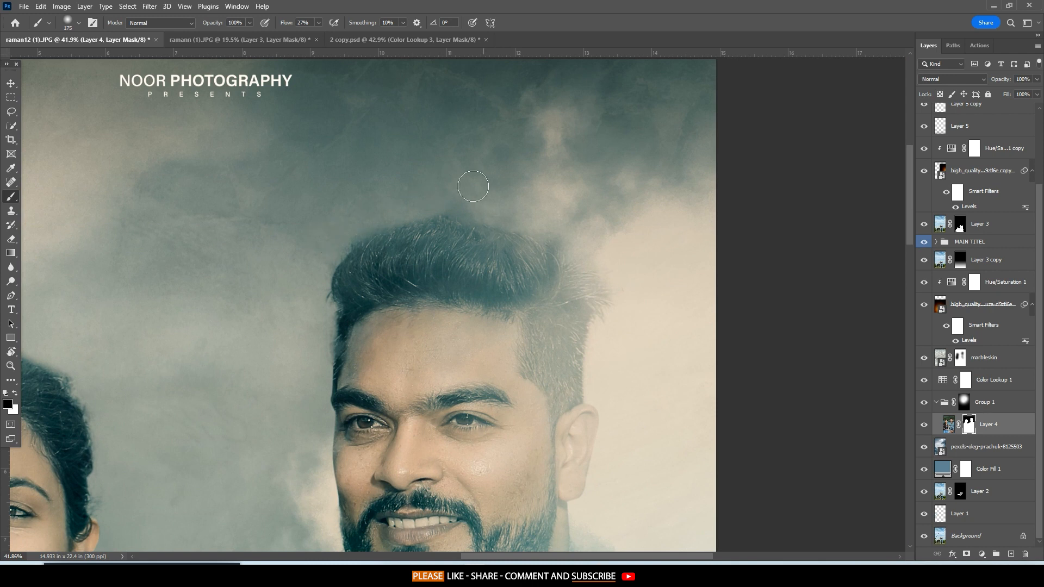
{"action": "left_click_drag", "start_coordinate": [491, 210], "coordinate": [471, 211]}
{"action": "scroll", "coordinate": [486, 216], "scroll_direction": "down", "scroll_amount": 6}
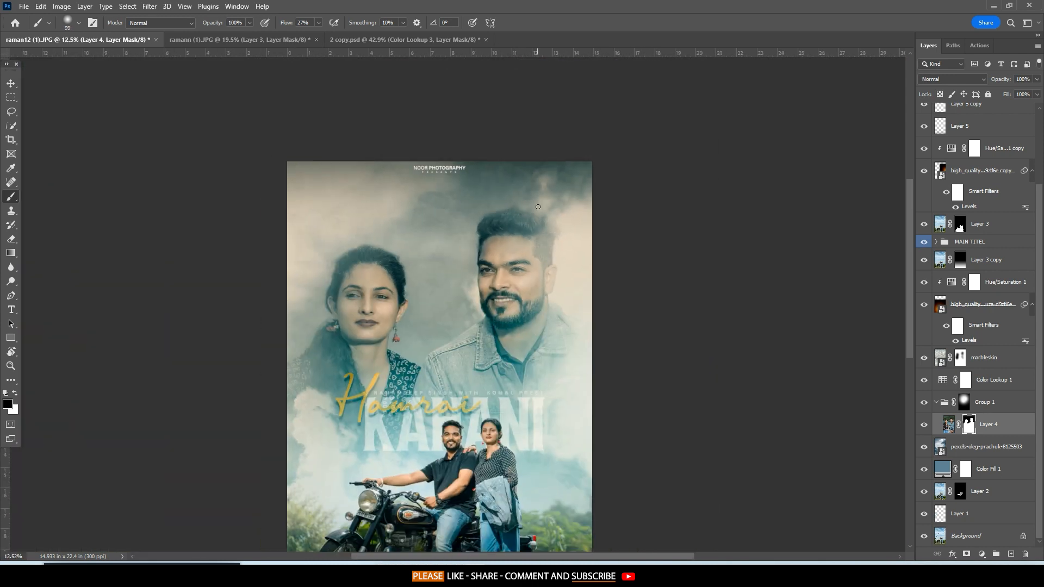
Switch to full-screen mode with the menu bar, bring the whole poster into view and set the canvas surround to a custom blue.
{"action": "key", "text": "f"}
{"action": "scroll", "coordinate": [574, 208], "scroll_direction": "up", "scroll_amount": 1}
{"action": "left_click_drag", "start_coordinate": [575, 208], "coordinate": [463, 233]}
{"action": "right_click", "coordinate": [645, 199]}
{"action": "left_click", "coordinate": [687, 252]}
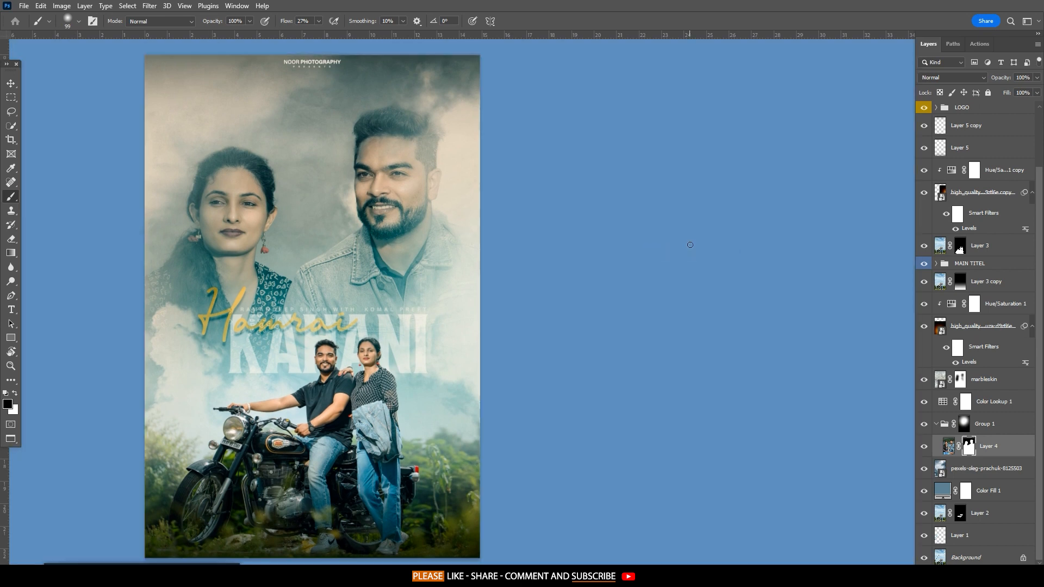